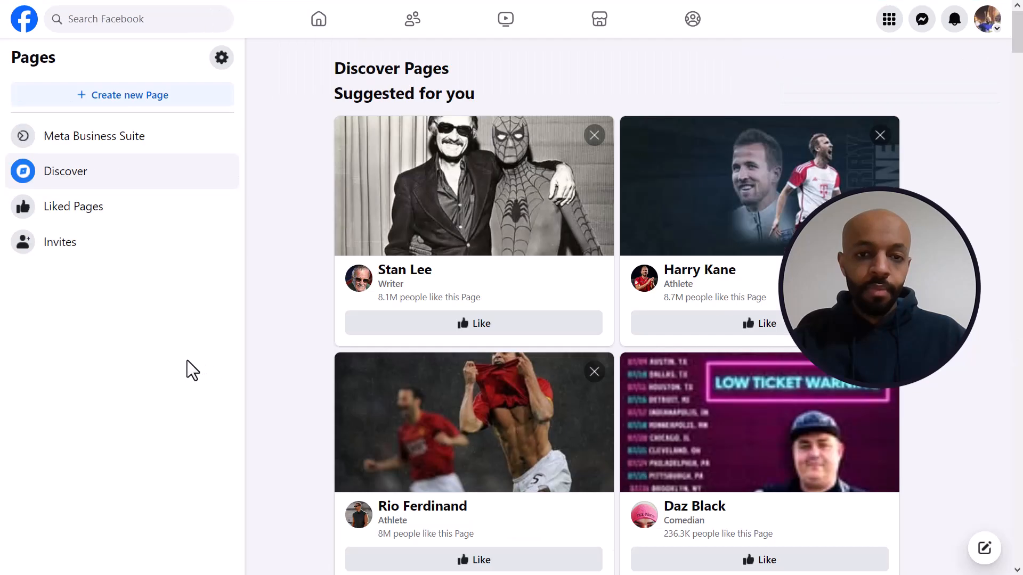
View the form for creating a new Facebook Page and close it without creating one
click(114, 97)
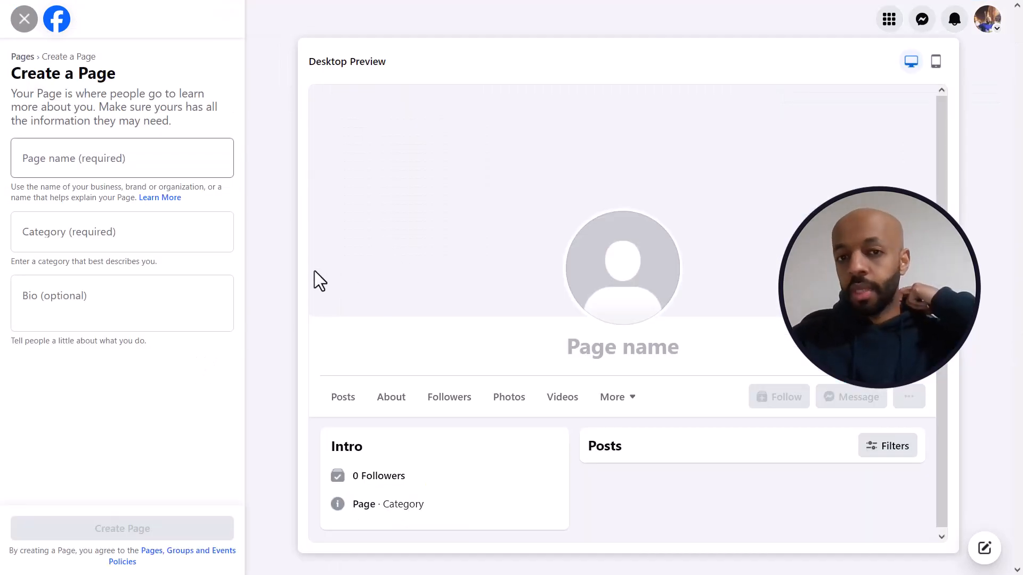
click(24, 19)
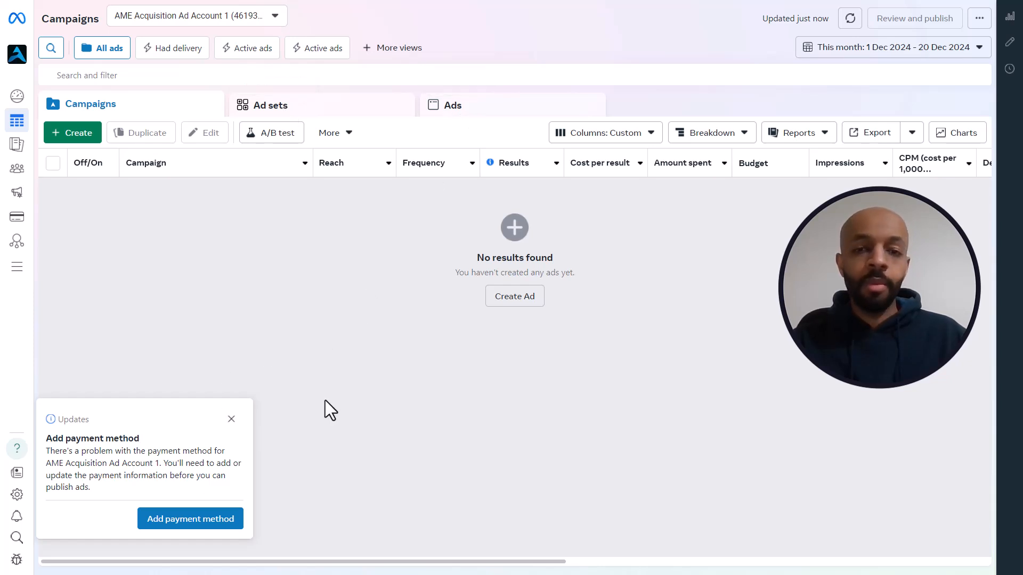
In Meta Ads Manager, dismiss the payment method notice and create a manual campaign with the Leads objective
click(231, 419)
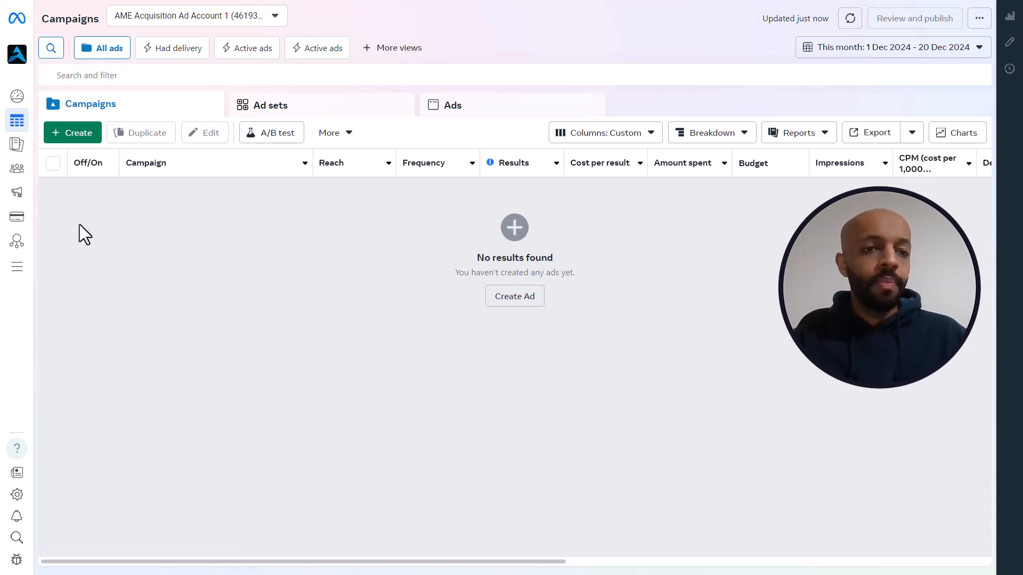
click(76, 140)
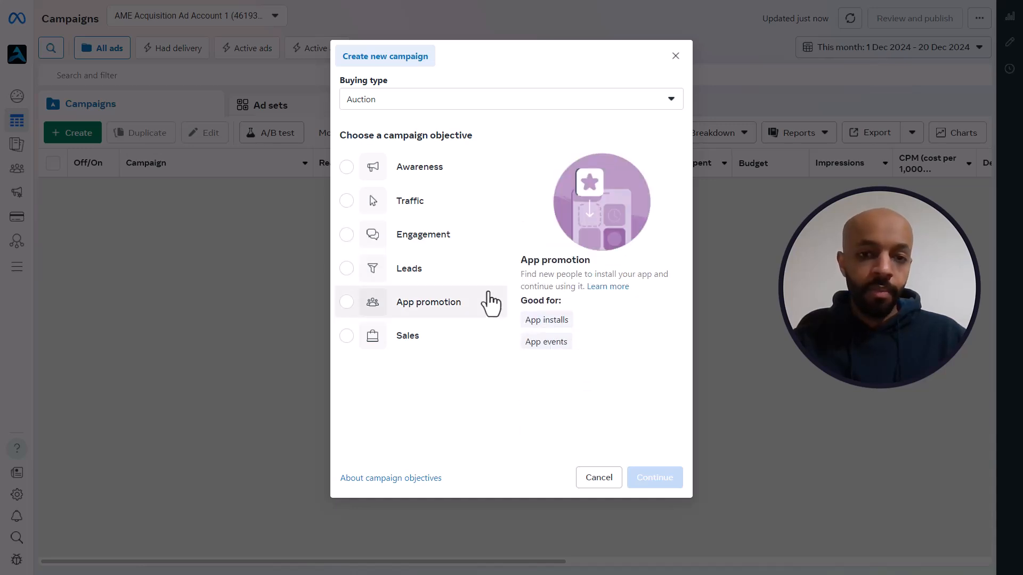
click(392, 275)
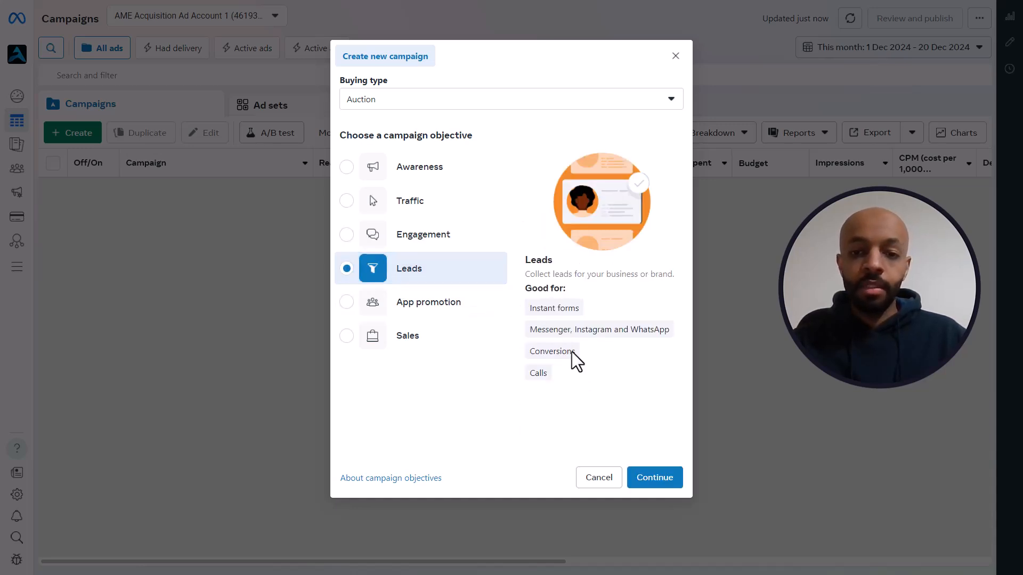
click(660, 480)
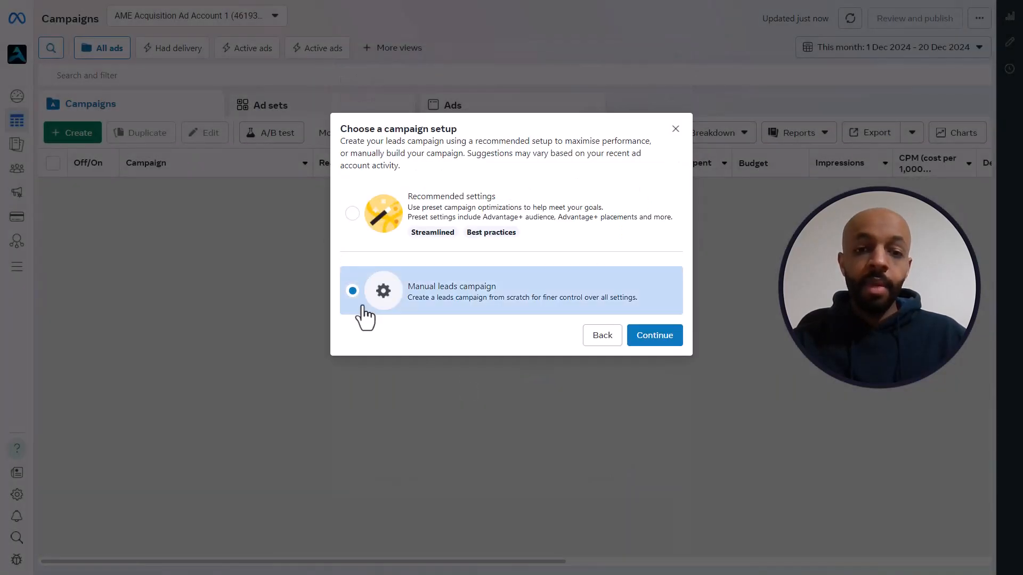
click(642, 331)
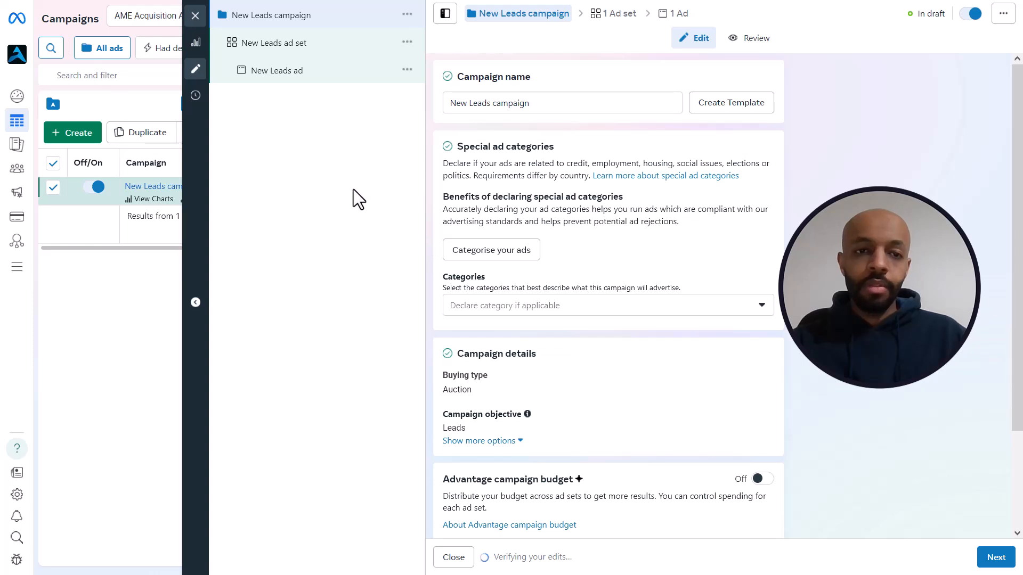
Rename the new campaign as Painting Leads
mouse_move(309, 1)
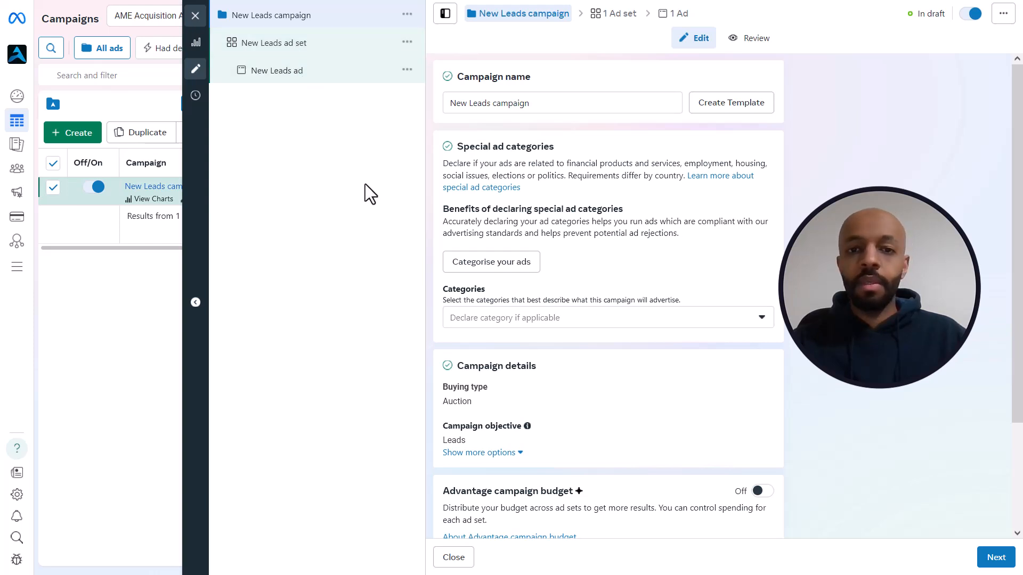
double_click(562, 105)
triple_click(562, 105)
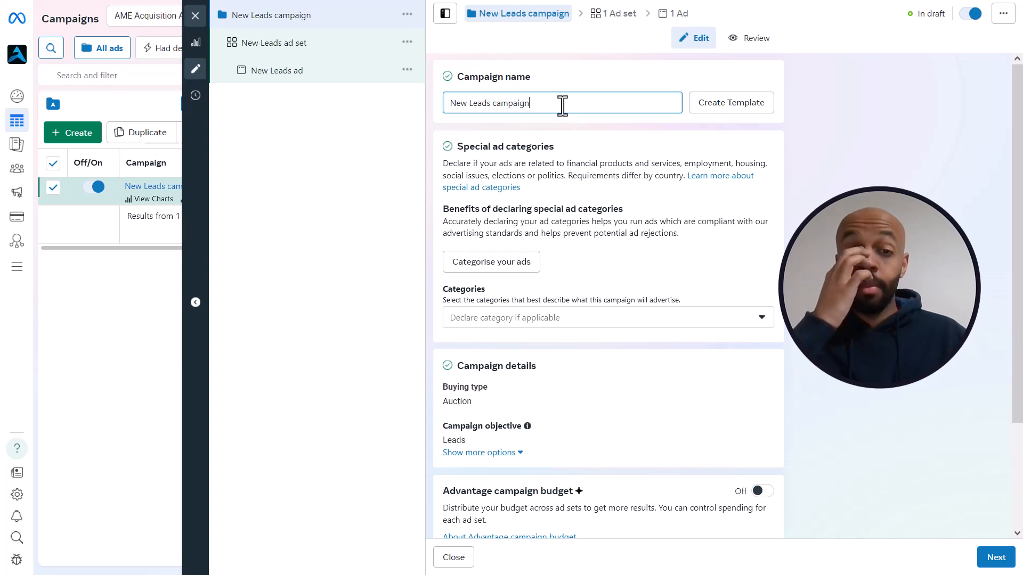
text(Paint)
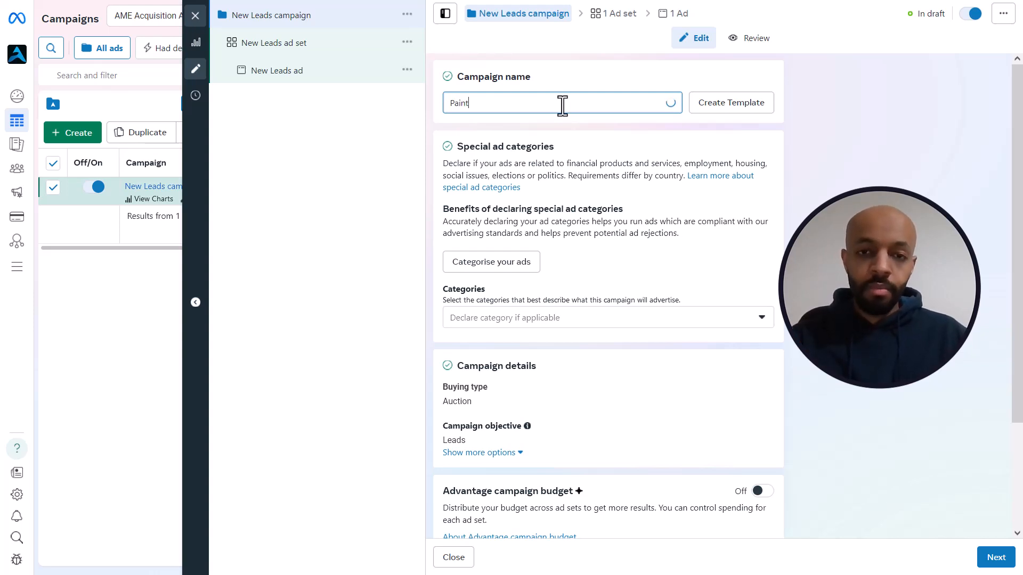
text(ing Leads)
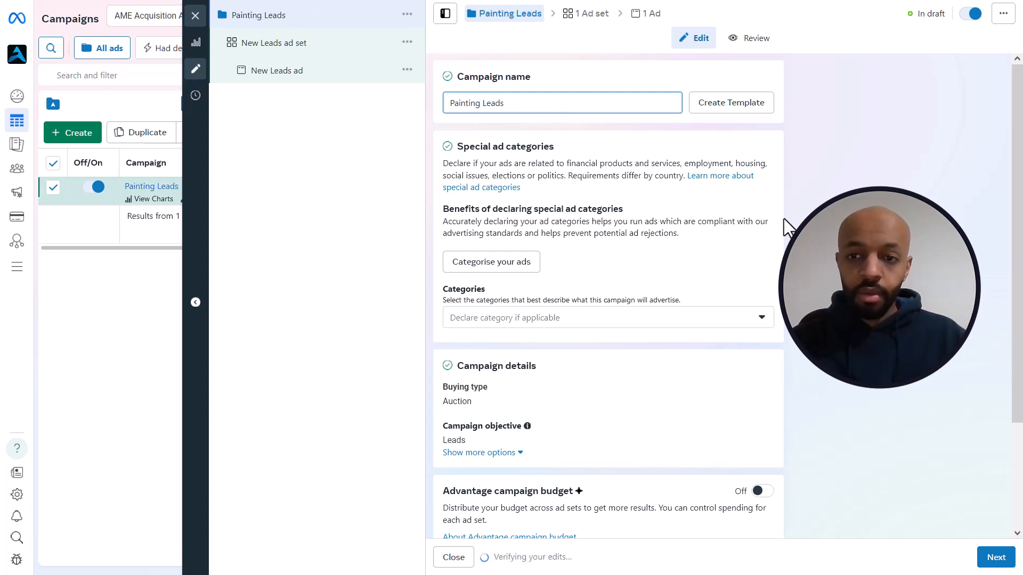
Turn on Advantage campaign budget and set the daily budget to £50
scroll(785, 226, down, 2)
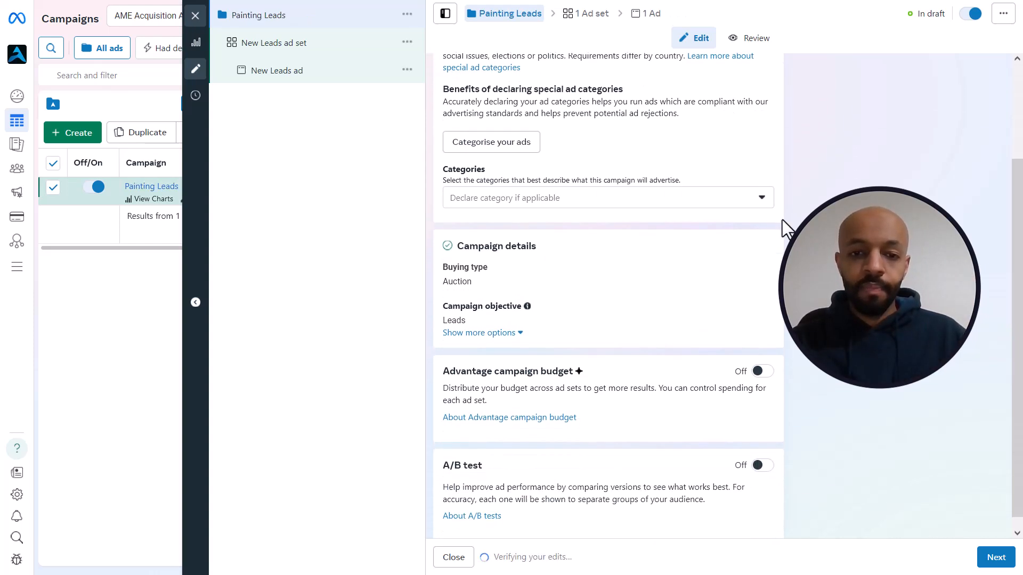
scroll(789, 334, down, 1)
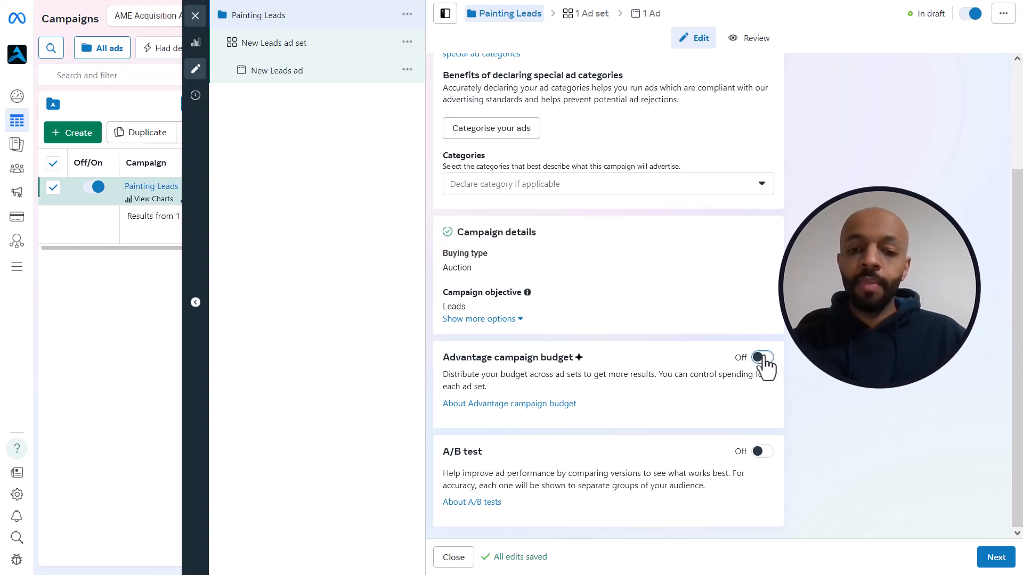
click(764, 358)
scroll(607, 296, down, 2)
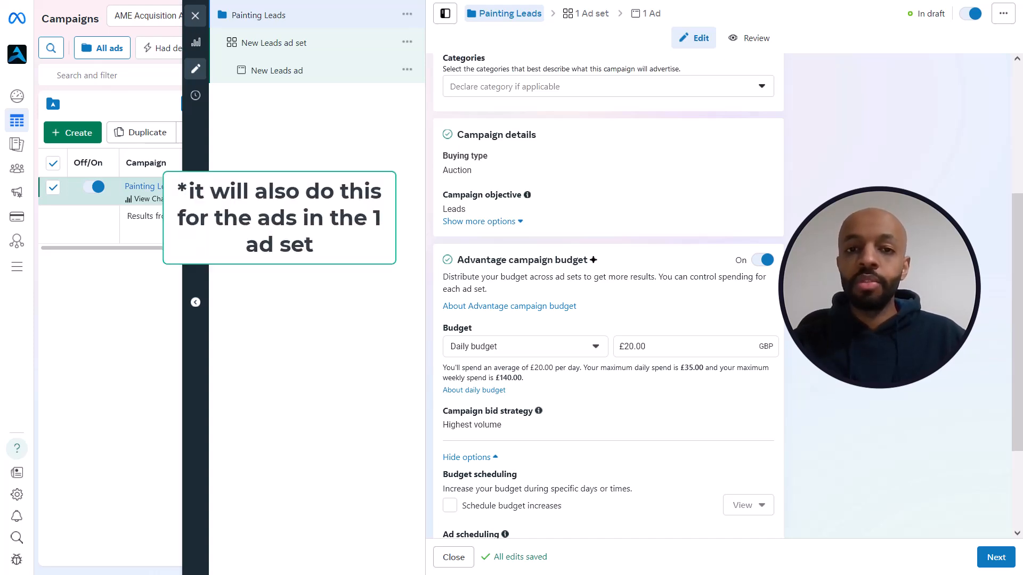
scroll(655, 270, down, 3)
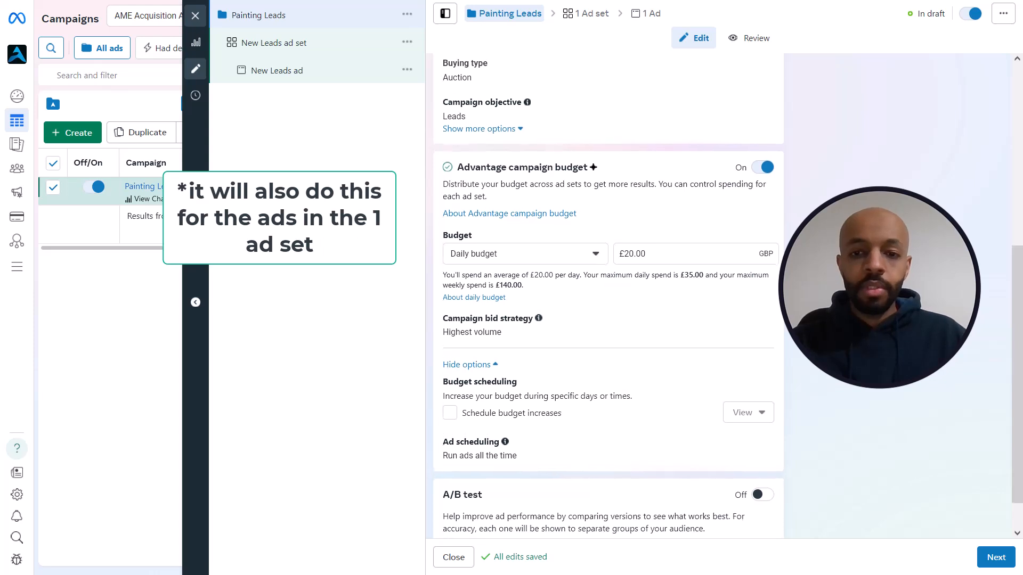
click(629, 256)
key(ctrl+a)
text(50)
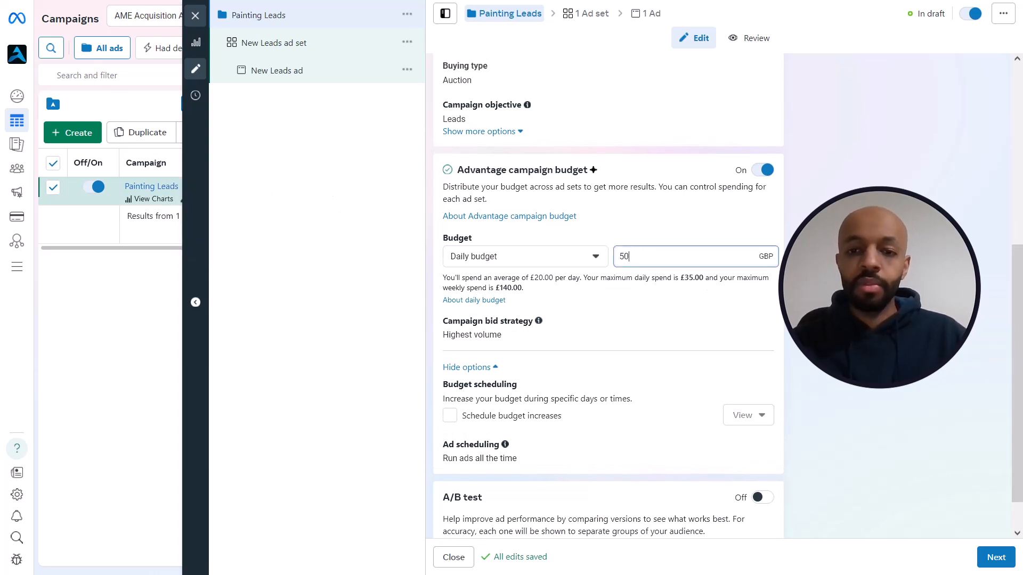
key(Return)
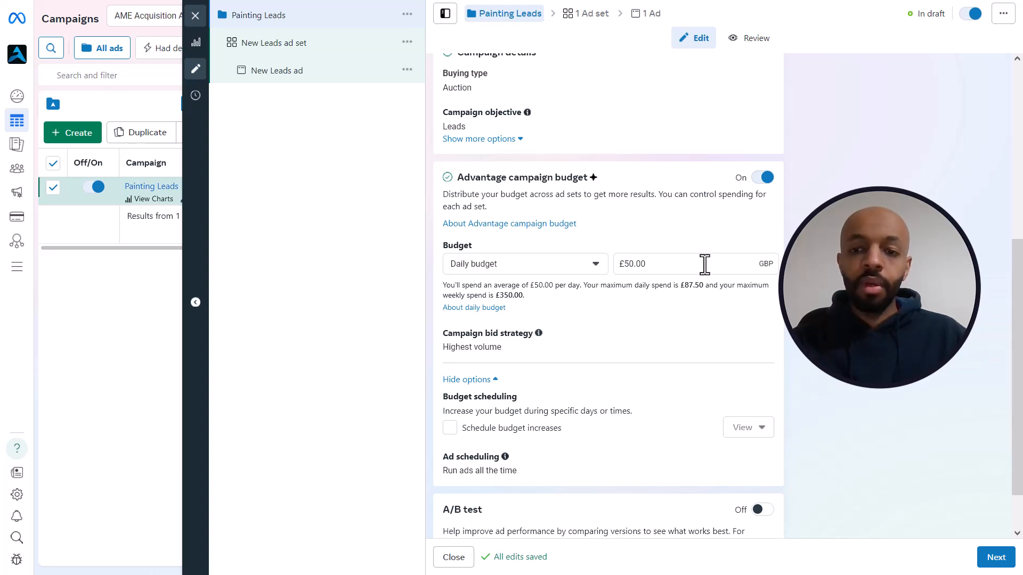
Proceed to the ad set settings and rename the ad set as Exterior - 20/12/2024
scroll(607, 293, down, 1)
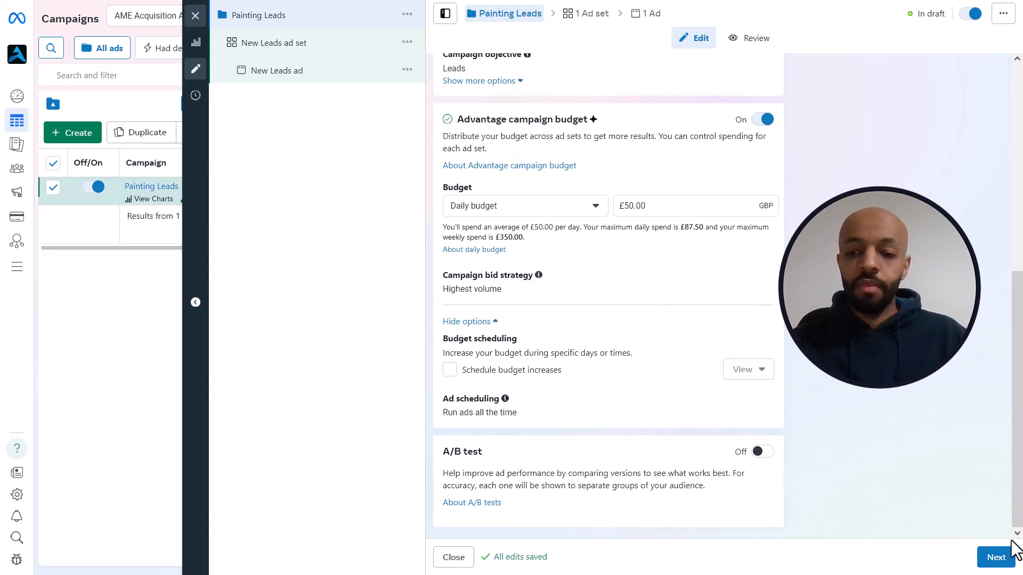
click(1000, 567)
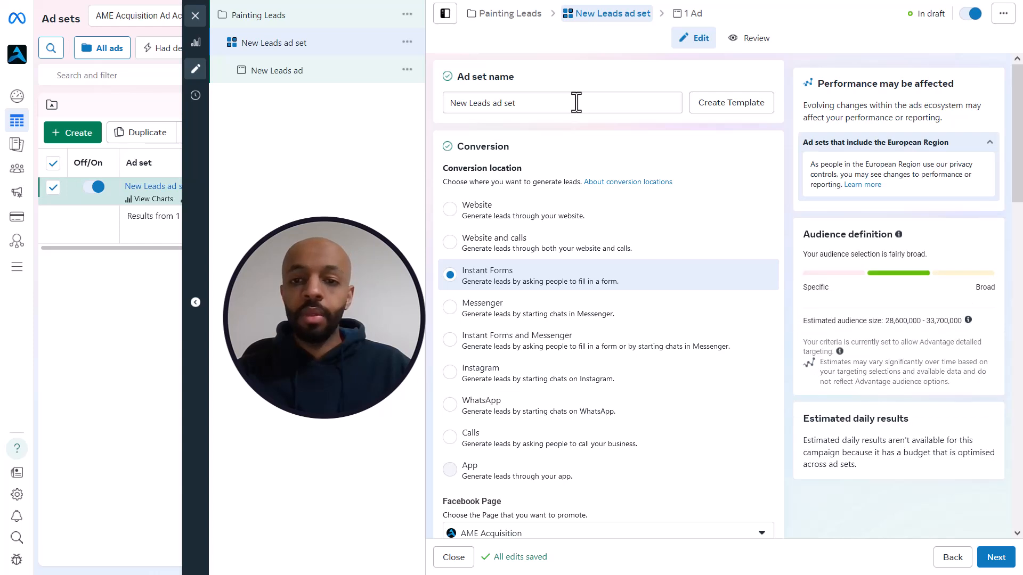
click(575, 103)
key(ctrl+a)
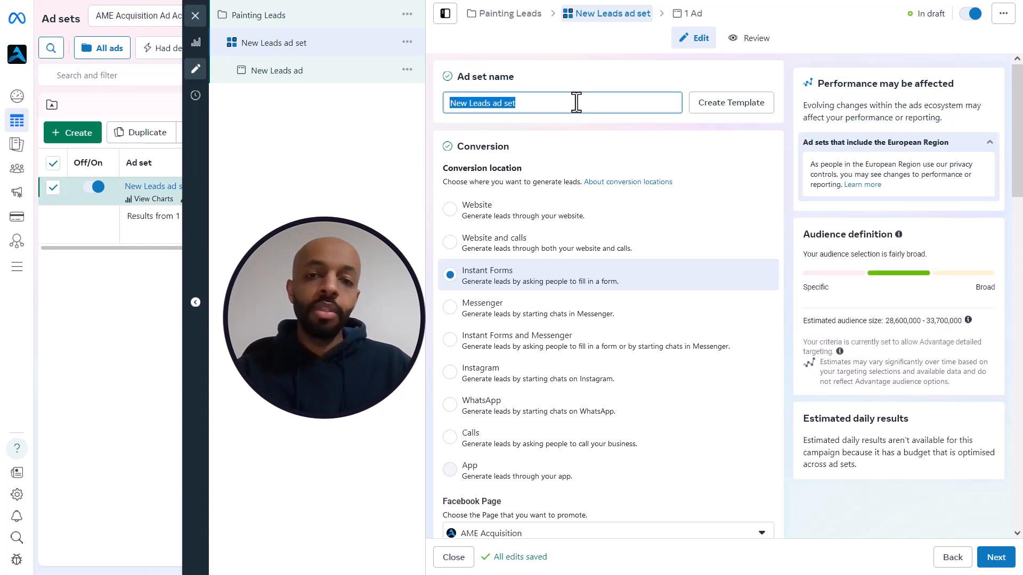
text(Ex)
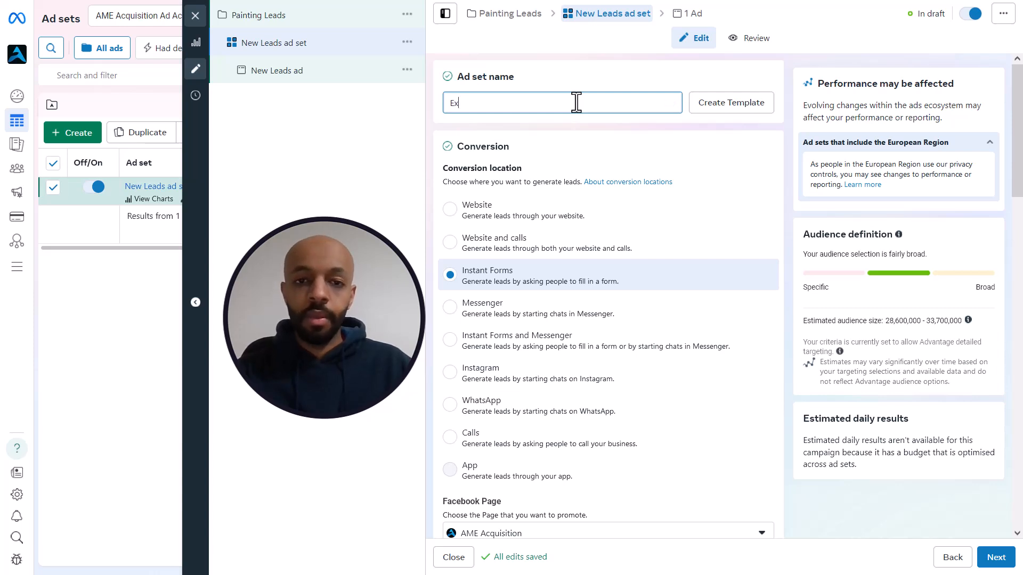
text(terior)
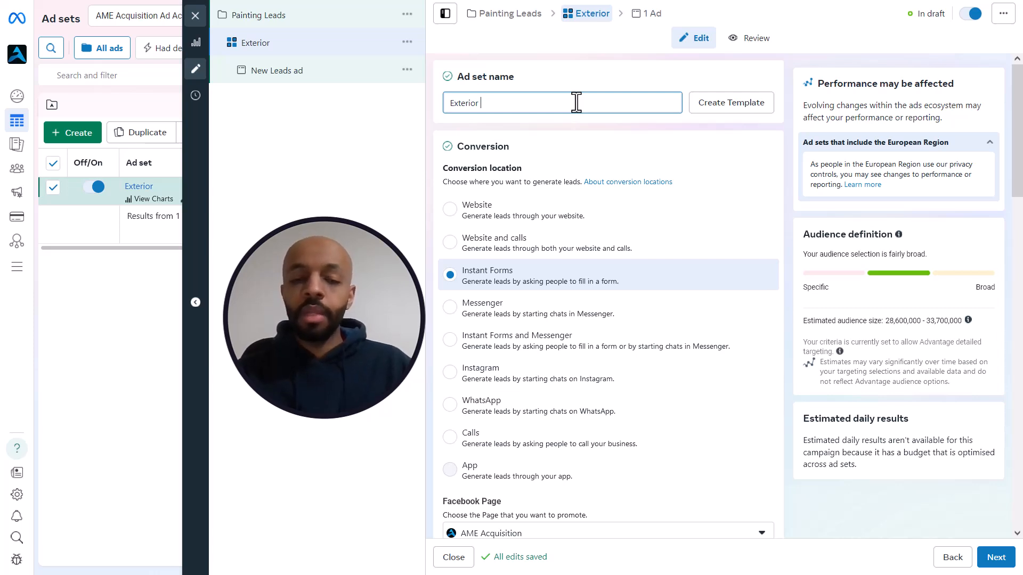
text(-)
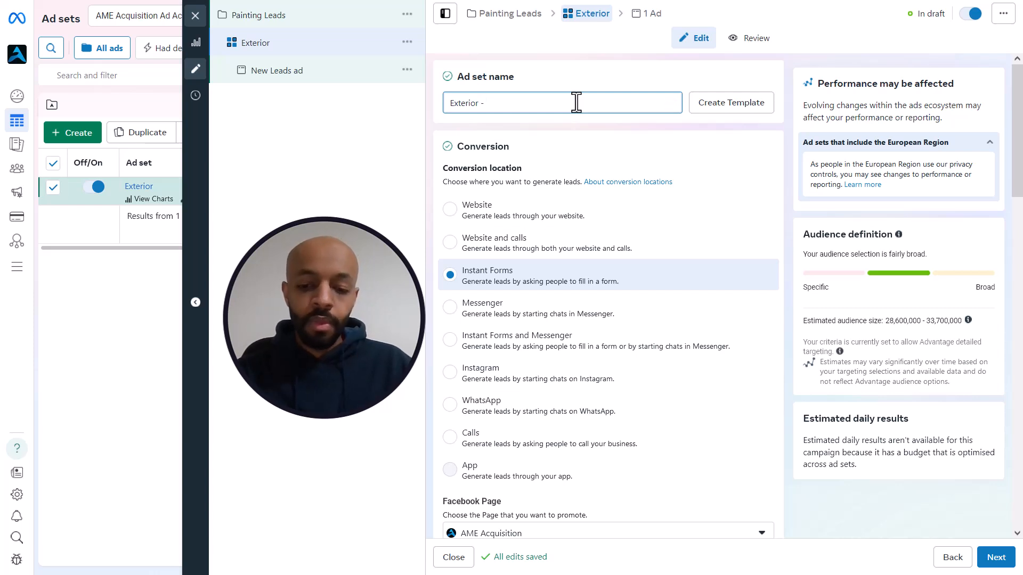
text( 20/12/2024)
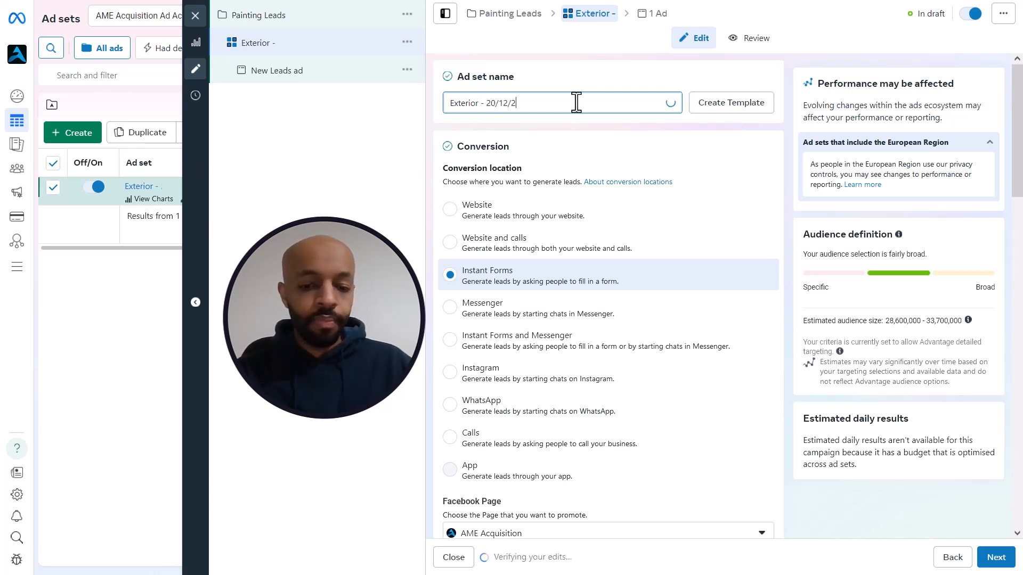
click(786, 171)
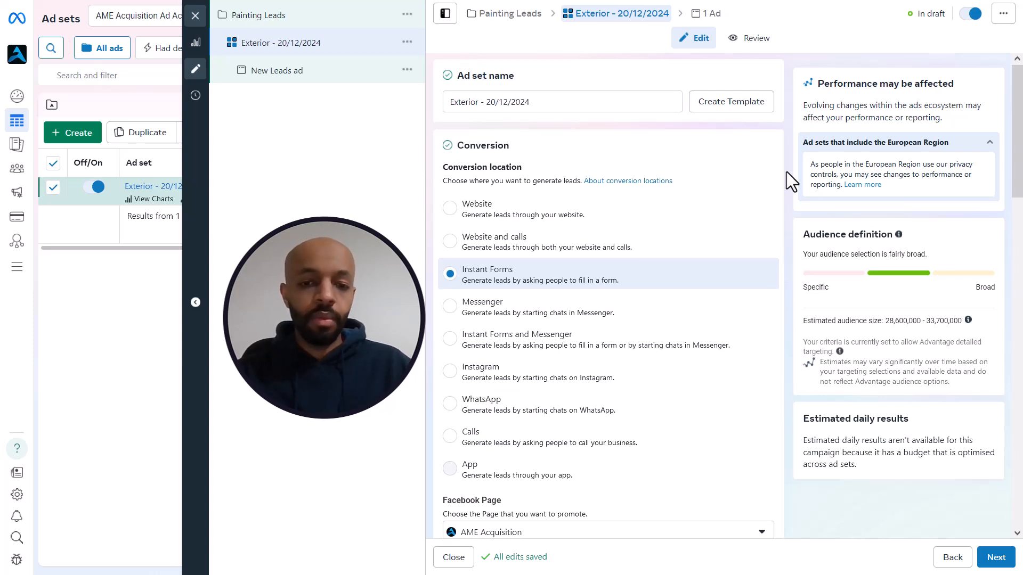
Schedule the ad set to start on 21 December 2024 at 00:00
scroll(786, 172, down, 1)
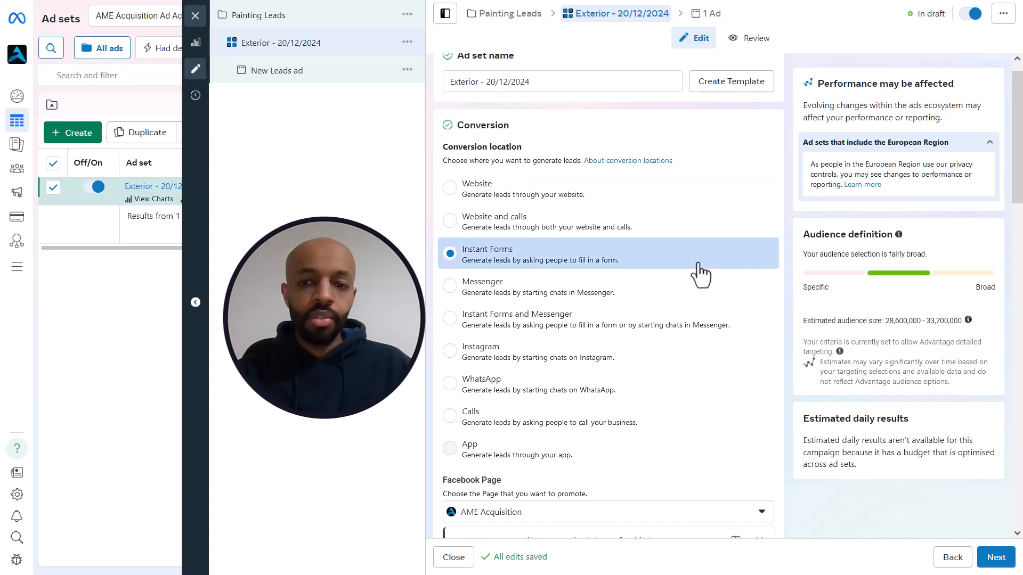
scroll(790, 245, down, 5)
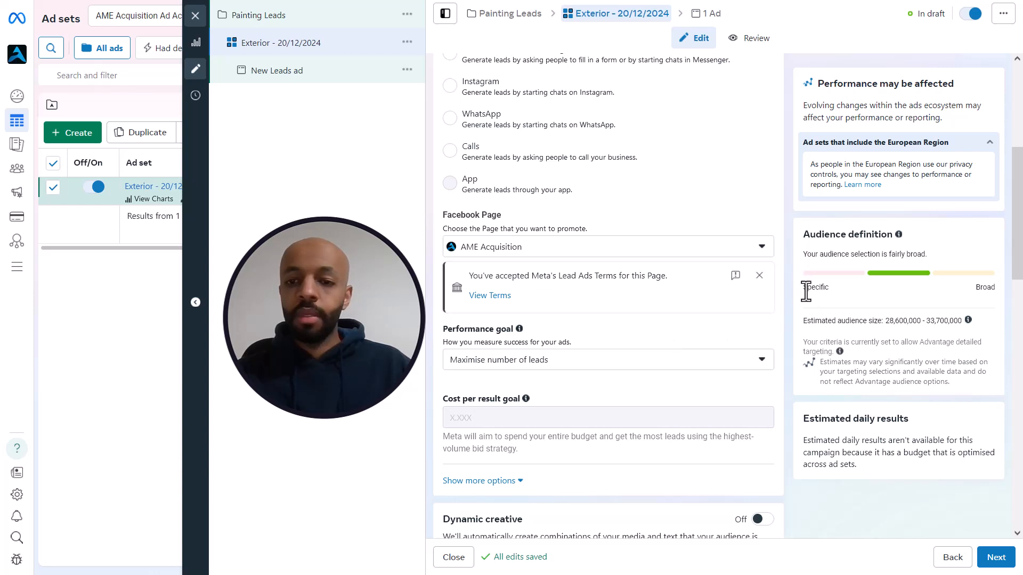
scroll(792, 303, down, 2)
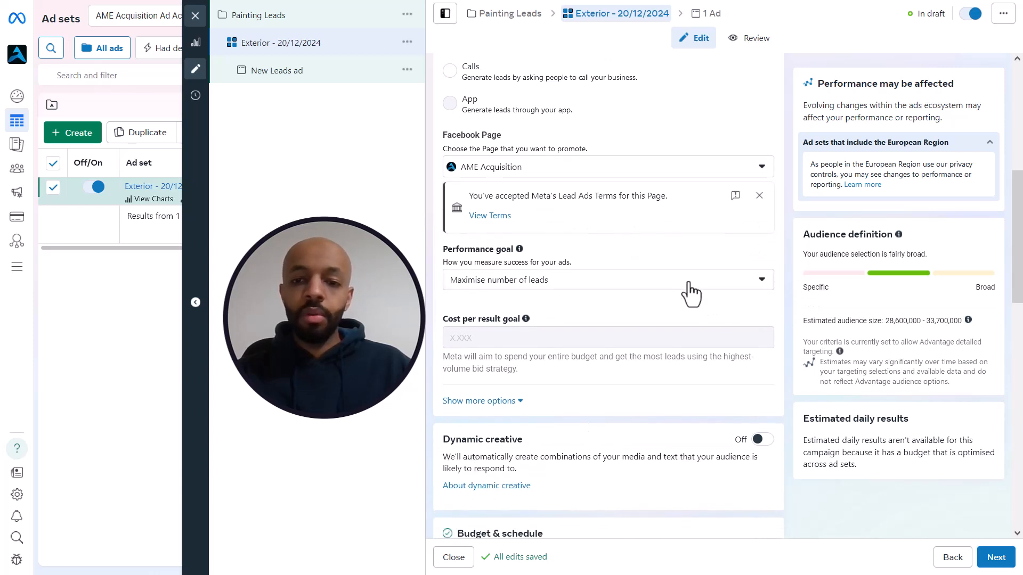
scroll(788, 292, down, 4)
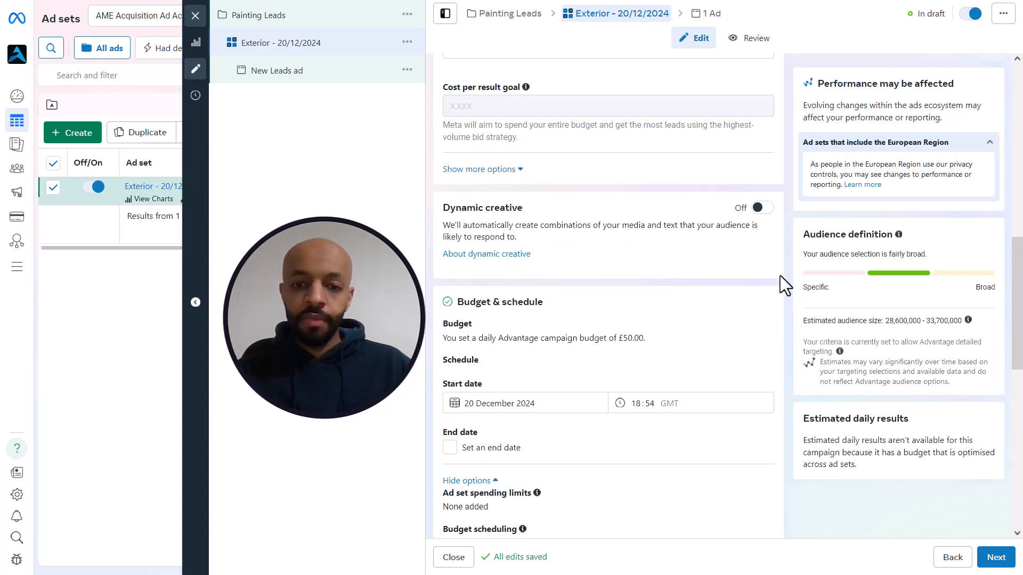
scroll(778, 283, down, 3)
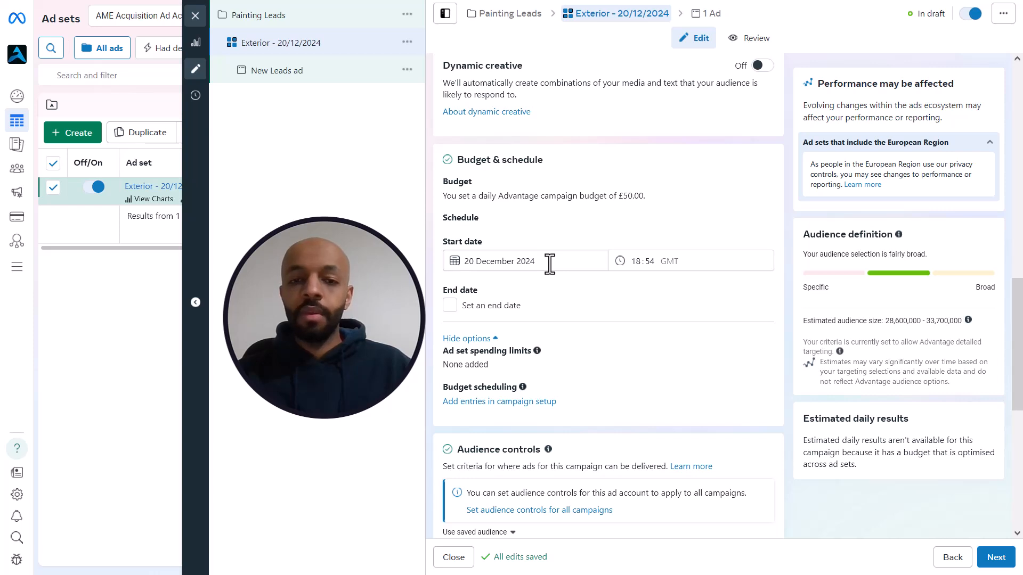
click(549, 263)
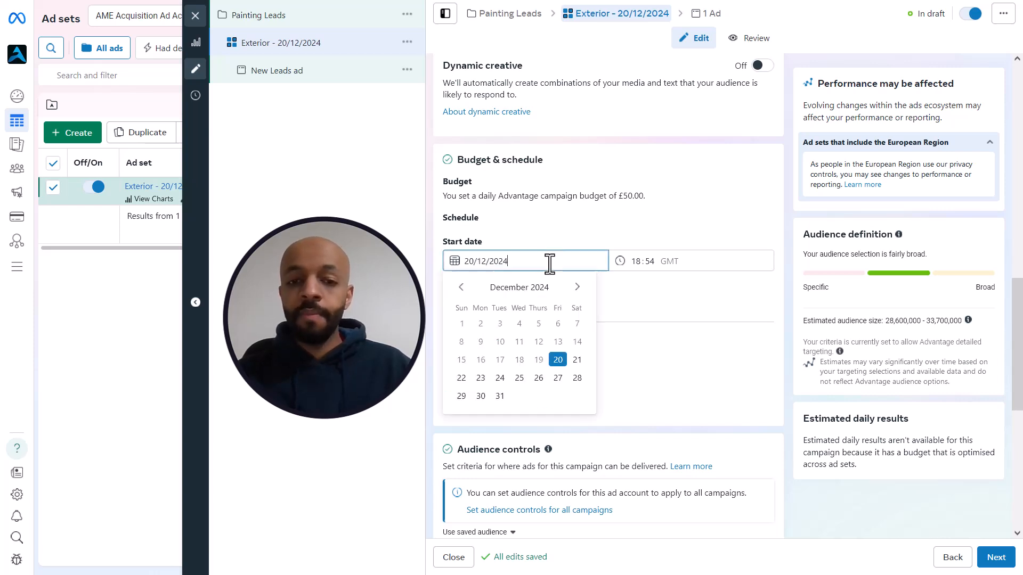
click(577, 361)
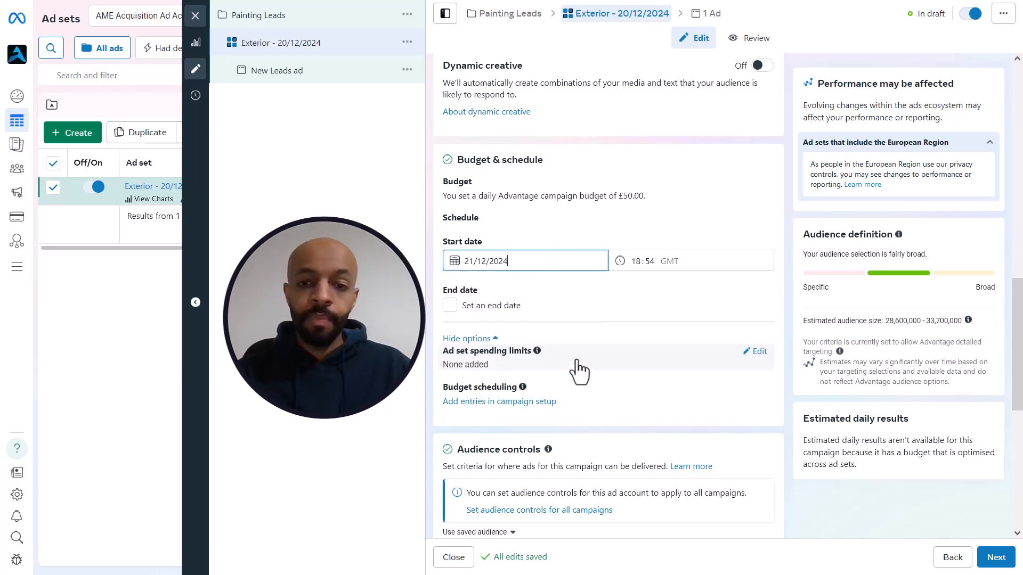
click(637, 261)
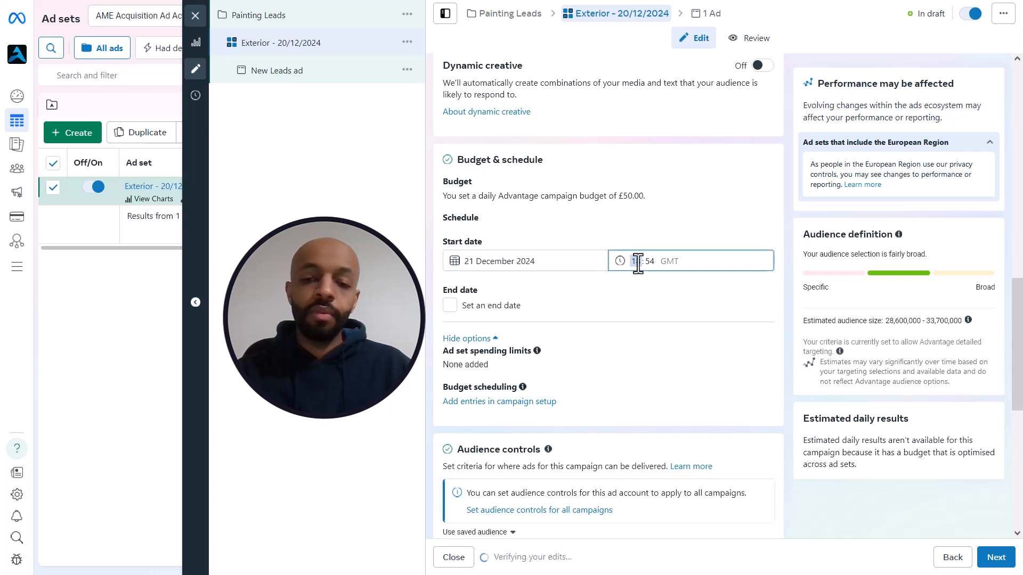
text(00)
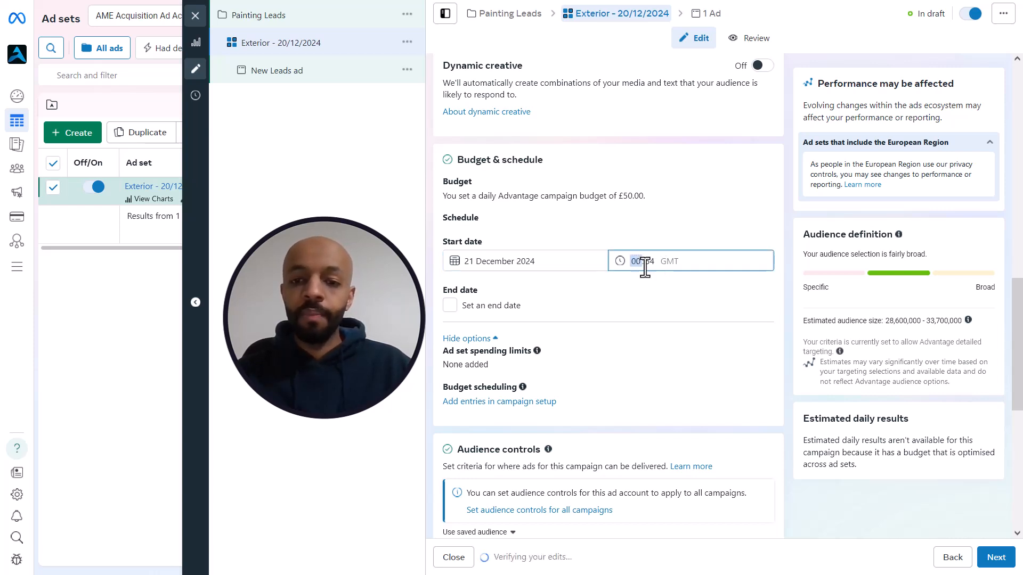
click(650, 262)
text(00)
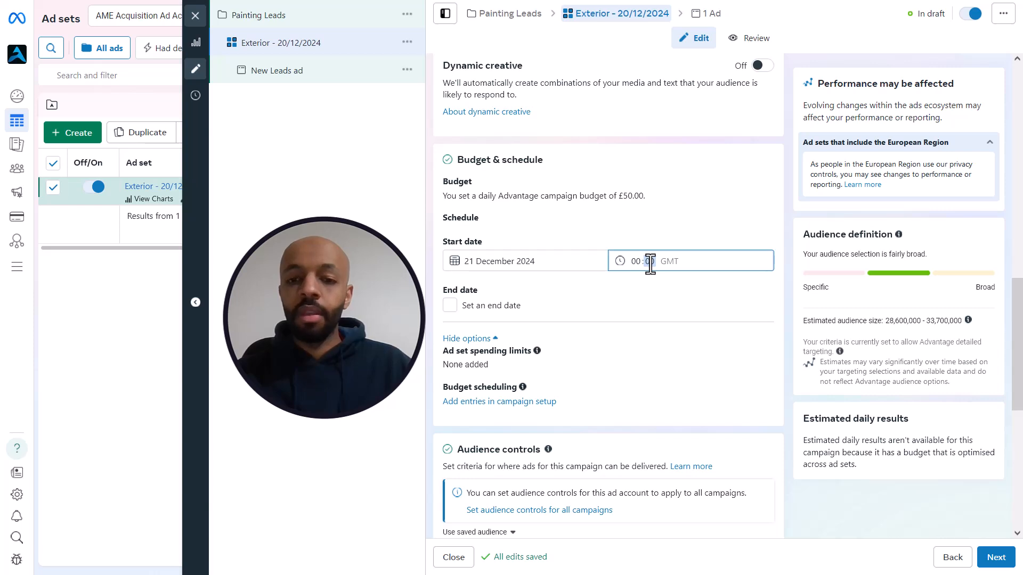
Switch the ad set from Advantage+ audience to the original audience options
click(785, 296)
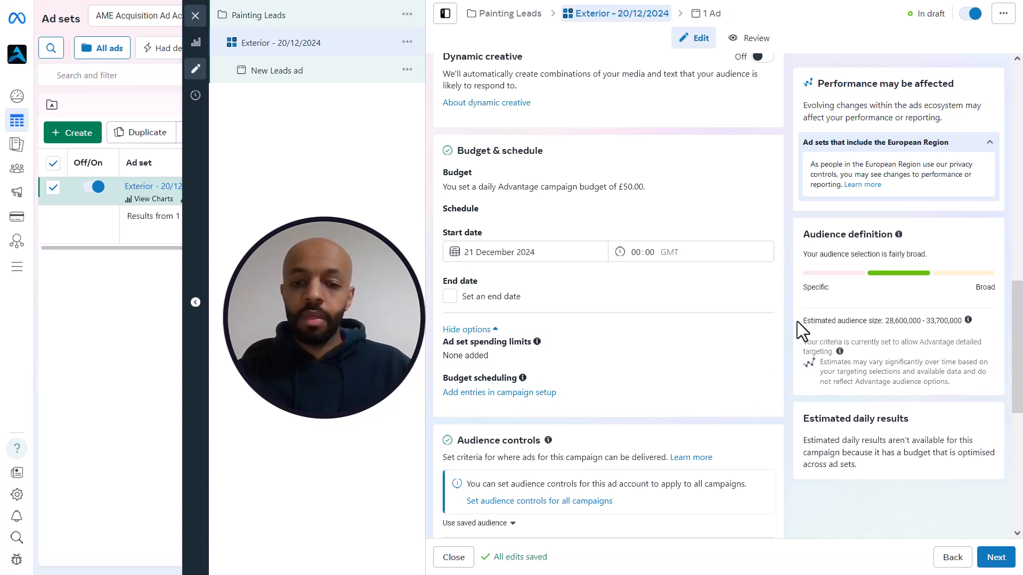
scroll(797, 322, down, 3)
scroll(760, 303, down, 3)
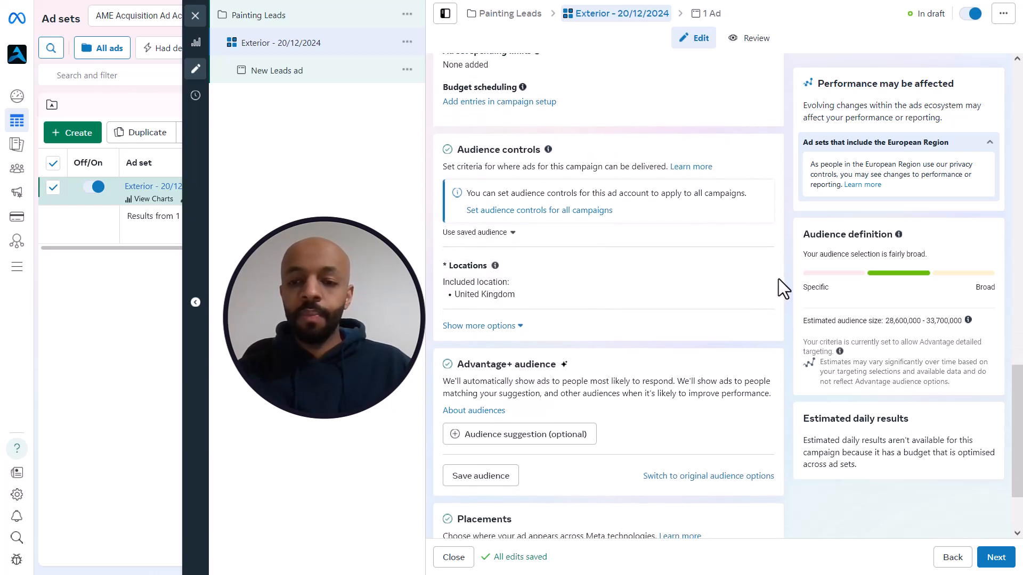
scroll(779, 279, down, 1)
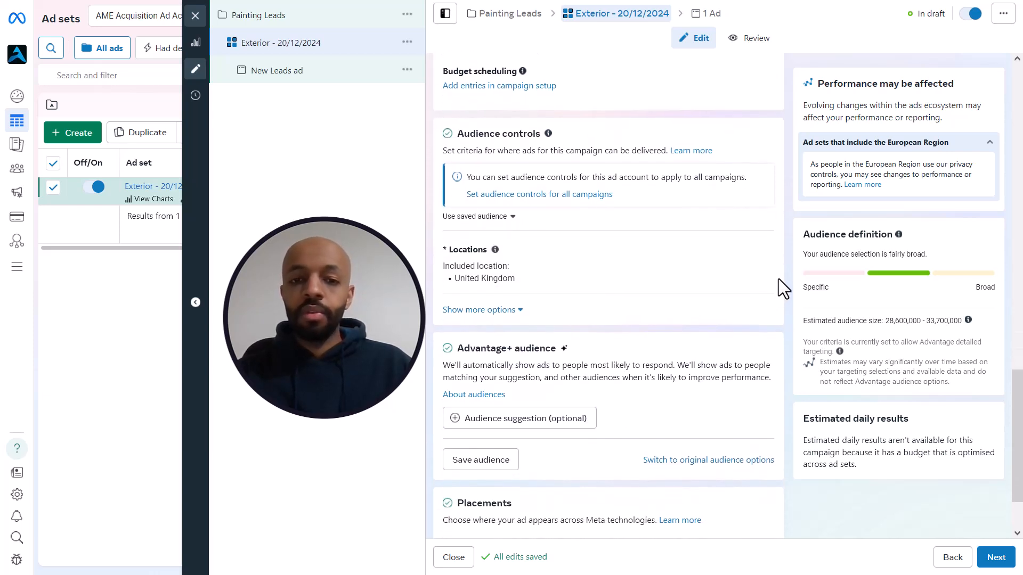
scroll(779, 279, down, 1)
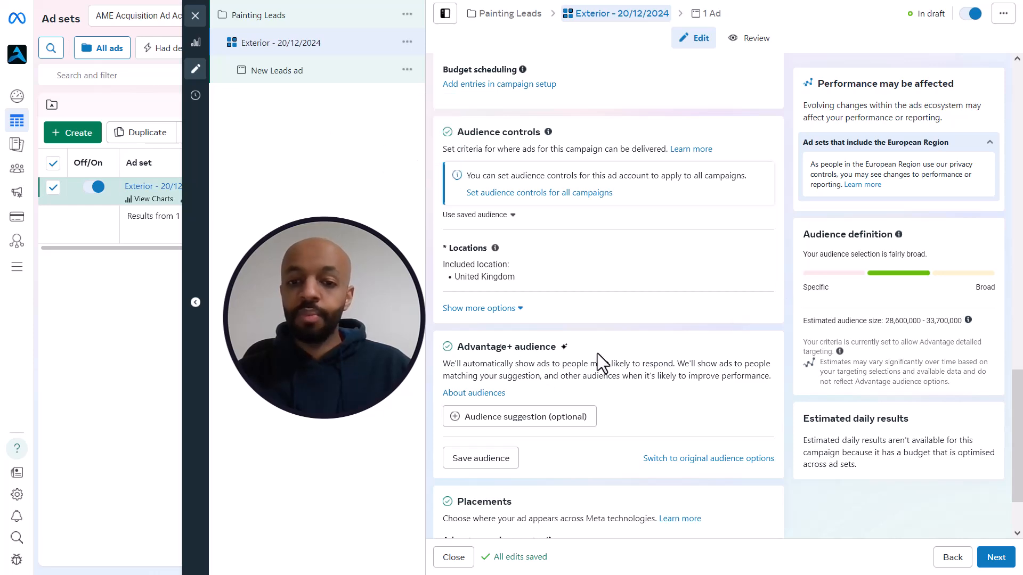
click(680, 460)
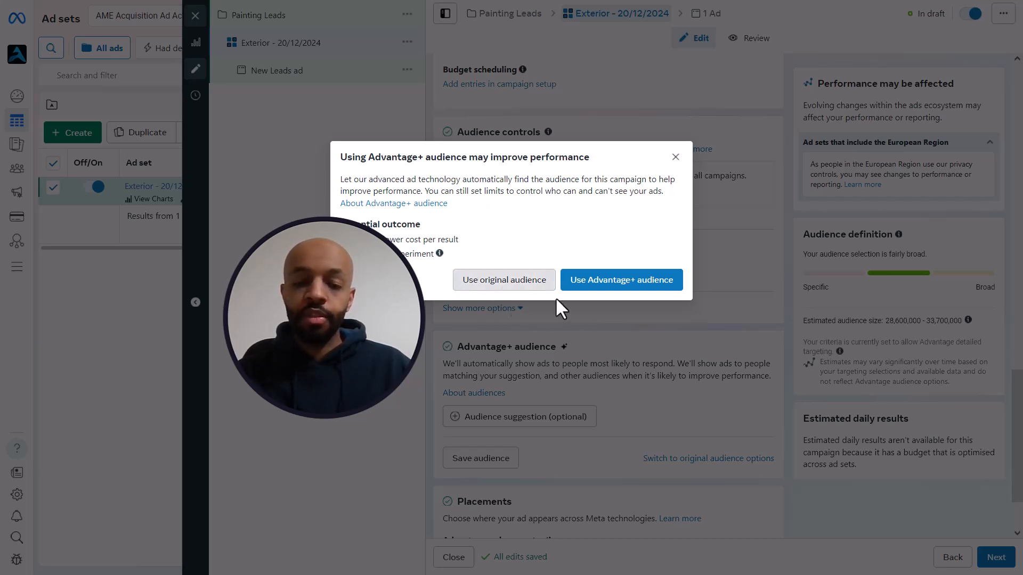
click(509, 286)
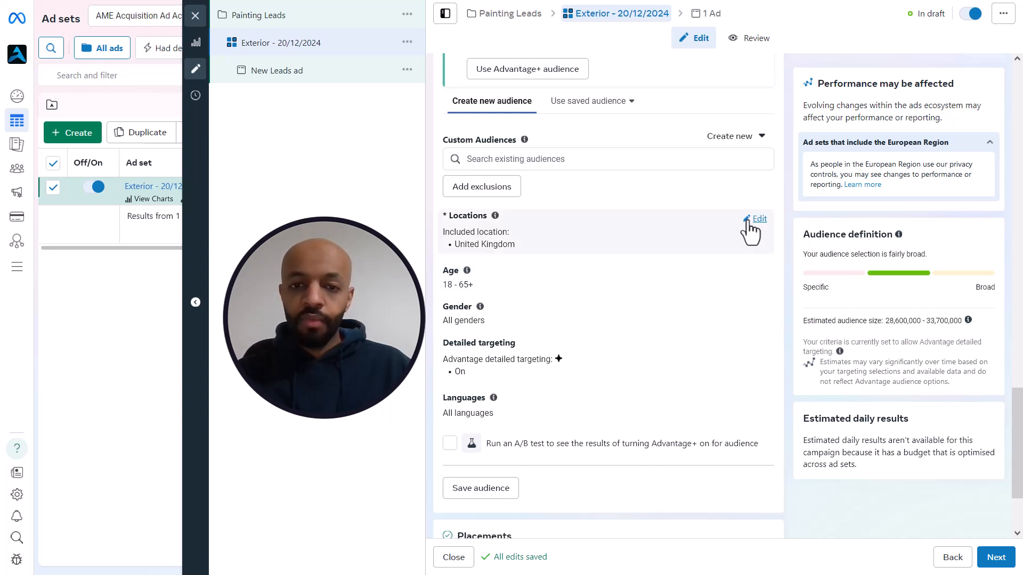
Replace the audience's United Kingdom location with the city of Philadelphia, Pennsylvania, United States
click(749, 223)
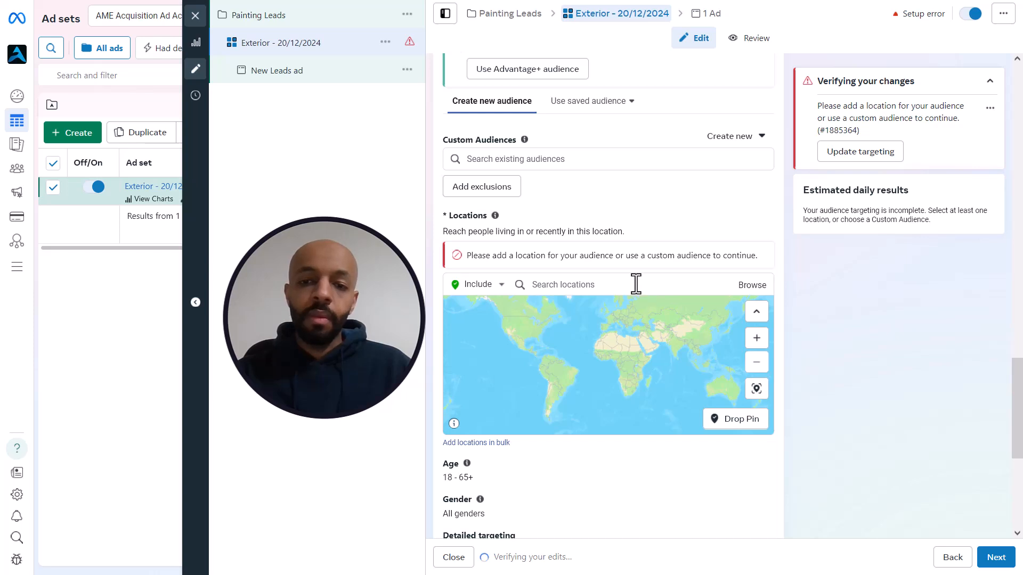
click(636, 285)
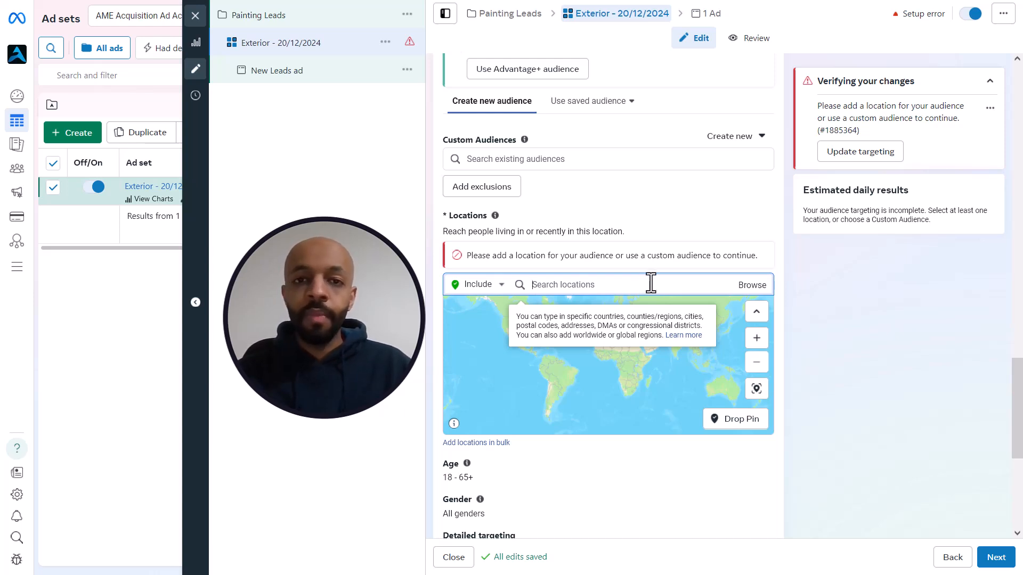
click(874, 350)
click(604, 282)
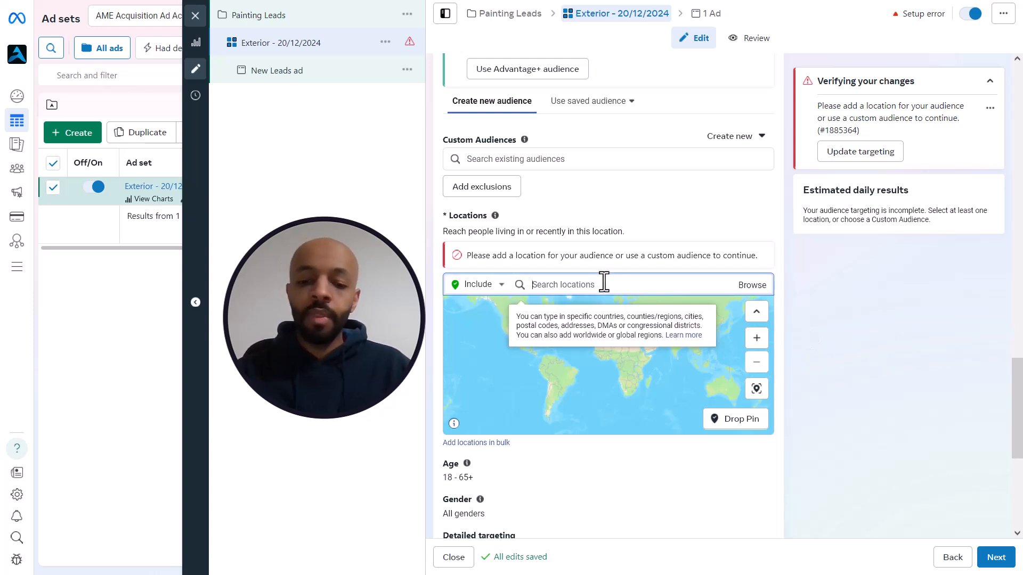
text(Philadelphia)
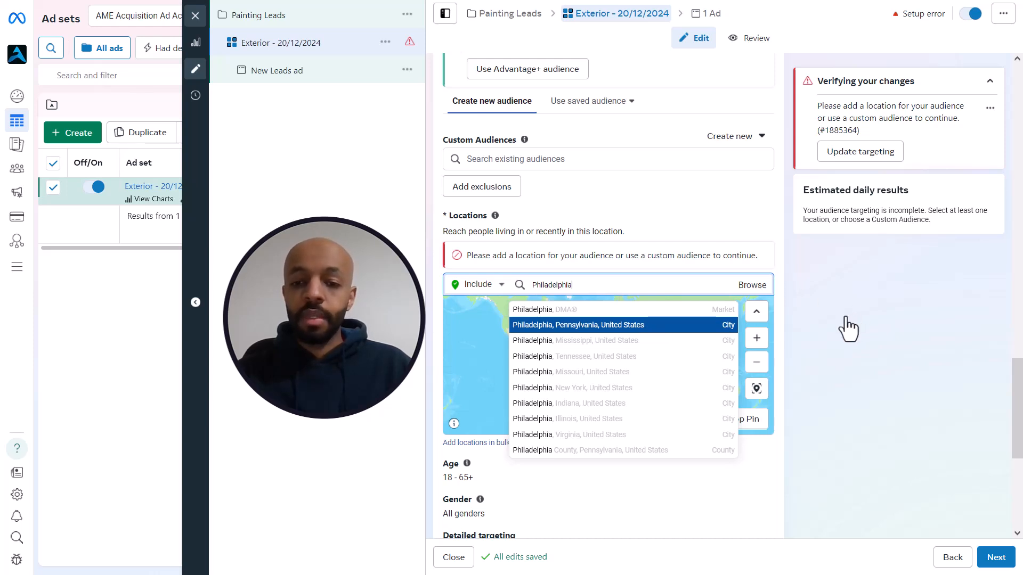
key(Return)
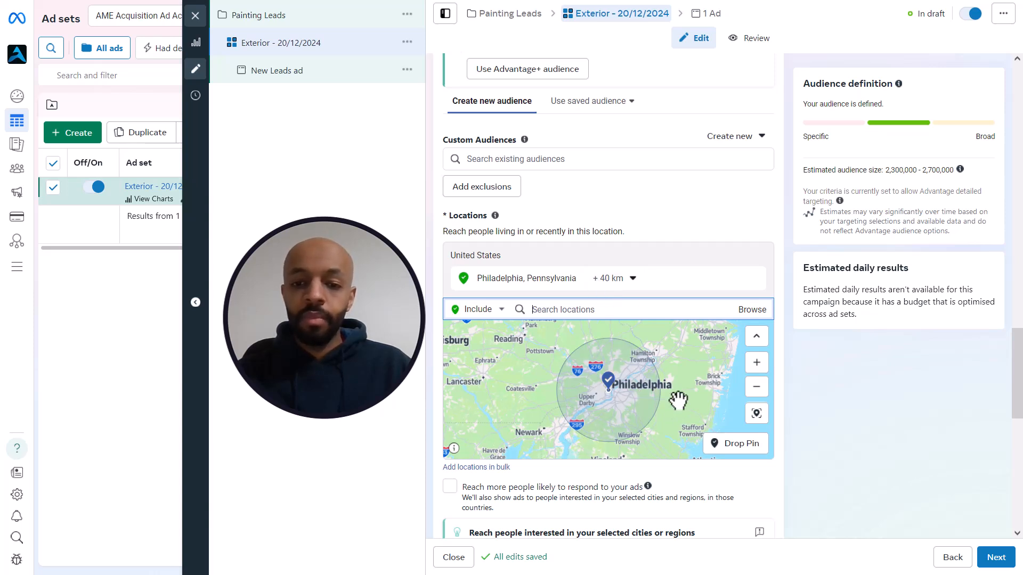
click(612, 281)
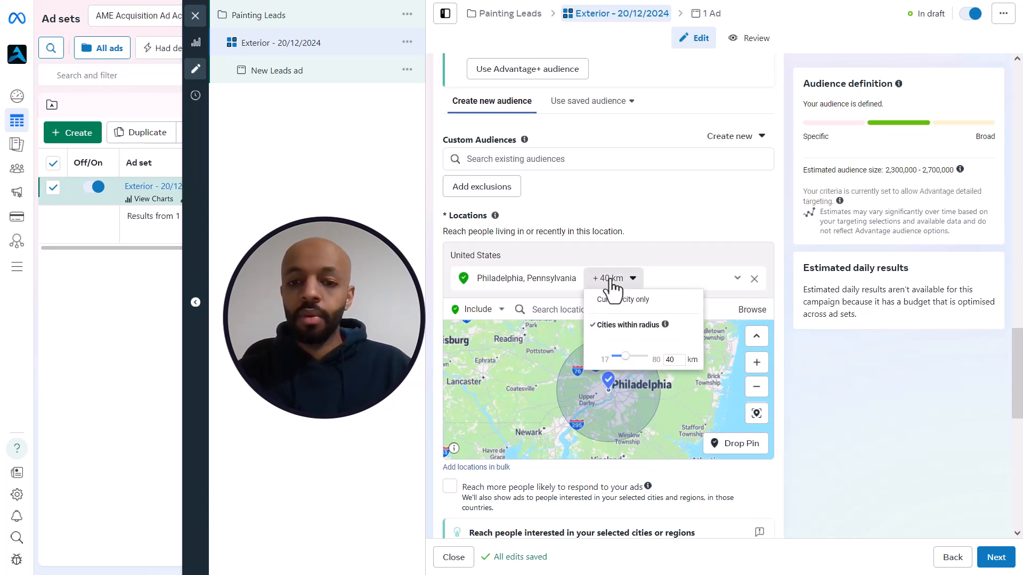
double_click(673, 363)
text(2)
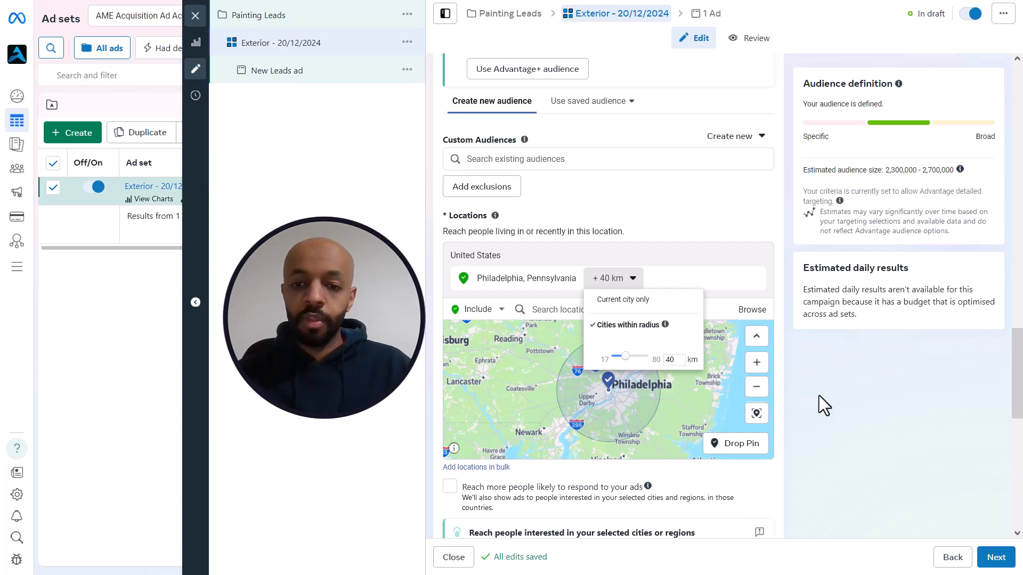
click(819, 395)
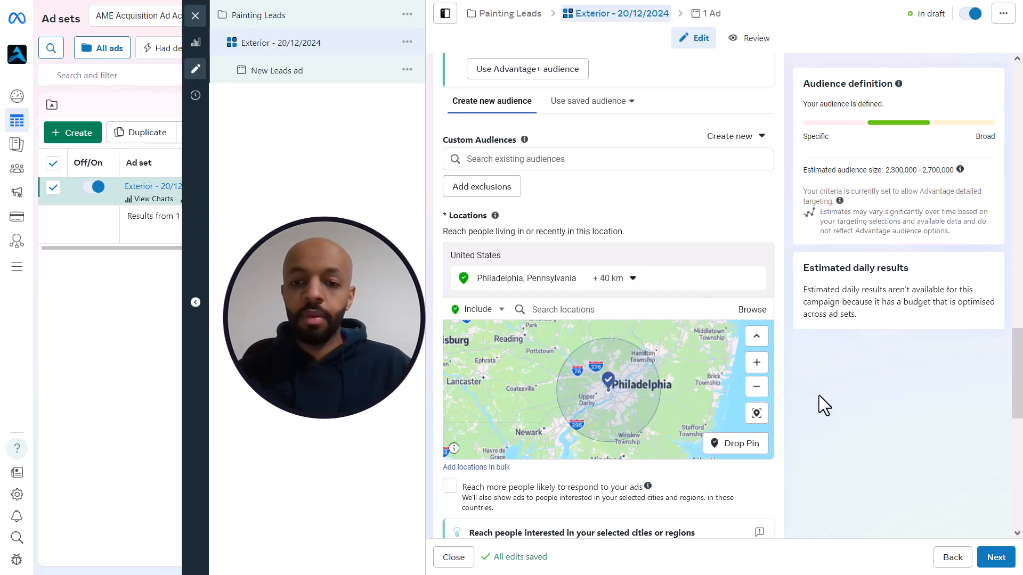
Set the radius around Philadelphia, Pennsylvania to 20 km
click(613, 285)
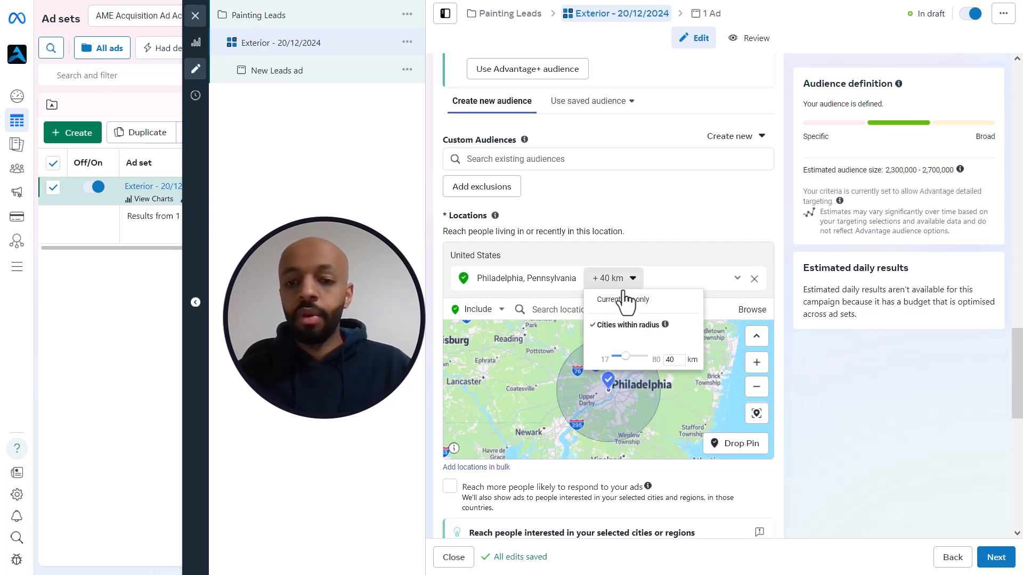
double_click(675, 360)
text(20)
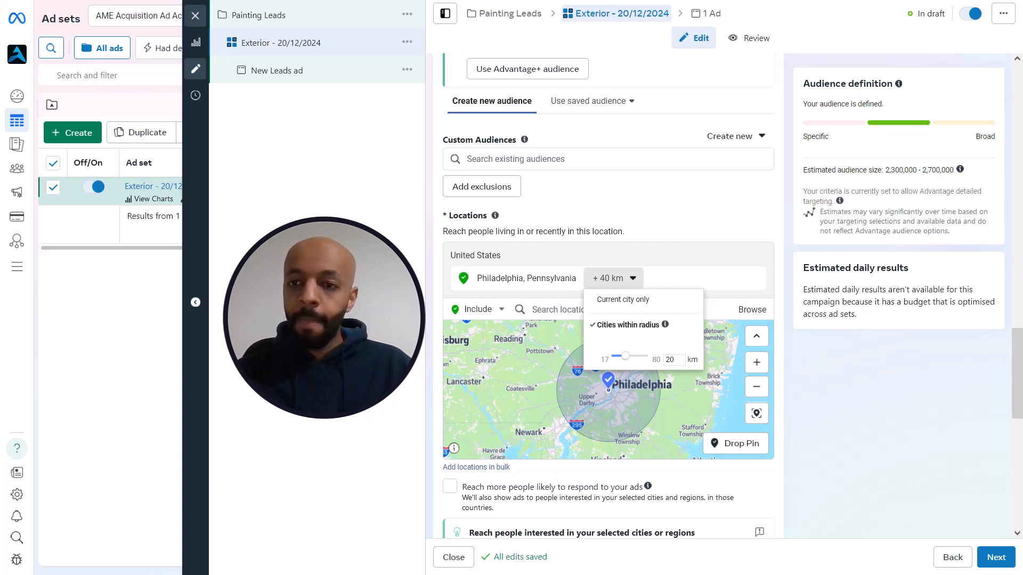
key(Return)
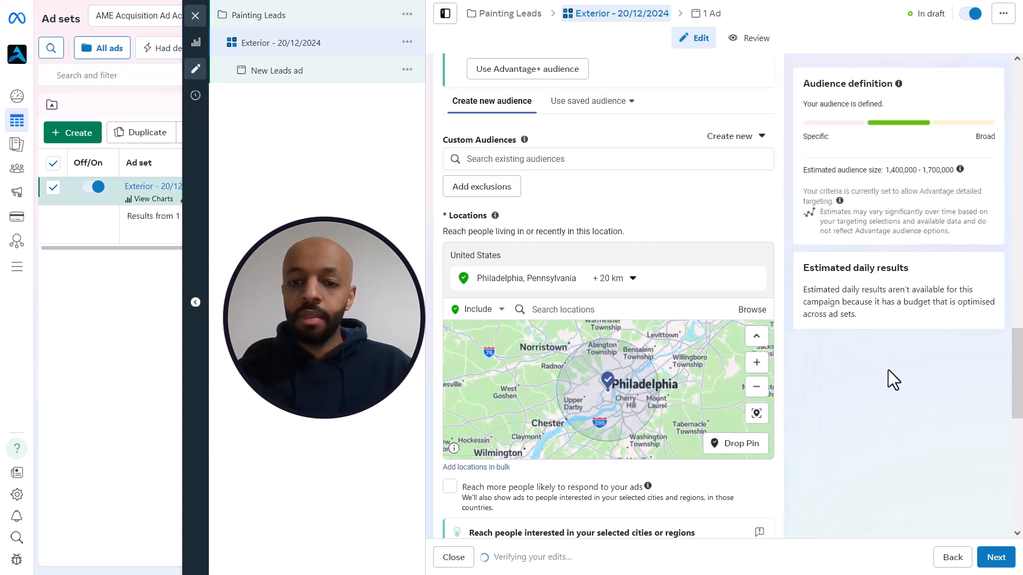
Set the audience's age range to a minimum of 27 and a maximum of 64
scroll(887, 389, down, 1)
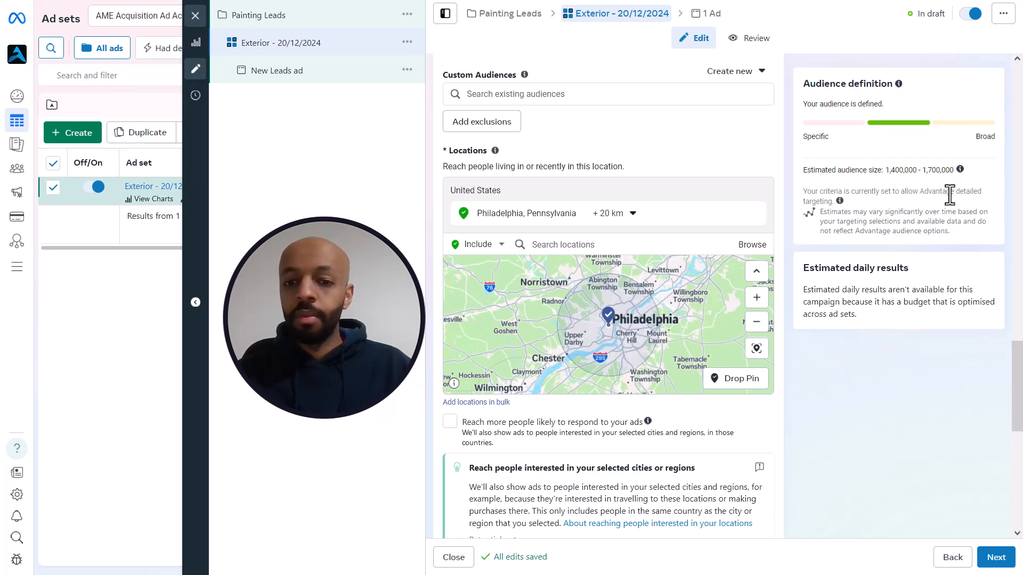
scroll(819, 337, down, 3)
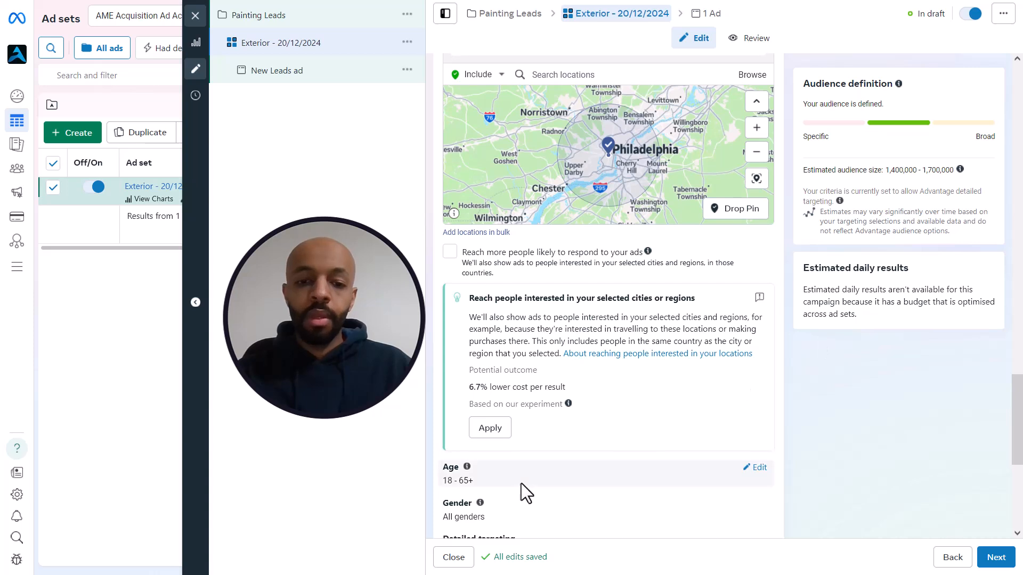
scroll(830, 379, up, 1)
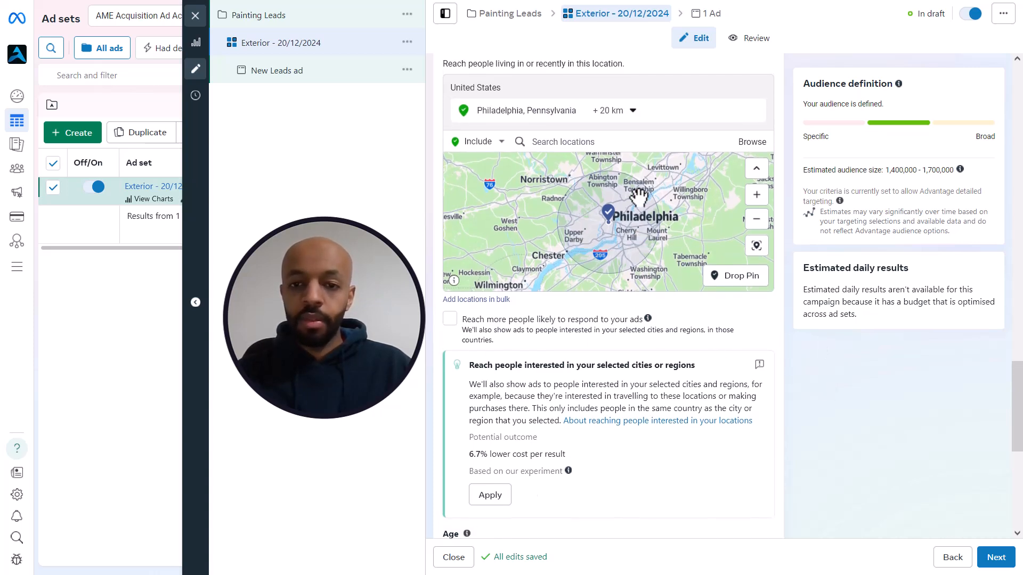
scroll(777, 305, down, 1)
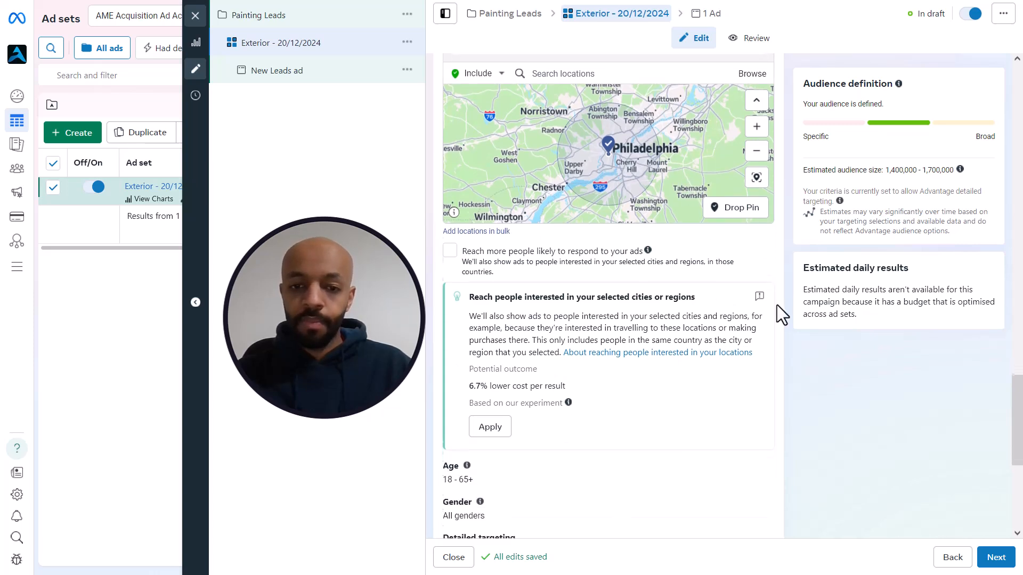
scroll(777, 305, up, 1)
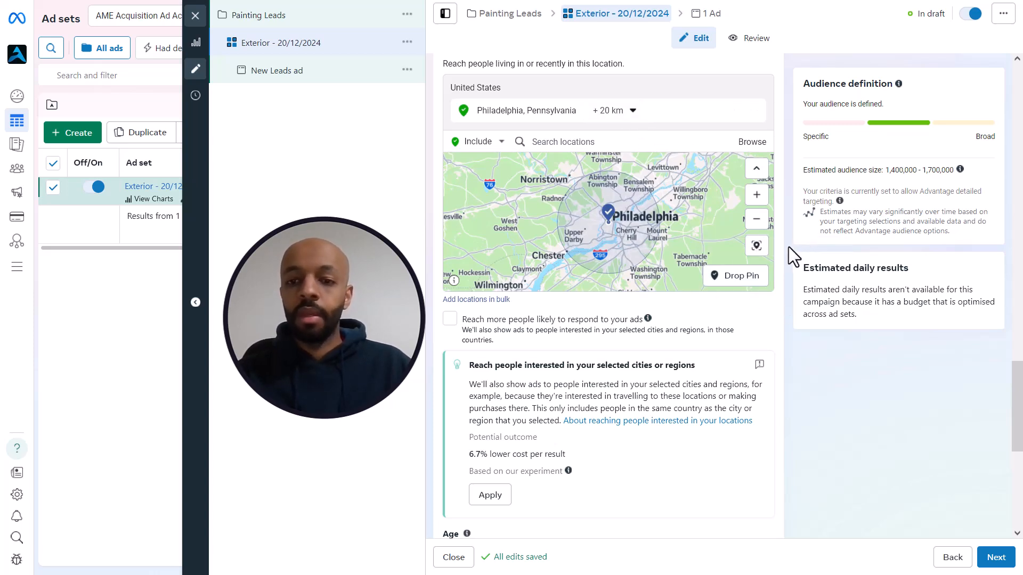
scroll(789, 266, down, 1)
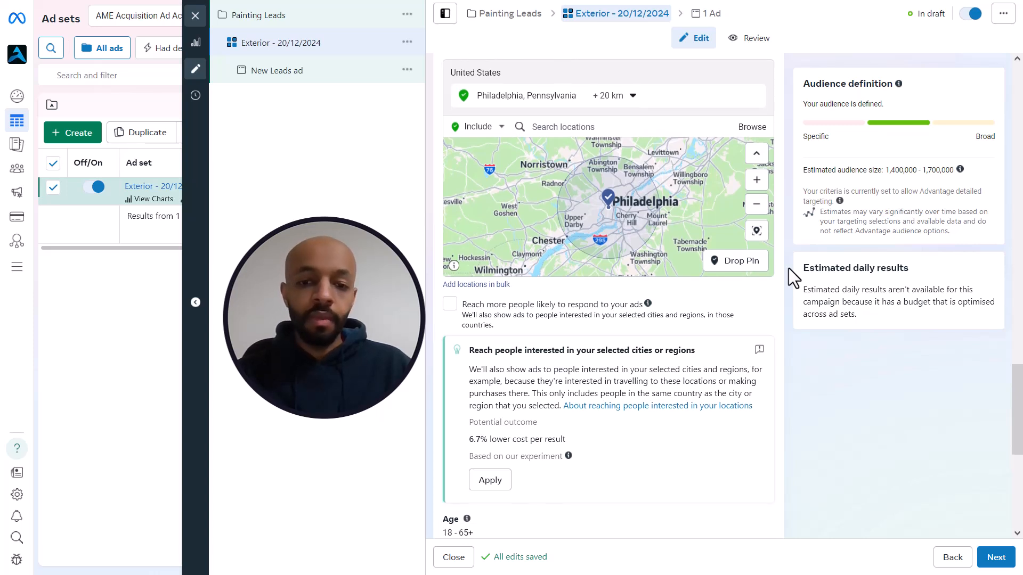
scroll(788, 268, down, 4)
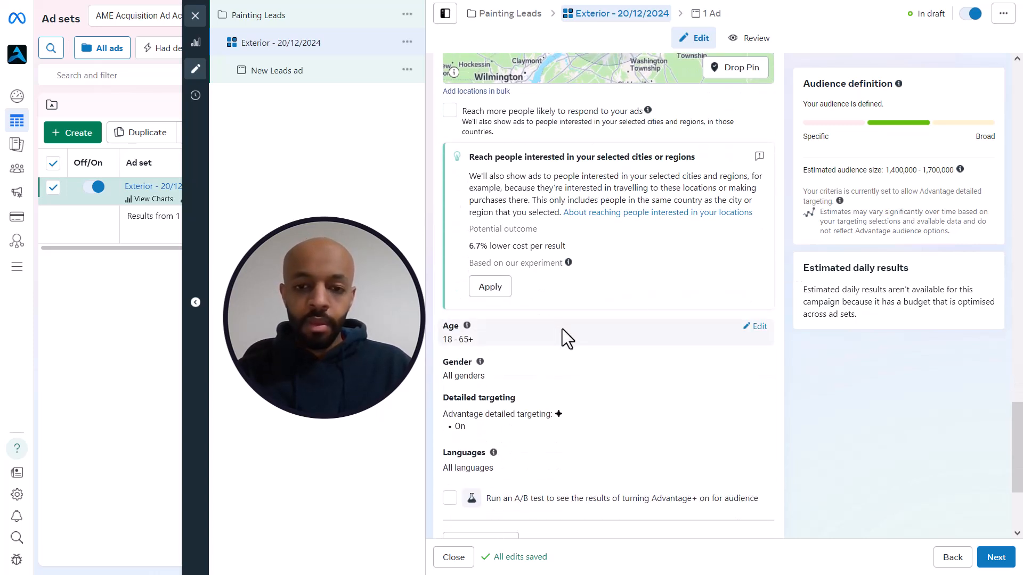
click(756, 328)
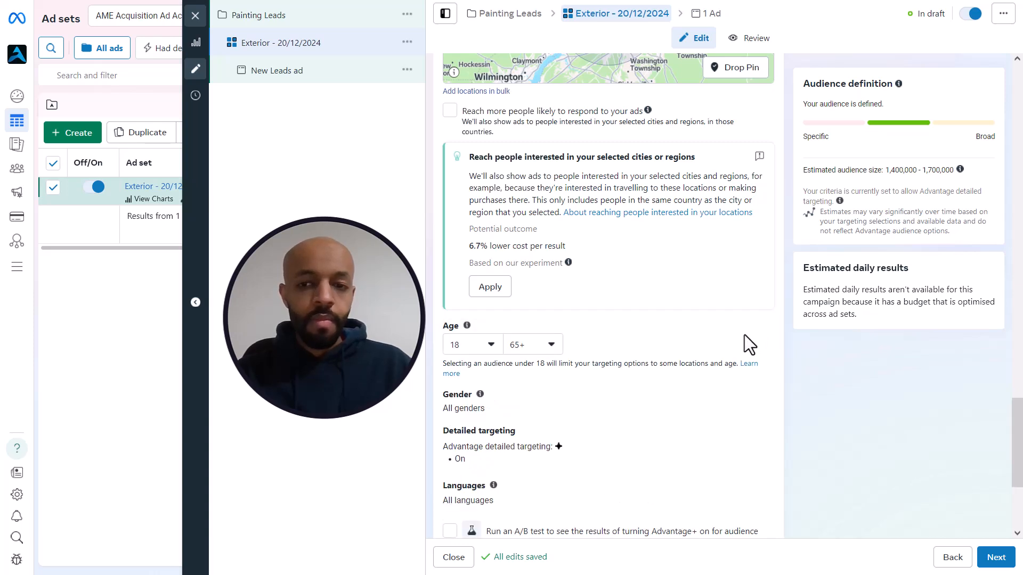
click(486, 352)
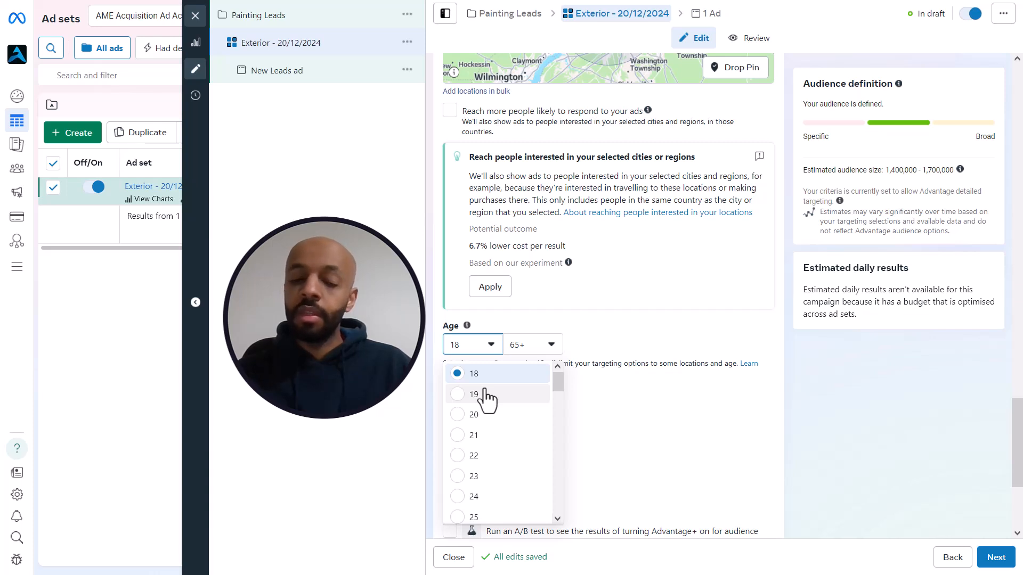
scroll(486, 397, down, 3)
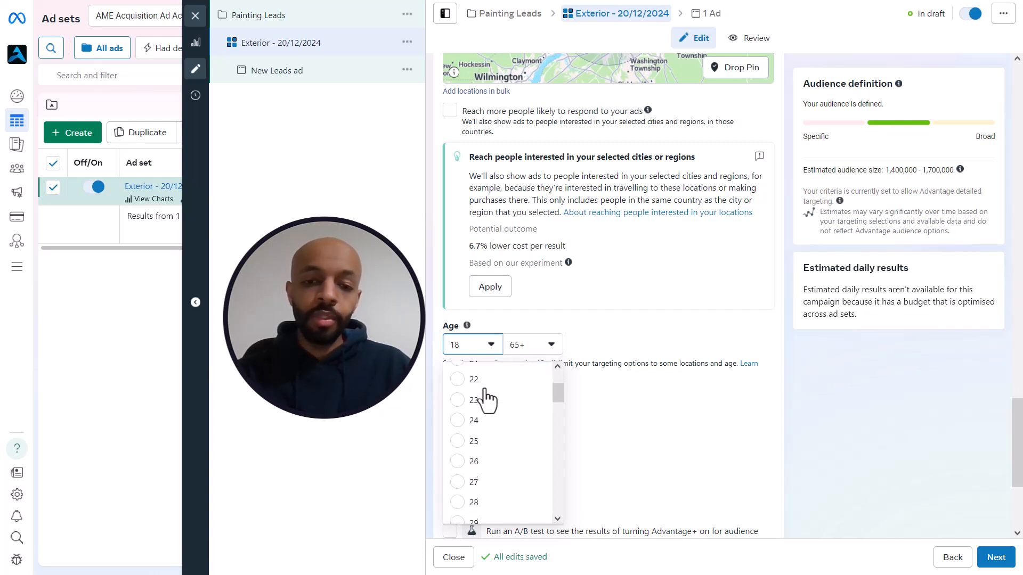
scroll(486, 397, down, 1)
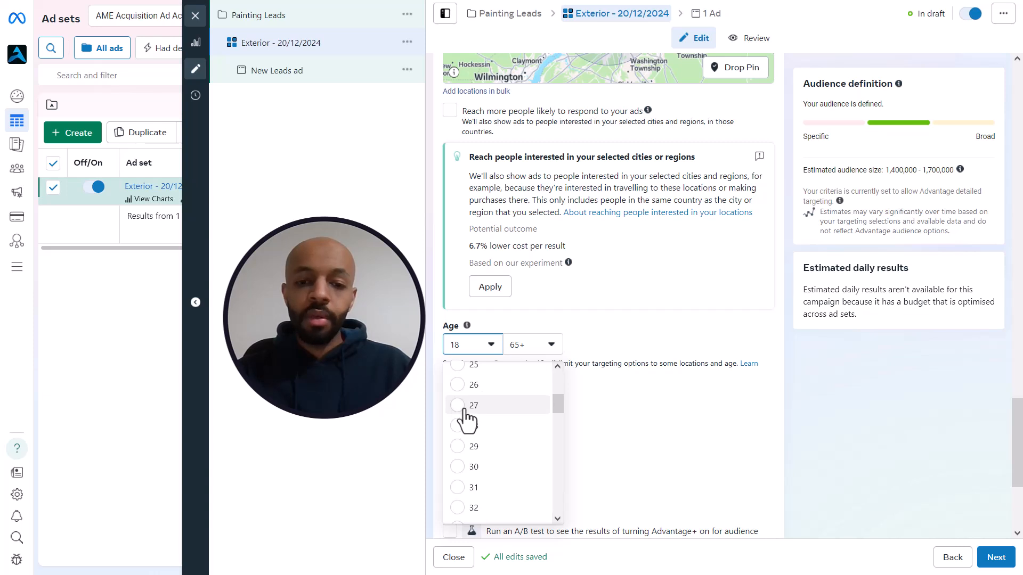
scroll(465, 413, down, 2)
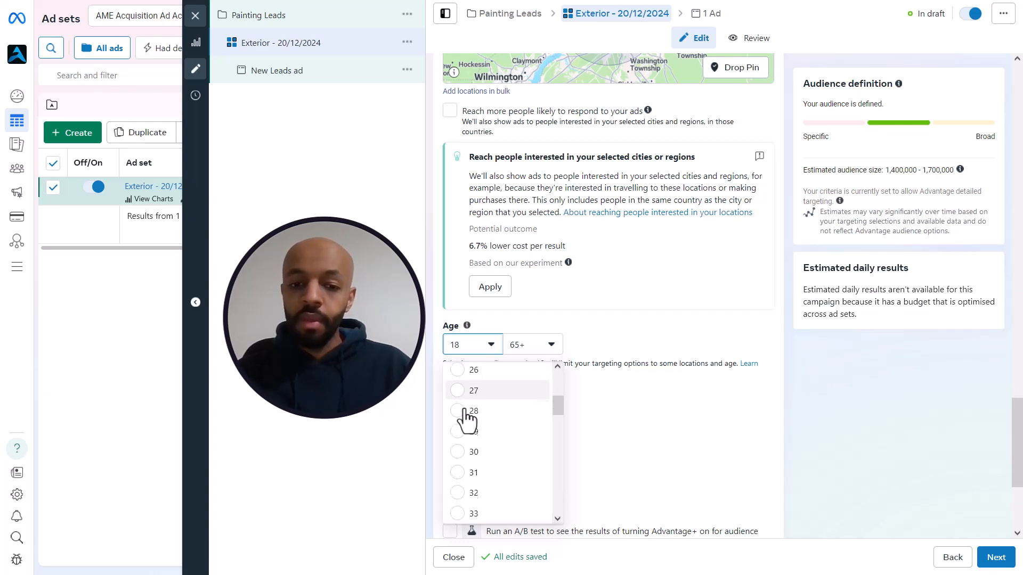
scroll(461, 405, down, 2)
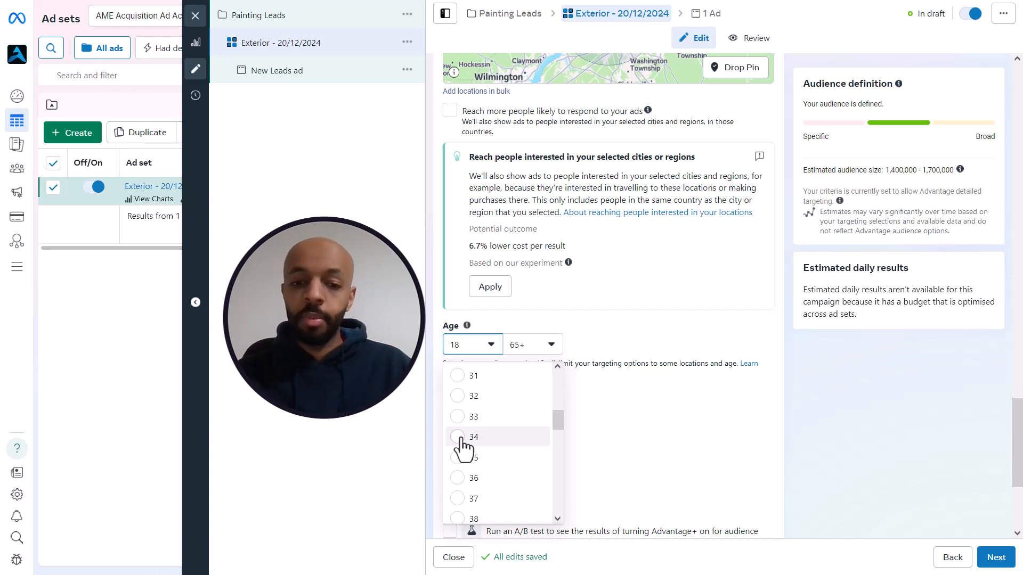
scroll(463, 450, up, 3)
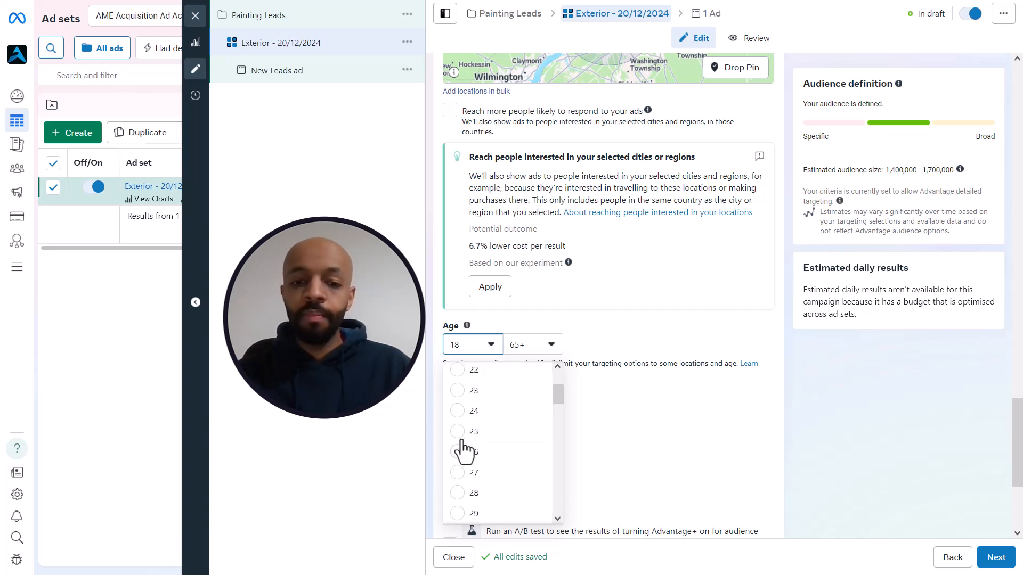
scroll(462, 445, down, 1)
click(459, 441)
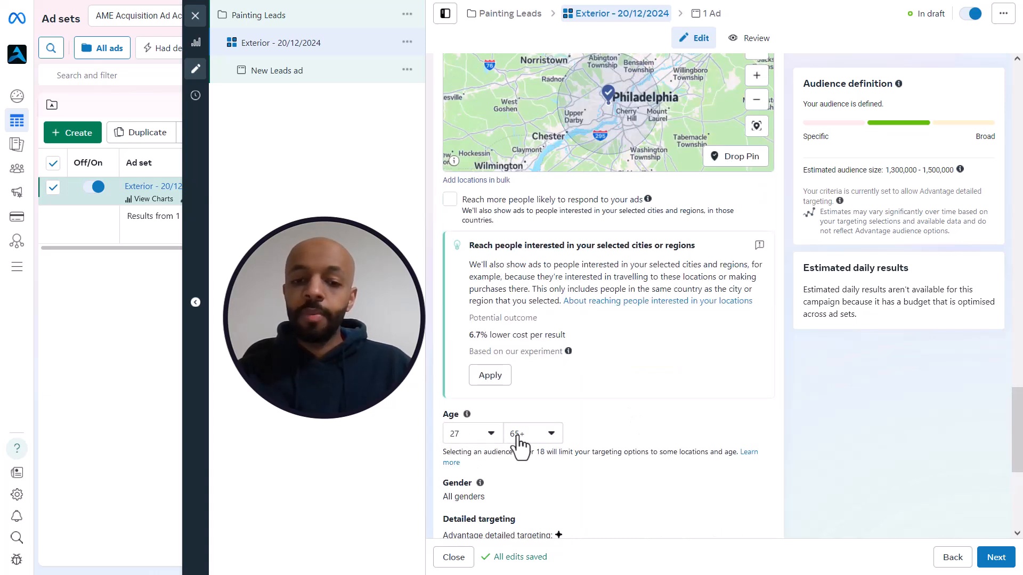
click(518, 436)
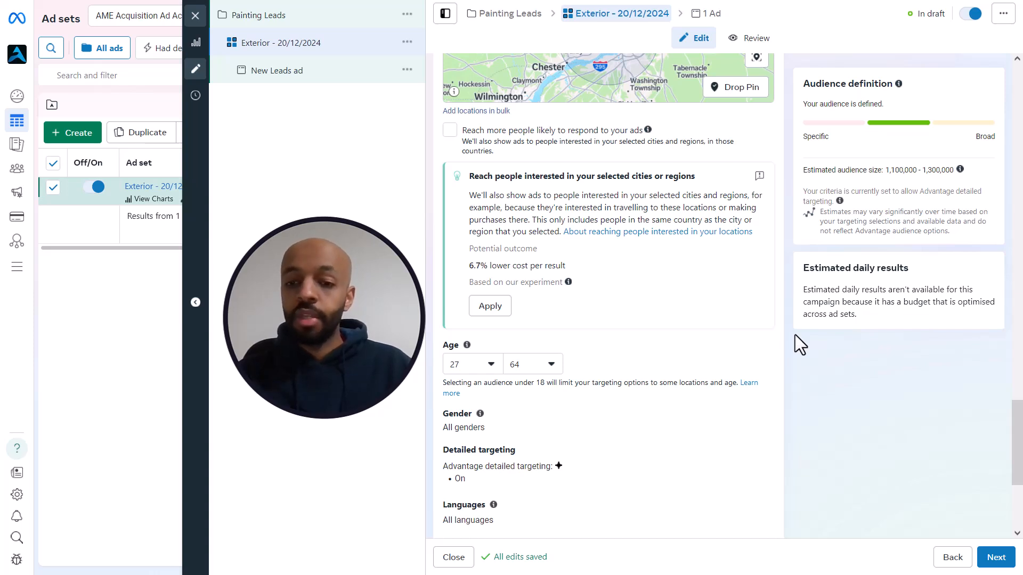
scroll(788, 337, down, 1)
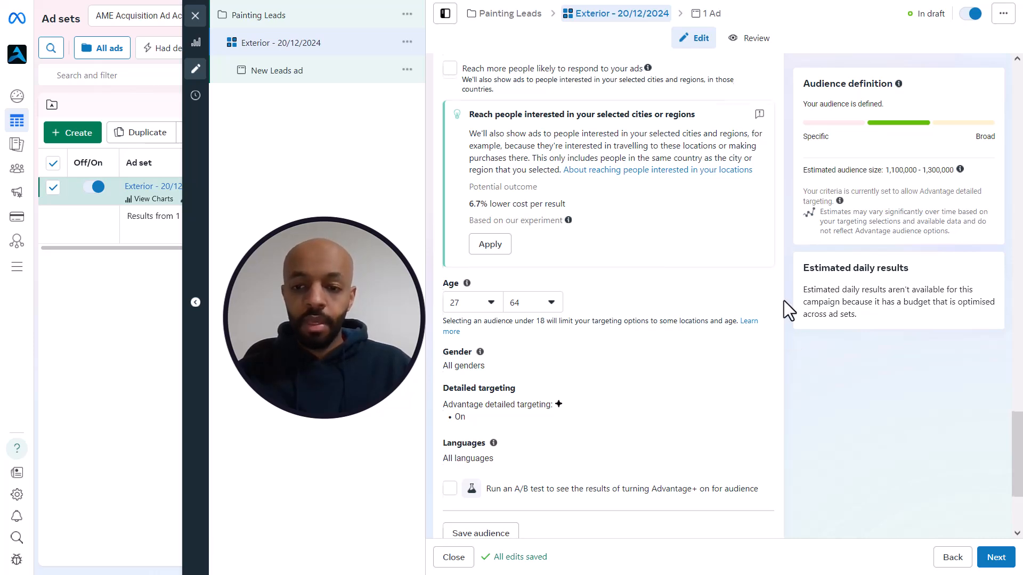
scroll(784, 300, up, 5)
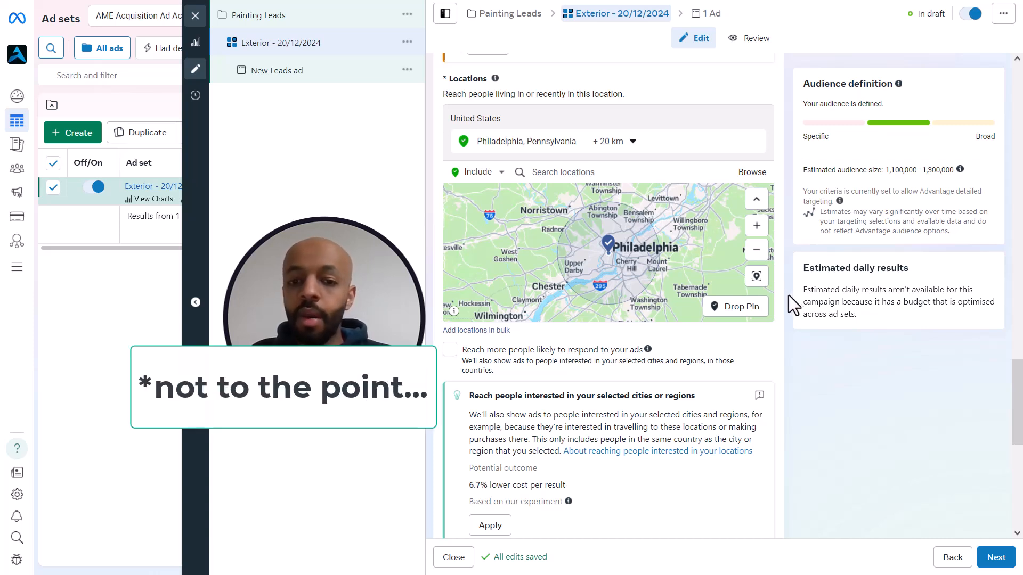
Limit the audience's languages to English (All)
scroll(789, 295, down, 2)
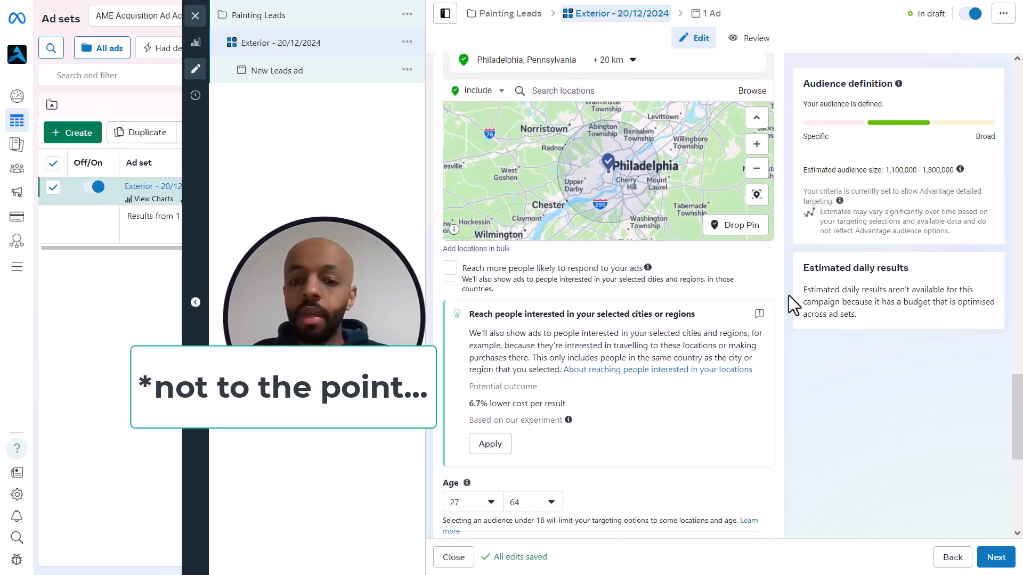
scroll(789, 295, down, 5)
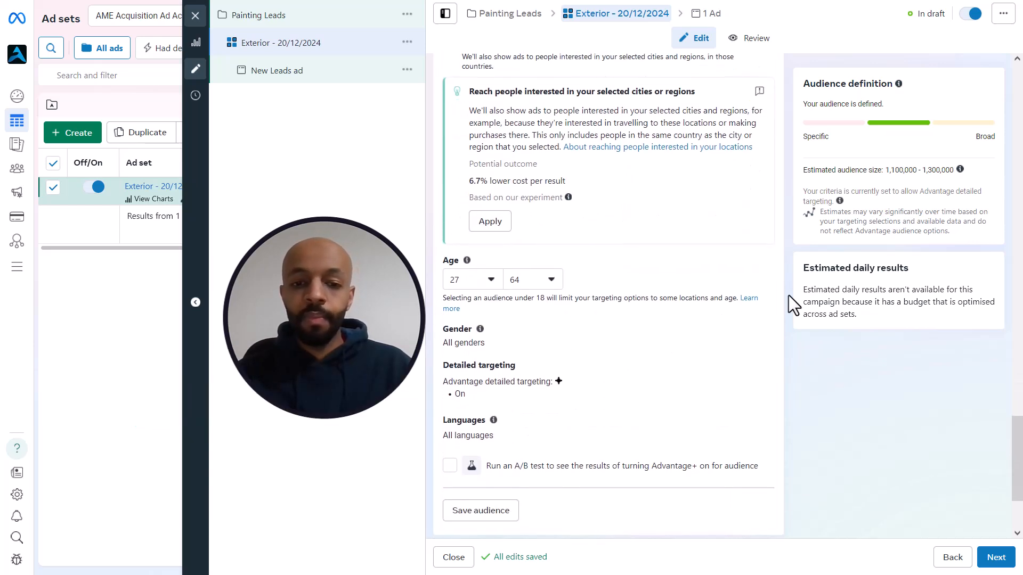
scroll(788, 296, up, 1)
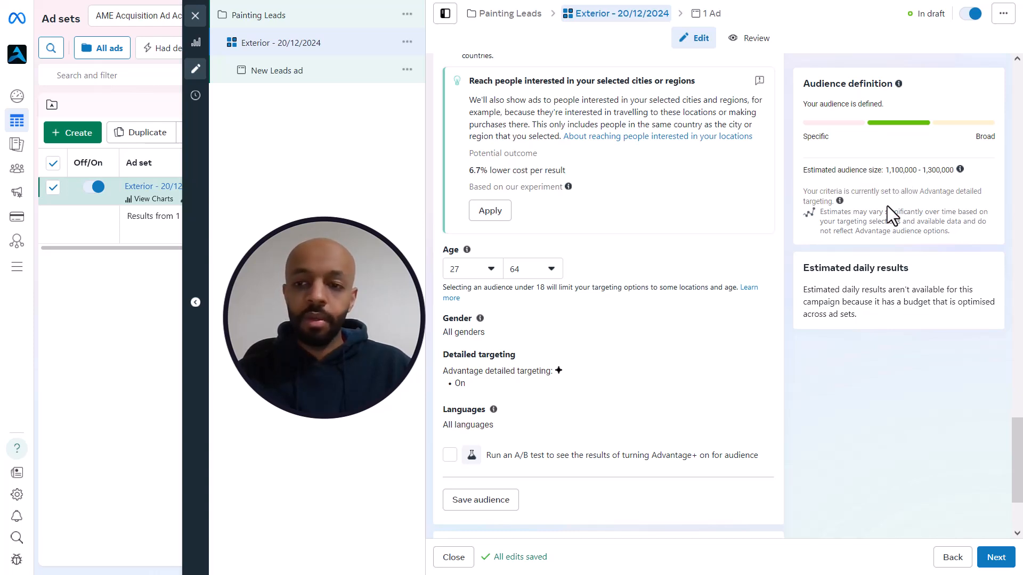
scroll(789, 345, down, 1)
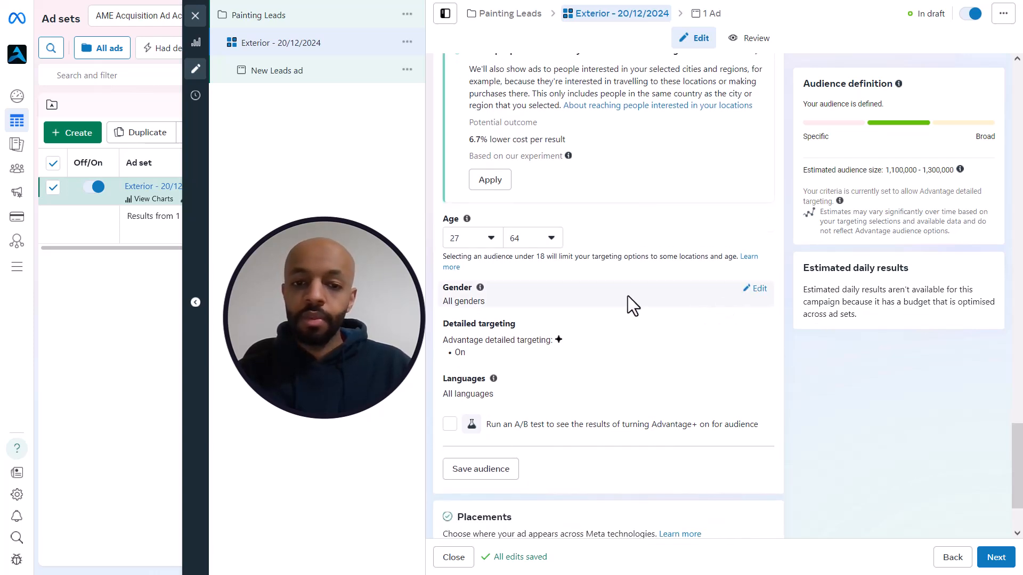
scroll(797, 352, down, 2)
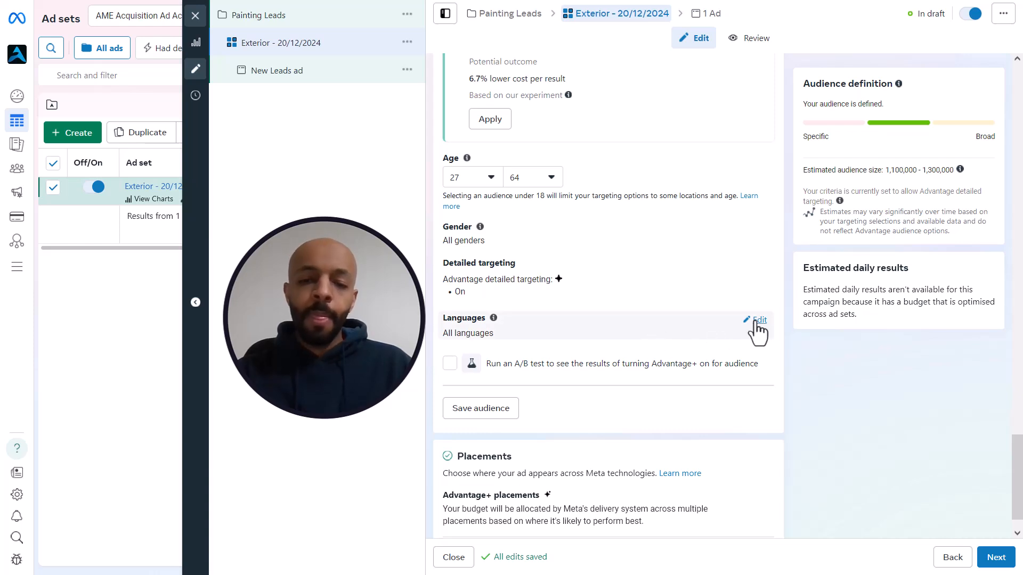
click(756, 321)
click(616, 368)
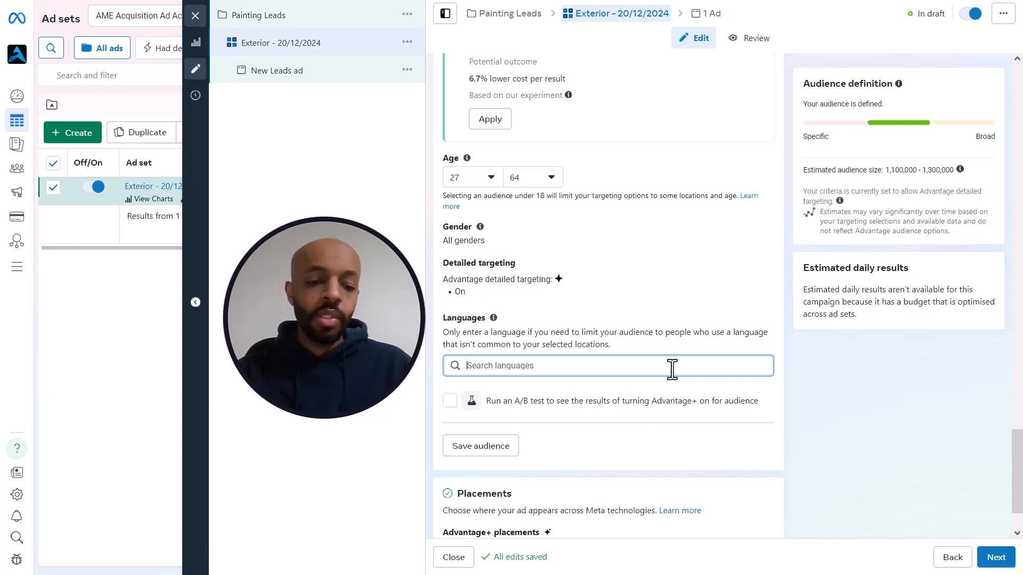
text(En)
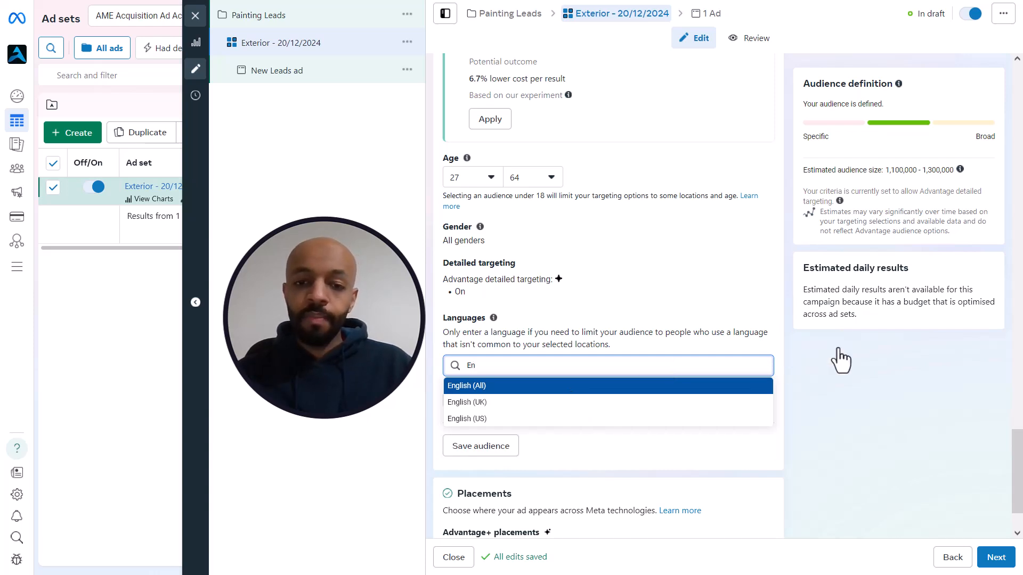
key(Return)
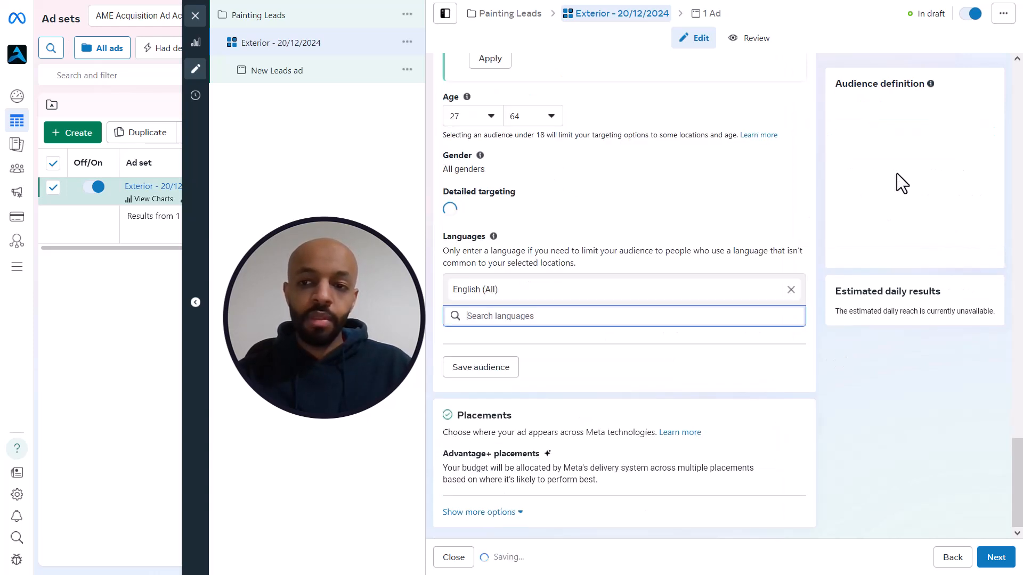
Check the remaining audience and placement settings of the ad set, keep Advantage+ placements, and continue to the ad level
scroll(834, 357, up, 2)
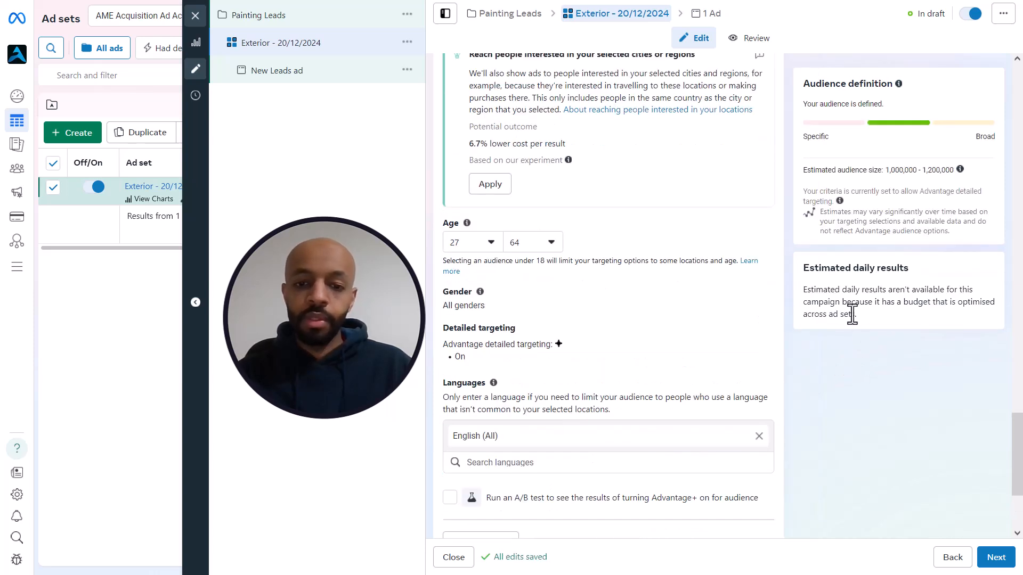
scroll(850, 312, down, 1)
scroll(811, 346, down, 1)
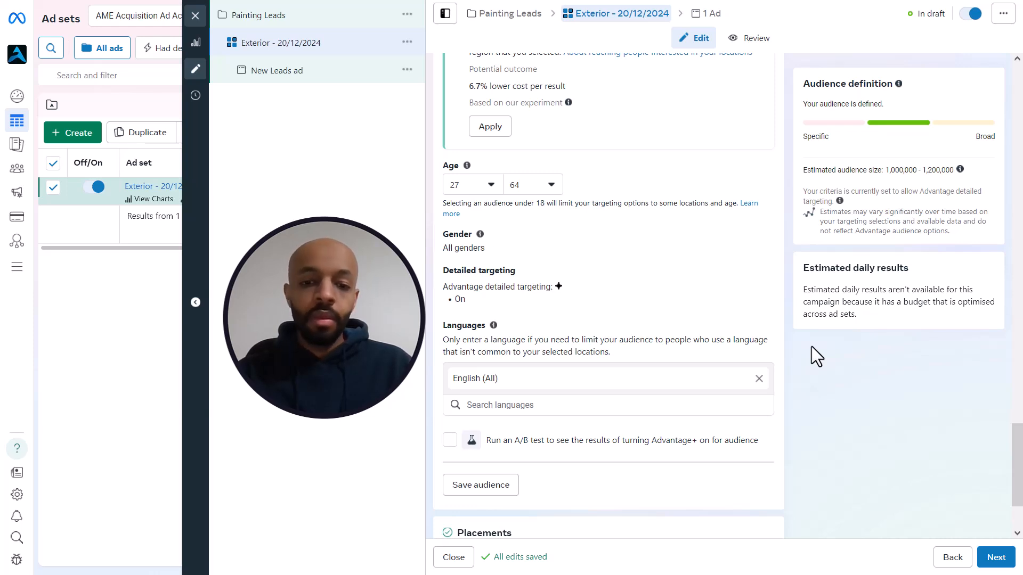
scroll(811, 347, down, 4)
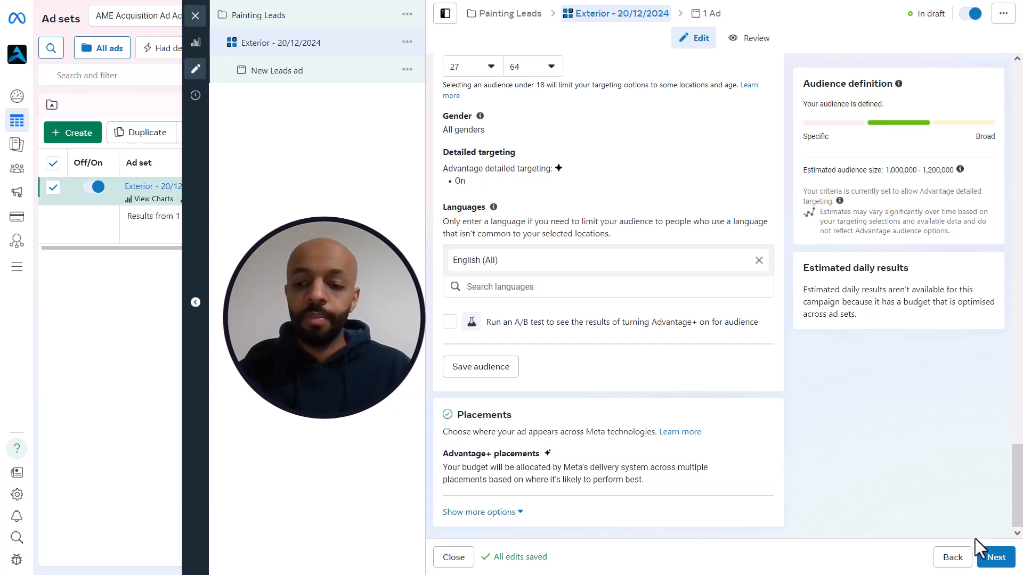
click(992, 556)
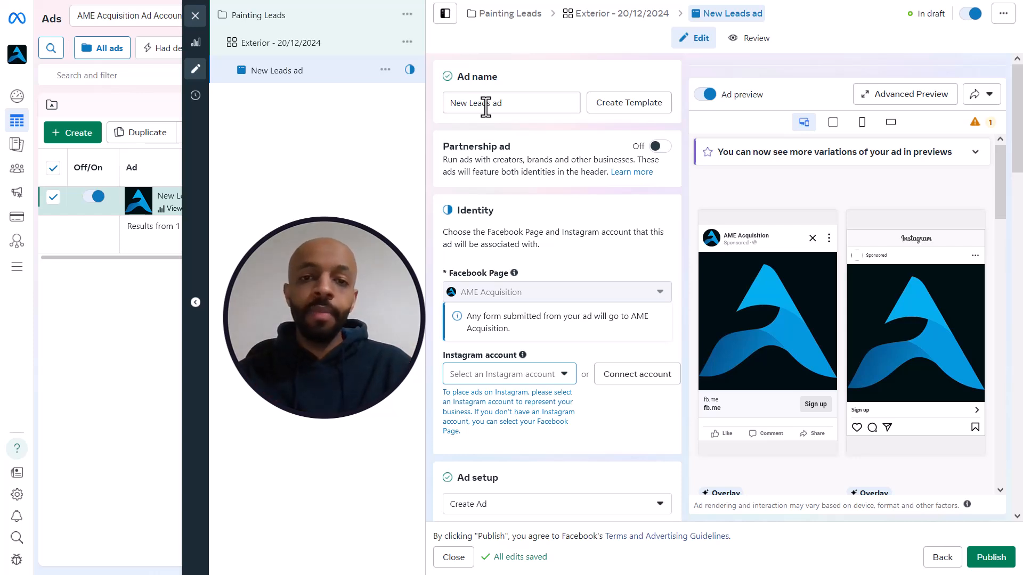
Rename the ad as "1. Garage door spray"
triple_click(515, 103)
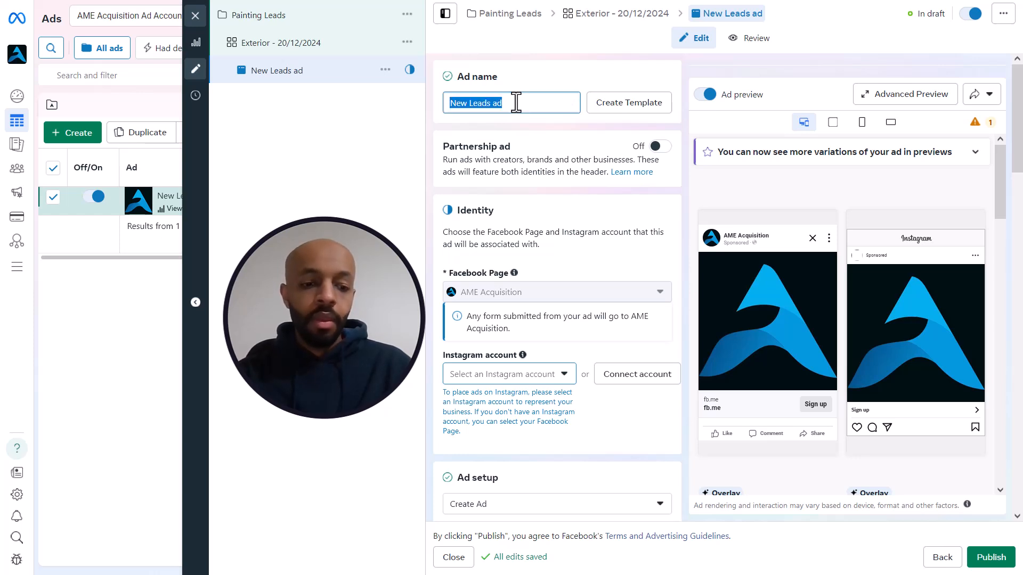
text(1.)
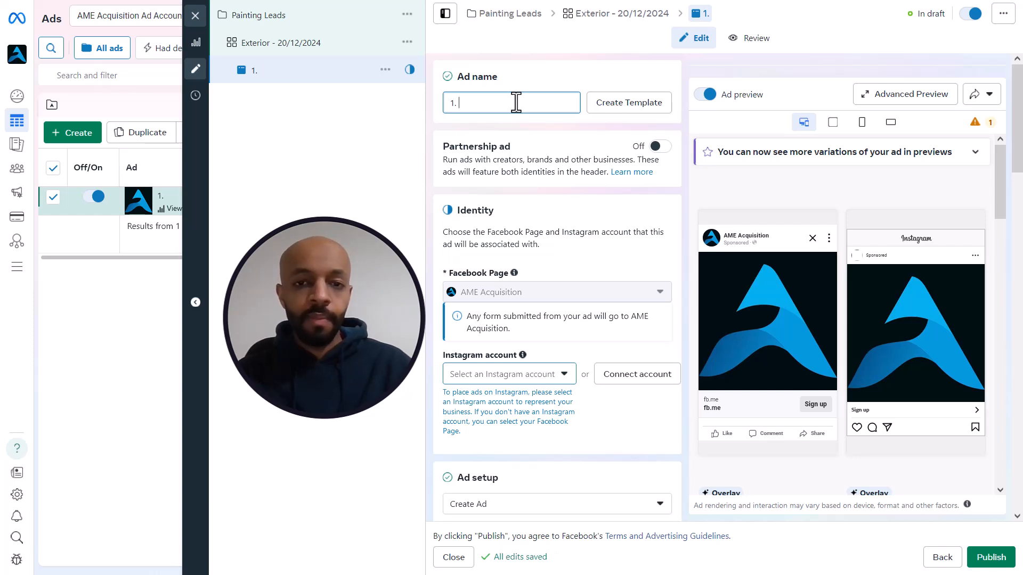
text(G)
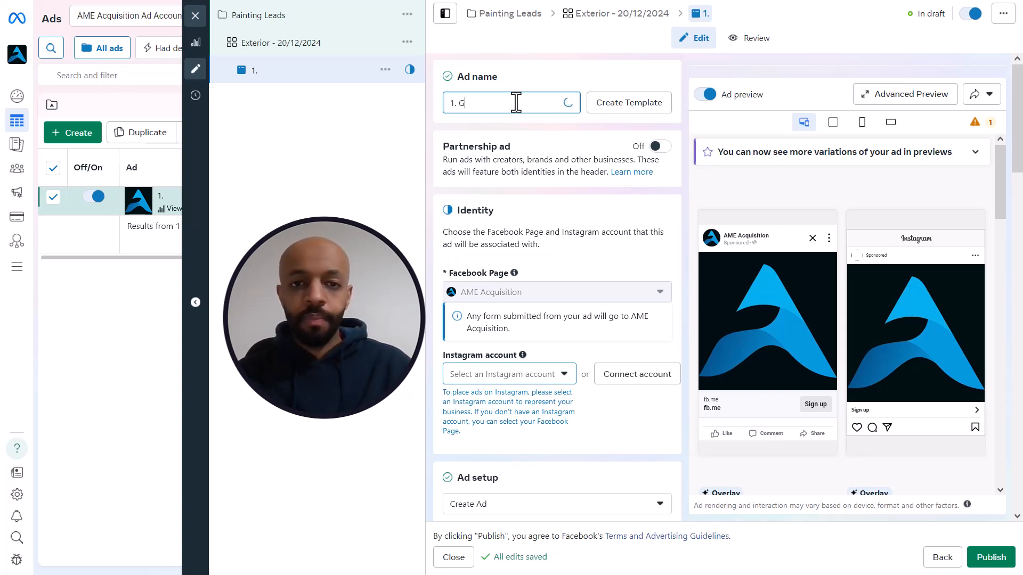
text(arage door spray)
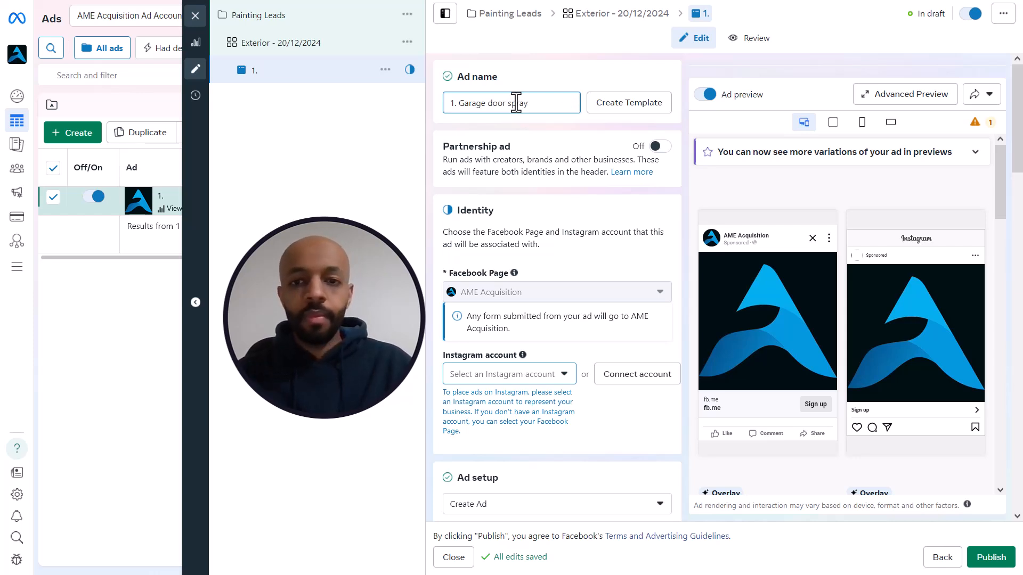
click(684, 184)
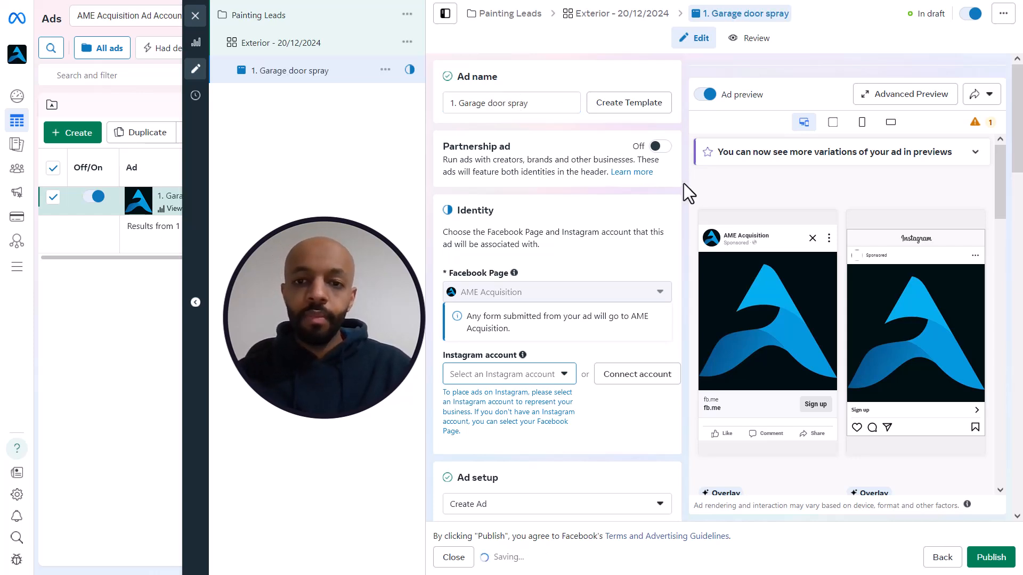
Turn off multi-advertiser ads in the ad setup
scroll(684, 184, down, 1)
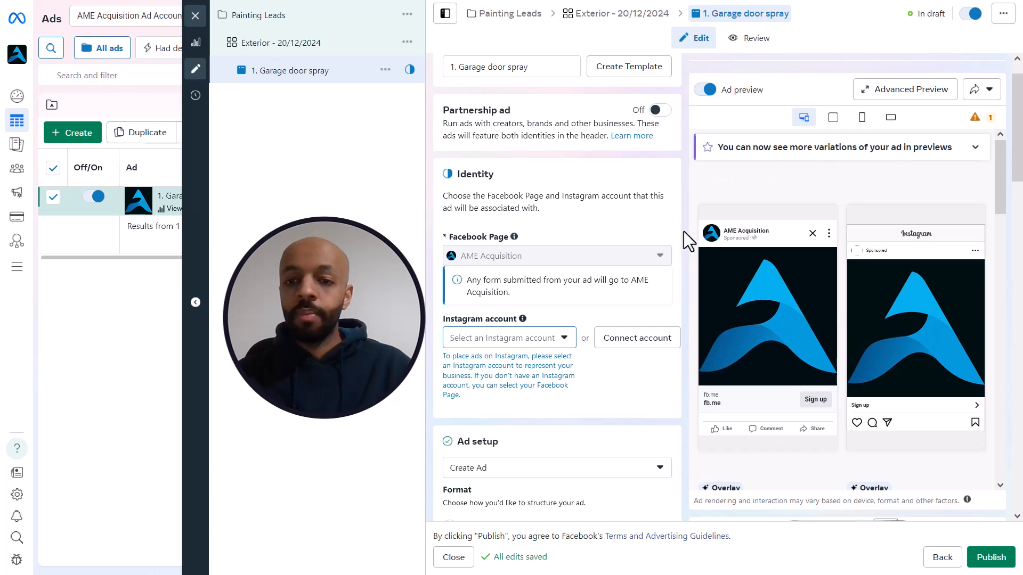
scroll(598, 170, down, 2)
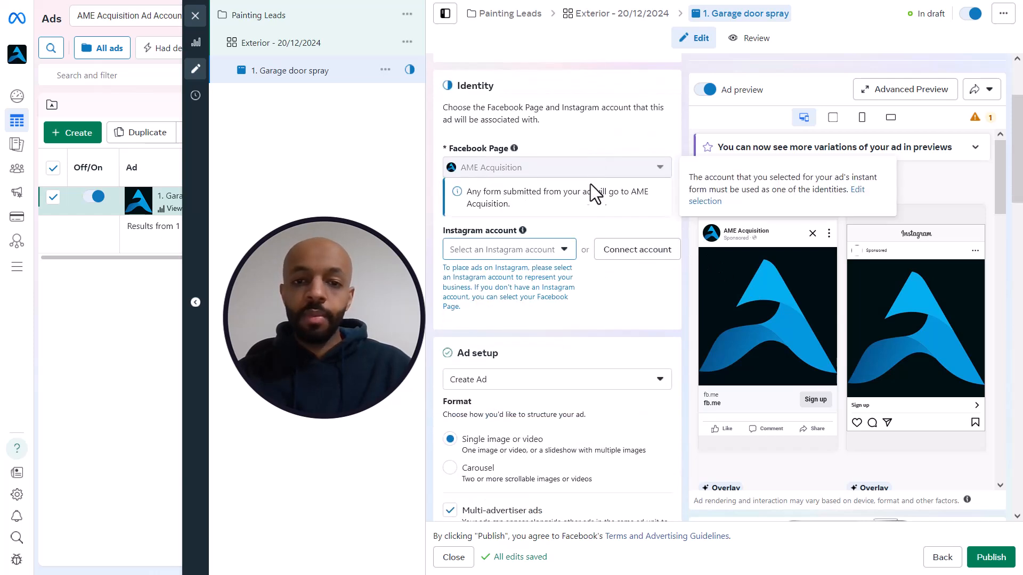
scroll(677, 176, down, 1)
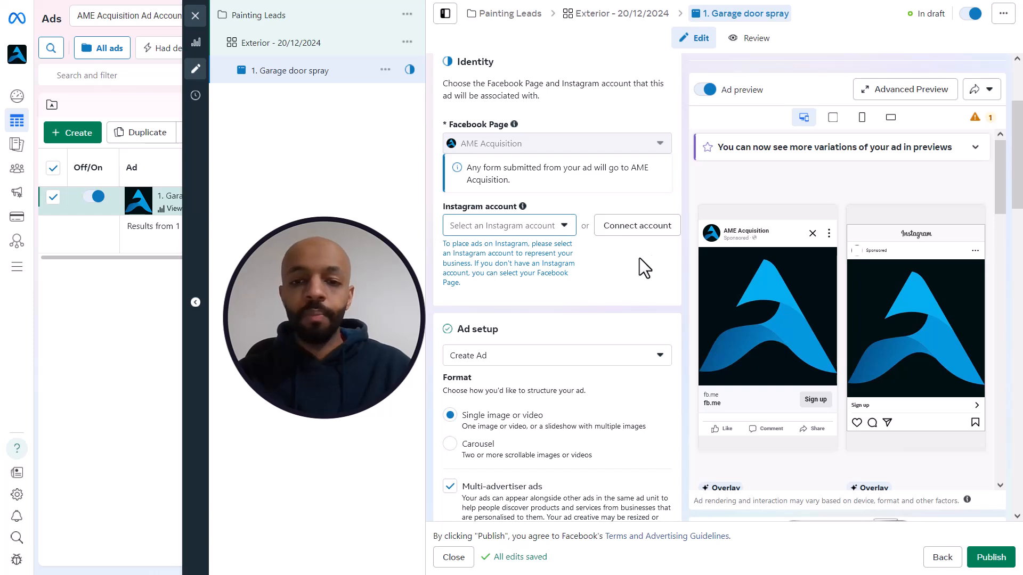
scroll(621, 260, down, 3)
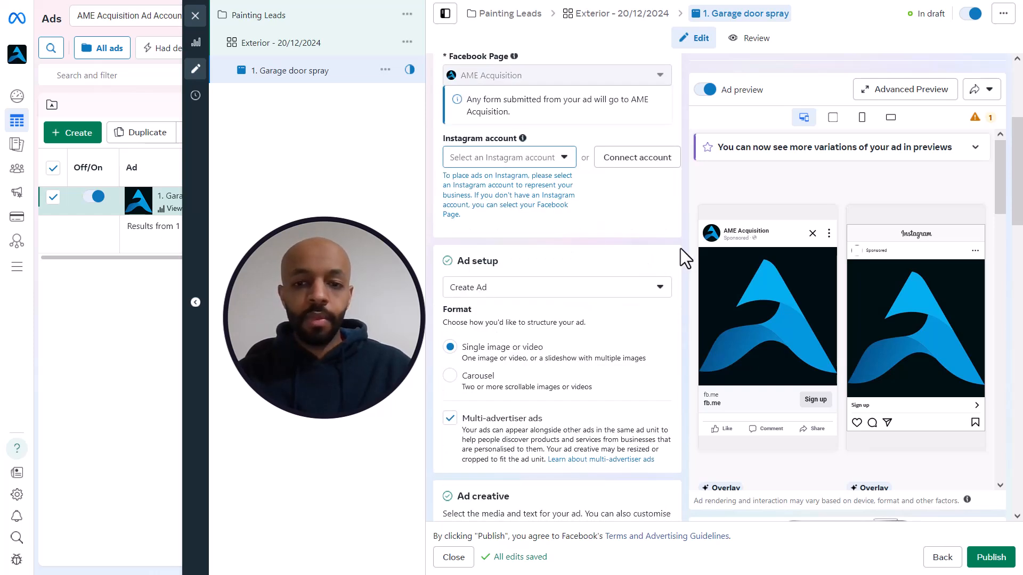
scroll(680, 248, down, 3)
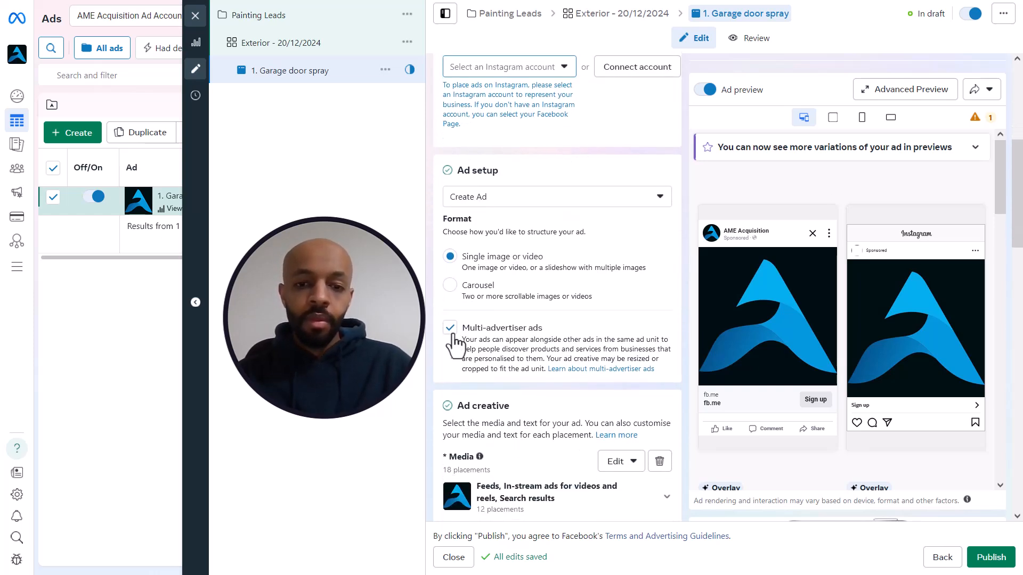
click(449, 328)
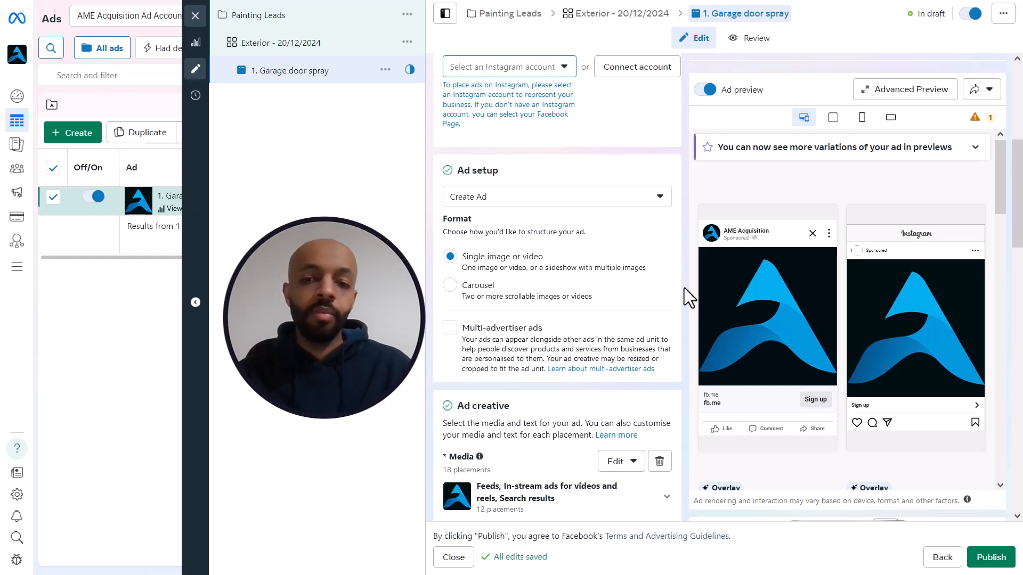
Remove the existing logo media from the ad creative
scroll(684, 288, down, 1)
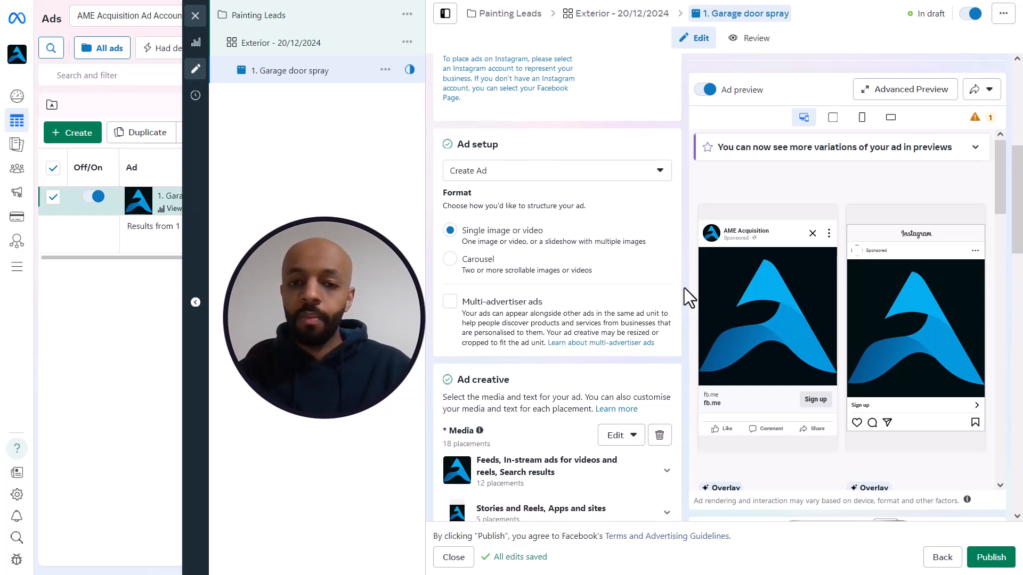
scroll(684, 288, down, 5)
scroll(684, 288, down, 3)
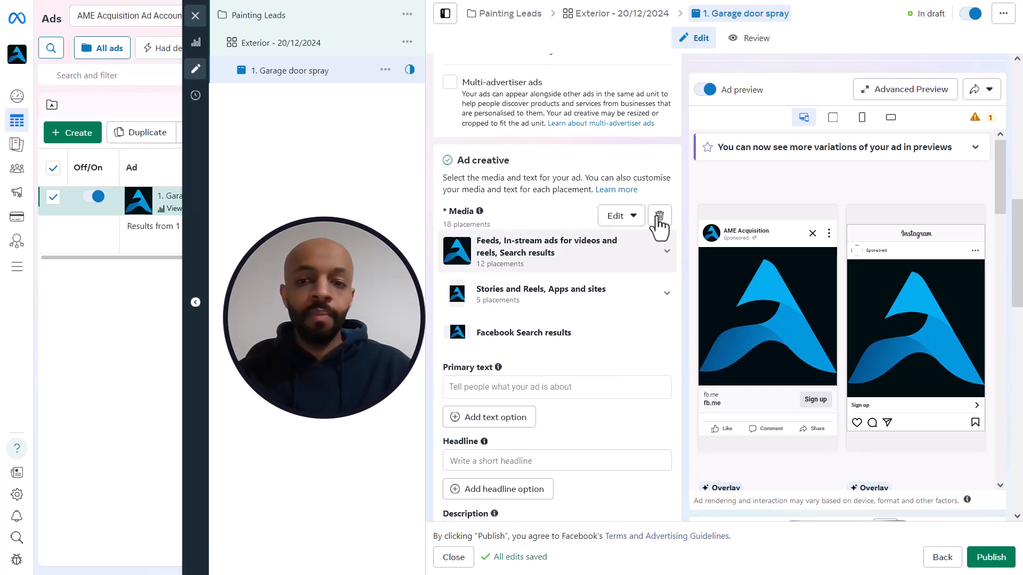
click(658, 215)
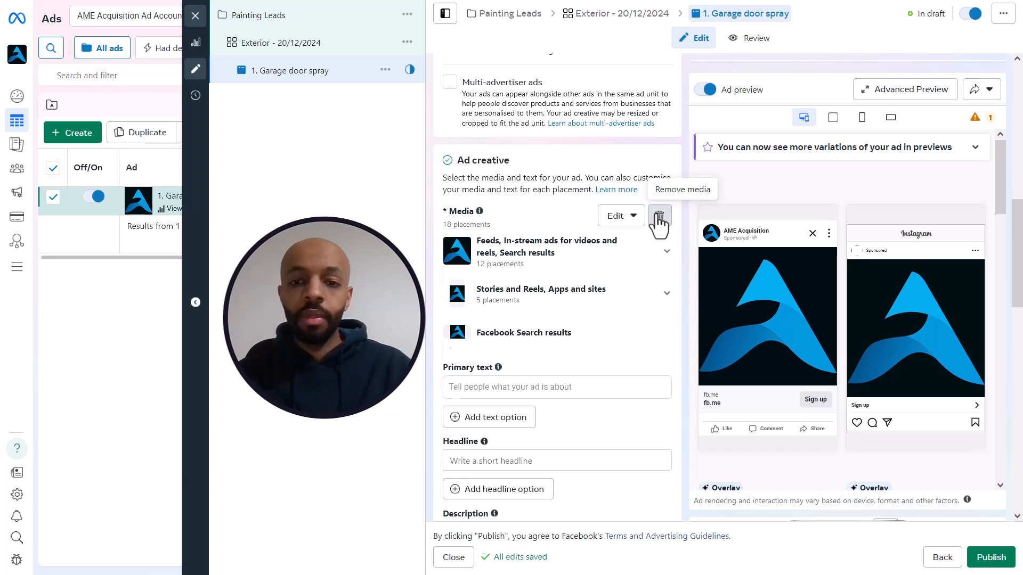
click(659, 216)
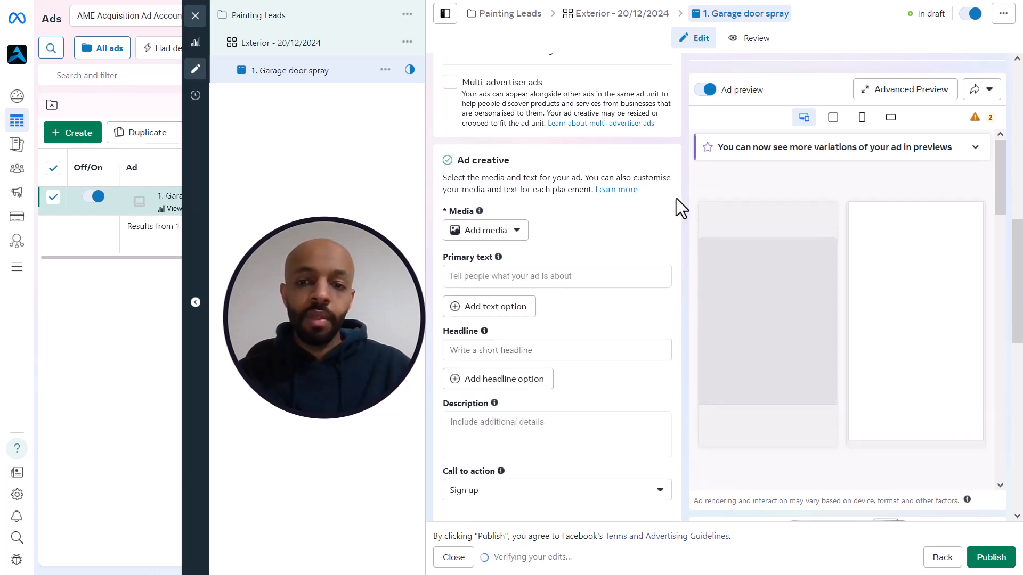
Add the first garage door video from the account's media to the ad, leave it untrimmed, and proceed to the crop settings
click(494, 230)
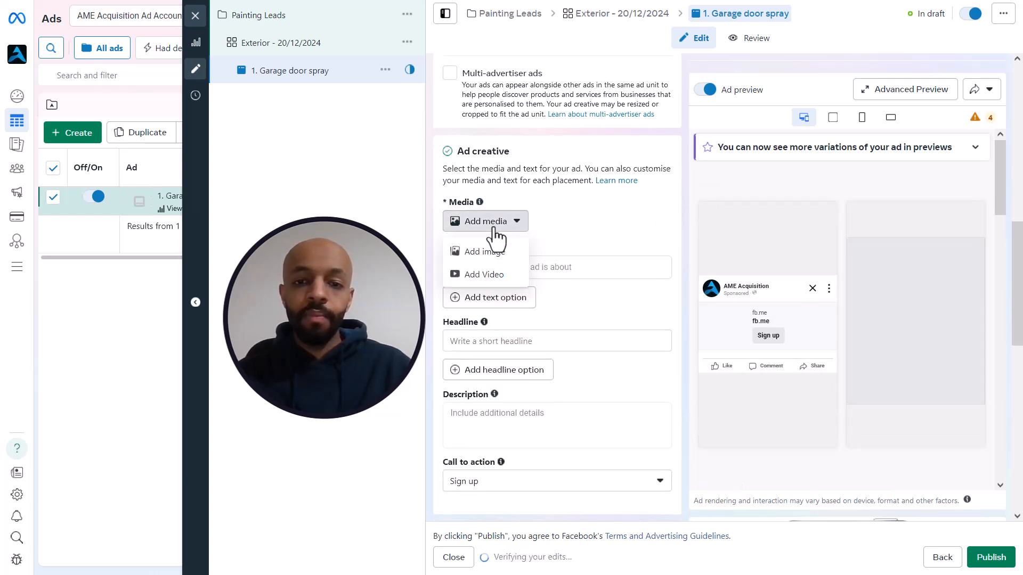
click(495, 275)
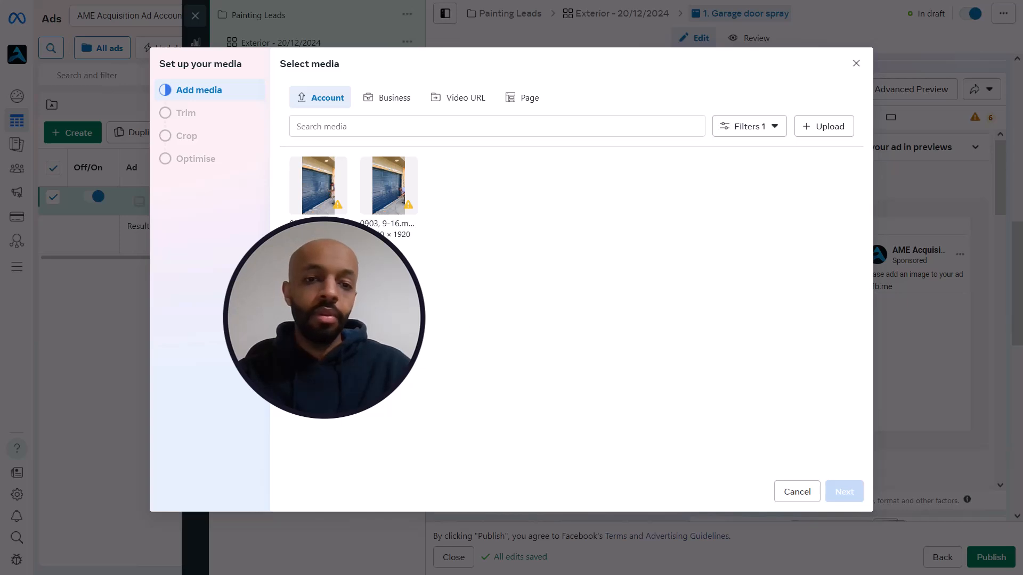
click(309, 199)
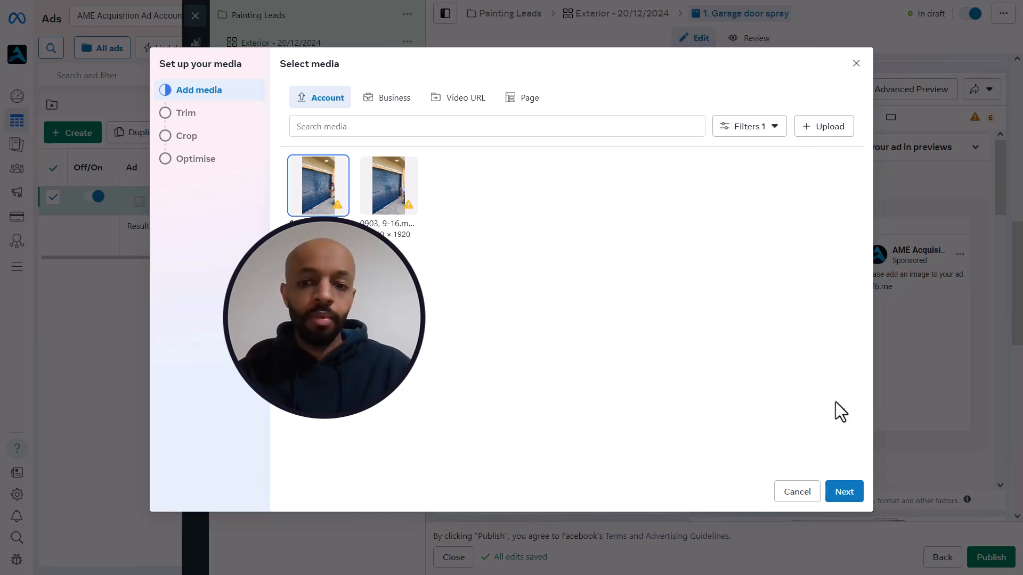
click(844, 491)
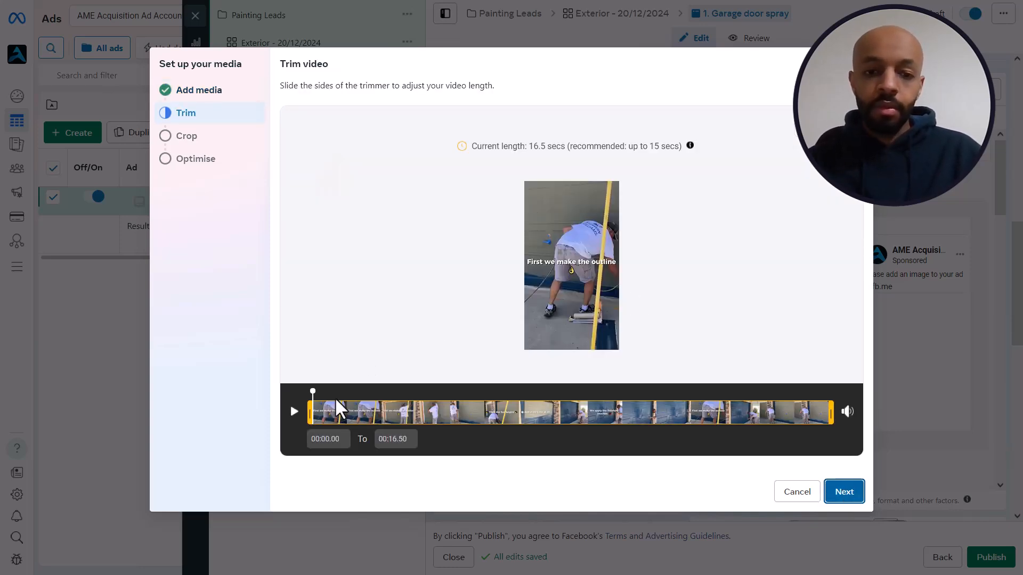
click(842, 492)
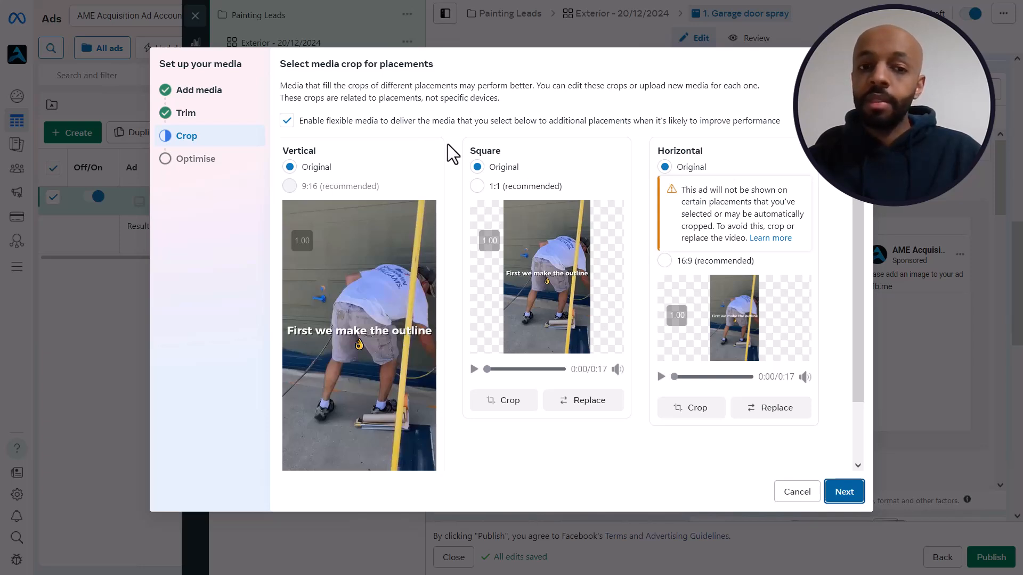
Play part of the video in its vertical placement crop and pause it
scroll(448, 143, down, 2)
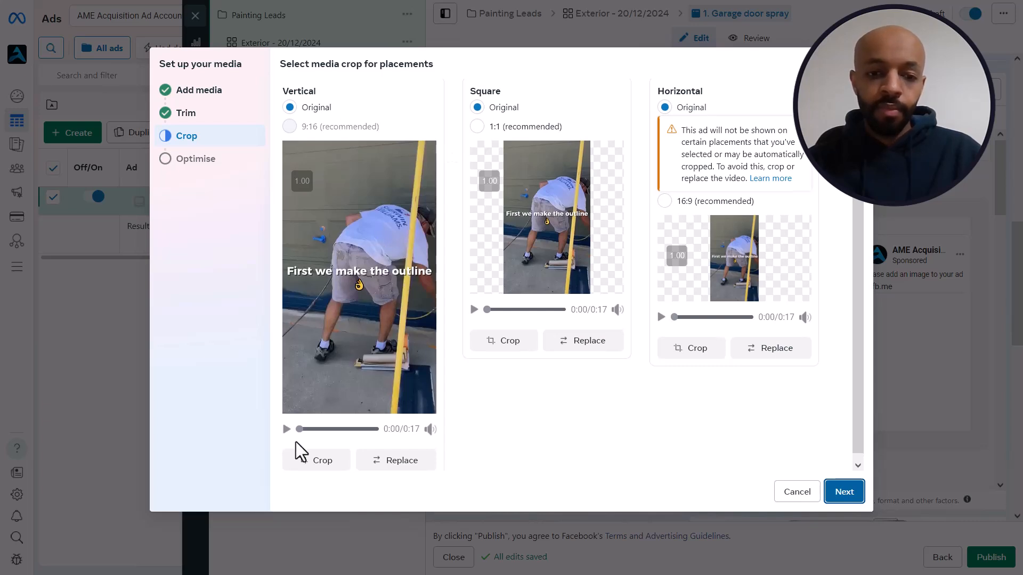
click(286, 430)
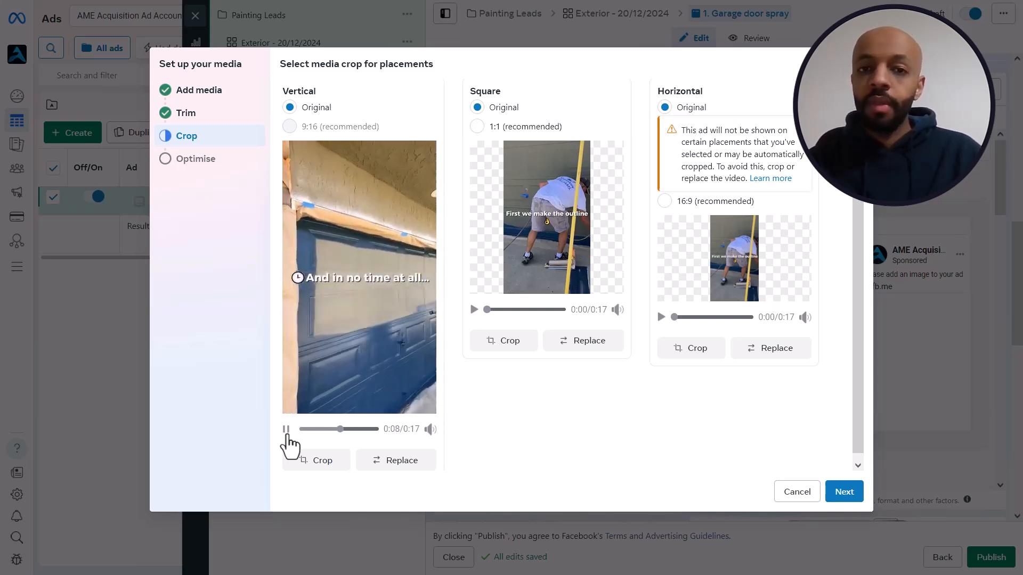
click(287, 433)
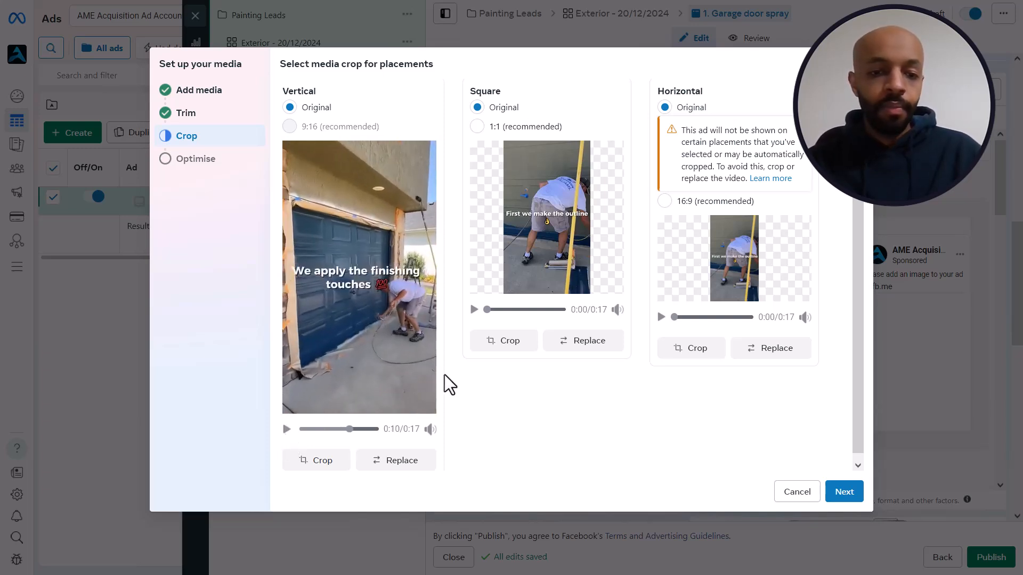
Keep the original crop for the vertical, square and horizontal placements and proceed to the creative optimisation settings
scroll(523, 370, up, 2)
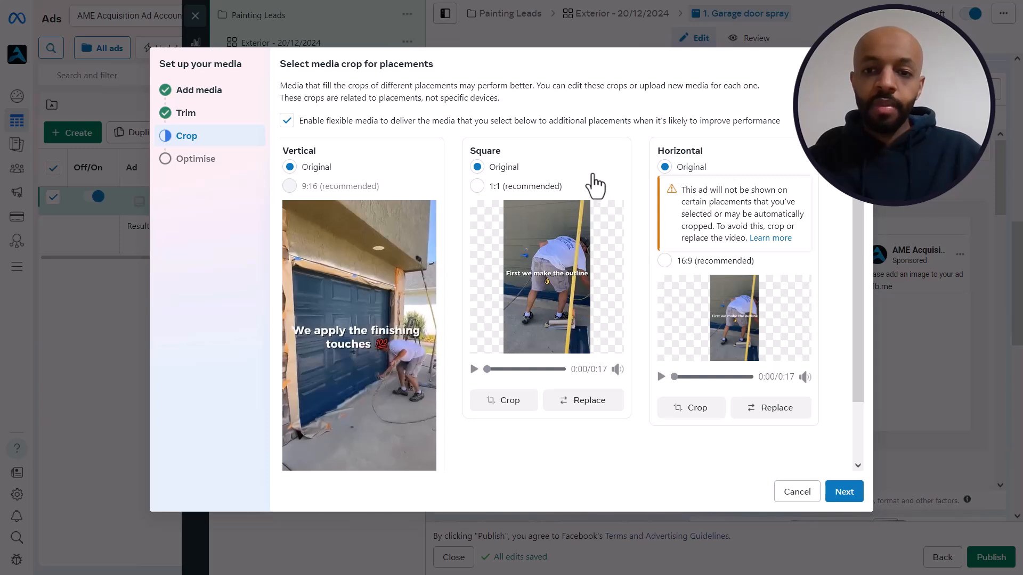
scroll(645, 206, down, 1)
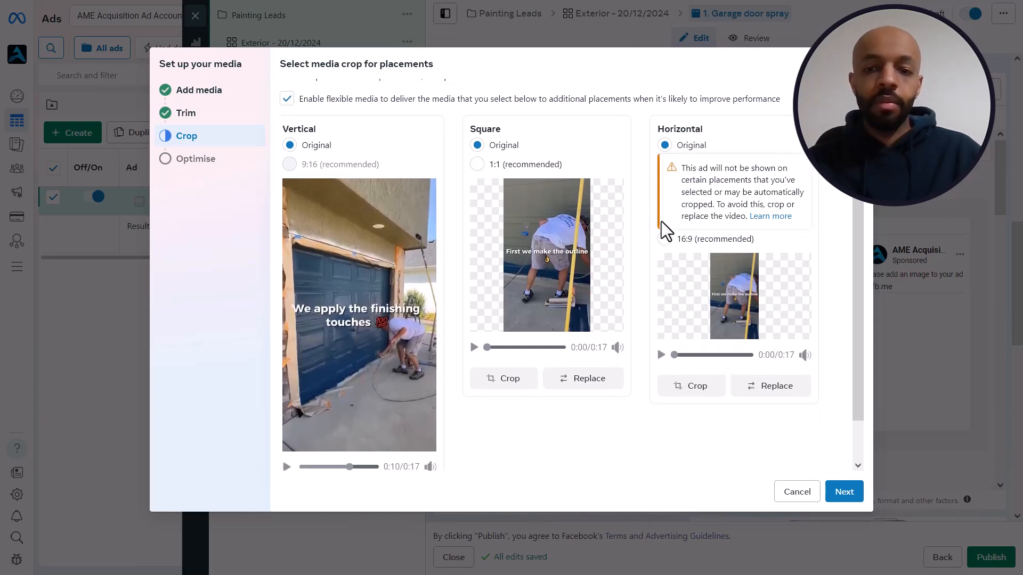
click(665, 239)
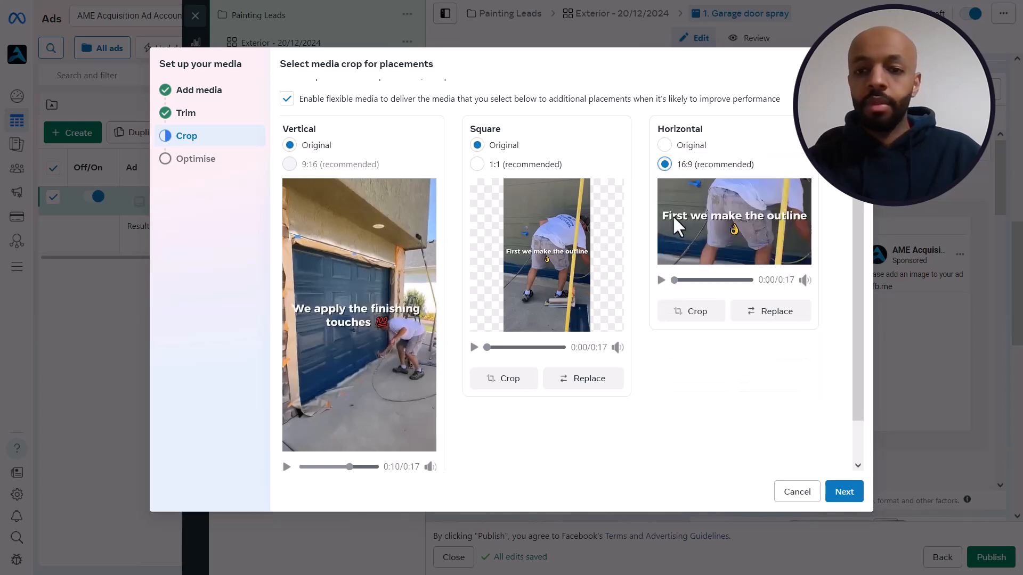
click(664, 148)
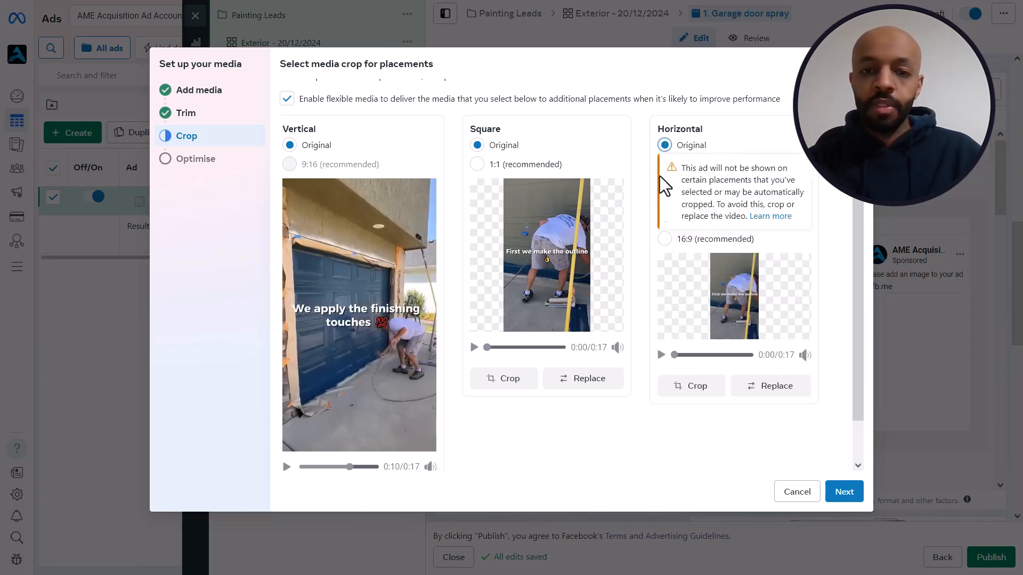
click(844, 492)
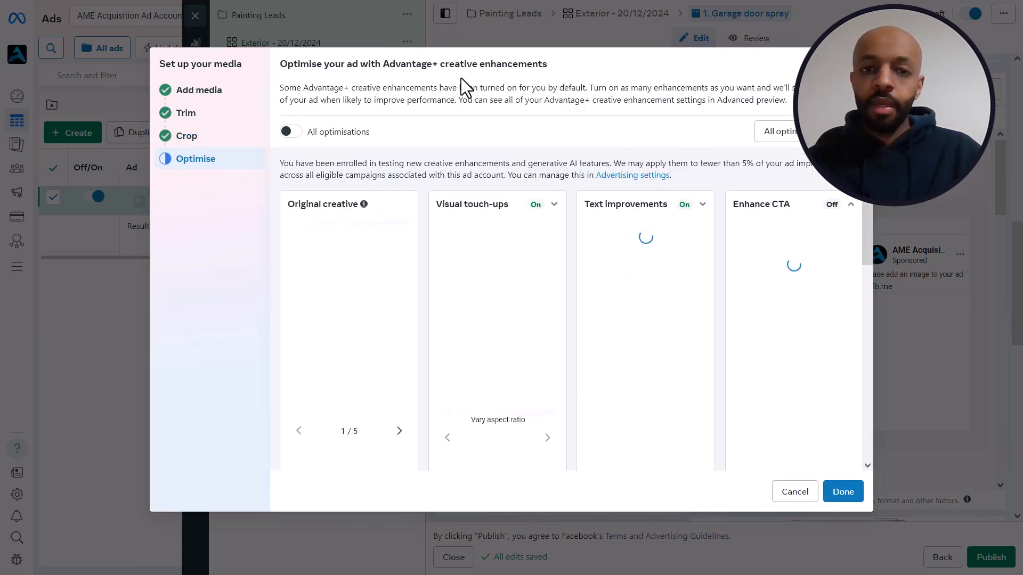
Turn off all Advantage+ creative enhancements for the ad, including relevant comments, and finish the media setup
scroll(290, 142, down, 1)
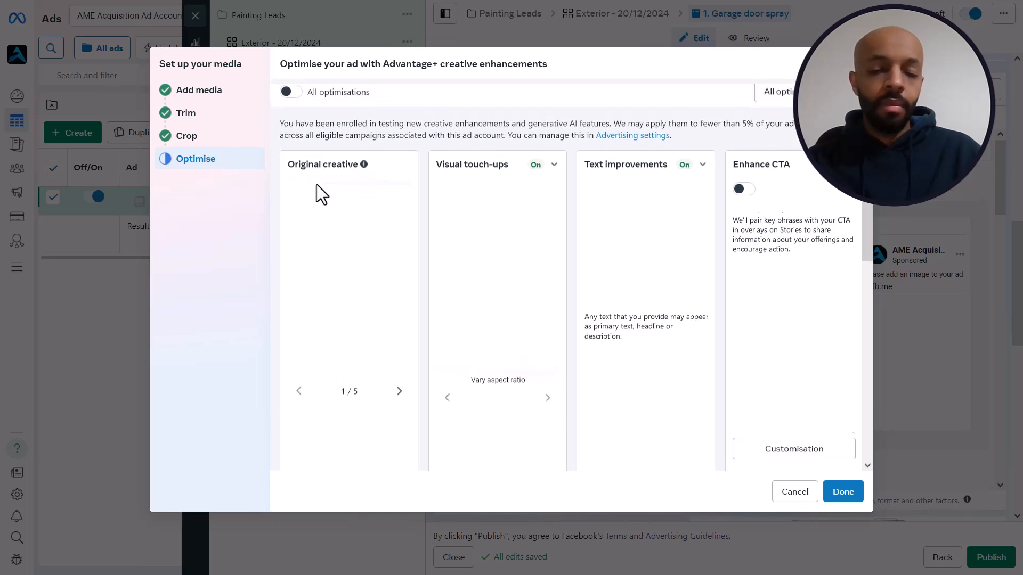
scroll(375, 152, up, 1)
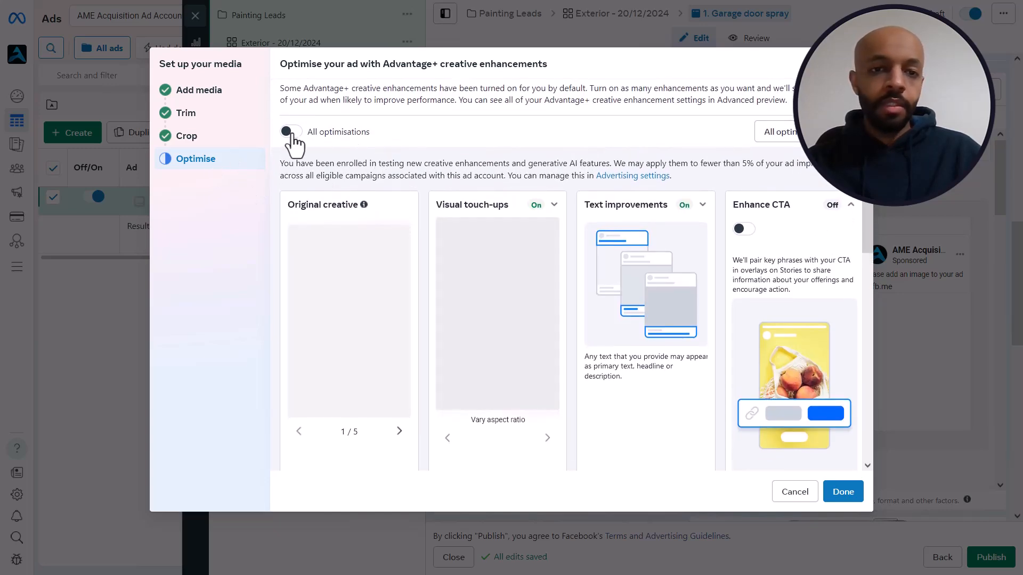
click(290, 132)
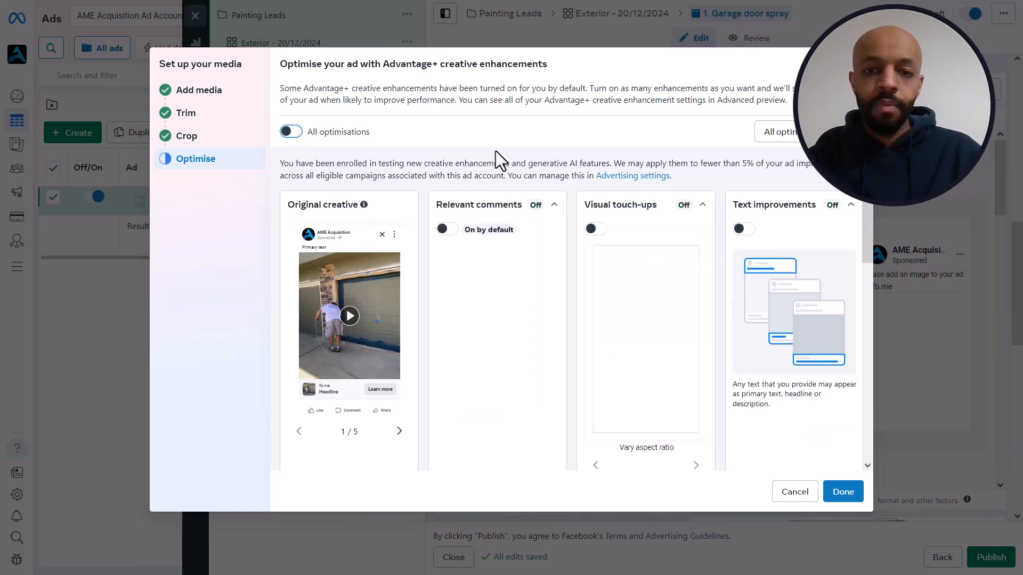
click(448, 229)
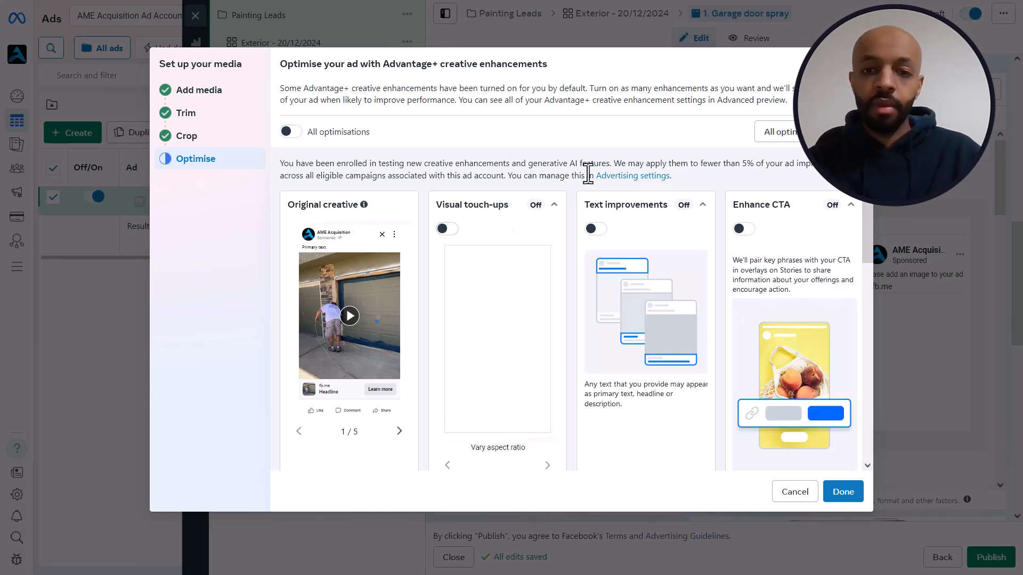
scroll(575, 213, down, 5)
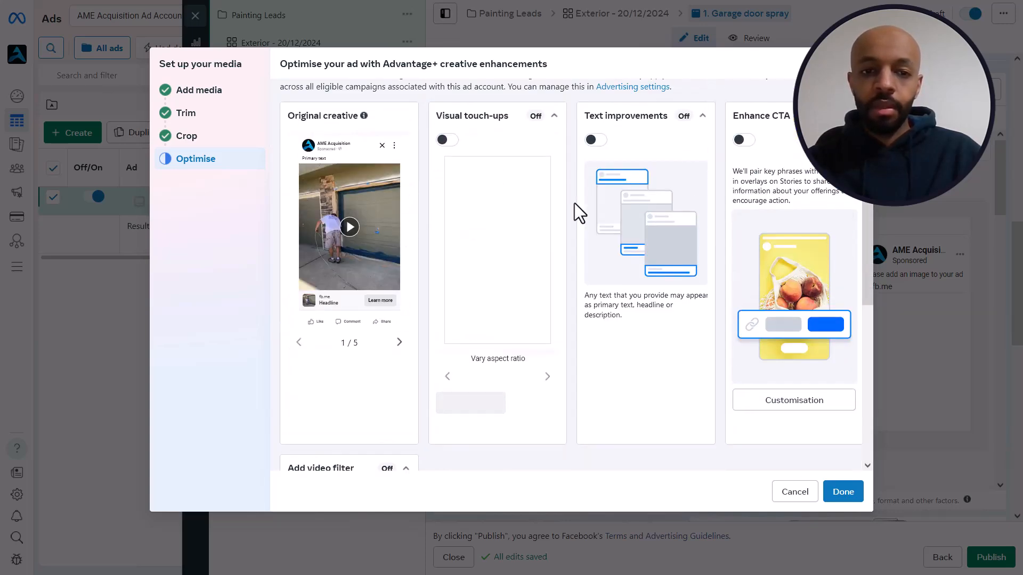
scroll(575, 213, down, 4)
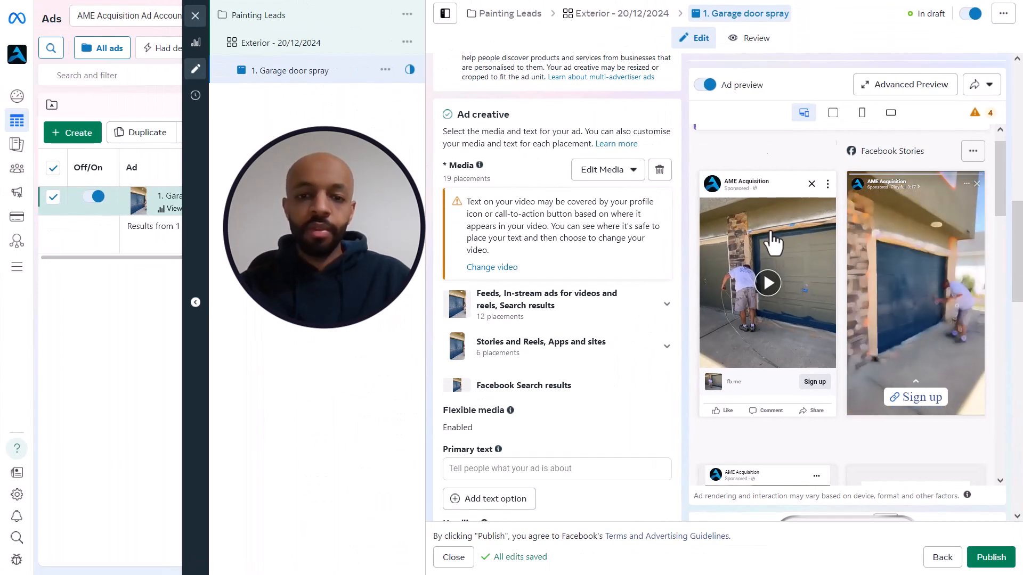
Add two more primary text options to the ad creative
scroll(680, 219, down, 4)
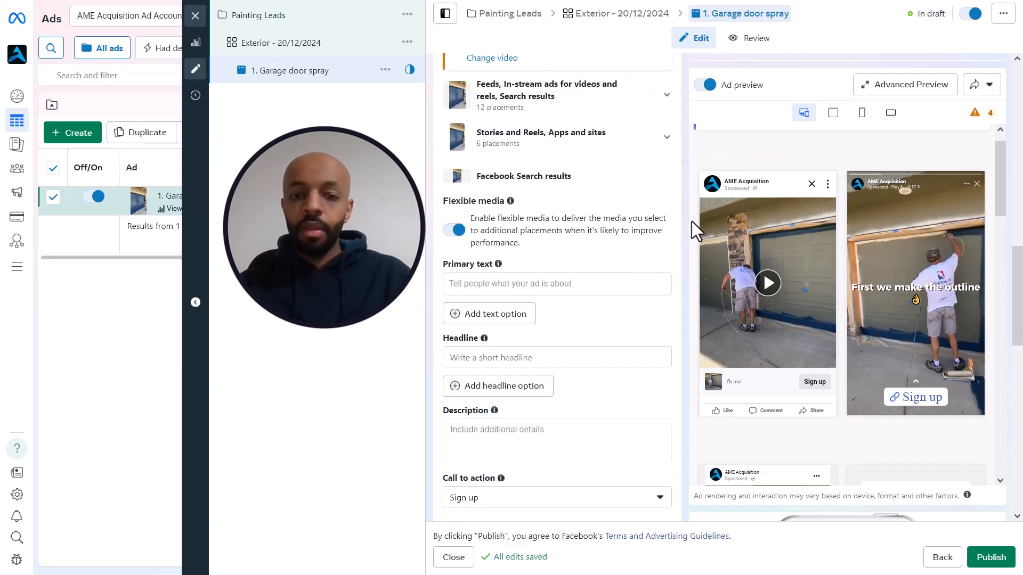
scroll(692, 221, down, 1)
scroll(622, 268, down, 1)
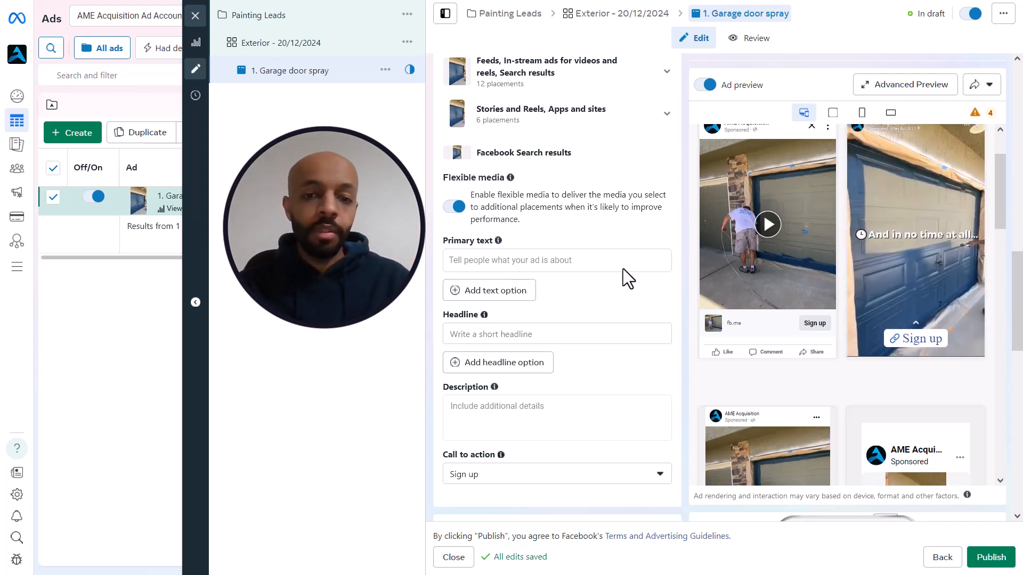
click(623, 269)
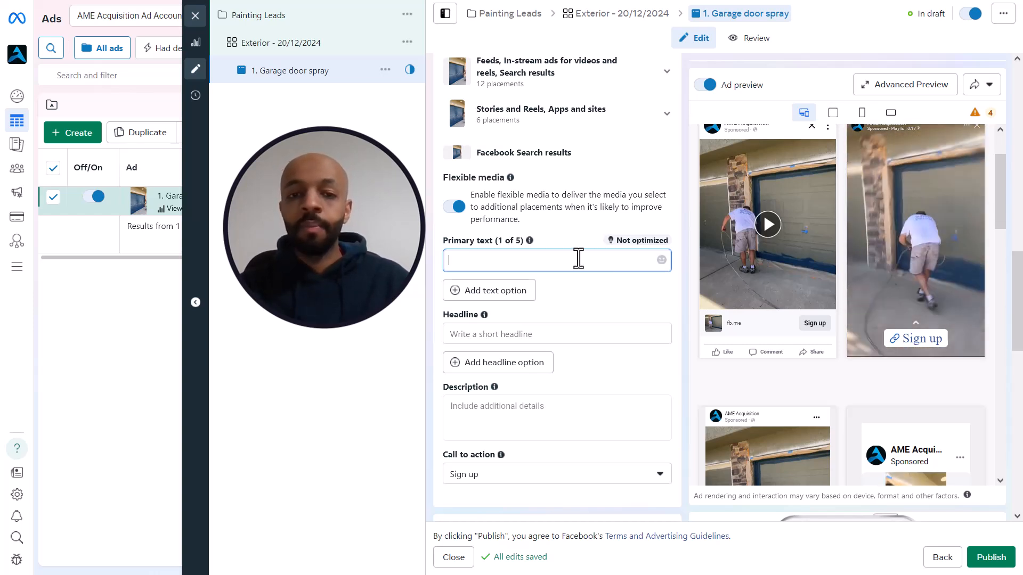
click(520, 289)
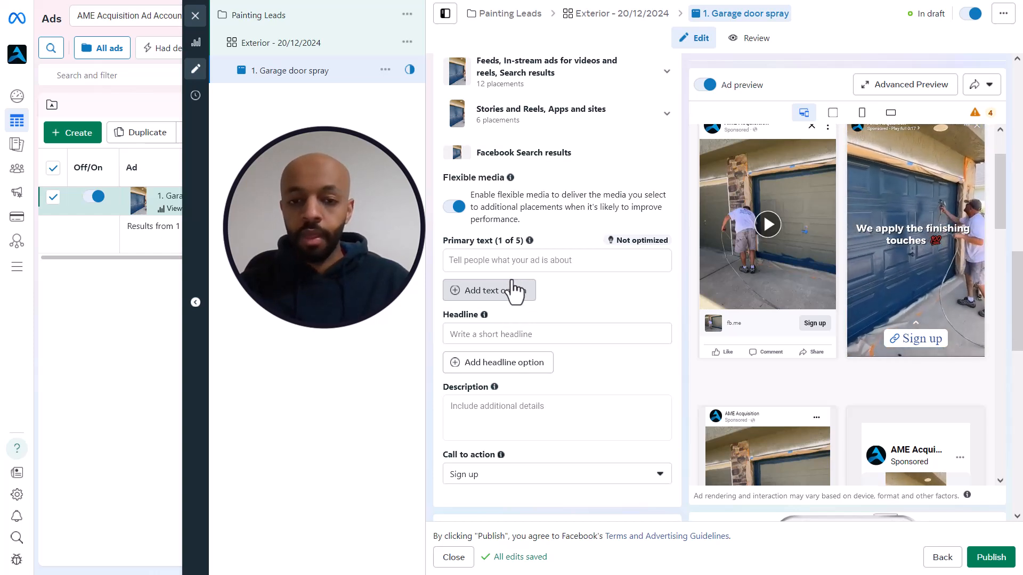
click(517, 298)
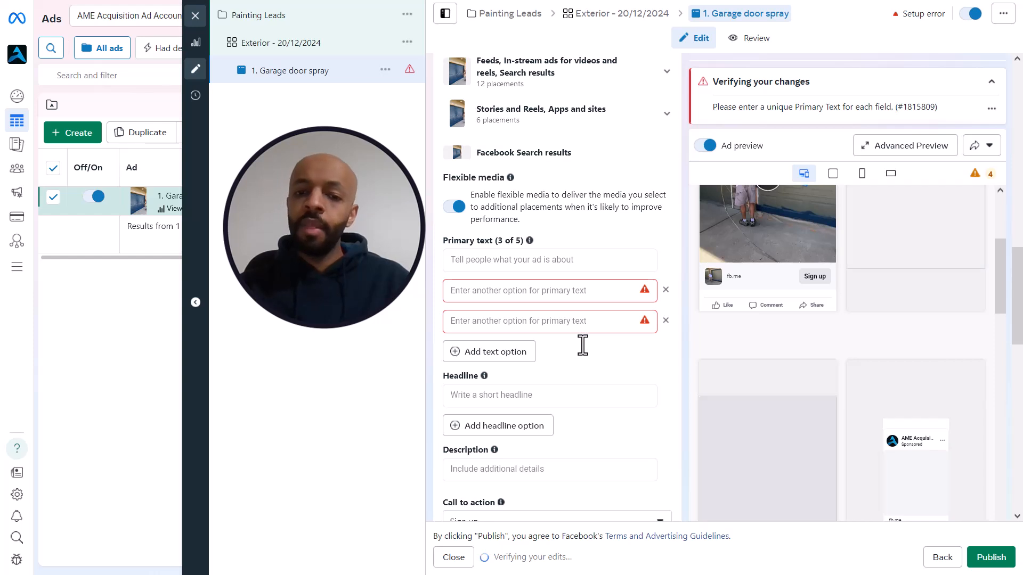
Set the ad's call to action to Get quote
scroll(583, 346, down, 2)
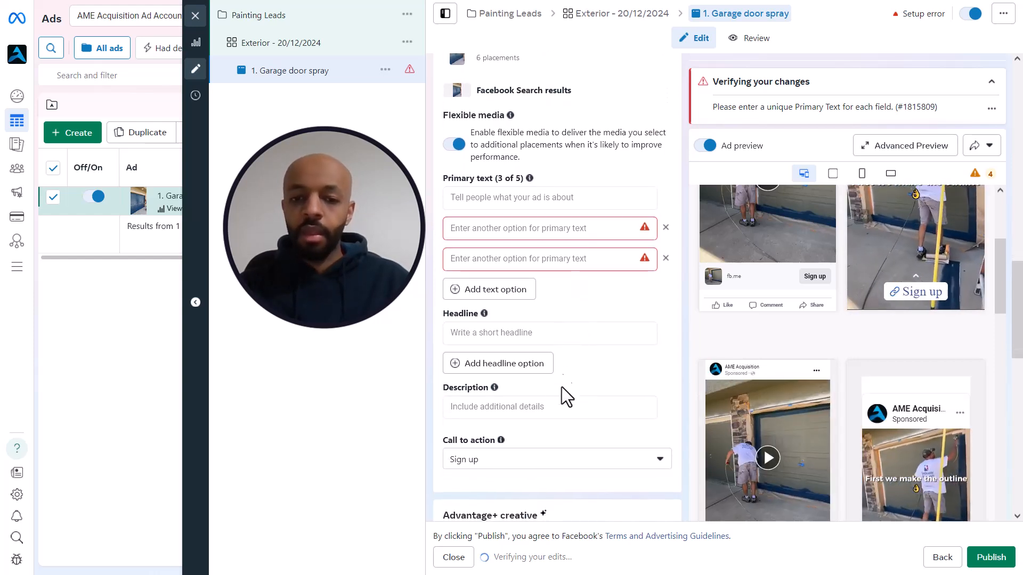
scroll(583, 379, down, 1)
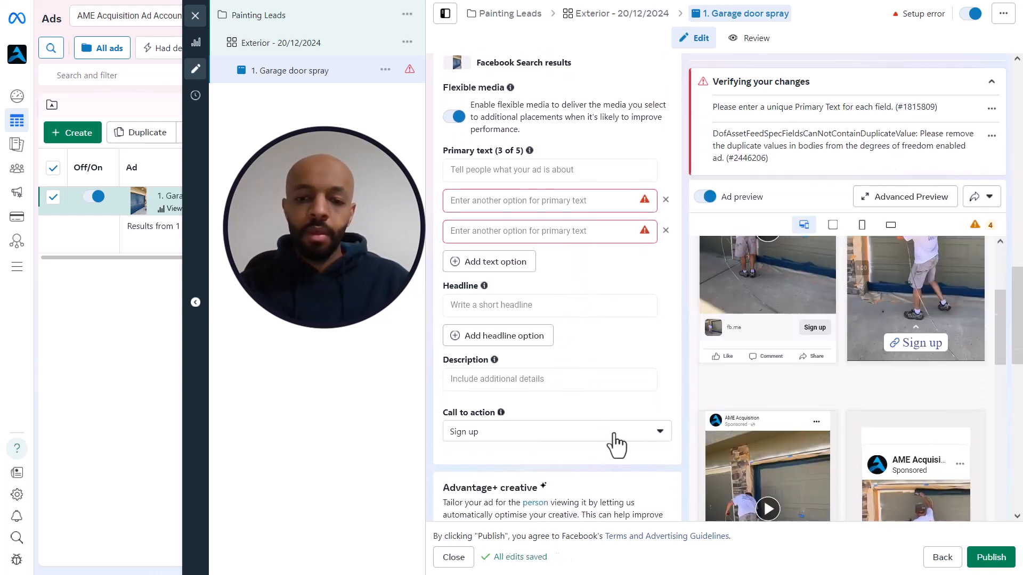
click(614, 434)
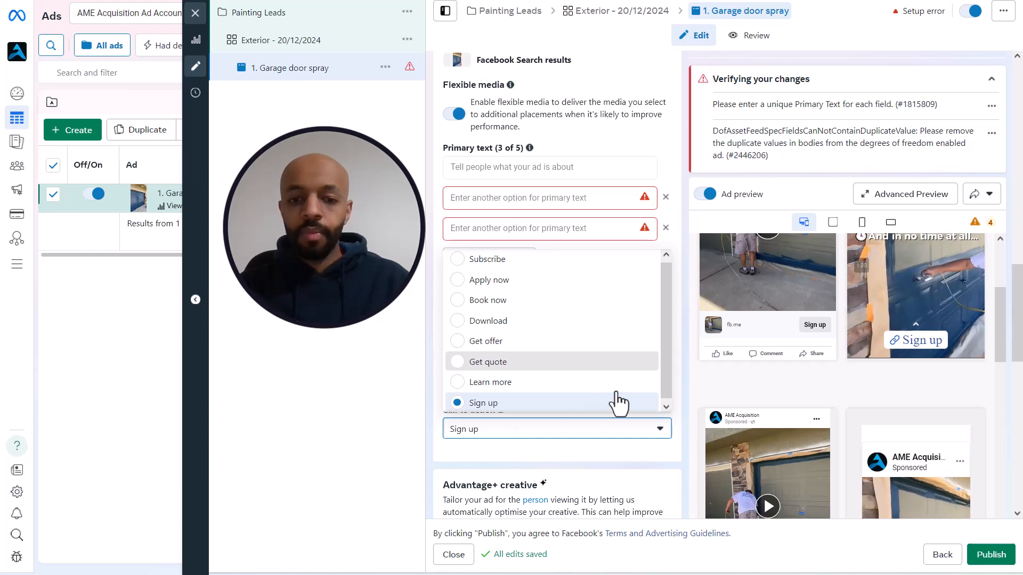
click(555, 362)
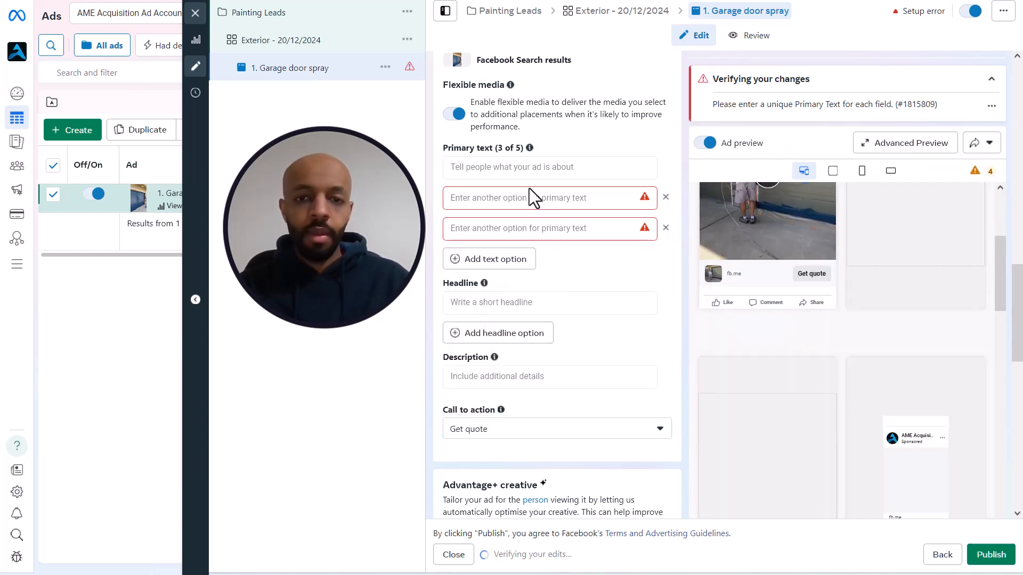
Switch to the Offers & Copy Templates document in Google Docs and copy the full primary text of template 1
click(526, 175)
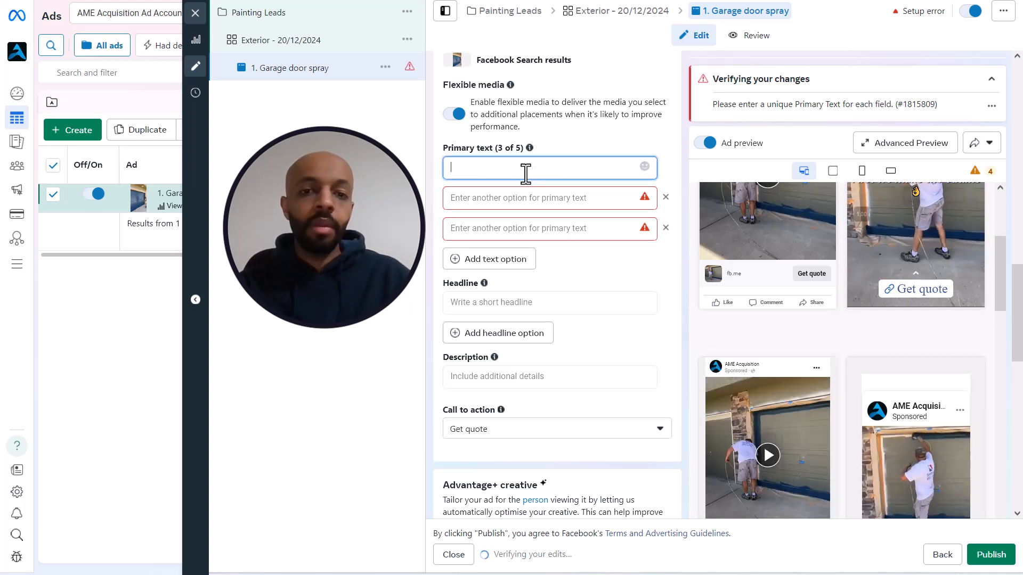
key(alt+Tab)
scroll(526, 174, down, 10)
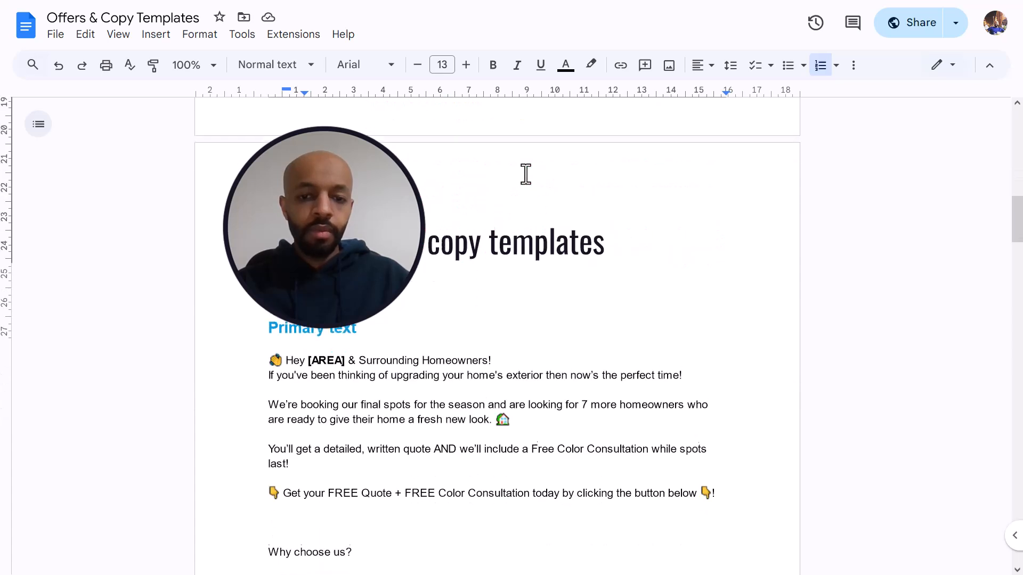
scroll(526, 174, down, 3)
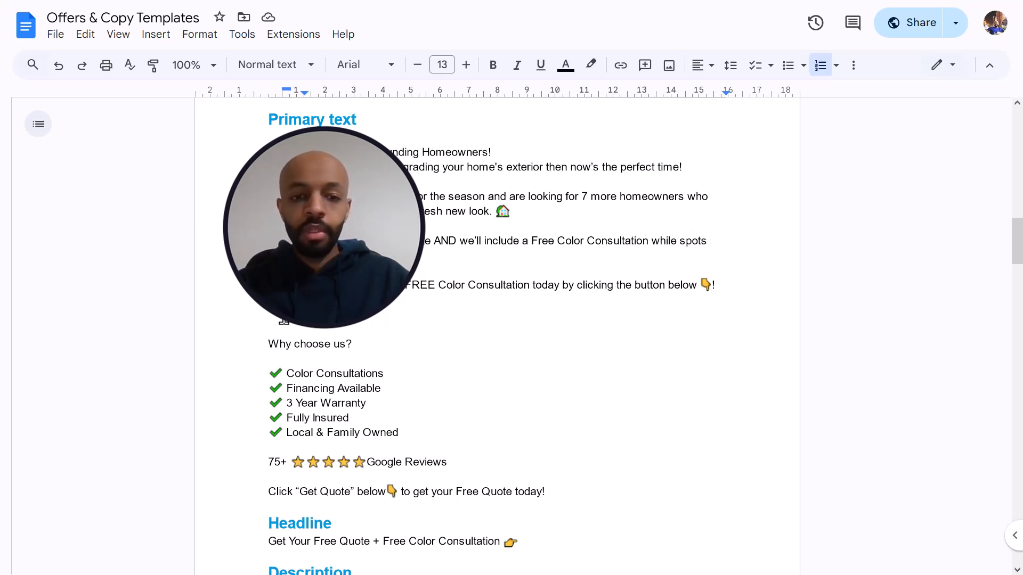
click(284, 319)
scroll(415, 335, down, 1)
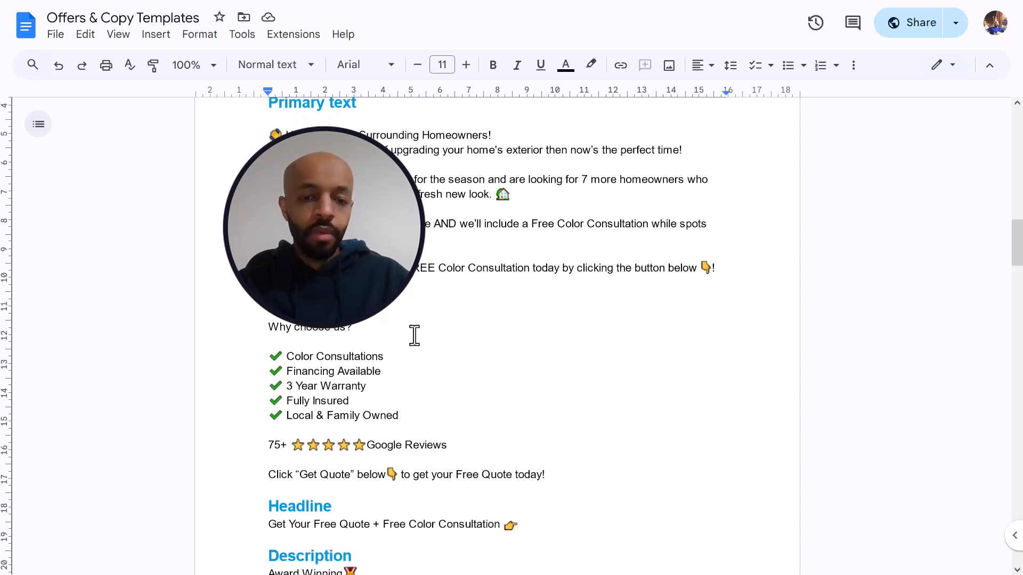
scroll(415, 336, up, 3)
scroll(415, 336, down, 3)
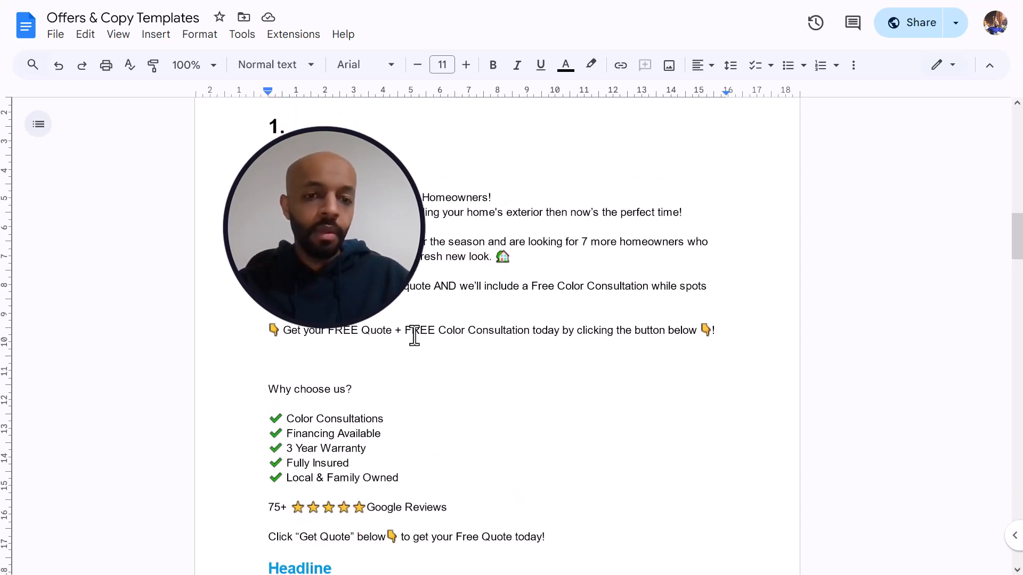
scroll(415, 336, down, 1)
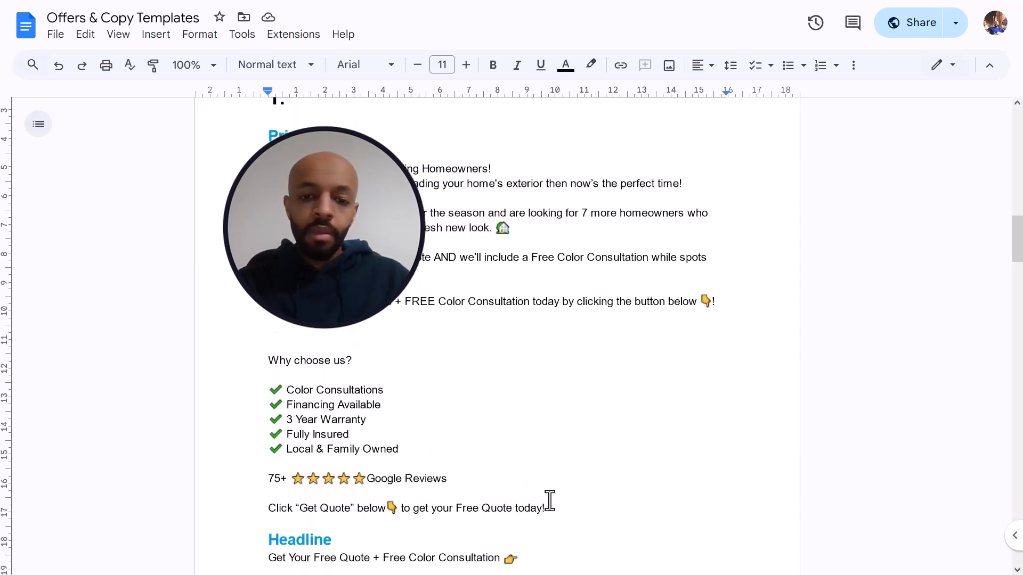
drag(550, 508, 299, 184)
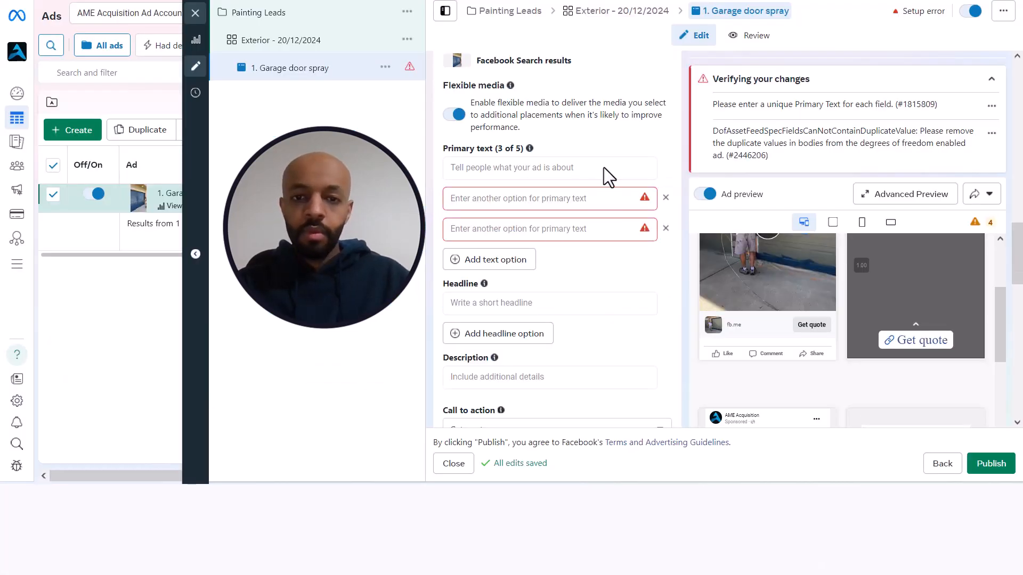
Return to Ads Manager, paste the copied template as the first primary text, and review it from its opening line
click(583, 166)
key(ctrl+v)
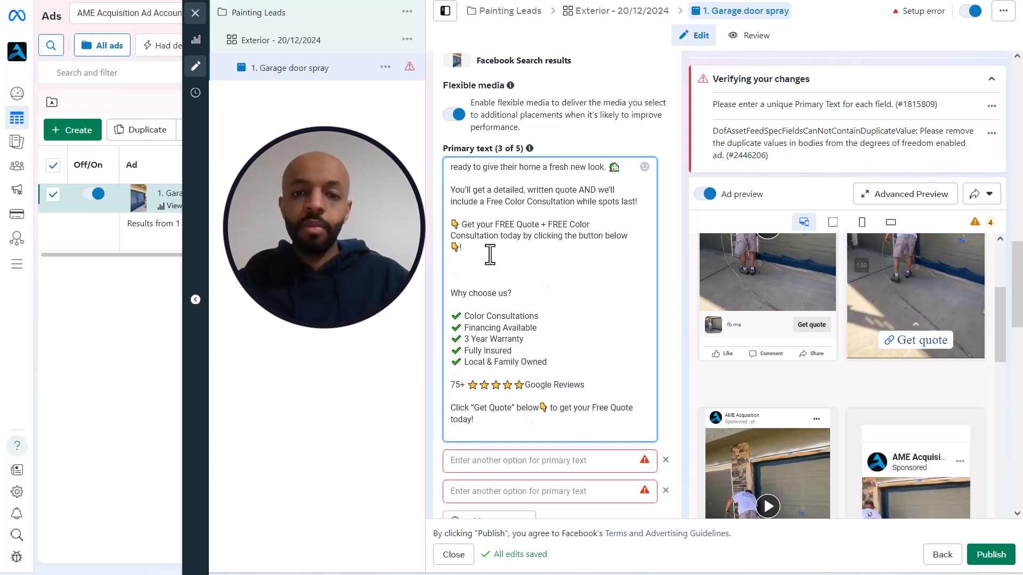
scroll(491, 255, down, 3)
scroll(491, 255, up, 3)
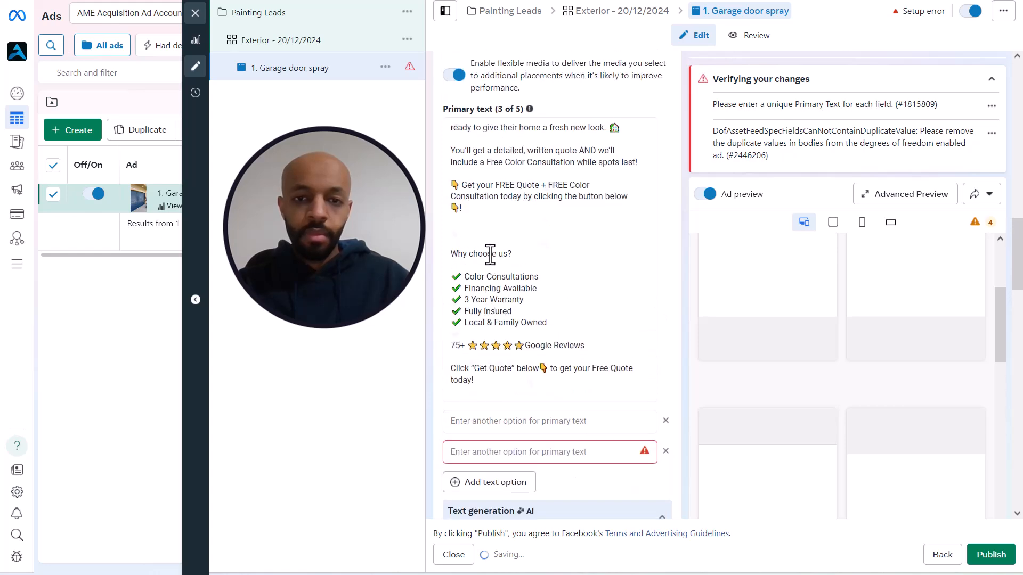
scroll(490, 254, up, 1)
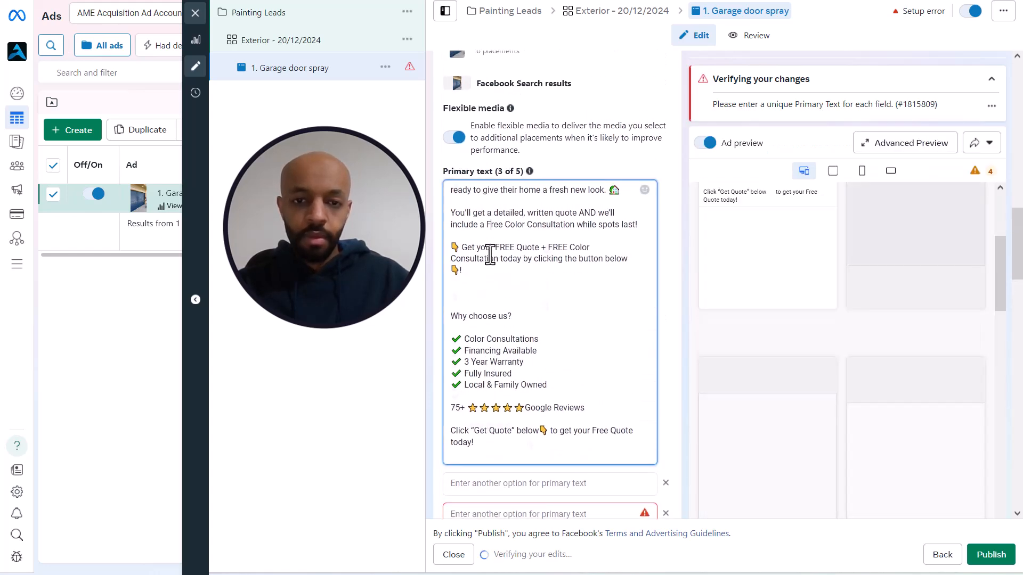
scroll(490, 255, up, 2)
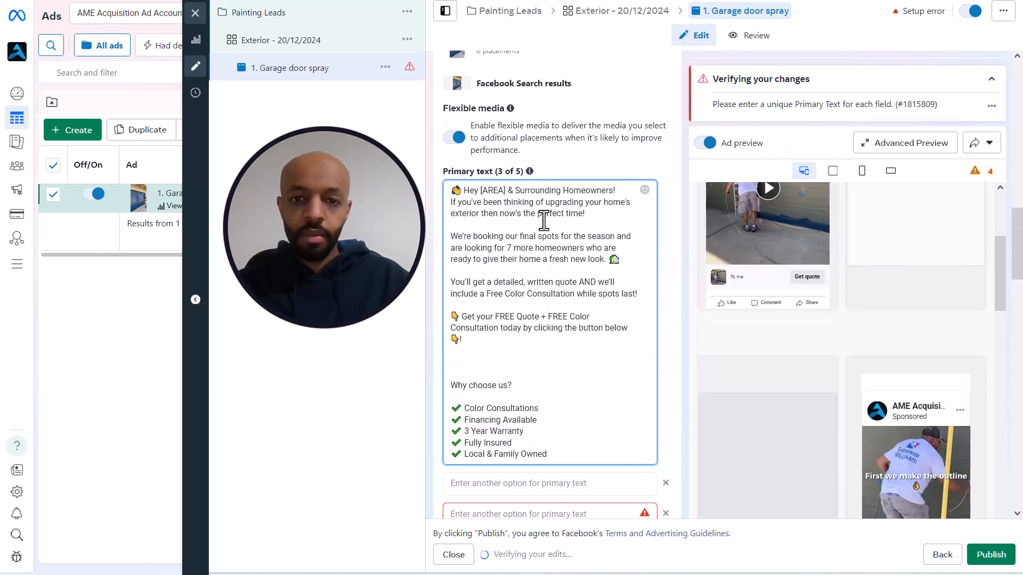
scroll(676, 271, down, 2)
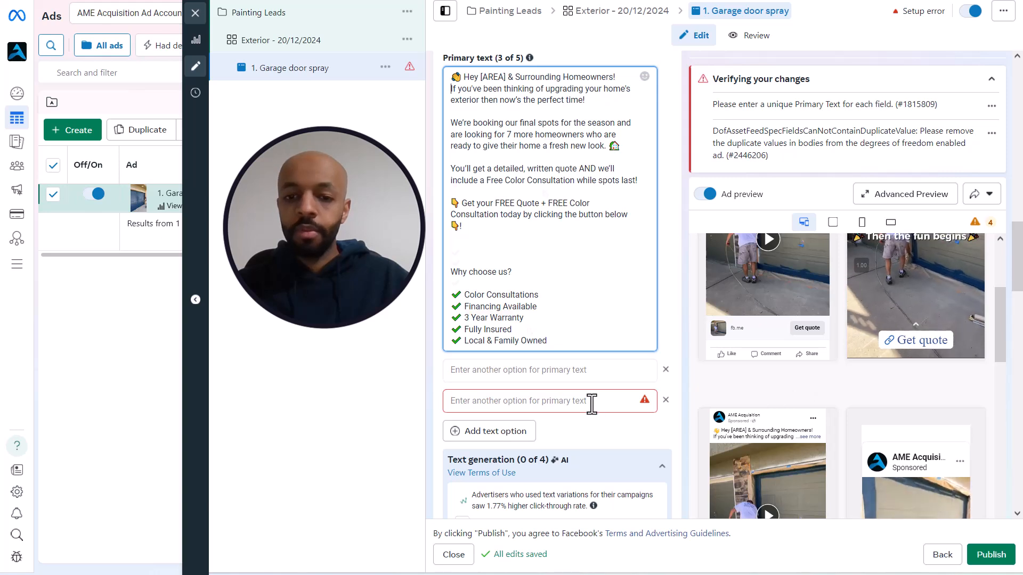
Switch back to the Google Docs templates and copy template 1's headline, "Get Your Free Quote + Free Color Consultation 👉"
click(563, 372)
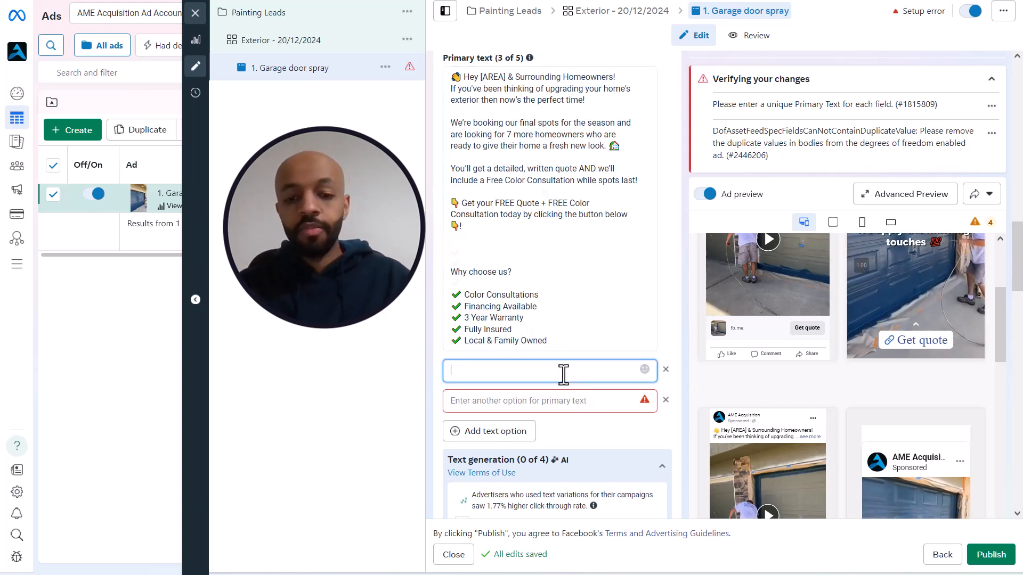
key(alt+Tab)
scroll(415, 302, down, 4)
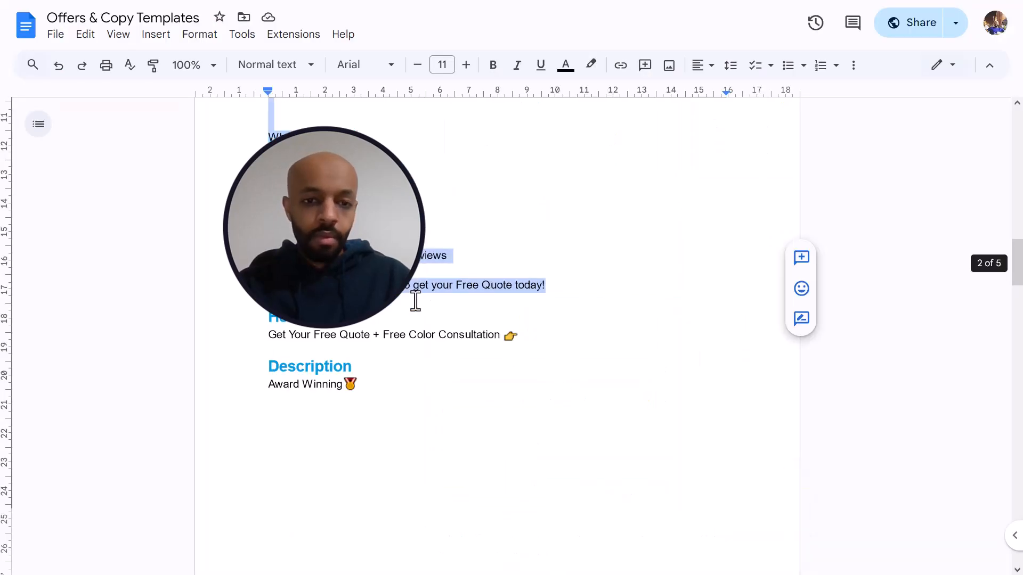
triple_click(395, 323)
key(ctrl+c)
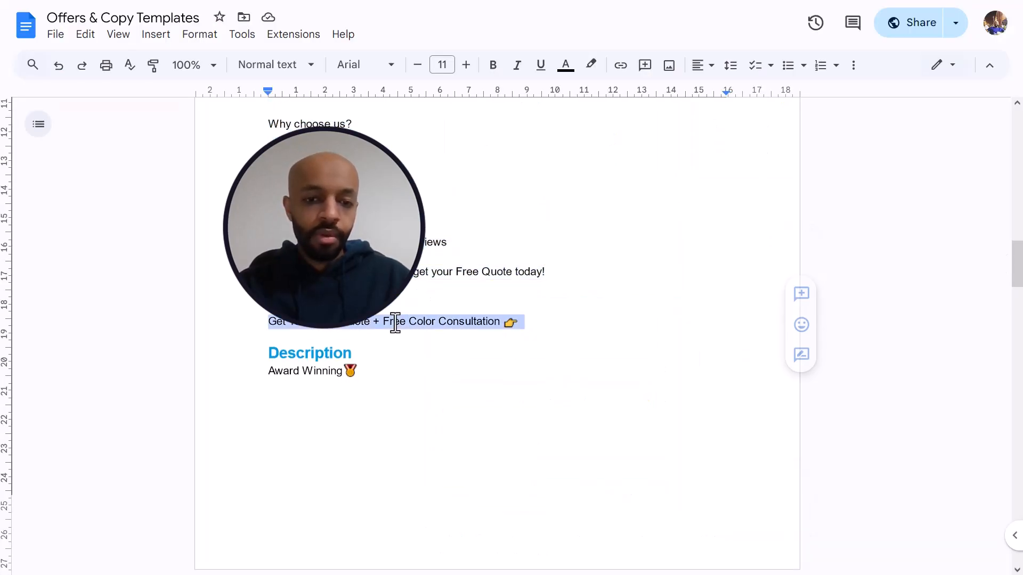
Return to Ads Manager and paste "Get Your Free Quote + Free Color Consultation 👉" as the ad's headline
key(alt+Tab)
scroll(515, 408, down, 5)
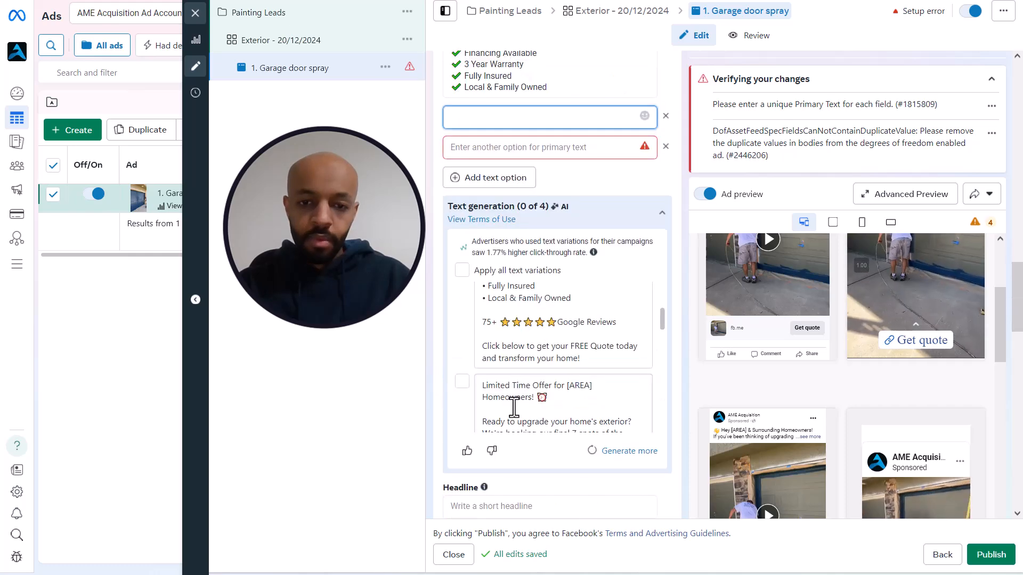
scroll(541, 437, down, 3)
click(533, 347)
key(ctrl+v)
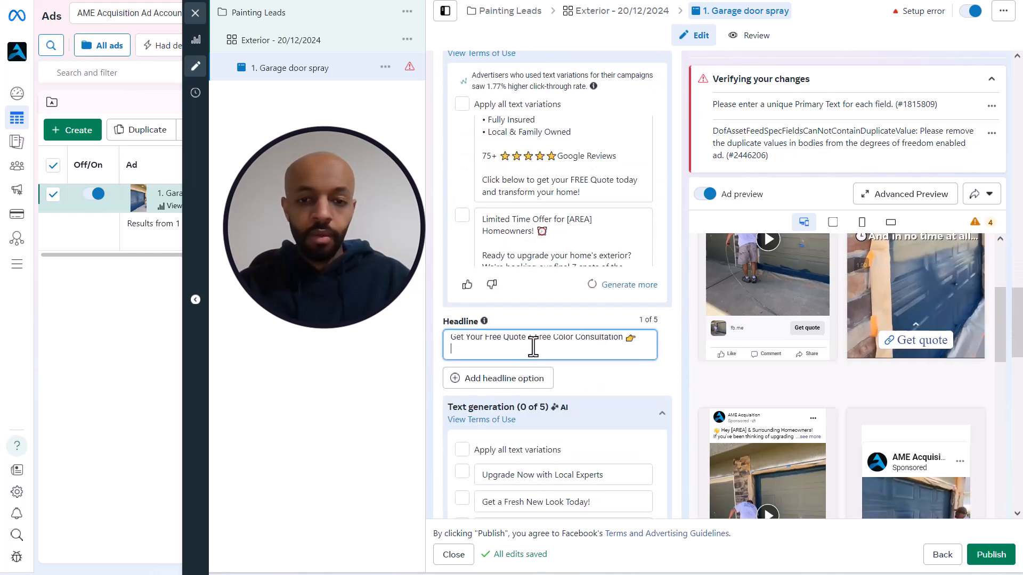
Copy template 1's "Award Winning" description with its medal emoji from Google Docs and paste it as the ad's description in Ads Manager
key(alt+Tab)
double_click(309, 371)
key(alt+Tab)
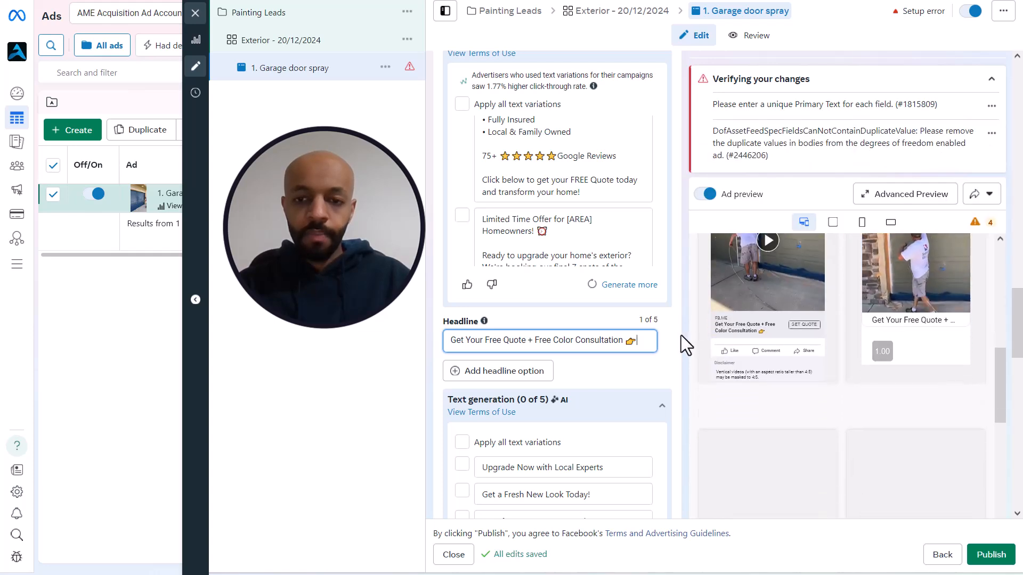
scroll(681, 335, down, 6)
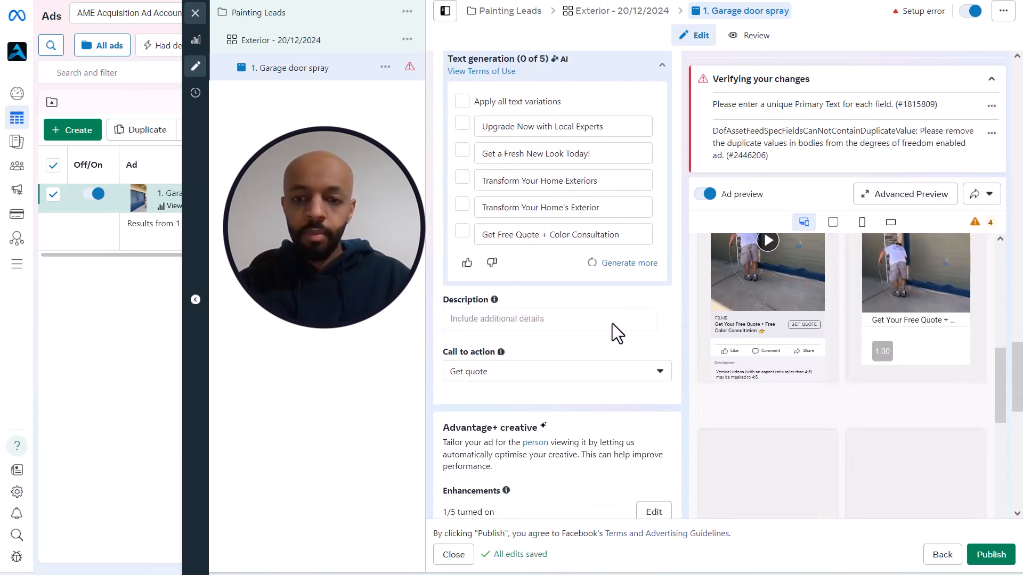
click(538, 320)
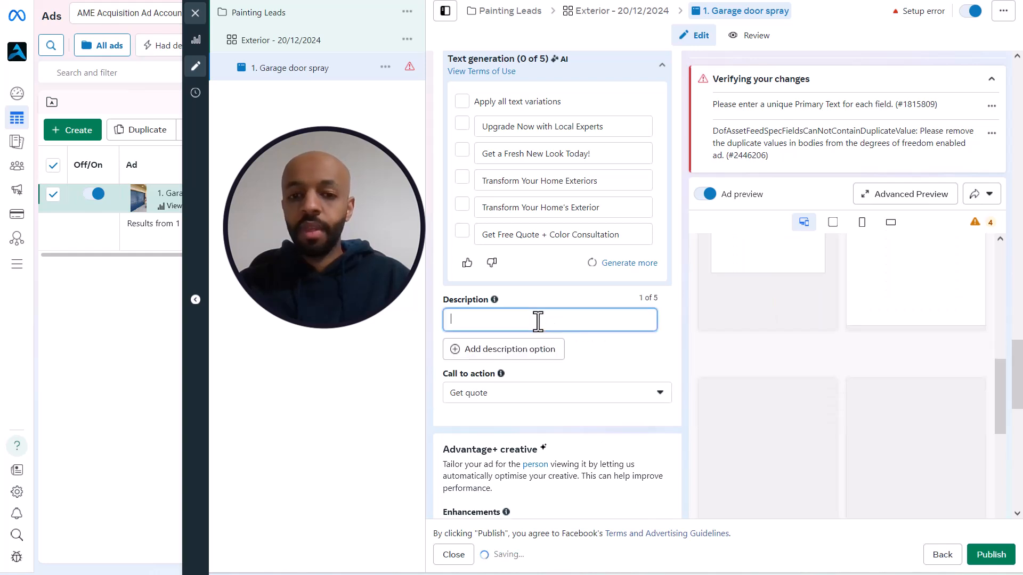
text(Award Winning 🏆)
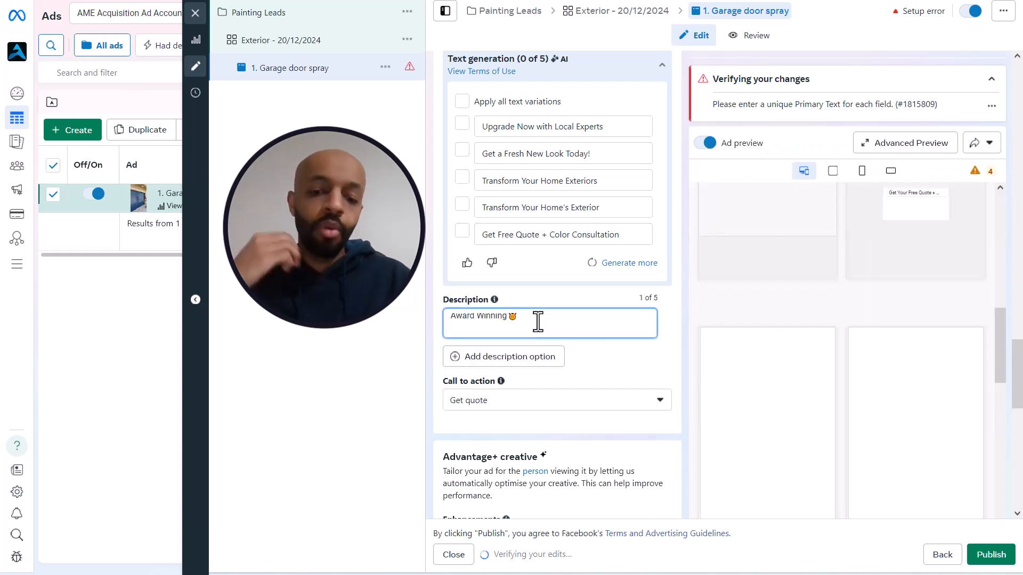
key(BackSpace)
scroll(683, 324, down, 1)
click(682, 324)
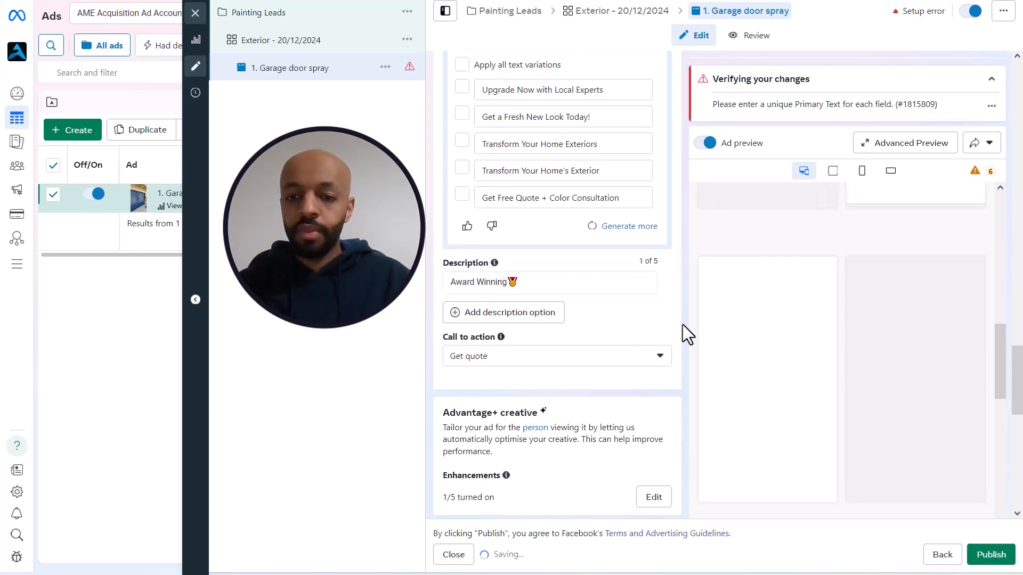
Copy template 2's full primary text from the Google Docs templates and paste it as the ad's second primary text option in Ads Manager
scroll(682, 325, up, 5)
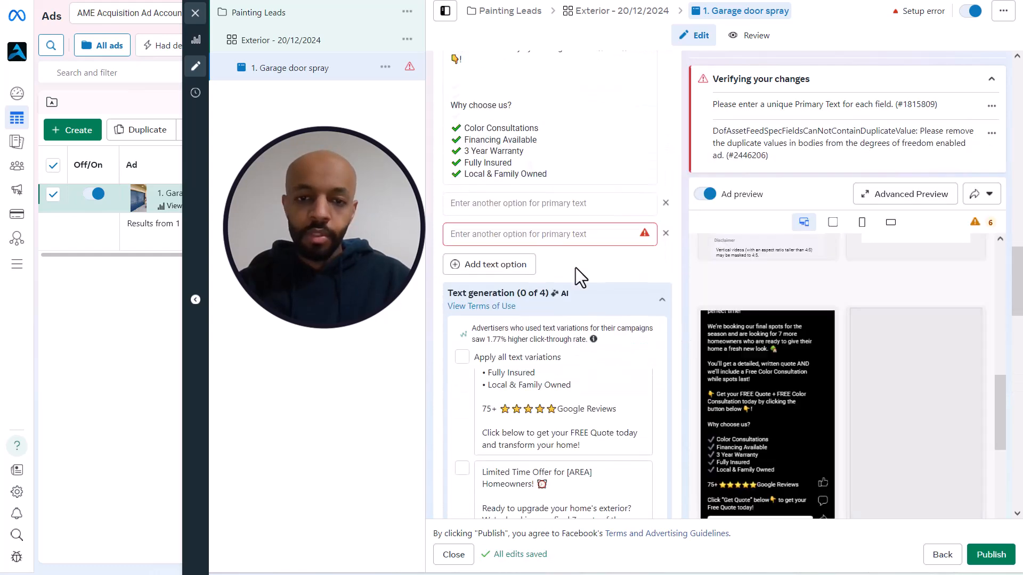
scroll(575, 268, up, 2)
key(alt+Tab)
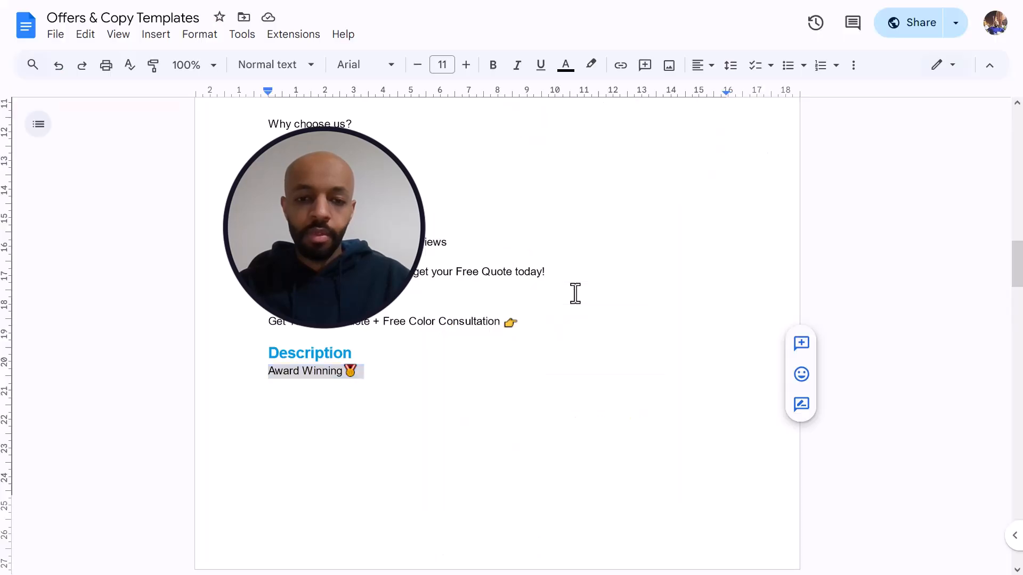
scroll(575, 294, down, 10)
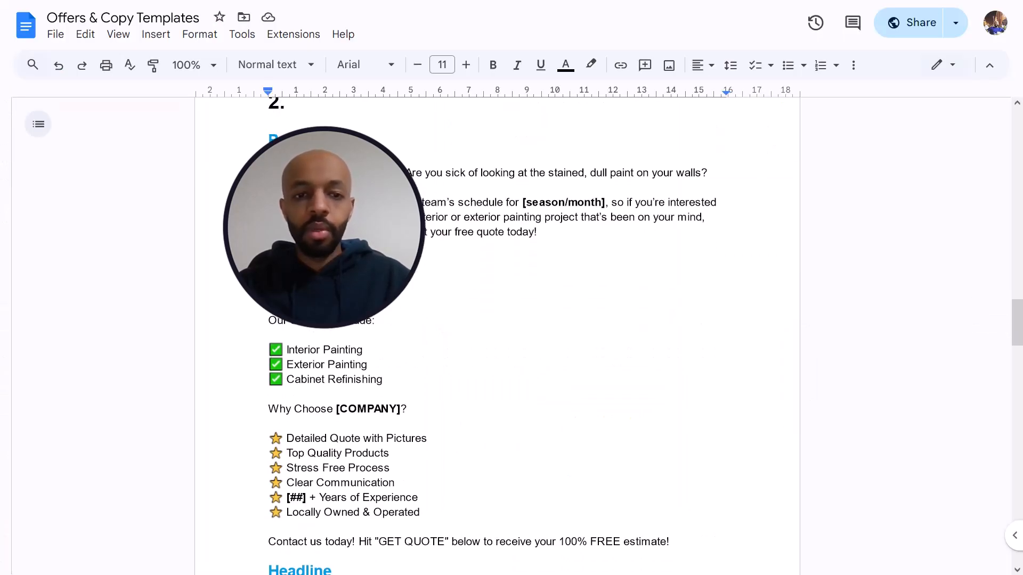
drag(268, 173, 671, 444)
key(alt+Tab)
click(523, 293)
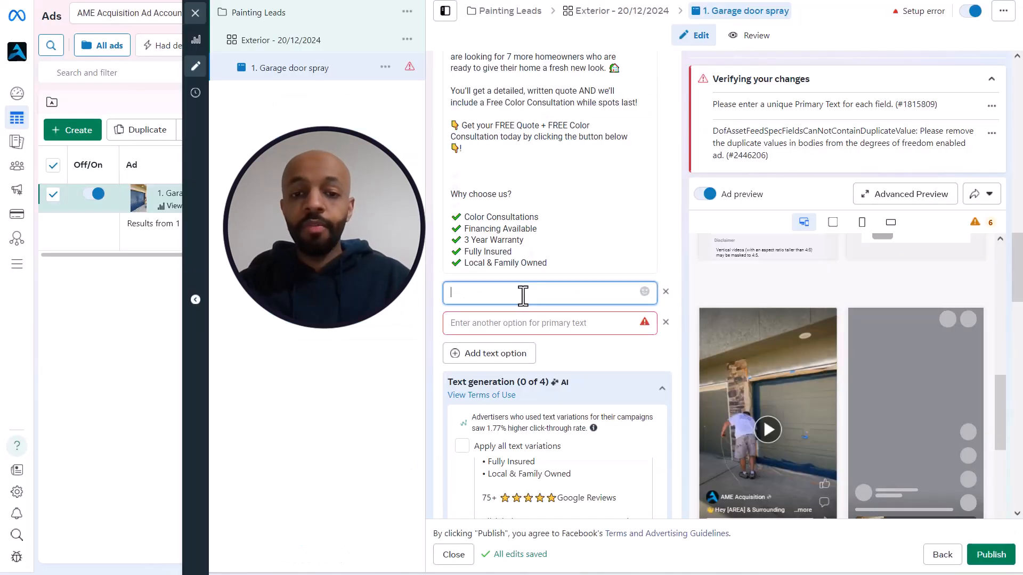
key(ctrl+v)
scroll(502, 360, down, 2)
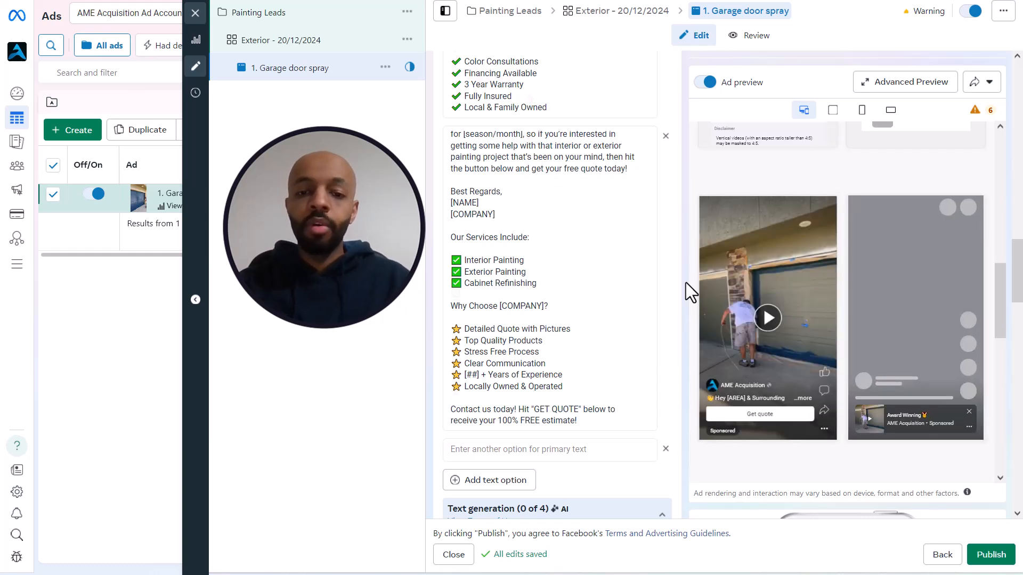
Paste template 2's text as the third primary text option and delete "Pictures" from its "Detailed Quote with Pictures" line
click(580, 449)
key(ctrl+v)
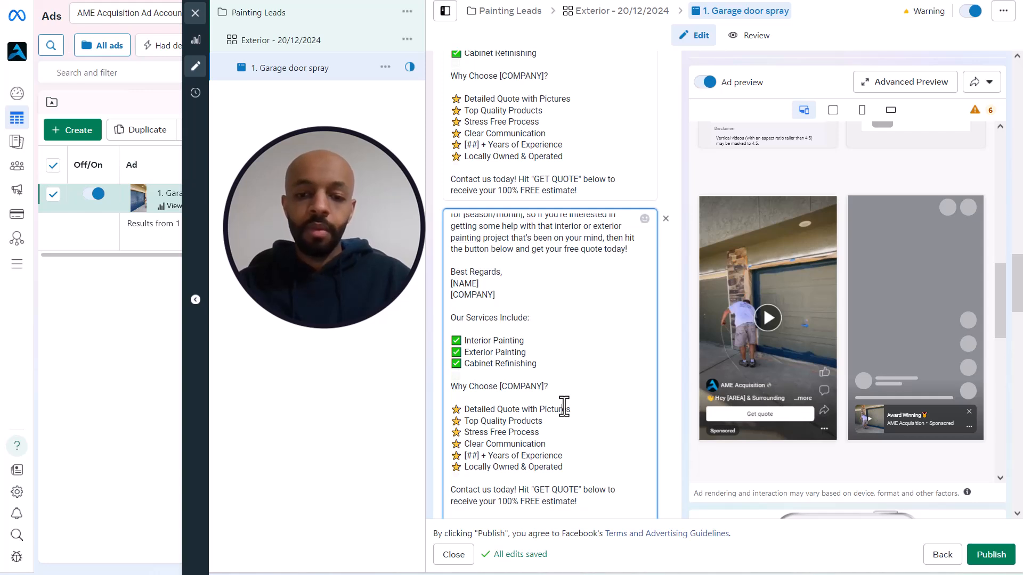
double_click(563, 409)
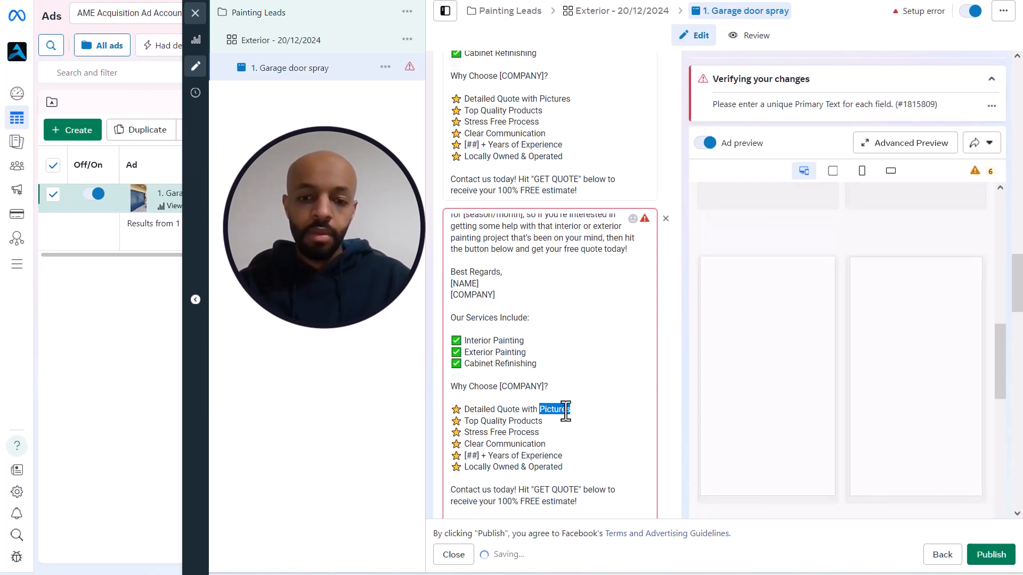
key(BackSpace)
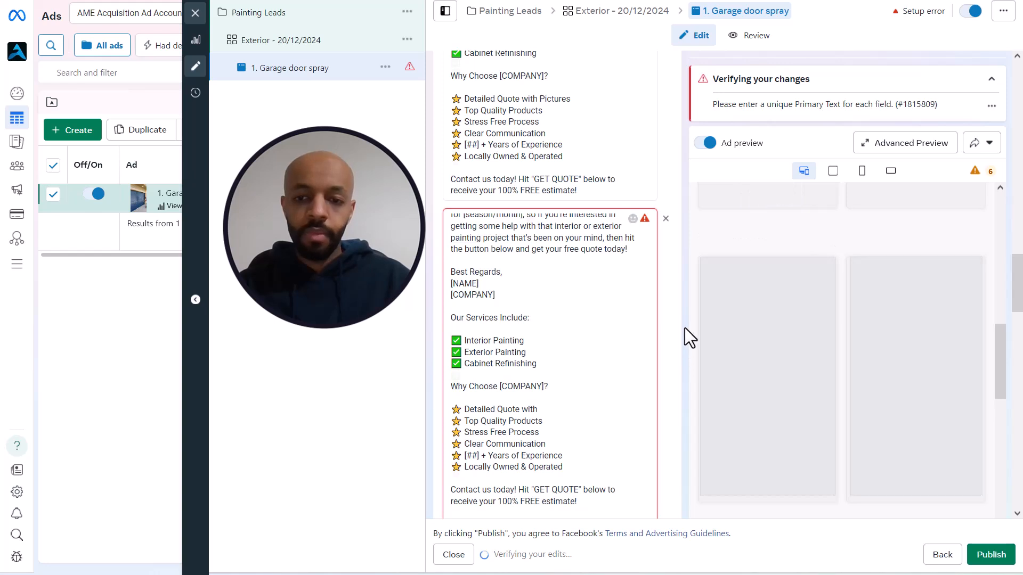
Create a new instant form for the ad's destination and clear its auto-generated content
scroll(637, 322, down, 1)
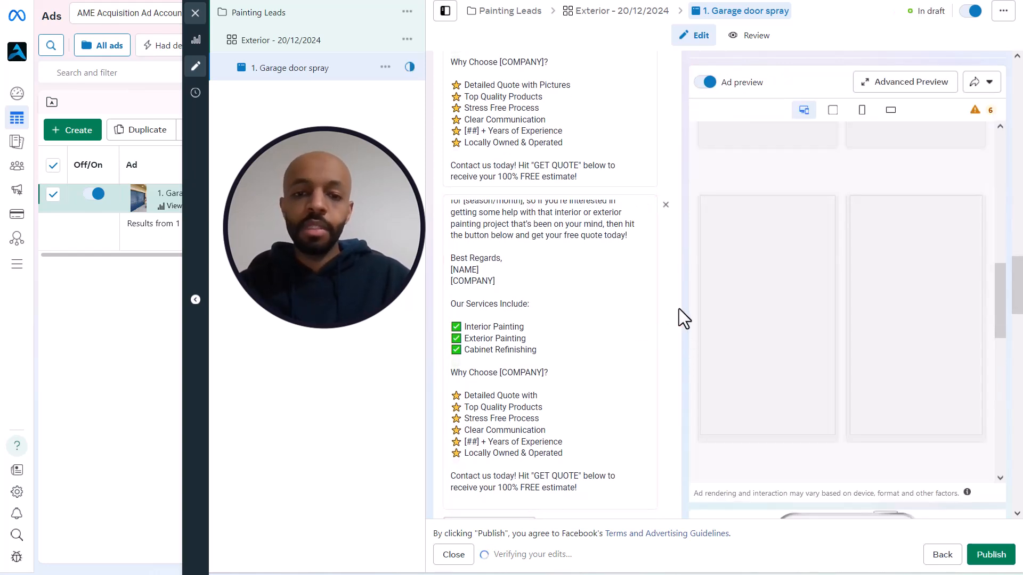
scroll(679, 309, down, 8)
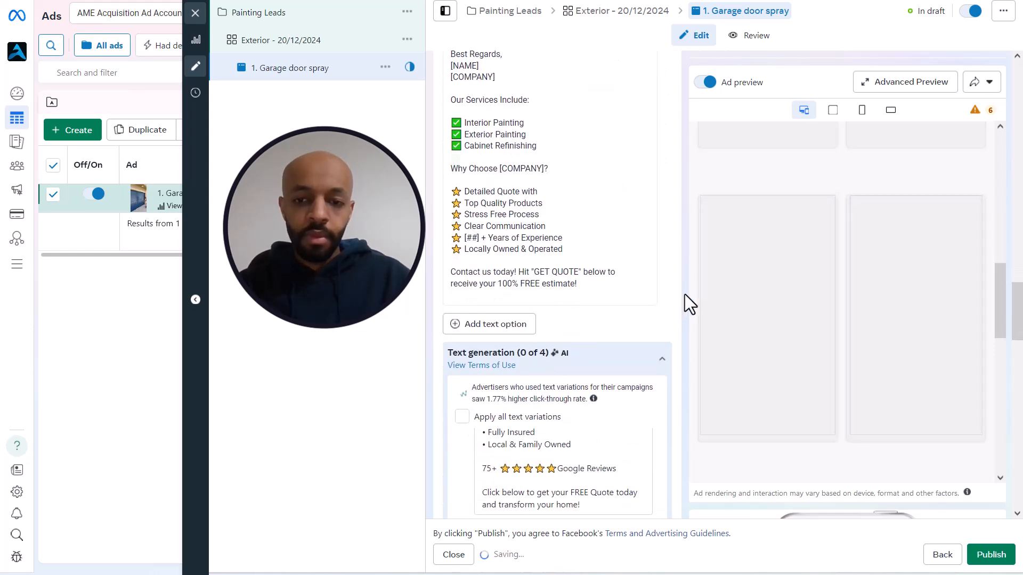
scroll(686, 294, down, 4)
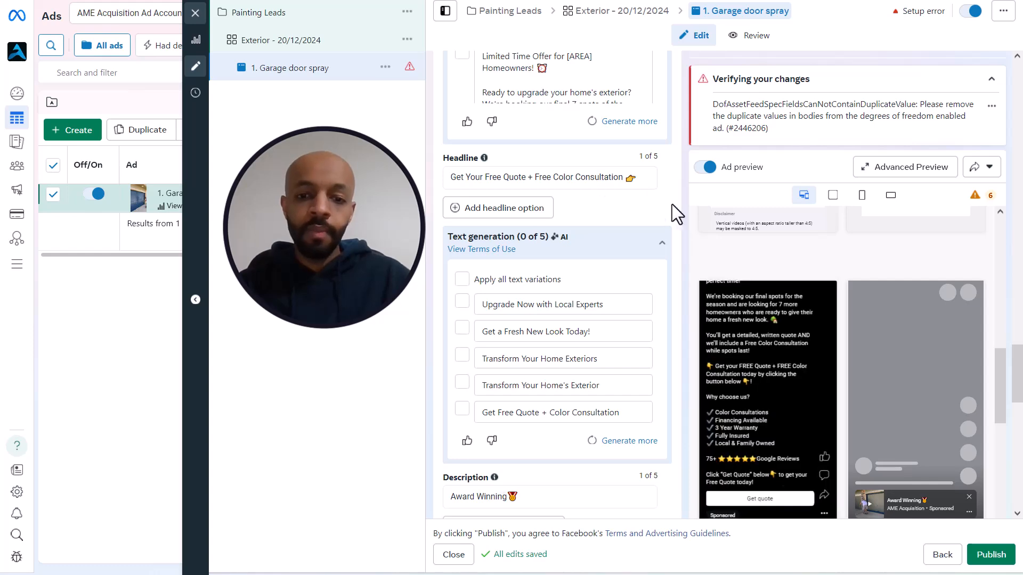
scroll(678, 213, down, 7)
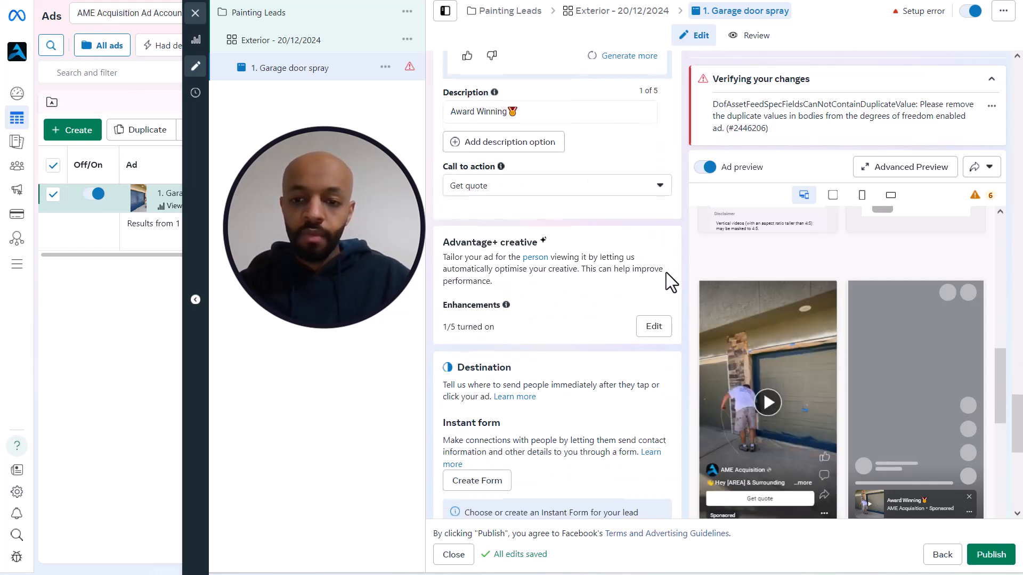
scroll(660, 271, up, 4)
scroll(681, 222, down, 3)
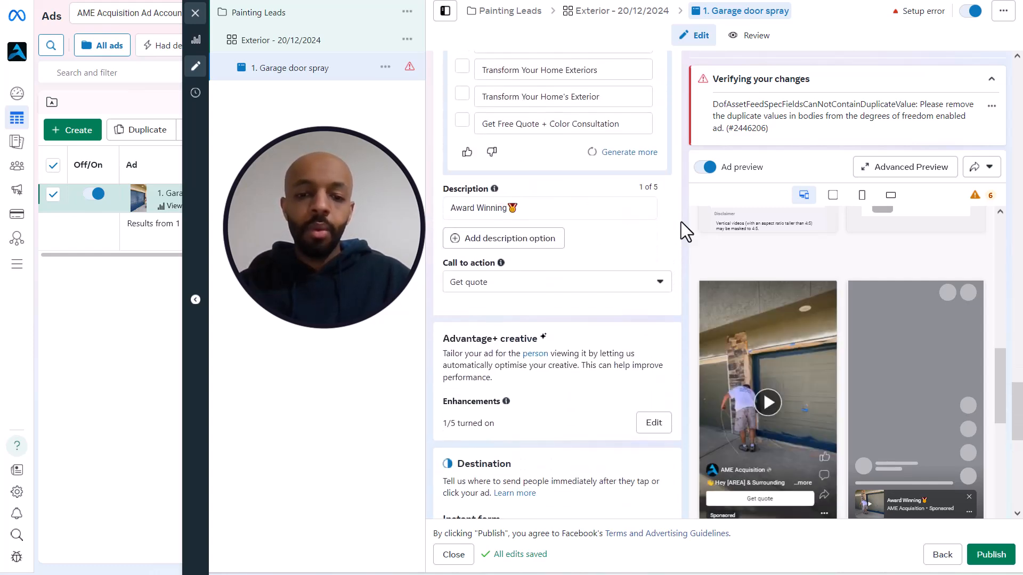
scroll(681, 222, down, 2)
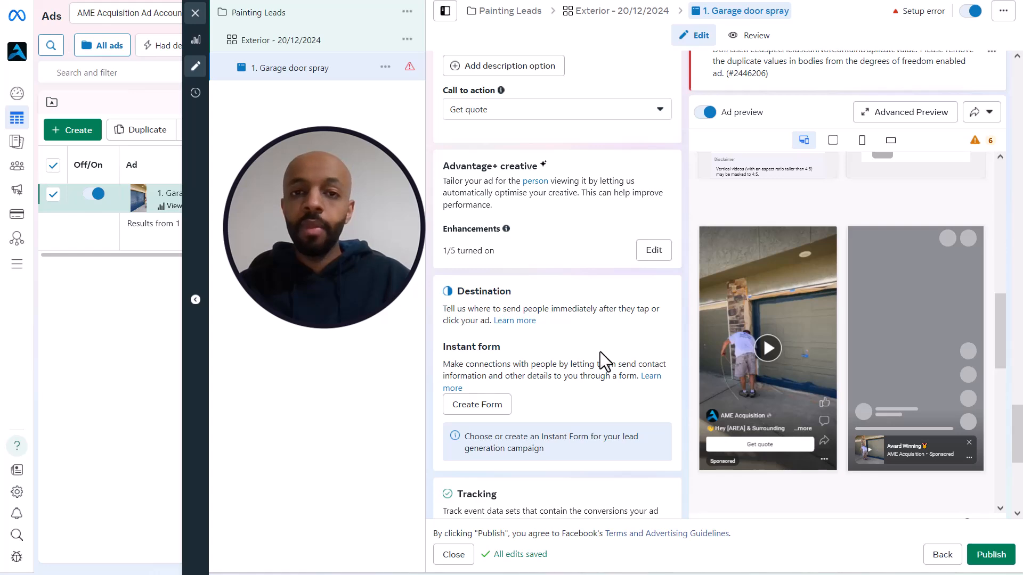
click(495, 411)
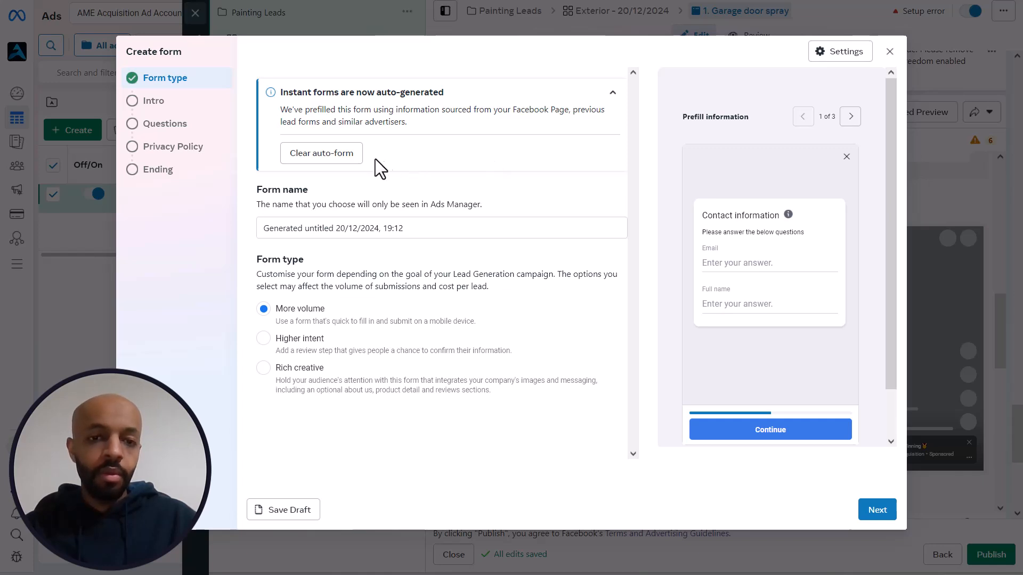
click(337, 160)
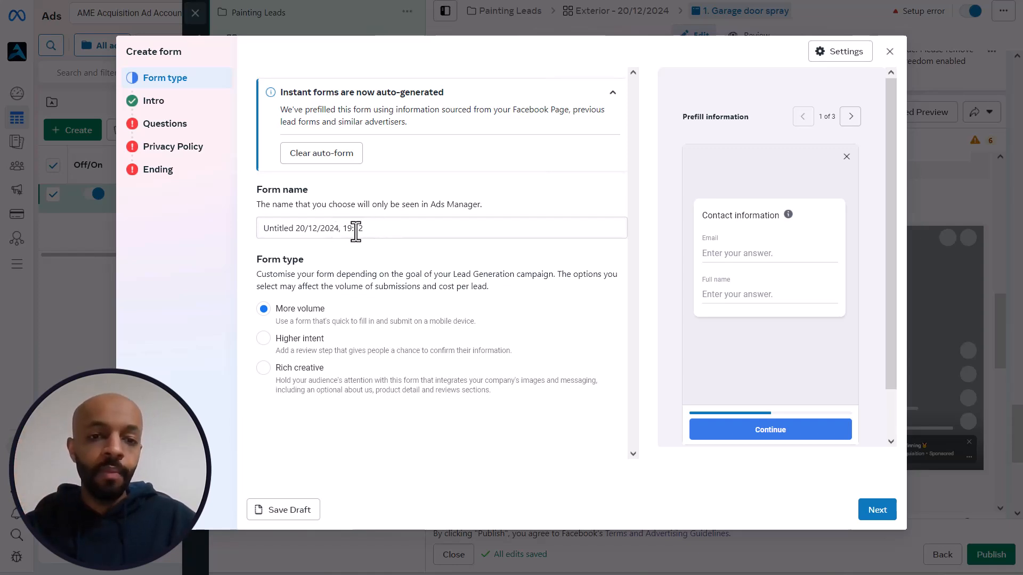
Rename the form "Form 1 20/12/2024", keep the More volume type, and continue to the intro section
drag(370, 228, 349, 228)
key(BackSpace)
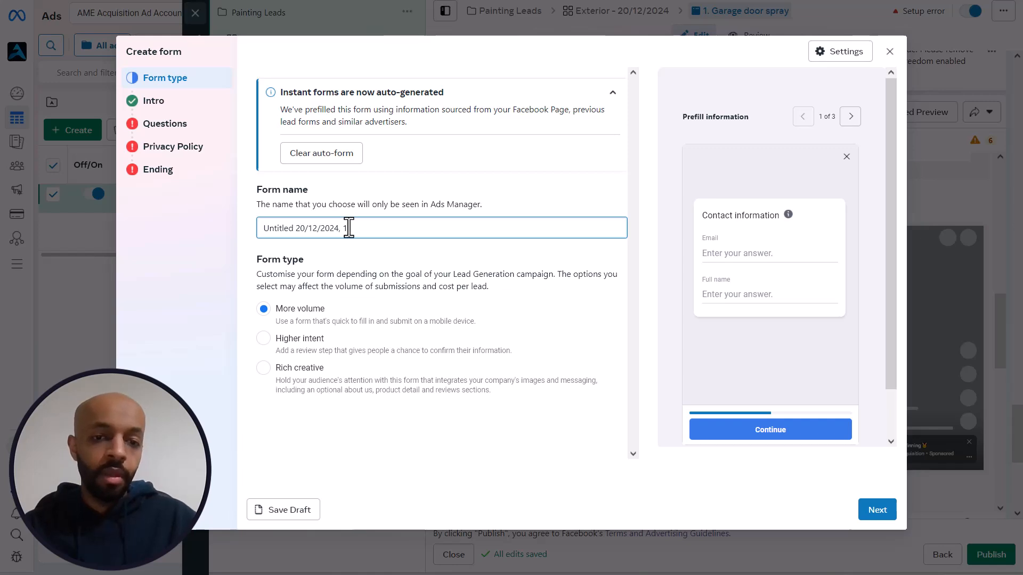
double_click(292, 228)
text(Form 1)
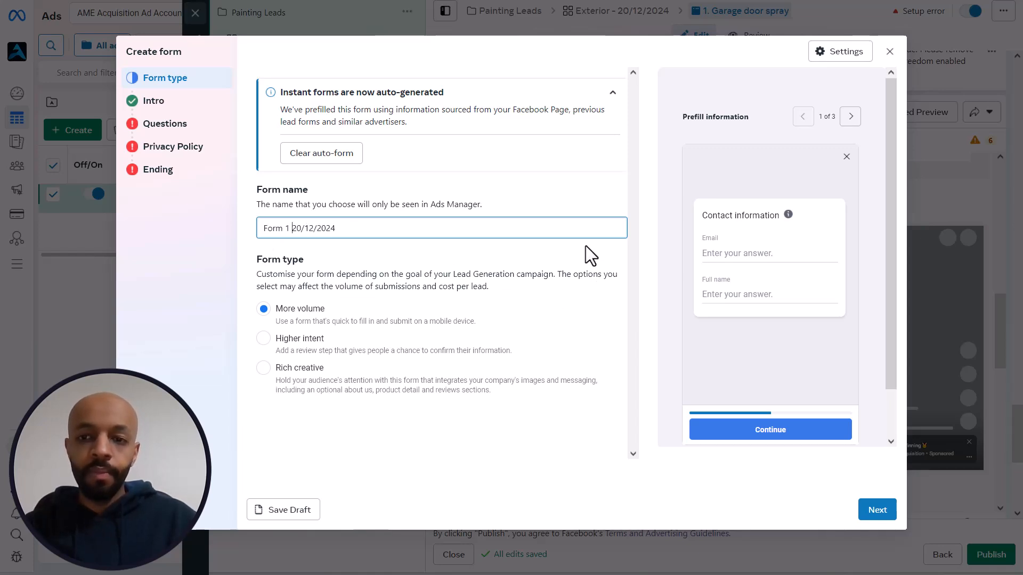
click(877, 511)
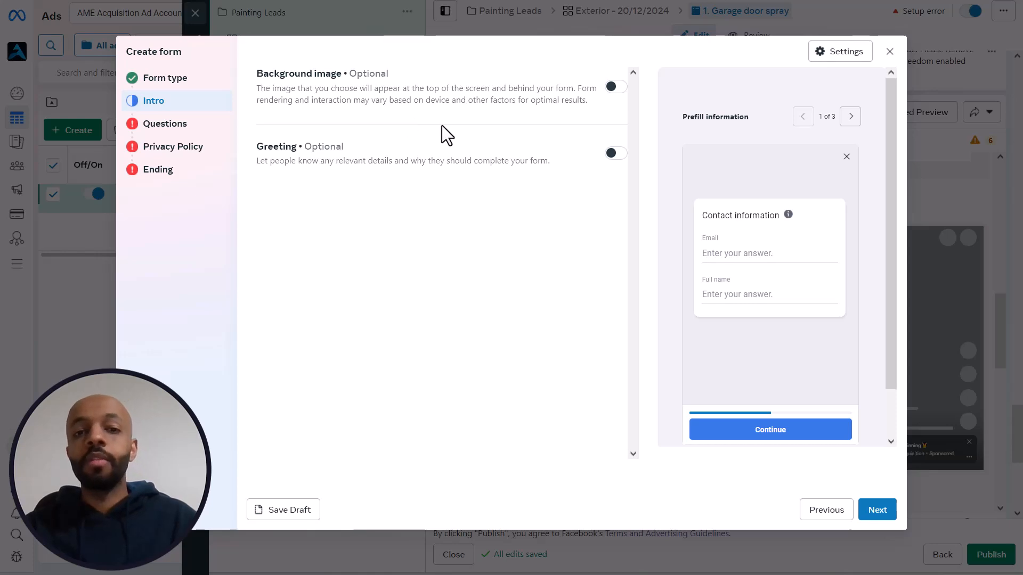
Enable the form's background image and greeting, using an uploaded before-and-after house picture as the background
click(615, 87)
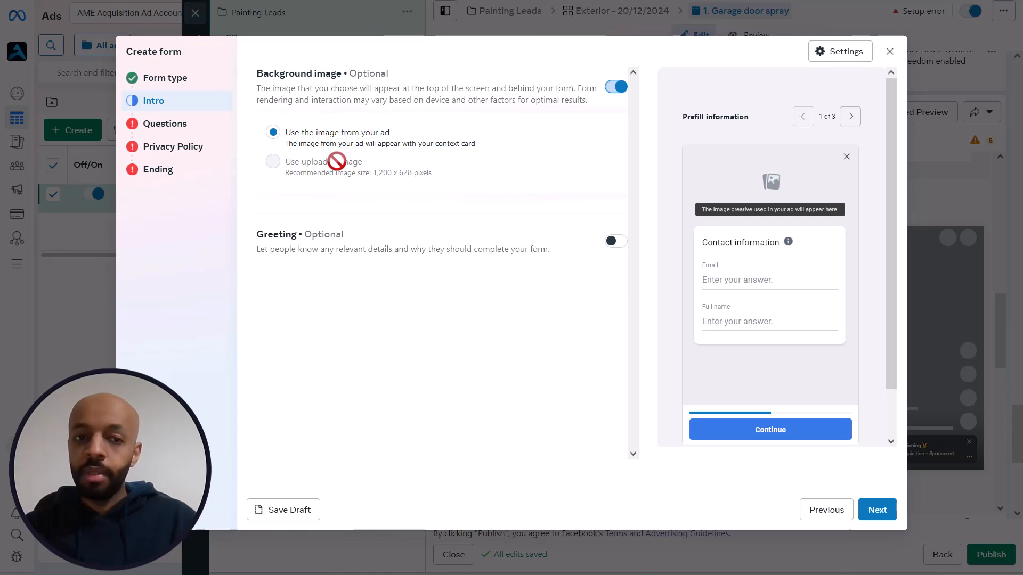
click(613, 244)
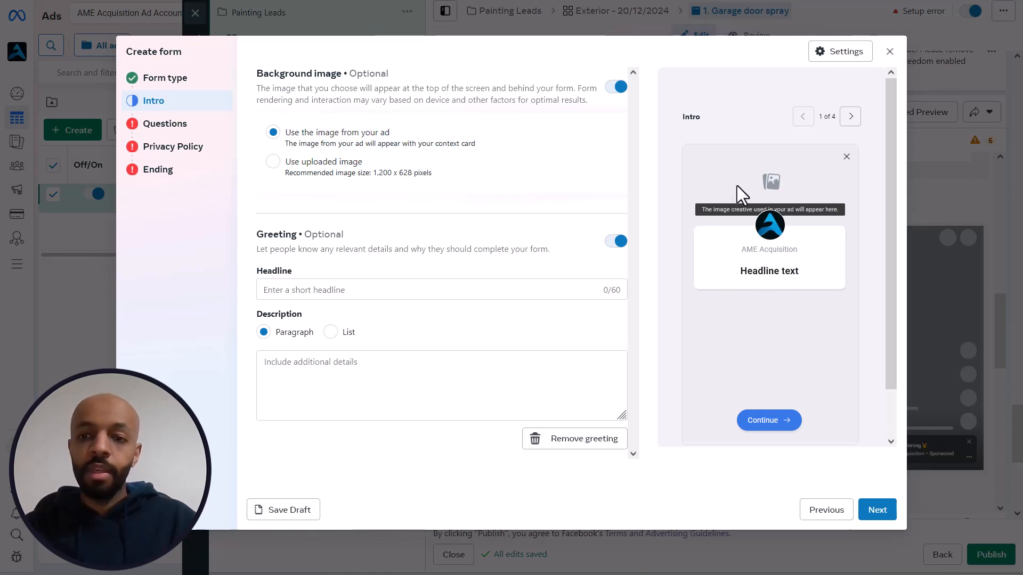
click(273, 161)
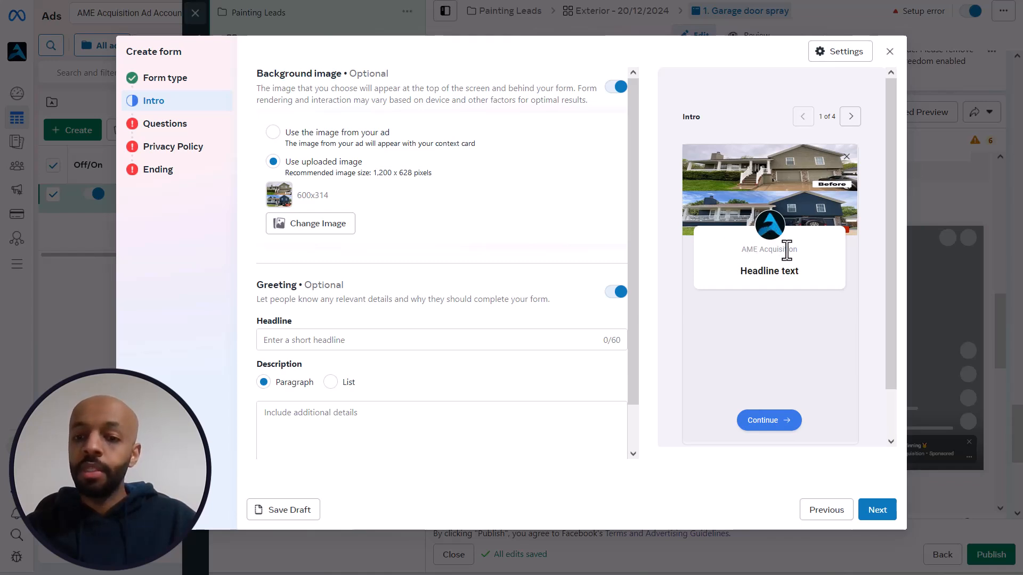
Set the greeting headline "Get Your Free Quote + Free Color Consultation" and description "Please enter your contact information below and we will be in touch shortly."
click(439, 343)
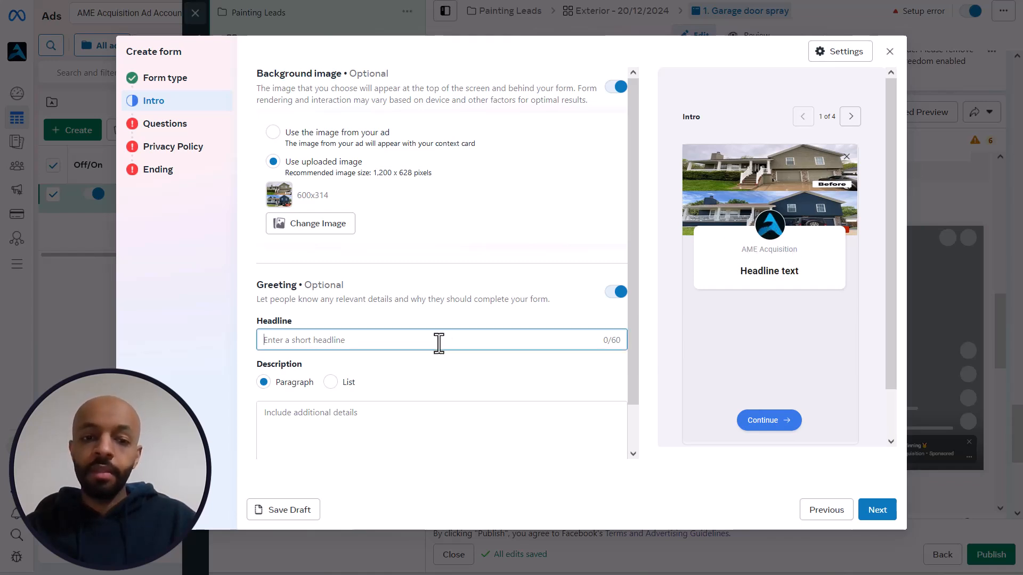
scroll(384, 241, down, 1)
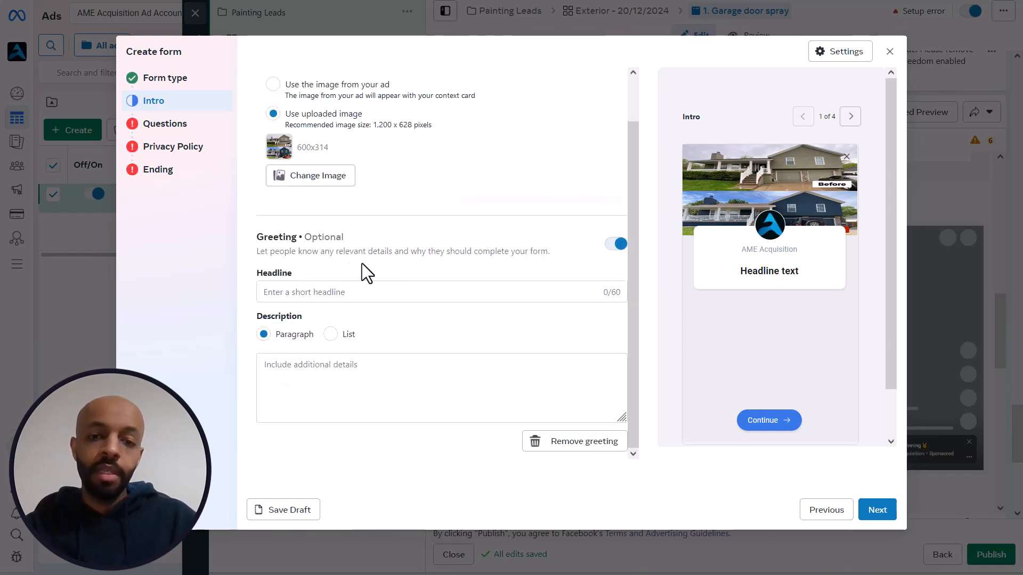
click(395, 292)
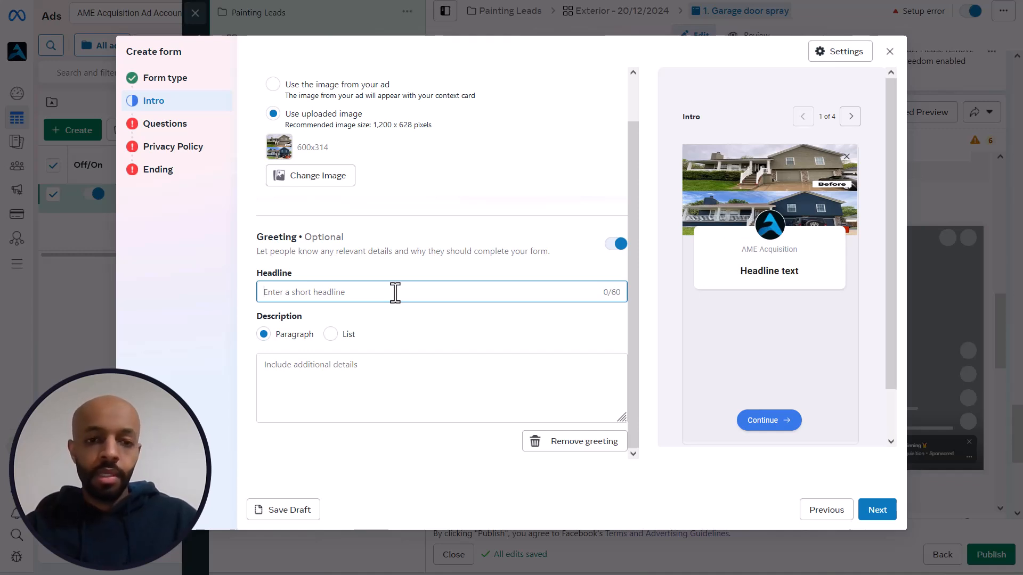
text(Get Your Free Quote + Free Color Consultation 👉)
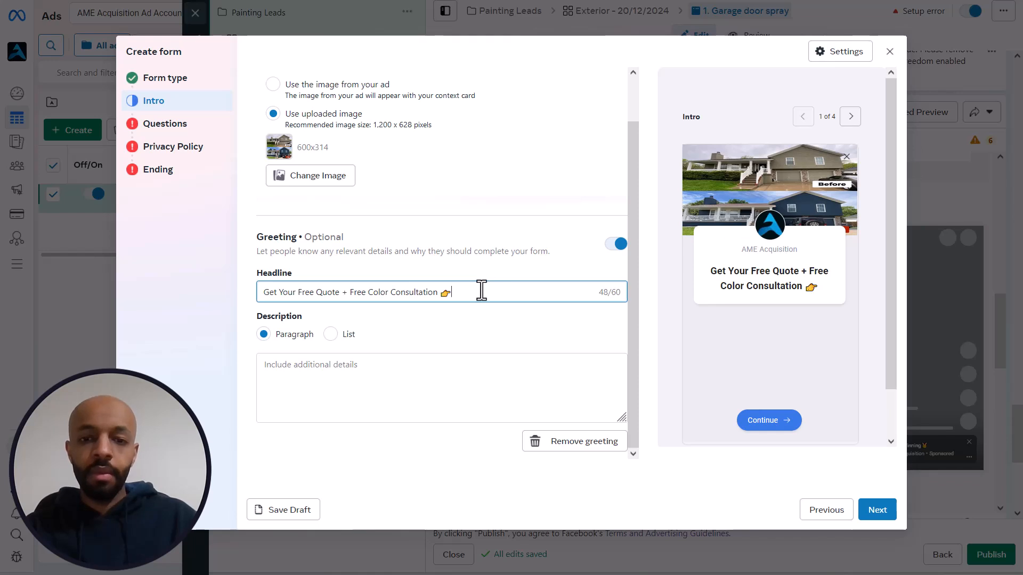
key(BackSpace)
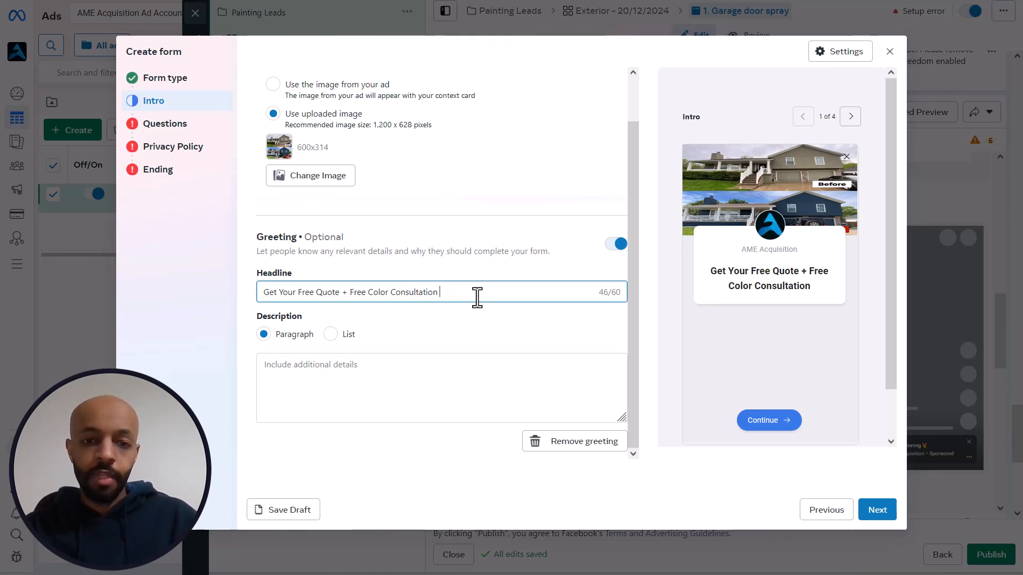
key(ctrl+z)
click(429, 370)
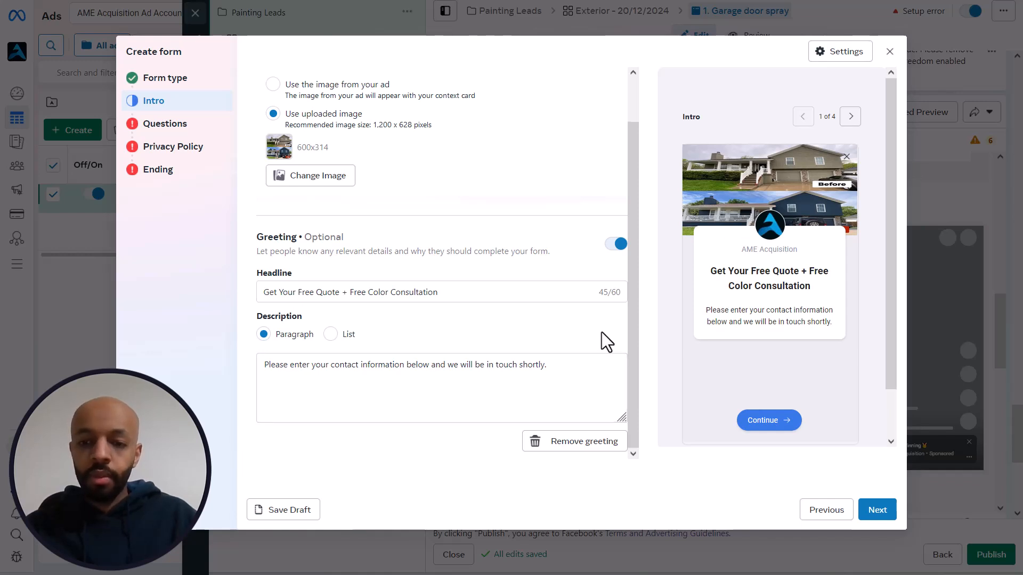
Continue to the questions section and add a multiple-choice question reading "What are you looking to get done?"
scroll(740, 320, down, 1)
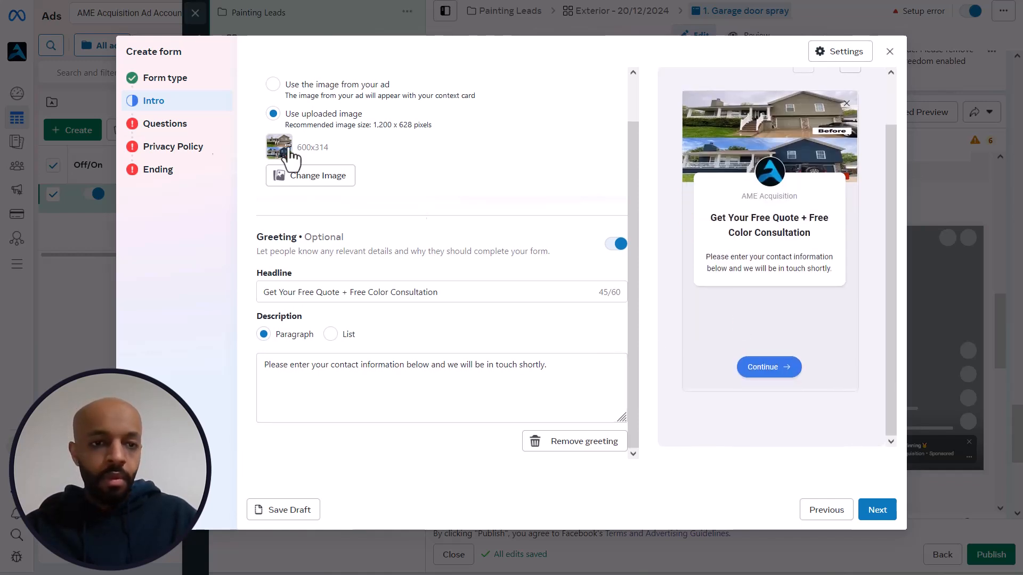
click(879, 513)
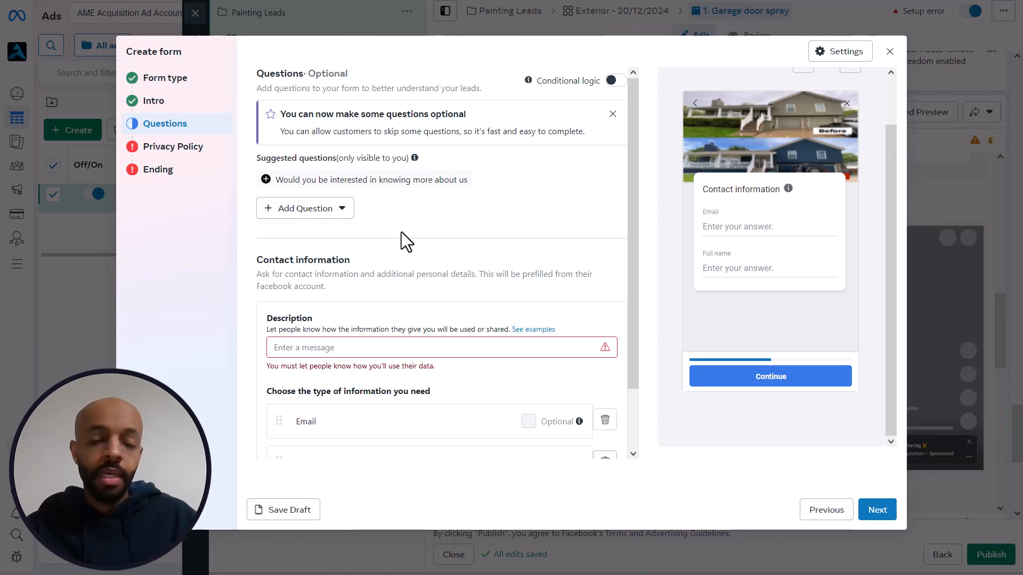
click(337, 214)
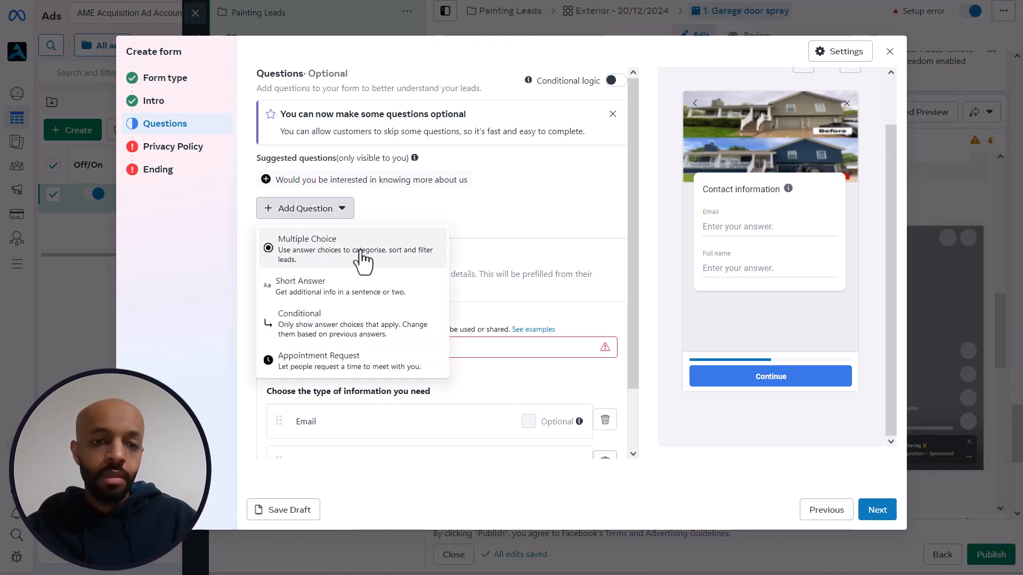
click(326, 256)
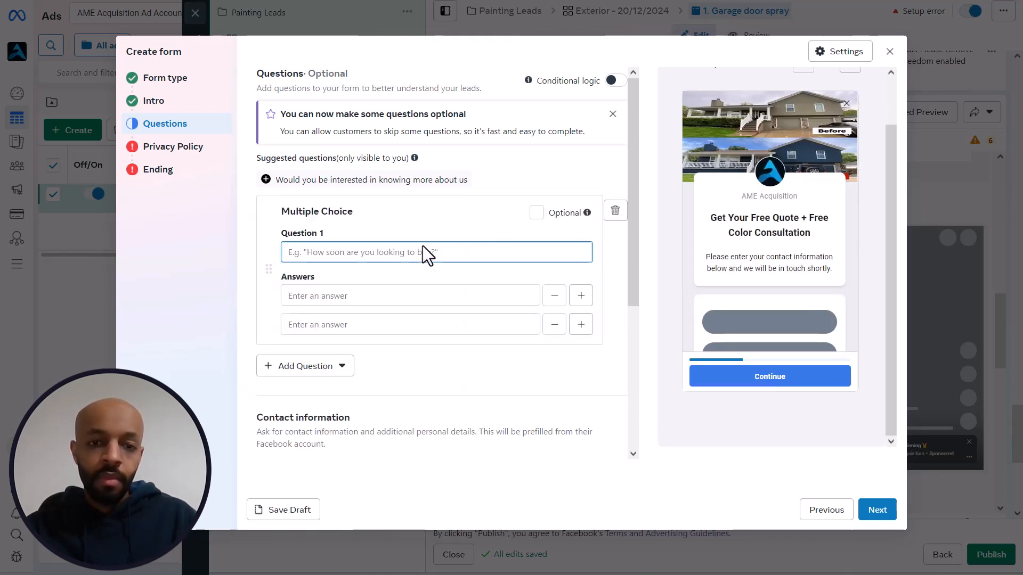
text(What are you looking to get done?)
Give the first question the answers "Interior Painting", "Exterior Painting" and "Cabinet Painting", and try the exterior answer in the form preview
click(420, 296)
text(I)
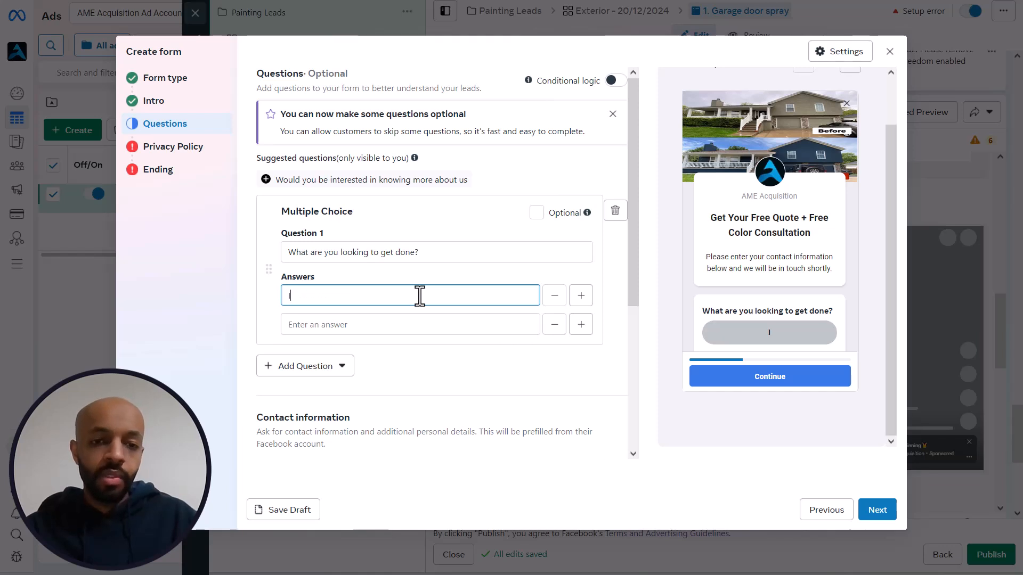
text(nterior)
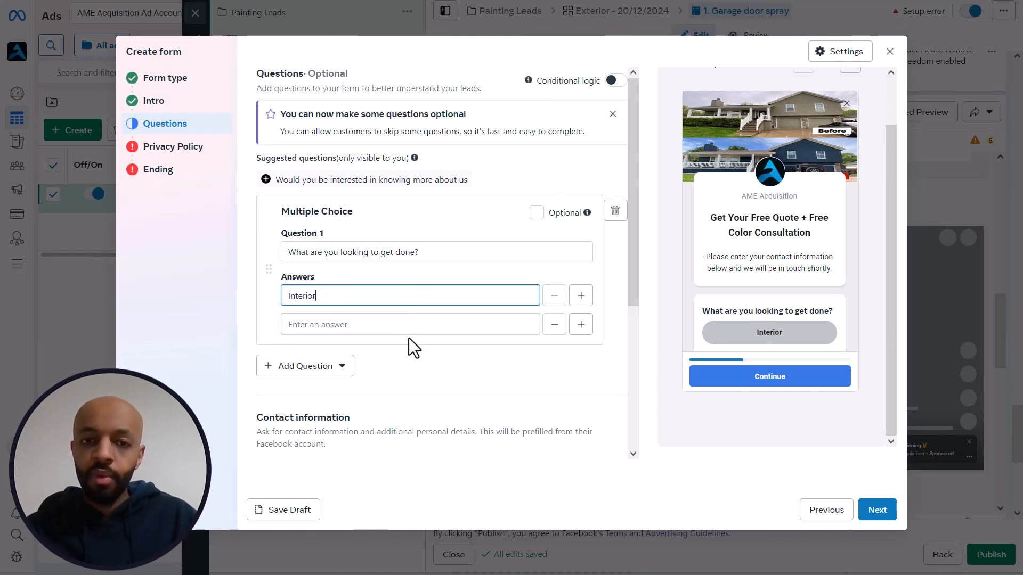
text( Pai)
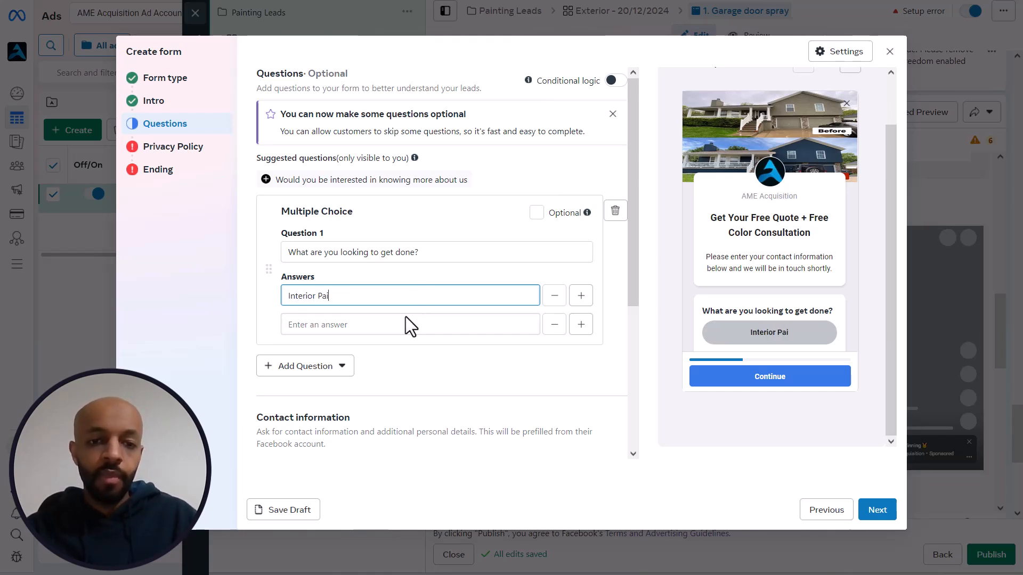
text(nting)
click(412, 326)
text(Exterior)
text(Painting)
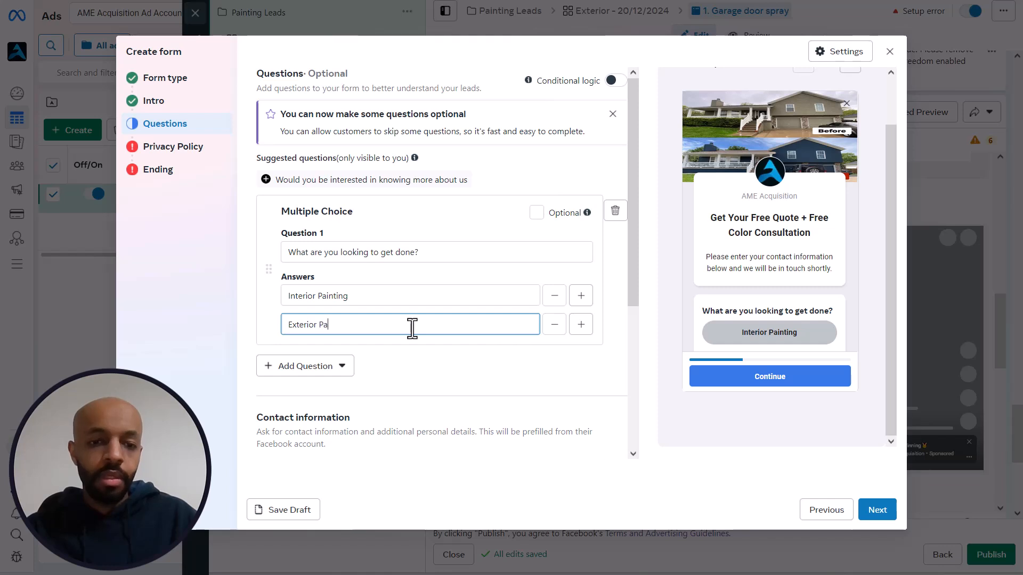
click(581, 327)
click(472, 354)
text(Cabinet Painting)
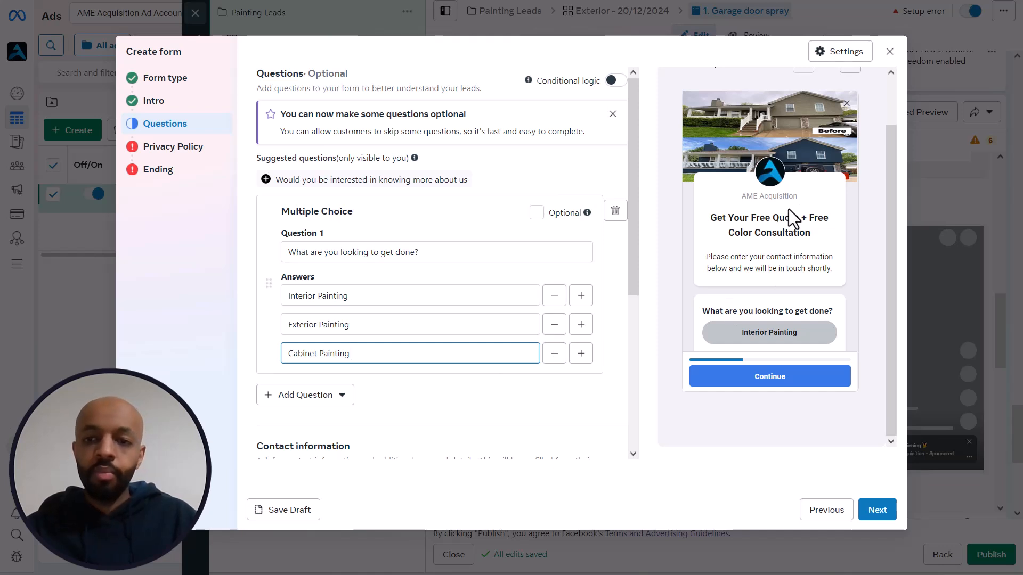
scroll(789, 209, down, 2)
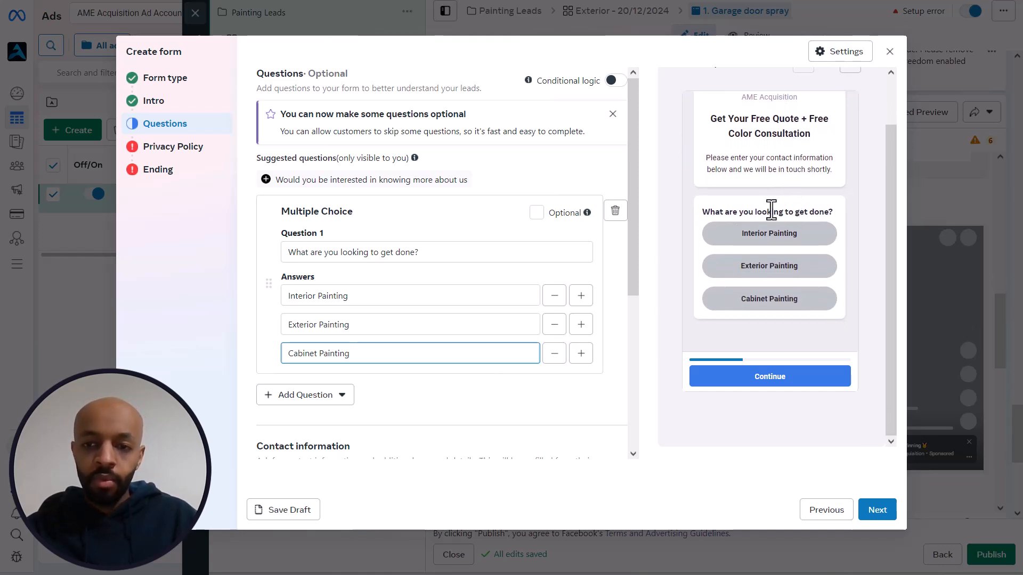
click(770, 269)
Add a second multiple-choice question, "How soon are you looking to get started?", with answers ASAP, 1-2 months, 2-3 months and Flexible
scroll(460, 222, down, 1)
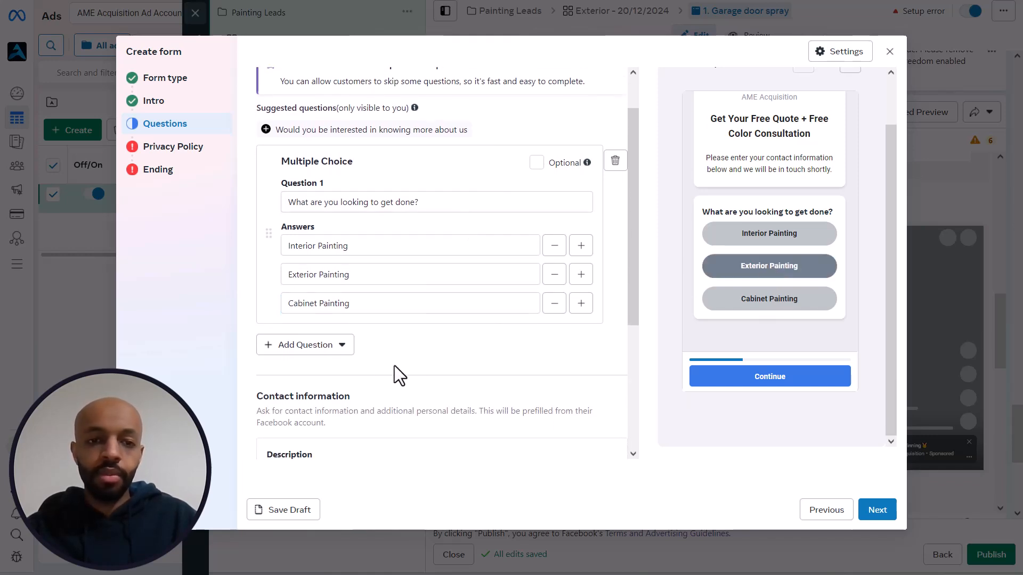
click(315, 345)
click(328, 397)
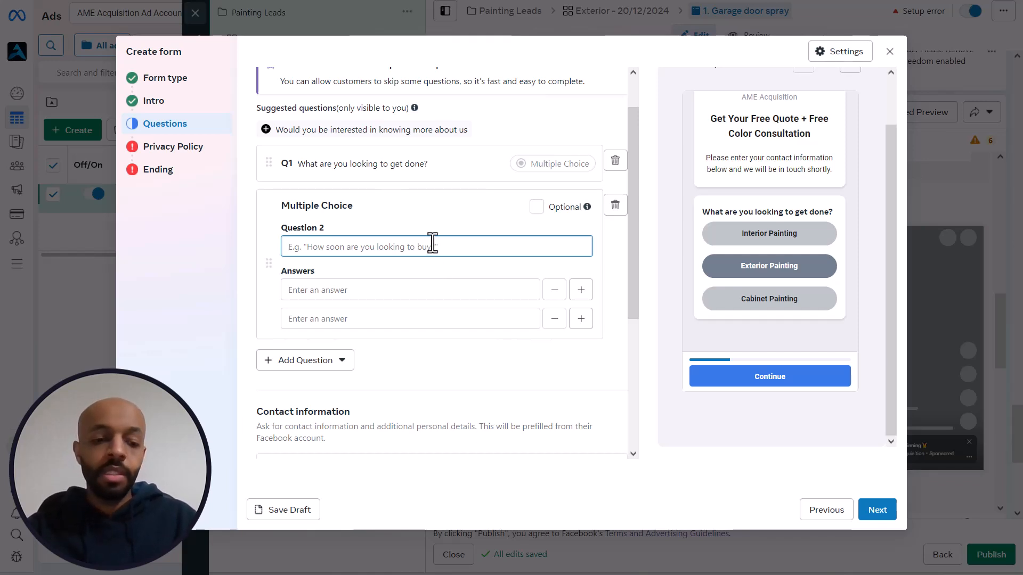
text(How soon )
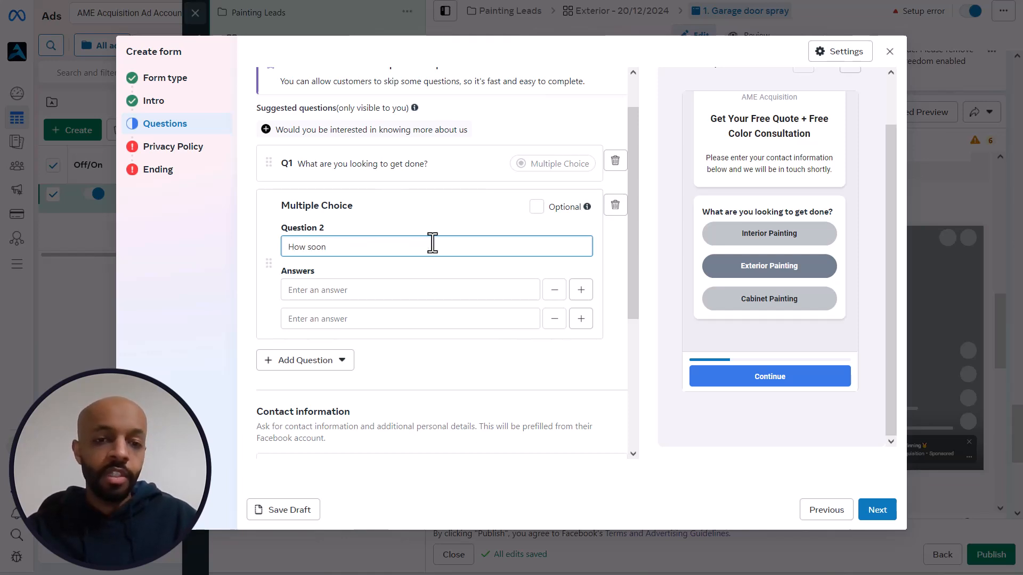
text(are you looking to get started?)
click(396, 288)
text(ASAP)
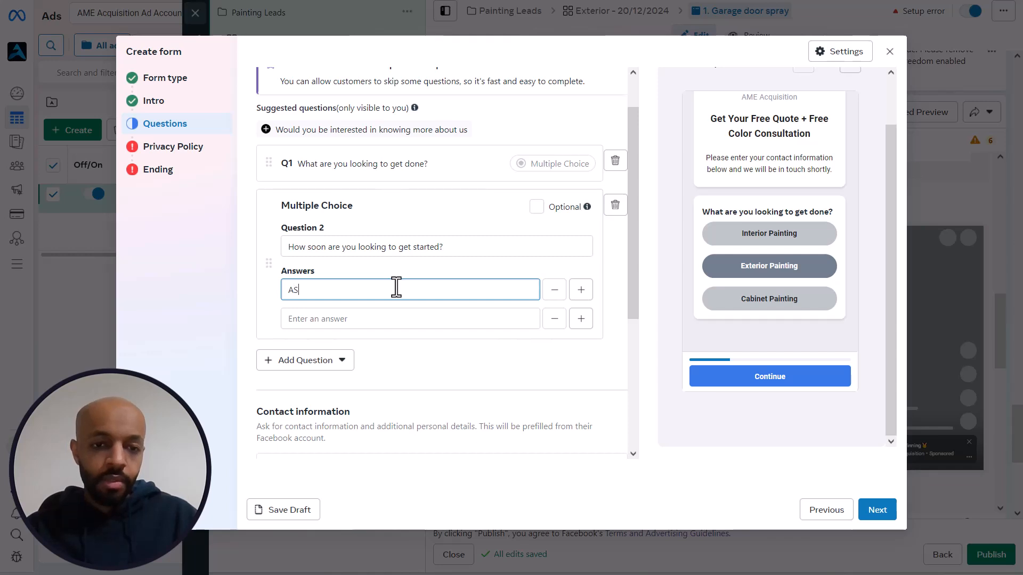
click(401, 318)
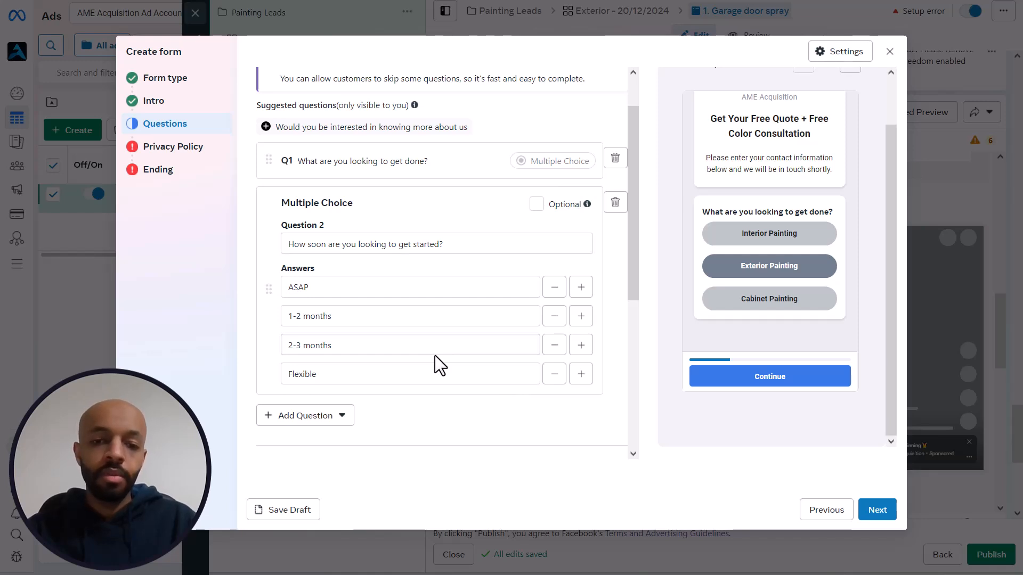
Set the contact information description to "We will use your information to get in touch and schedule your estimate."
scroll(435, 356, down, 1)
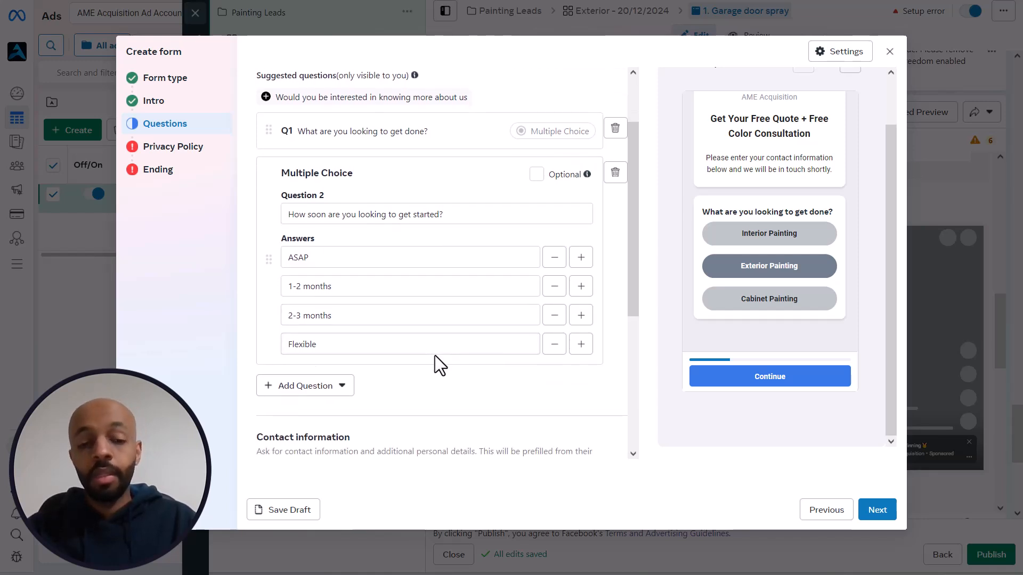
scroll(435, 356, down, 1)
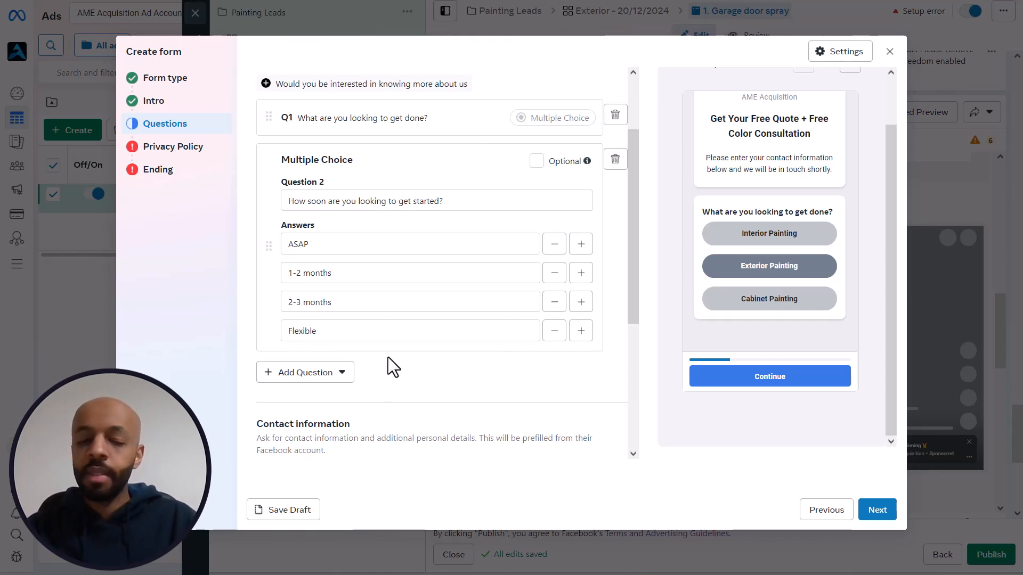
scroll(635, 238, down, 1)
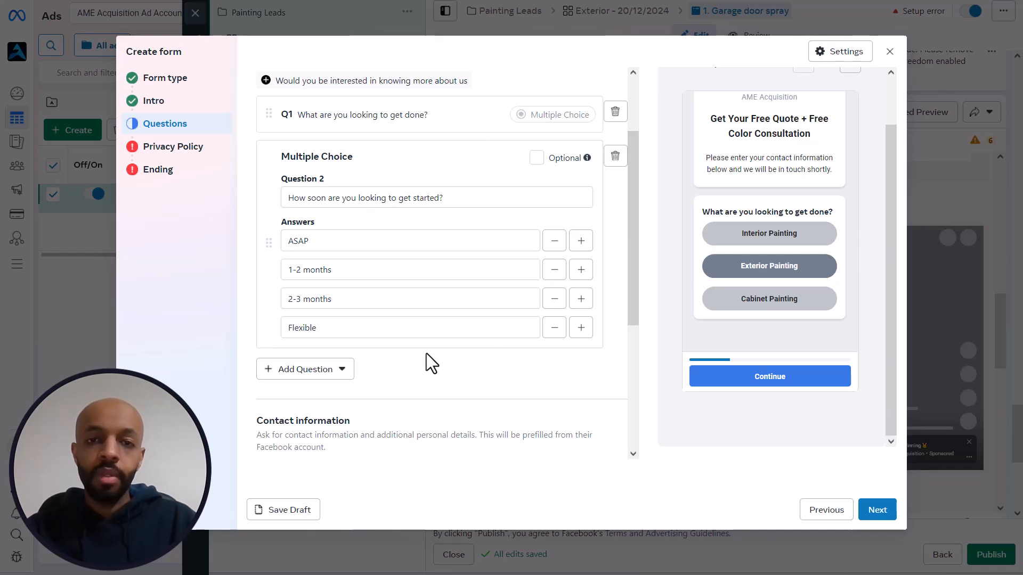
scroll(426, 353, down, 3)
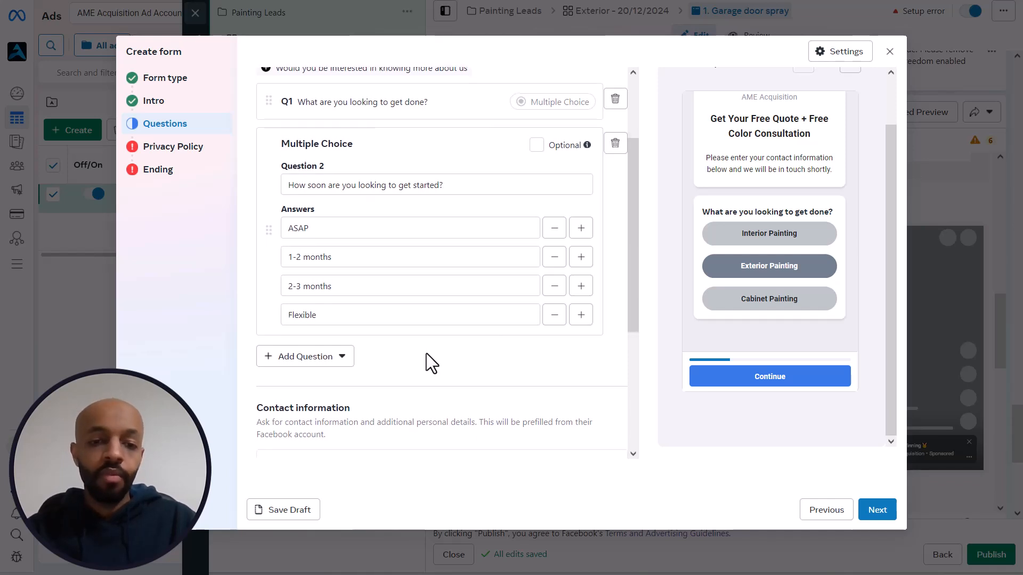
scroll(474, 300, up, 3)
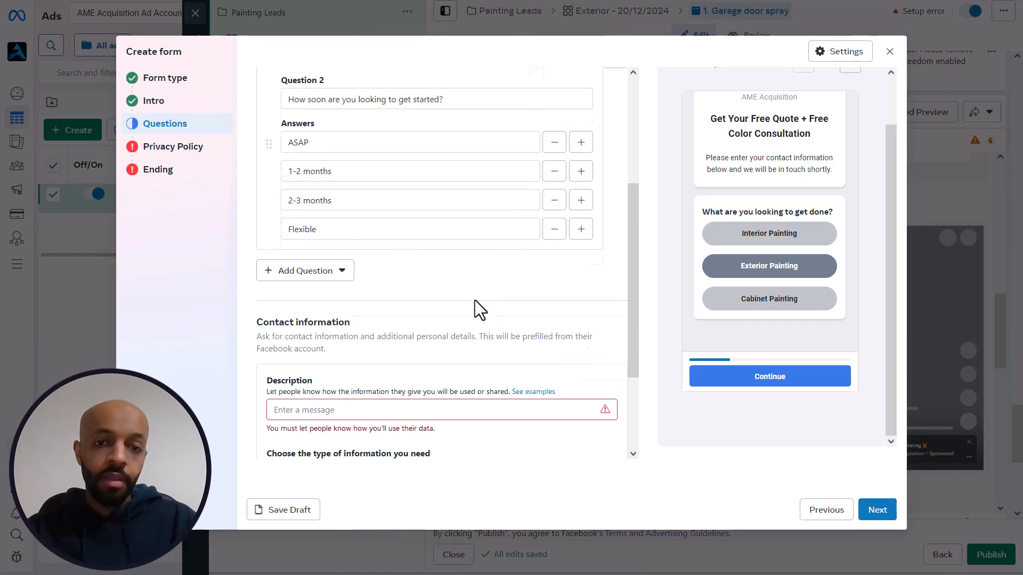
scroll(463, 213, down, 5)
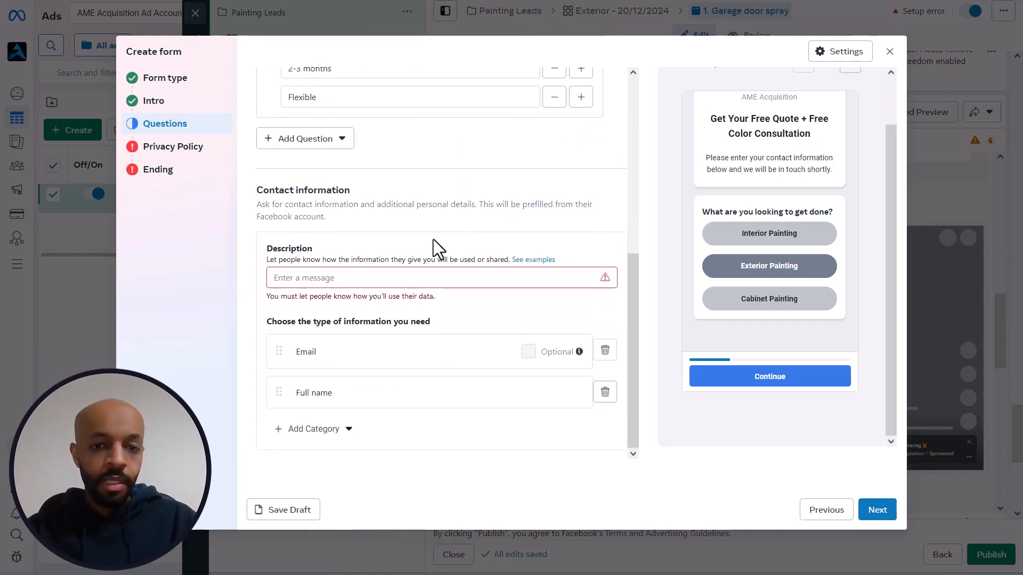
click(406, 281)
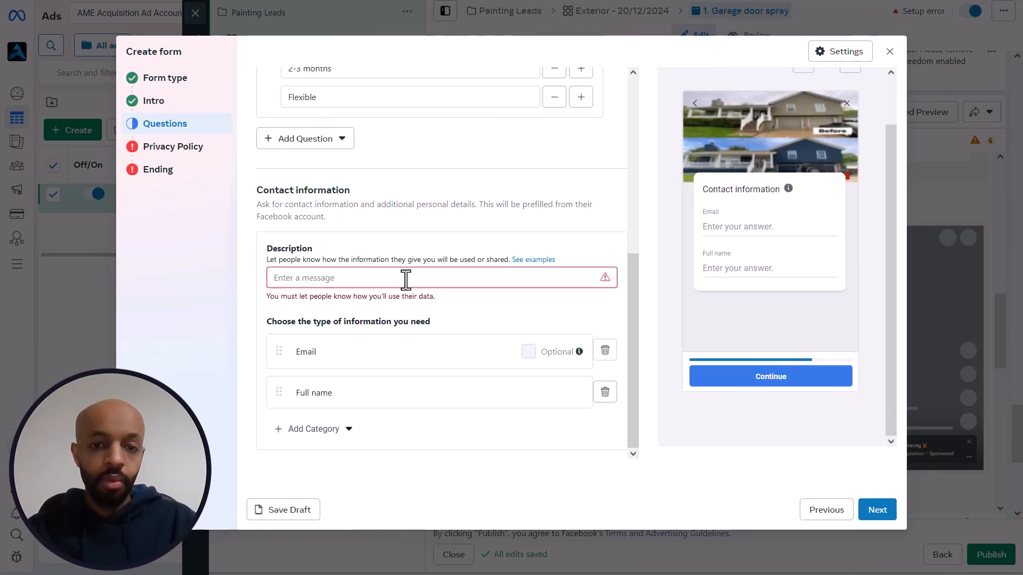
text(We will use your information to get in touch and schedule your estimate.)
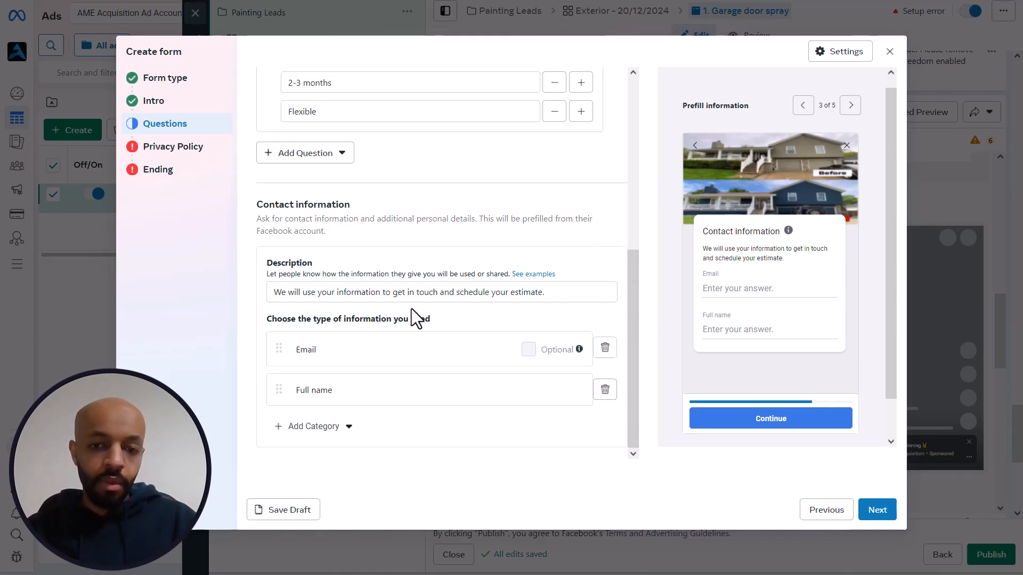
Add a phone number field to the requested contact information and move Full name above Email
click(335, 431)
mouse_move(352, 354)
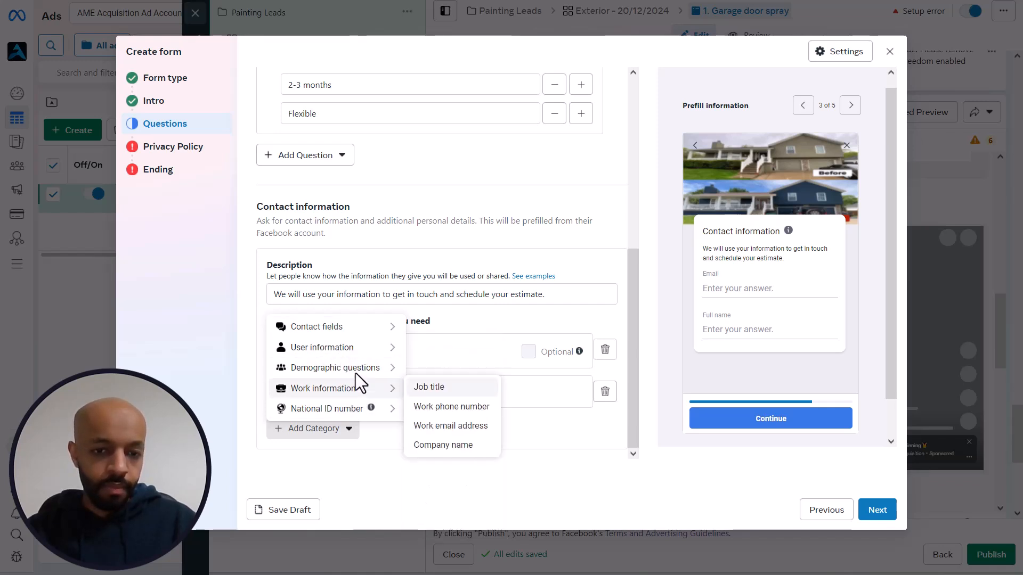
mouse_move(357, 325)
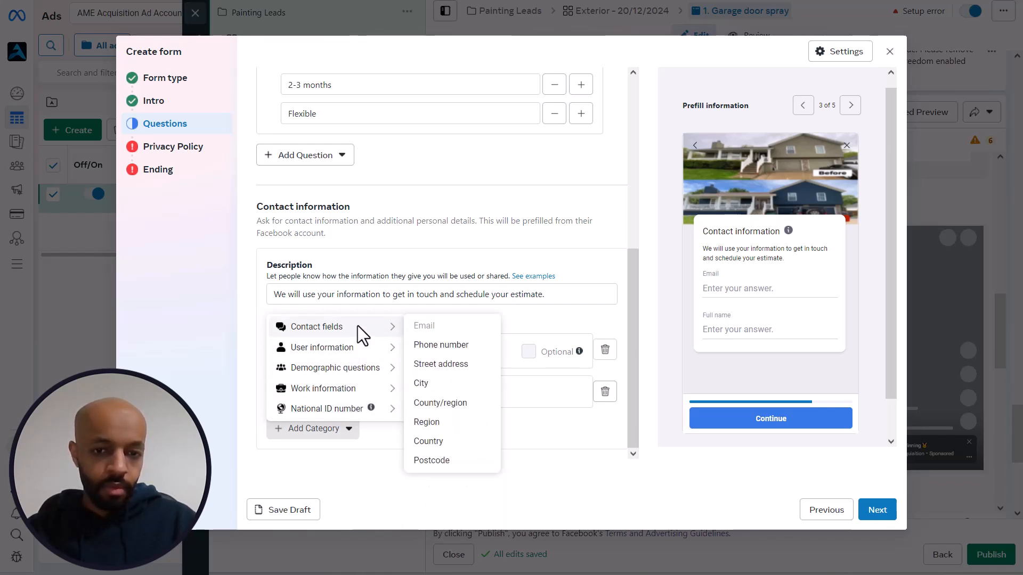
click(443, 355)
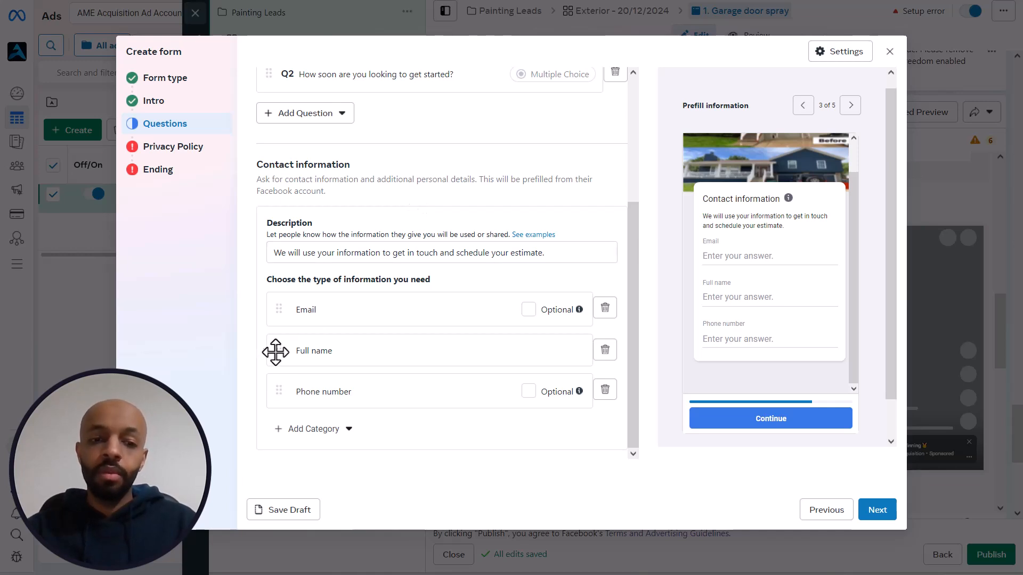
drag(278, 351, 289, 309)
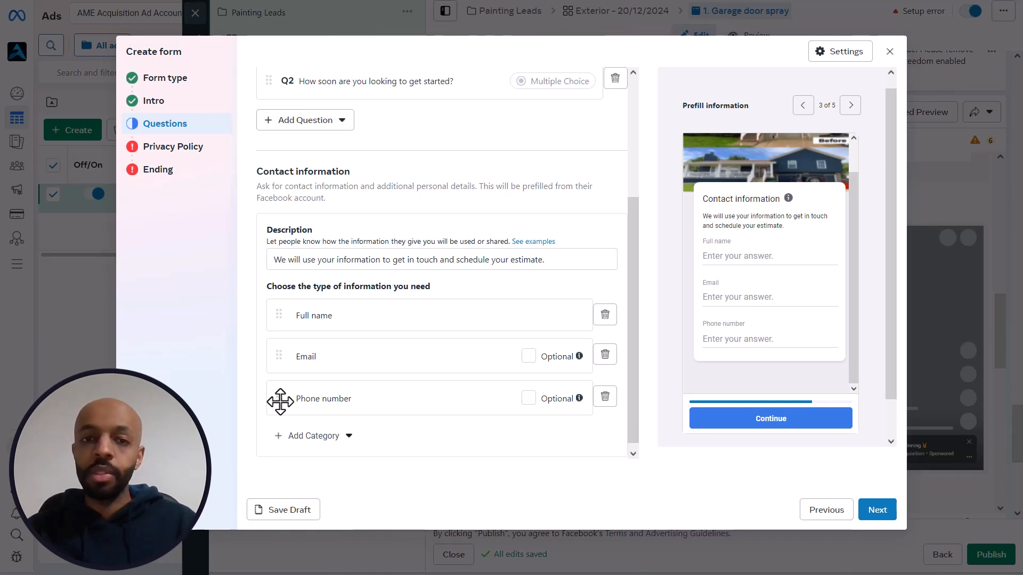
scroll(357, 213, up, 2)
click(345, 218)
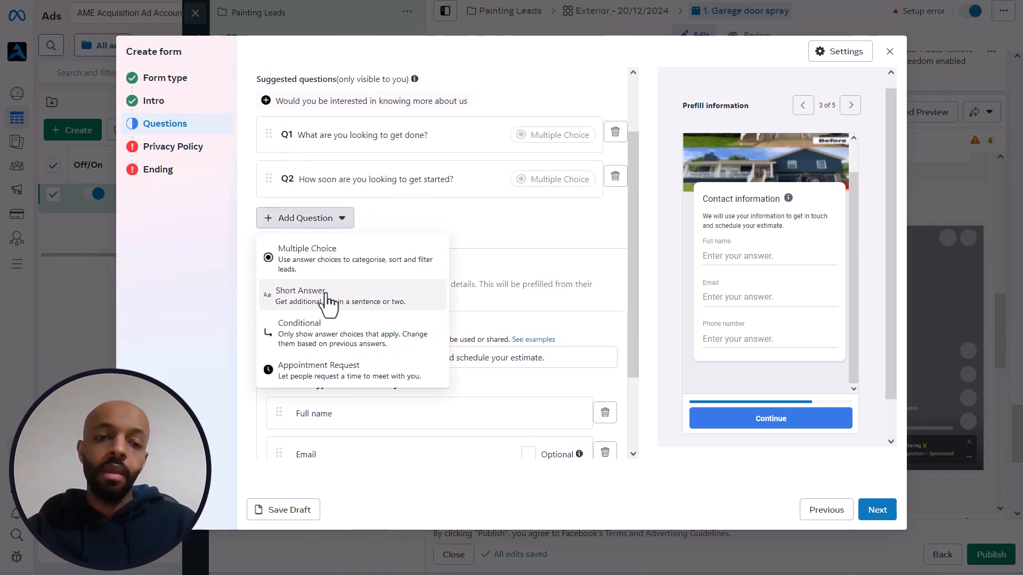
click(506, 270)
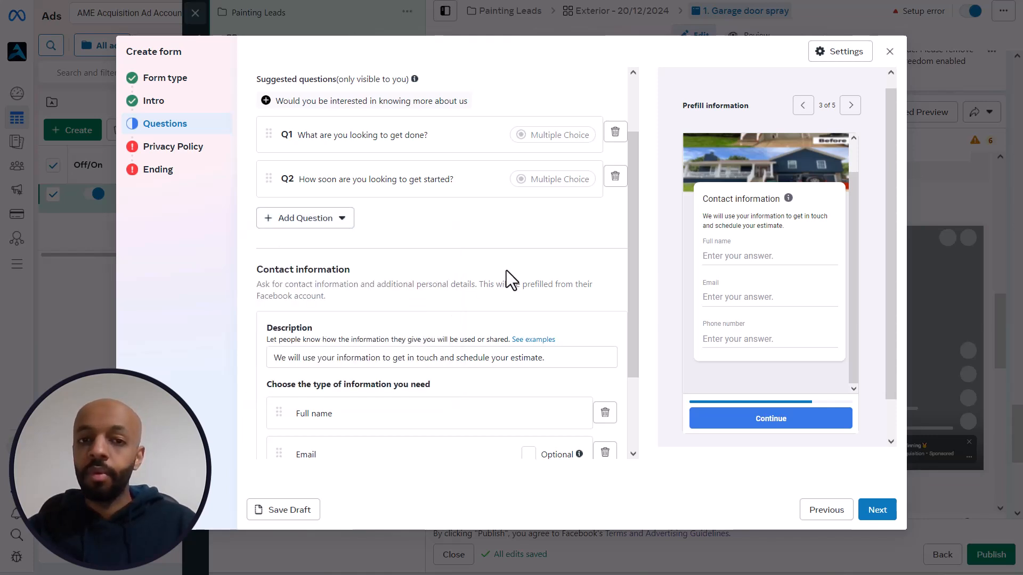
Move the Phone number field above Email so the contact fields run Full name, Phone number, Email
scroll(506, 270, down, 1)
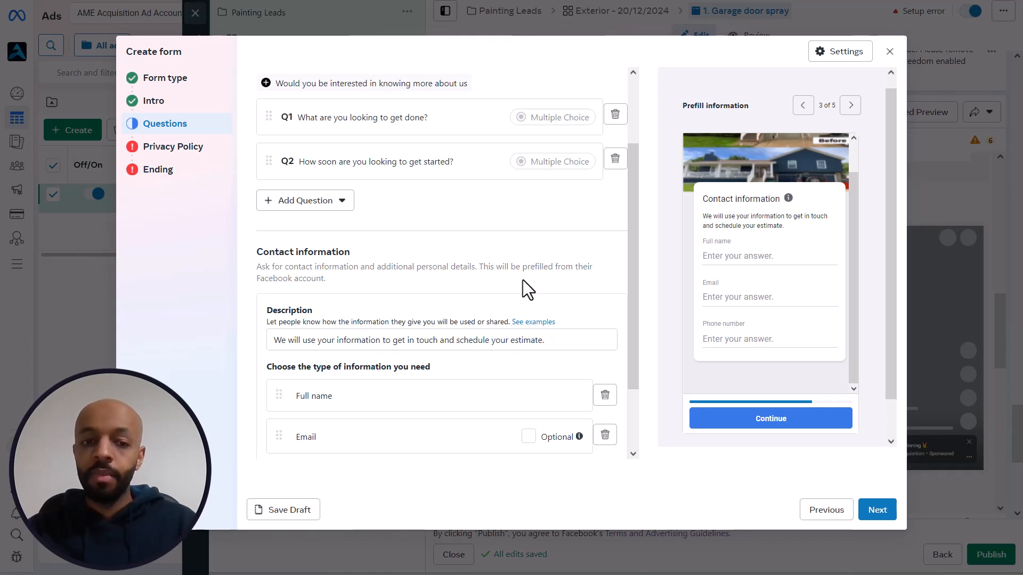
scroll(523, 281, down, 3)
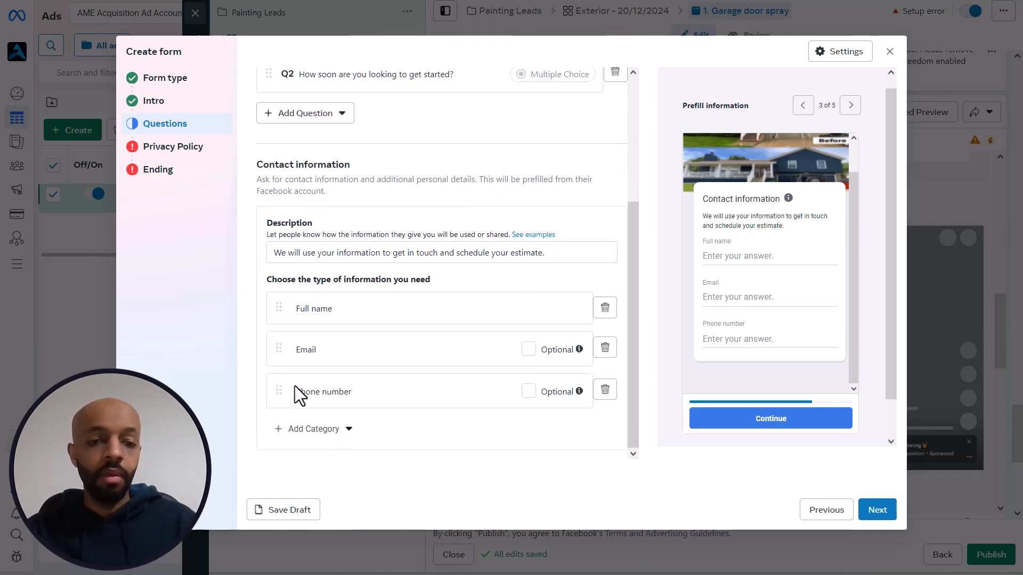
drag(279, 389, 286, 334)
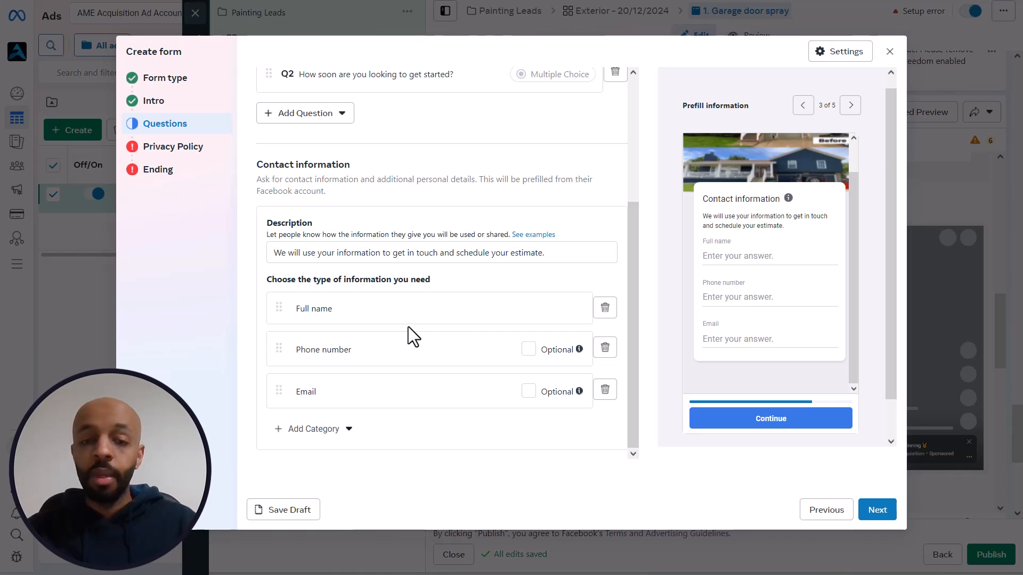
scroll(408, 327, up, 1)
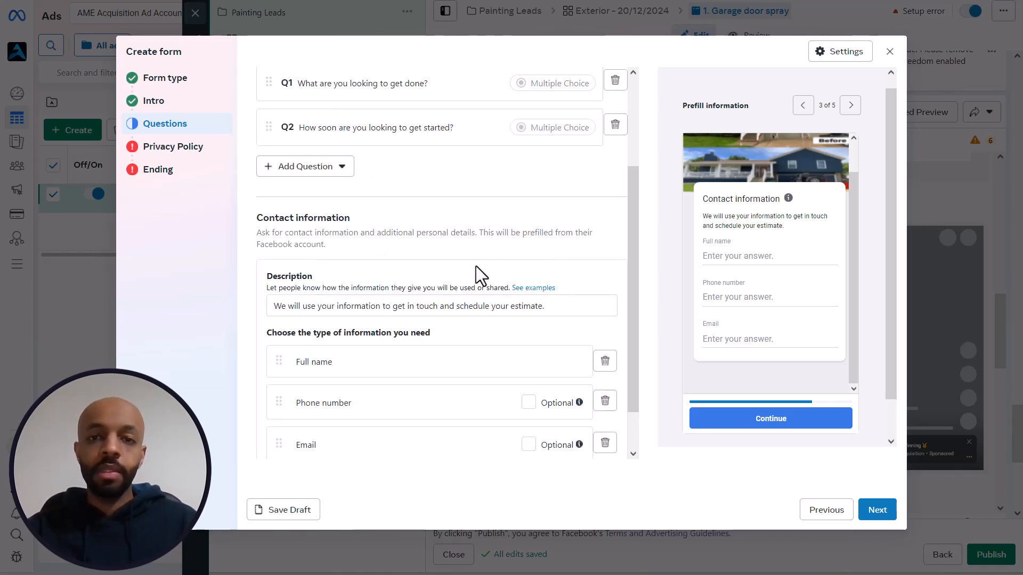
scroll(475, 266, down, 1)
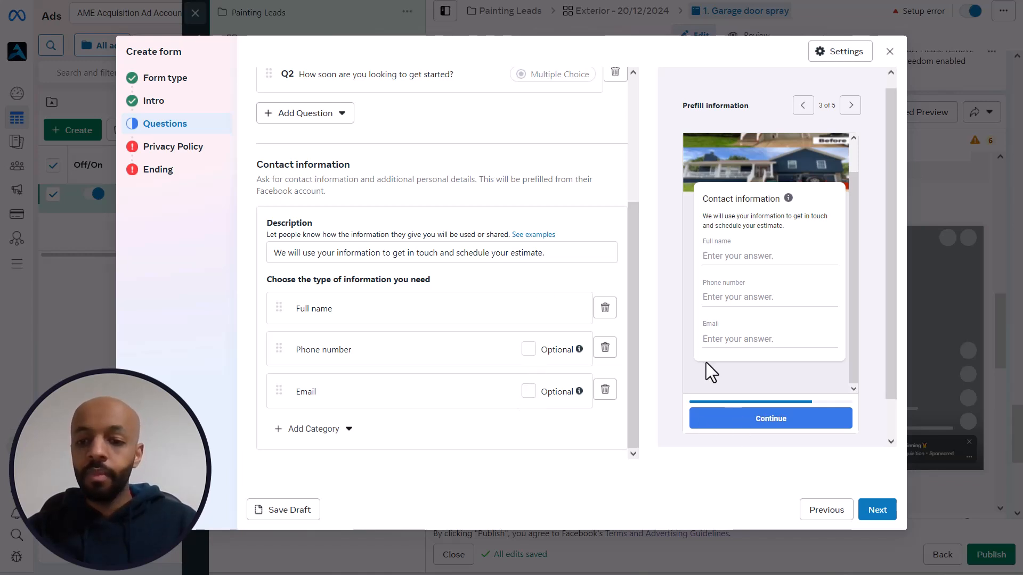
Continue to the Privacy Policy section and page through the form preview's question, contact information and privacy screens
scroll(703, 326, down, 1)
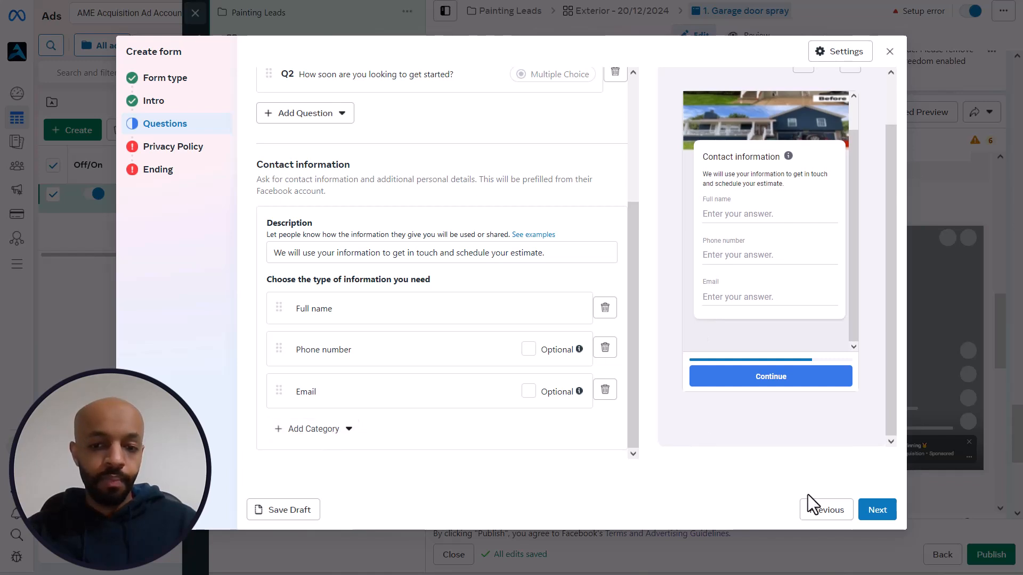
click(876, 511)
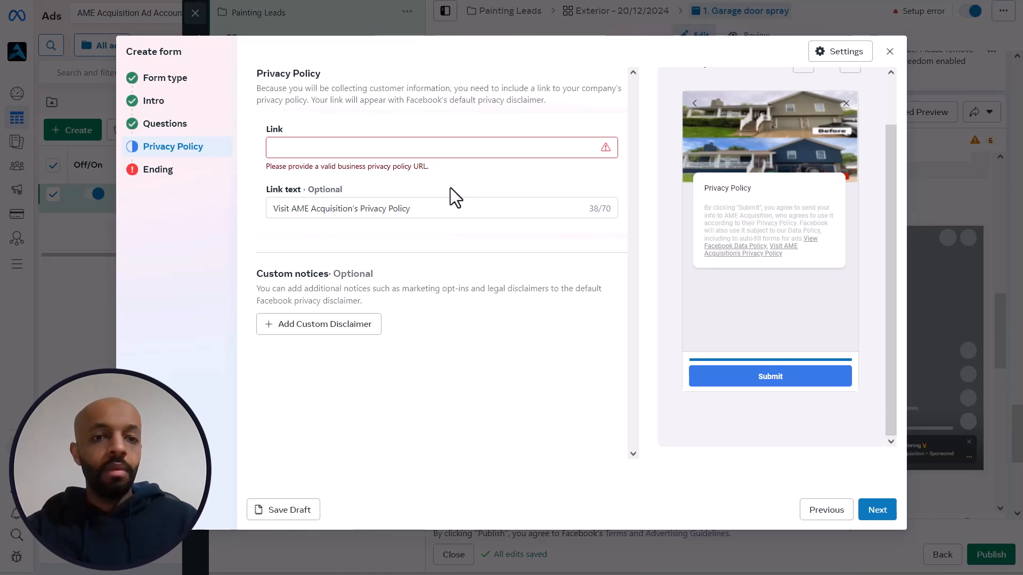
scroll(692, 267, up, 1)
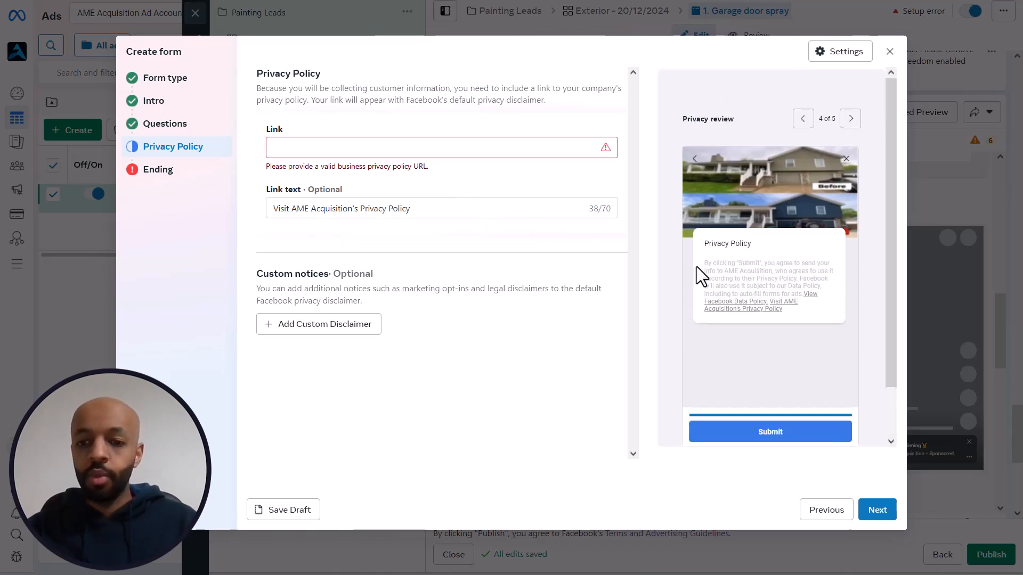
click(803, 116)
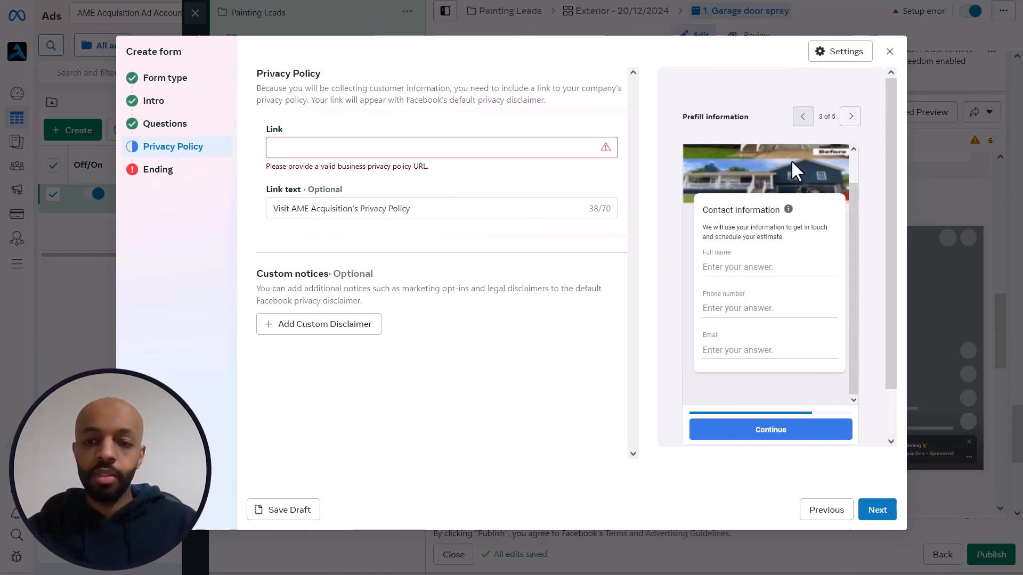
click(804, 117)
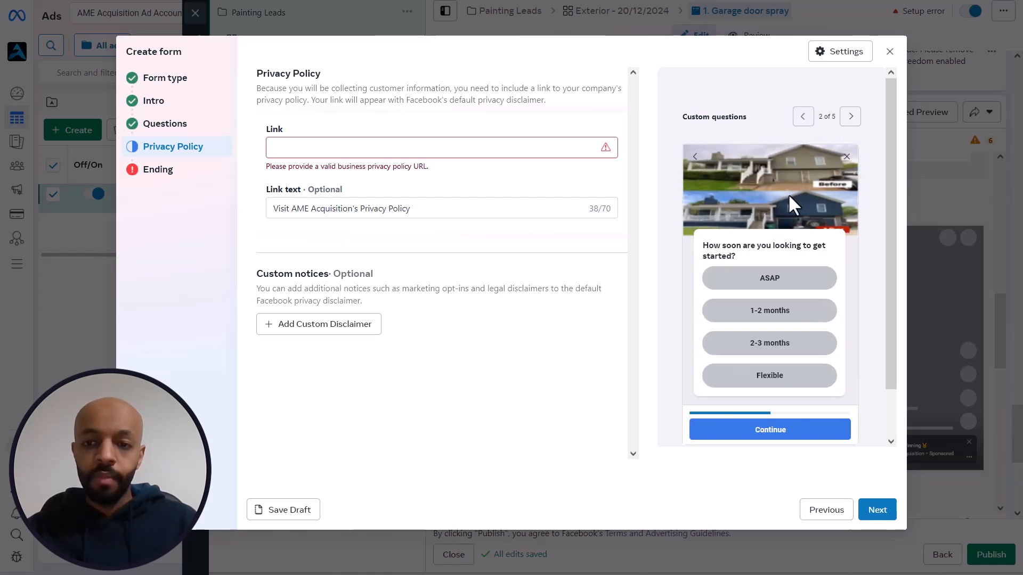
scroll(789, 194, down, 1)
click(804, 119)
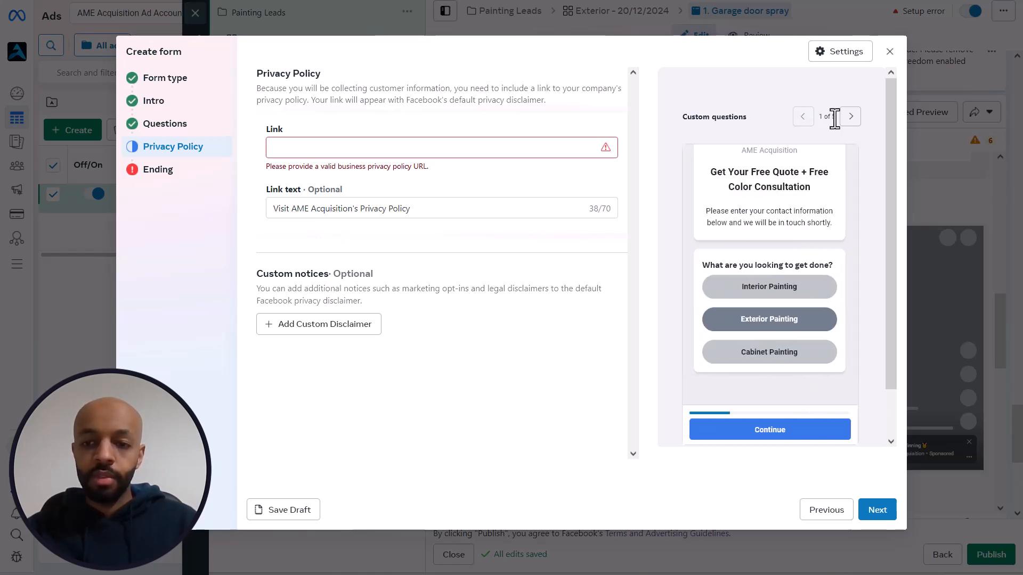
click(849, 118)
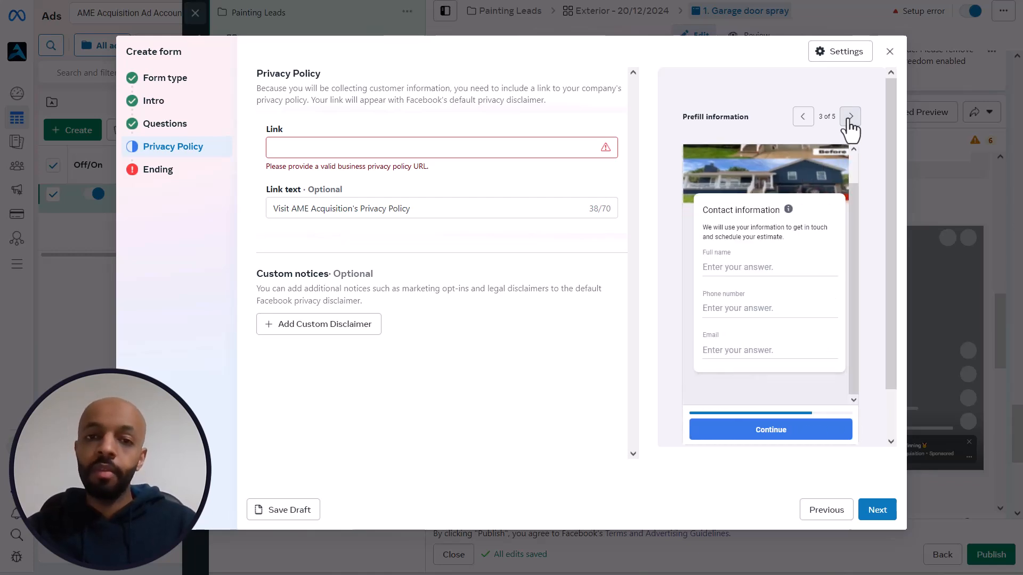
click(850, 120)
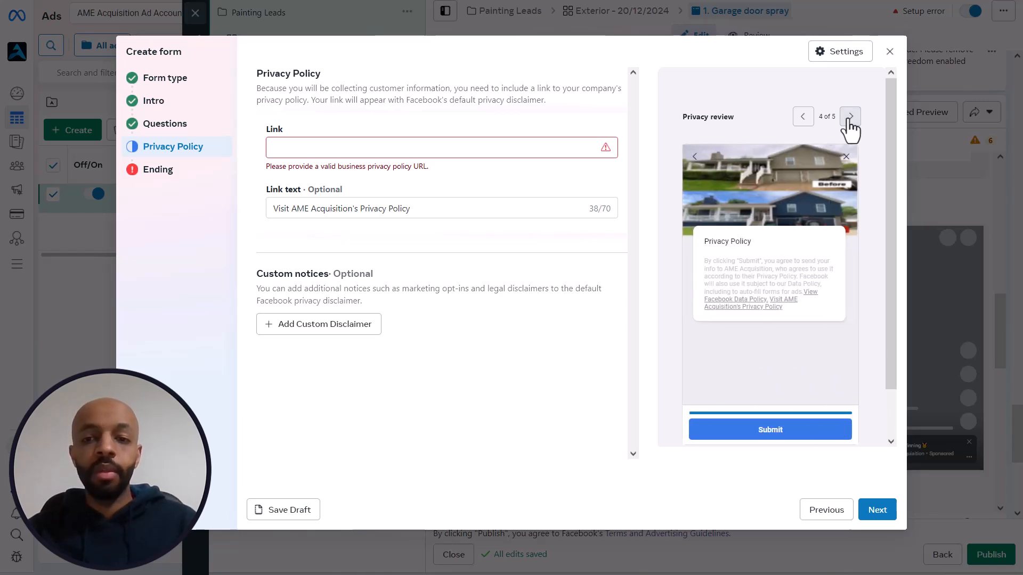
click(421, 152)
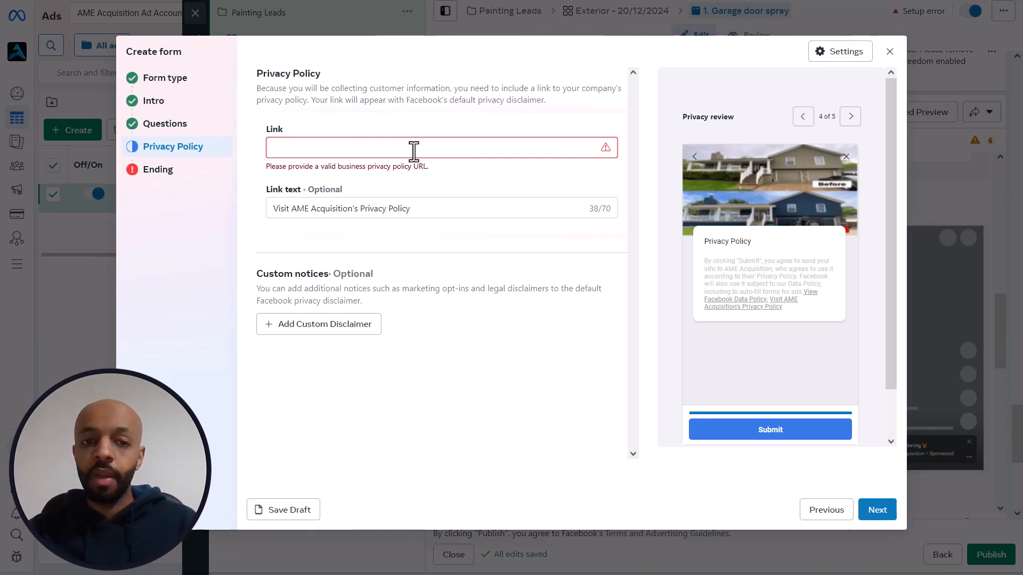
triple_click(391, 209)
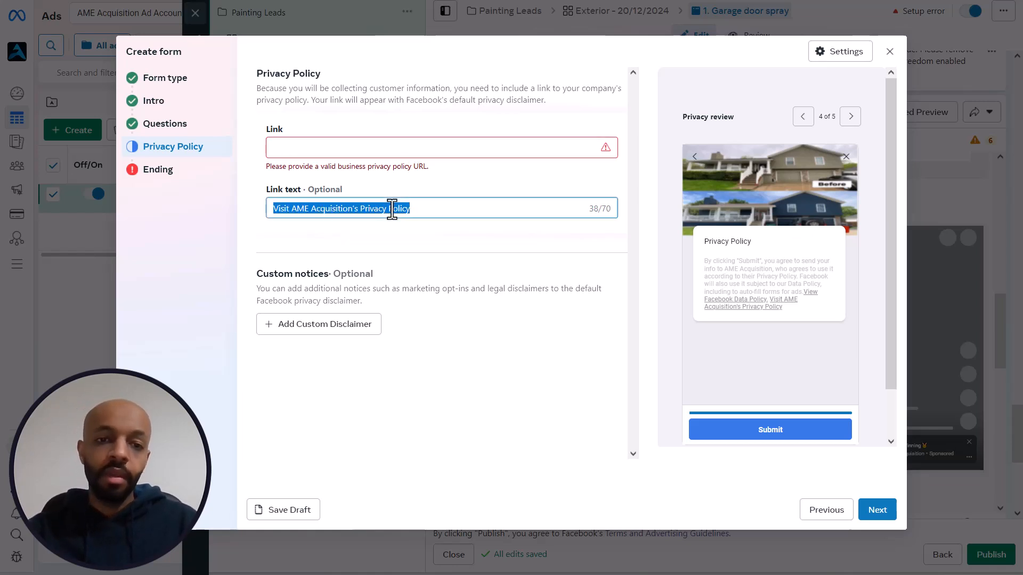
text(Our Privacy Policy.)
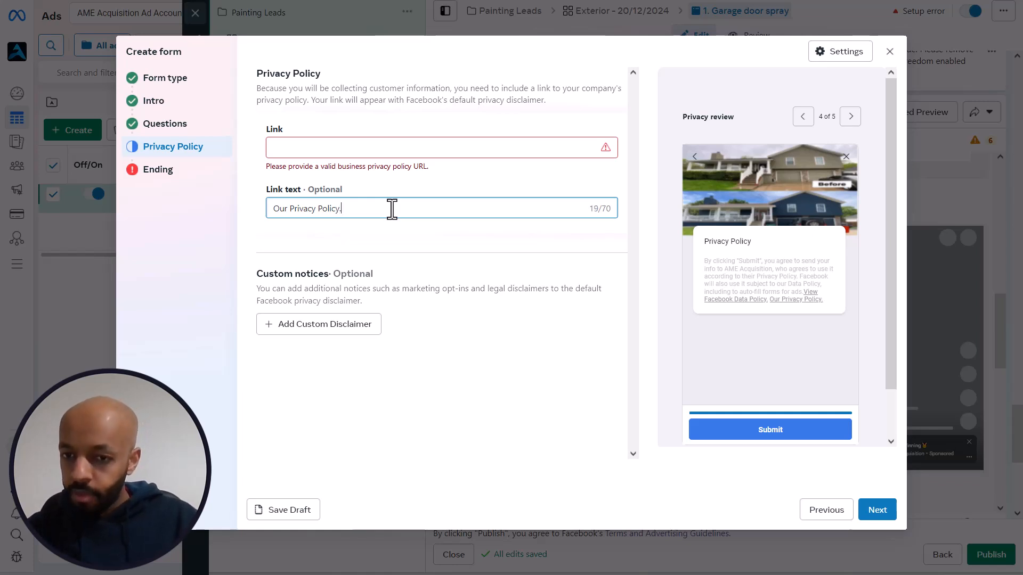
click(453, 147)
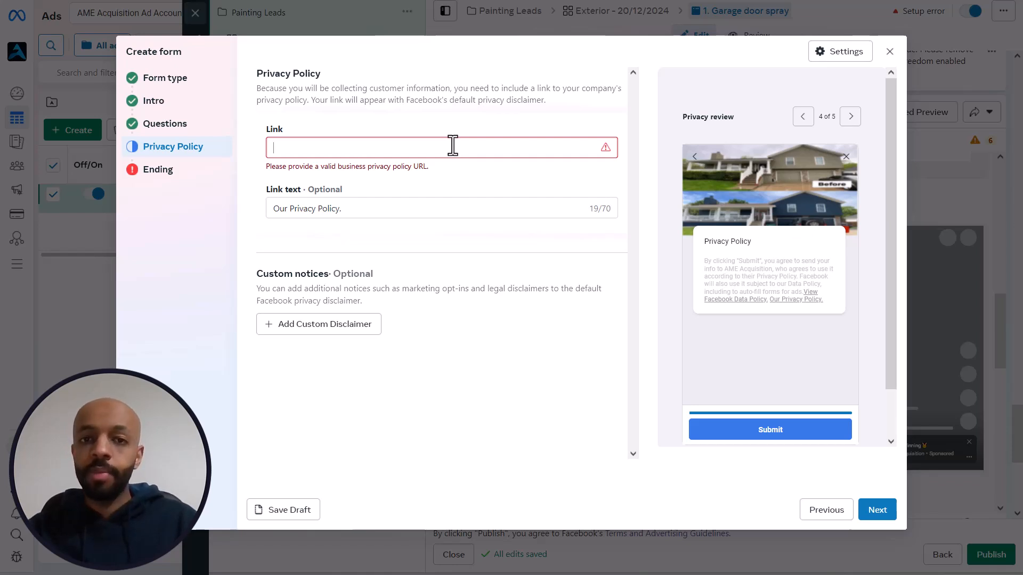
text(www.ameacquisition.com)
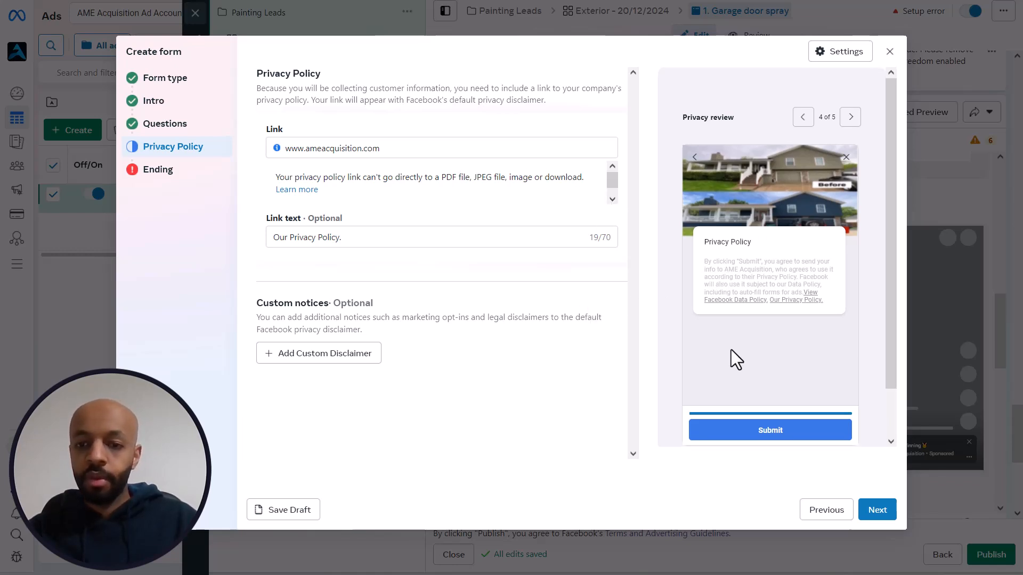
In the Ending section, replace the description with a request to keep the phone nearby or schedule a quote through the link, closing with "Talk soon!"
click(779, 438)
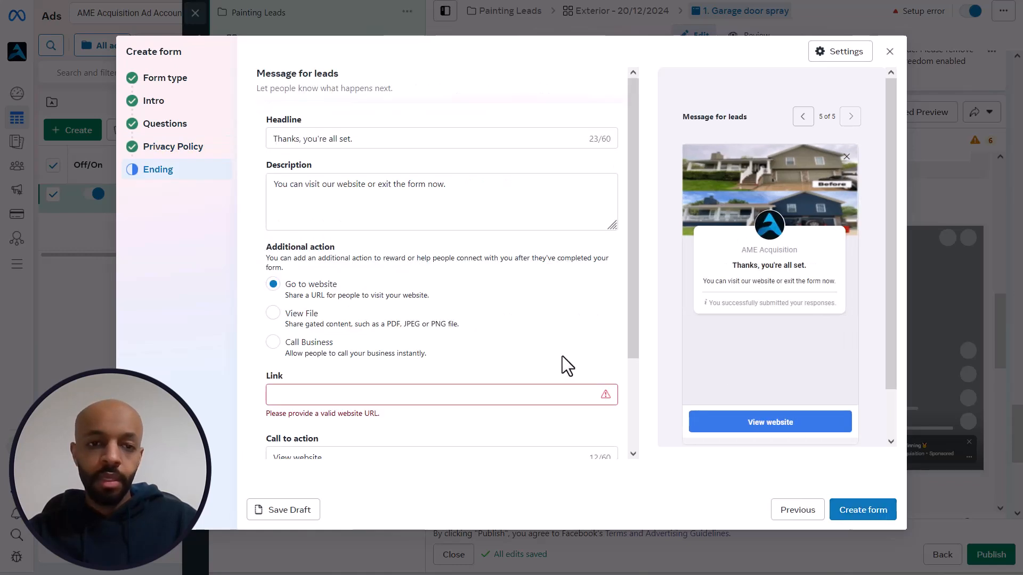
click(372, 137)
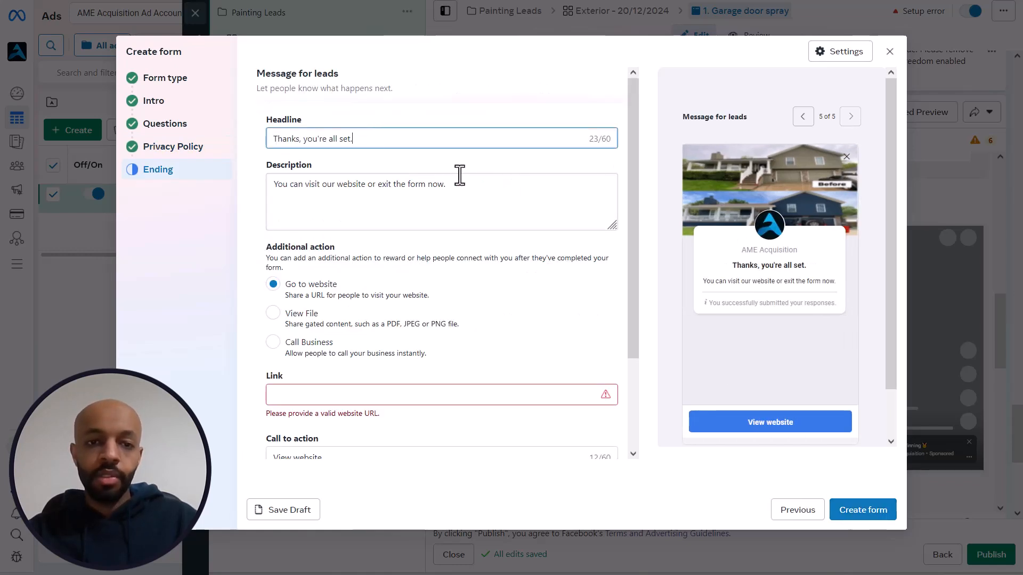
click(478, 181)
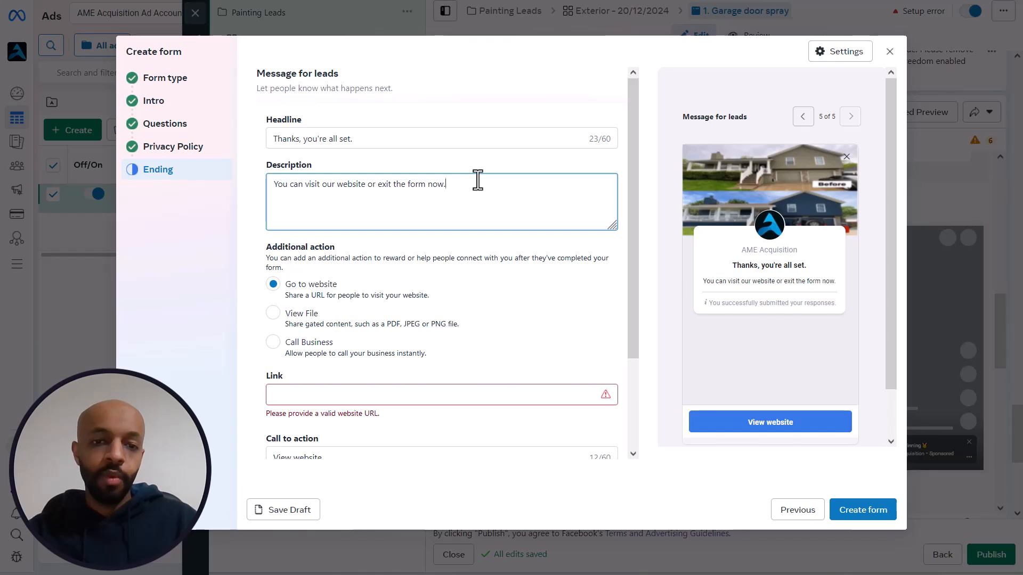
triple_click(432, 184)
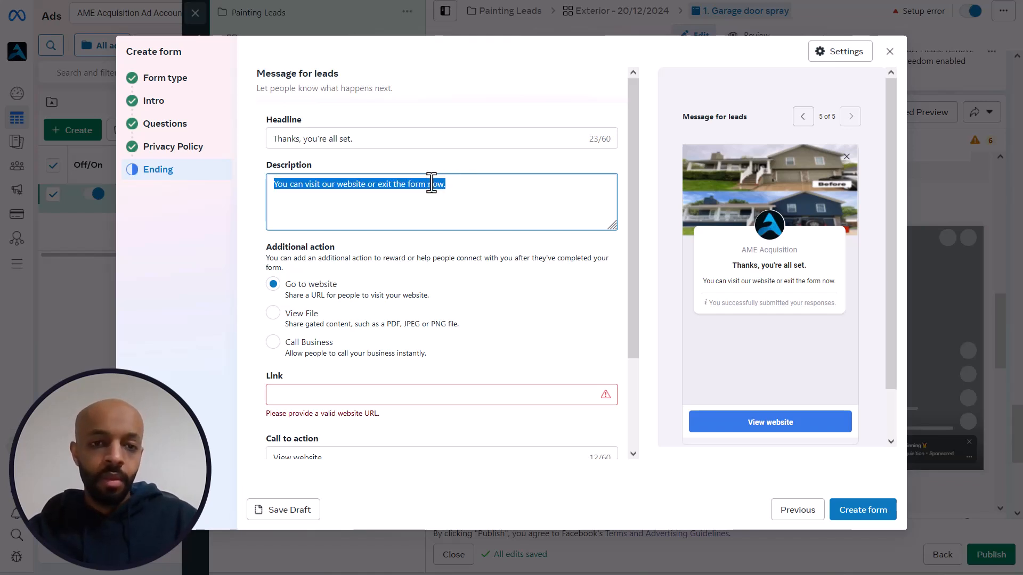
text(Please have your phone nearby - we'll be getting in touch soon.  Or hit the link below to schedule a day & time for your quote now. Talk soon!)
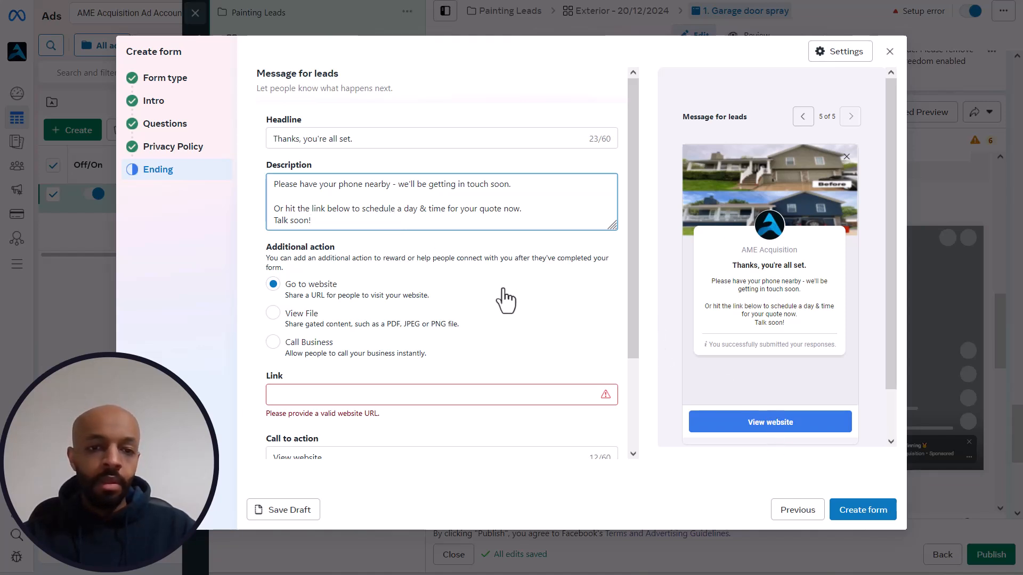
scroll(502, 298, down, 1)
scroll(496, 266, down, 1)
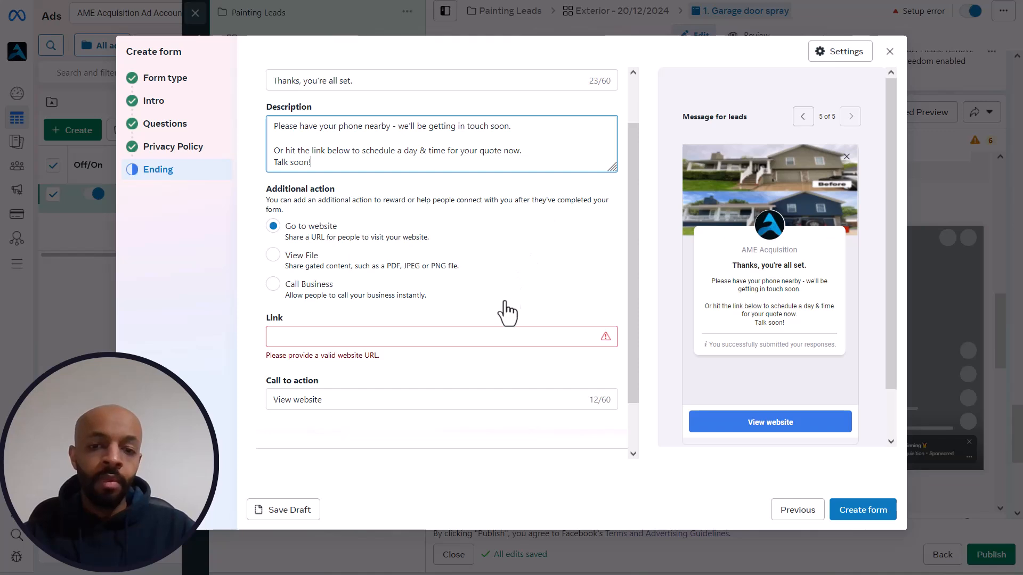
click(492, 340)
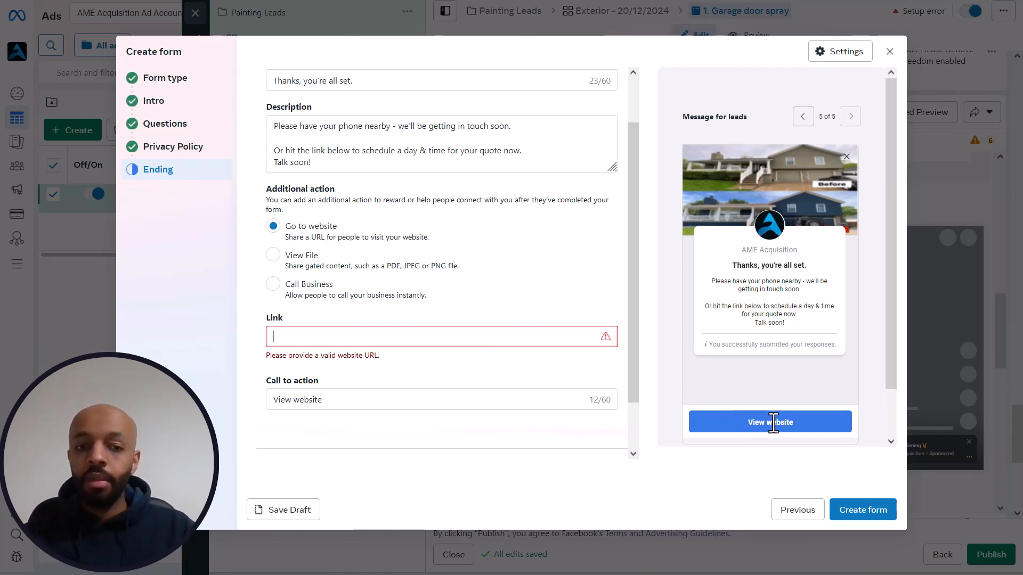
text(ww)
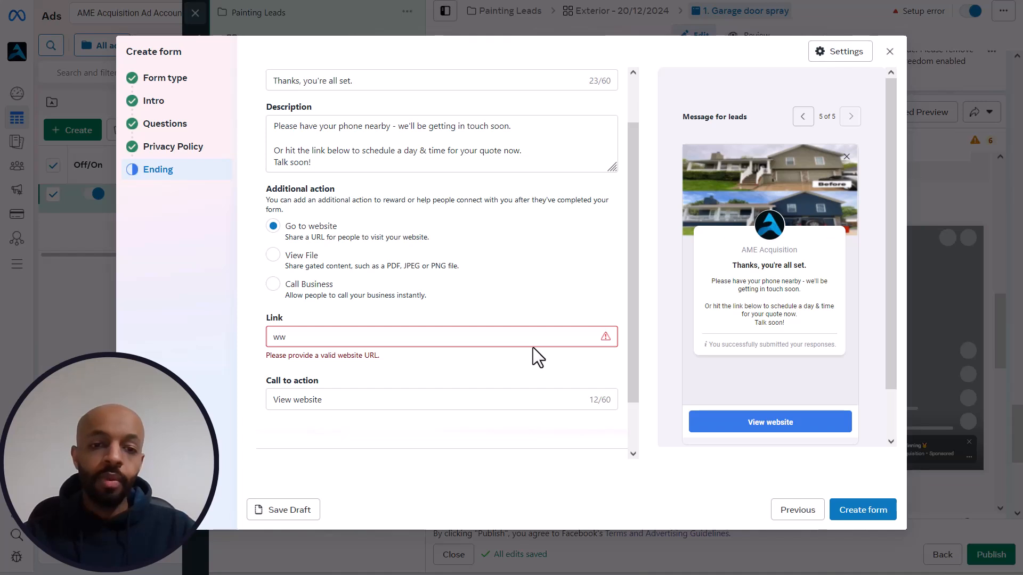
text(w.amea)
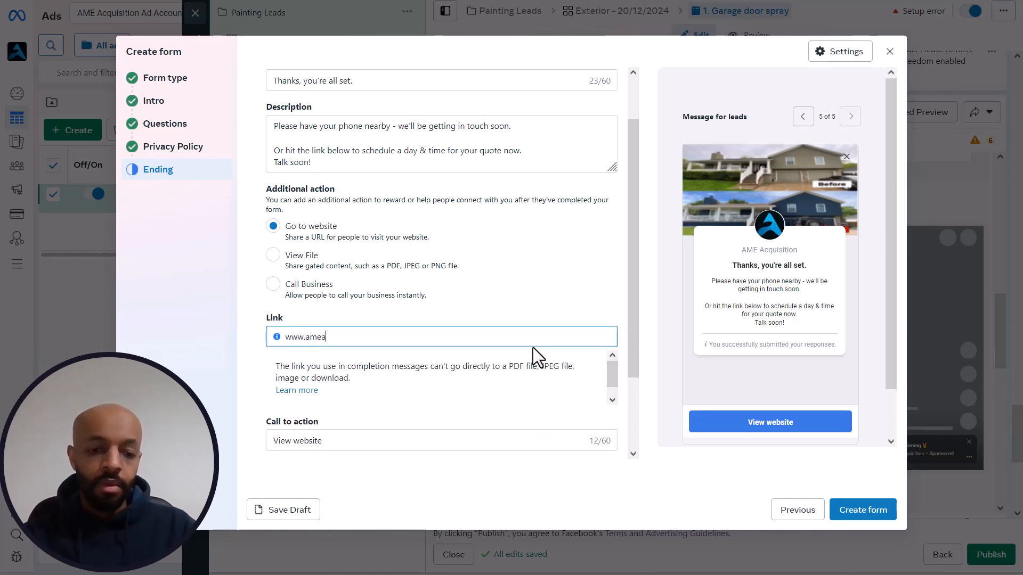
text(cquisitio)
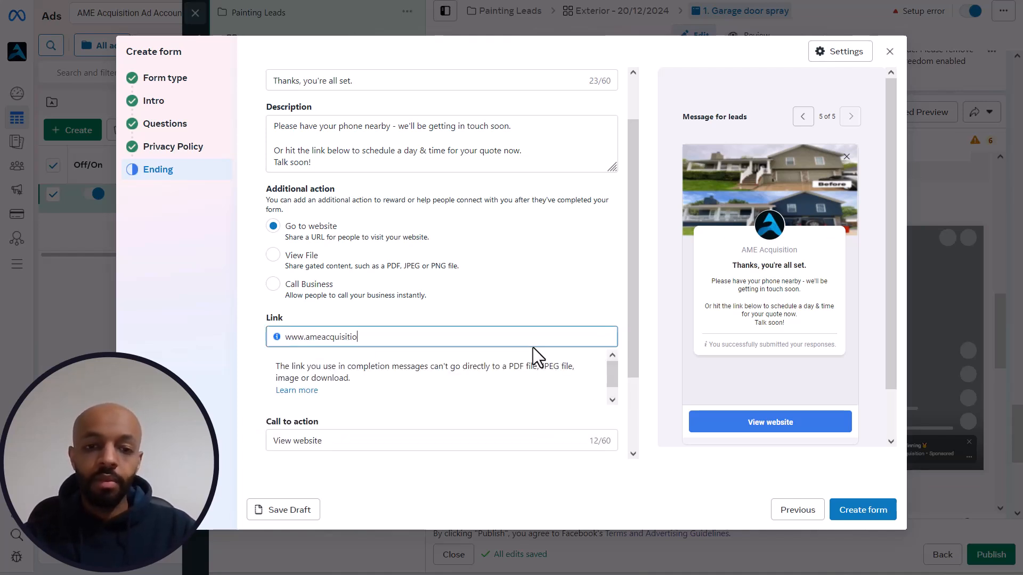
text(n.com)
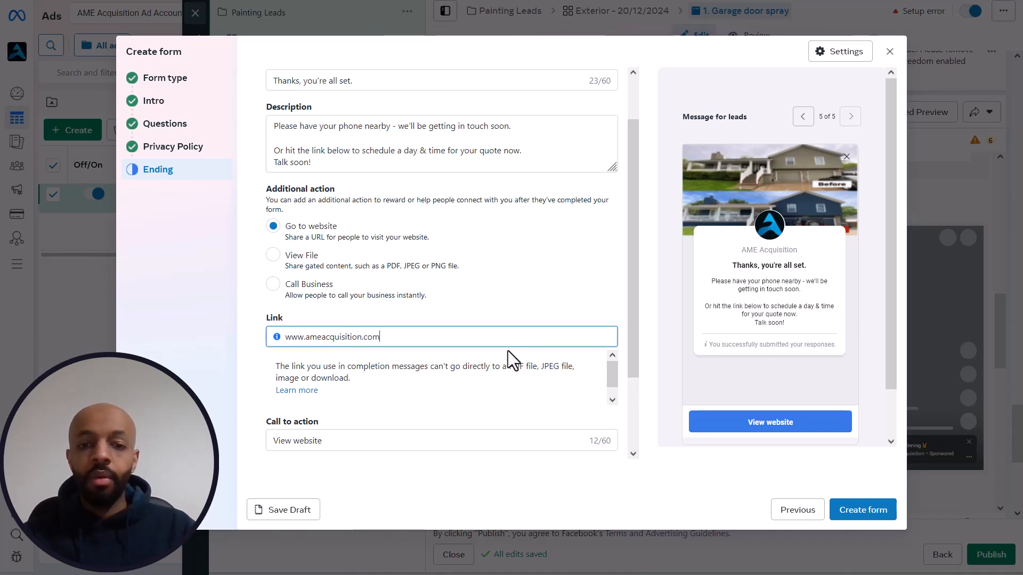
click(561, 306)
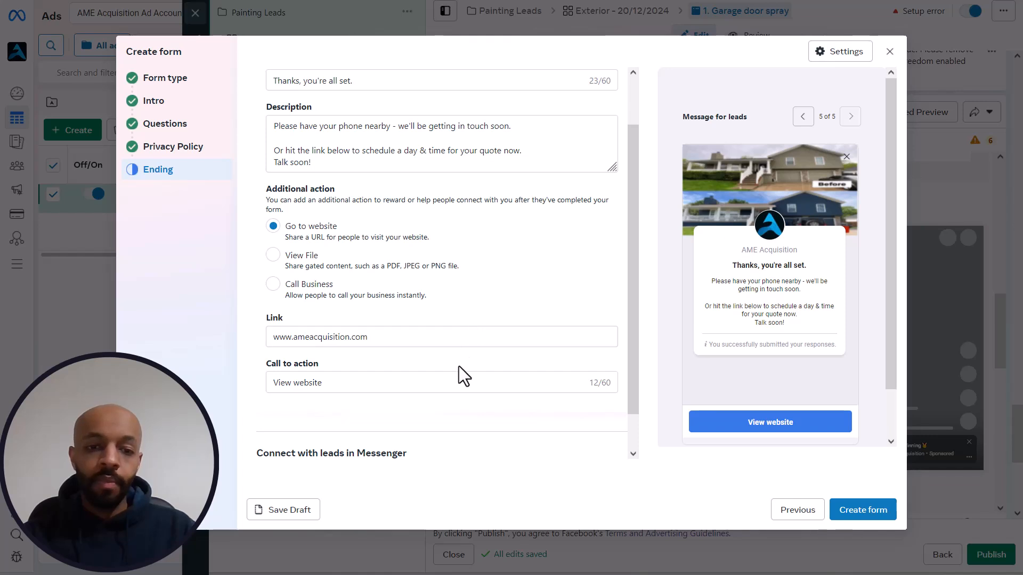
Change the ending's call to action text to "Book Your Free Quote Now"
click(396, 386)
key(ctrl+a)
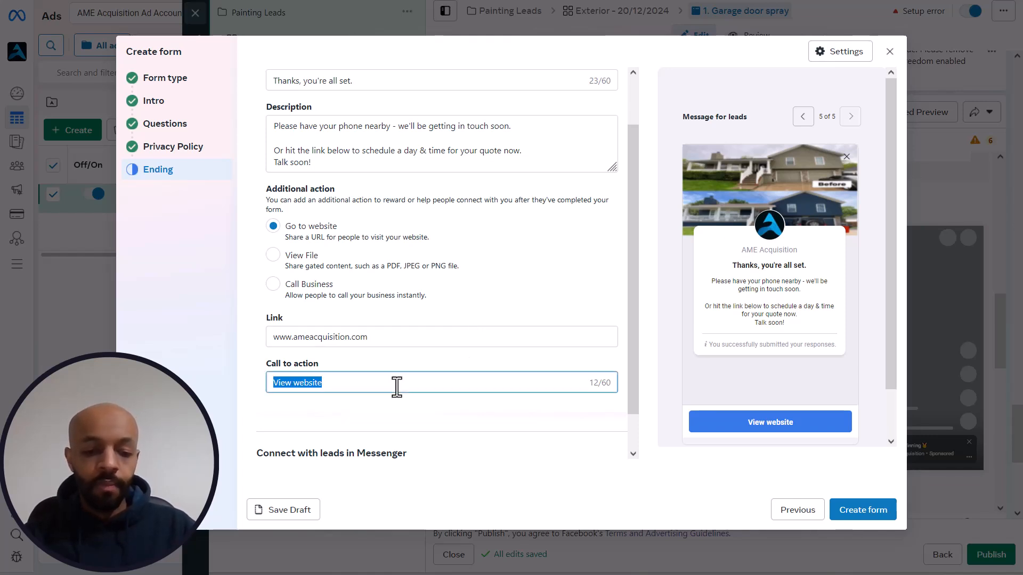
text(Book Your Free Quote Now)
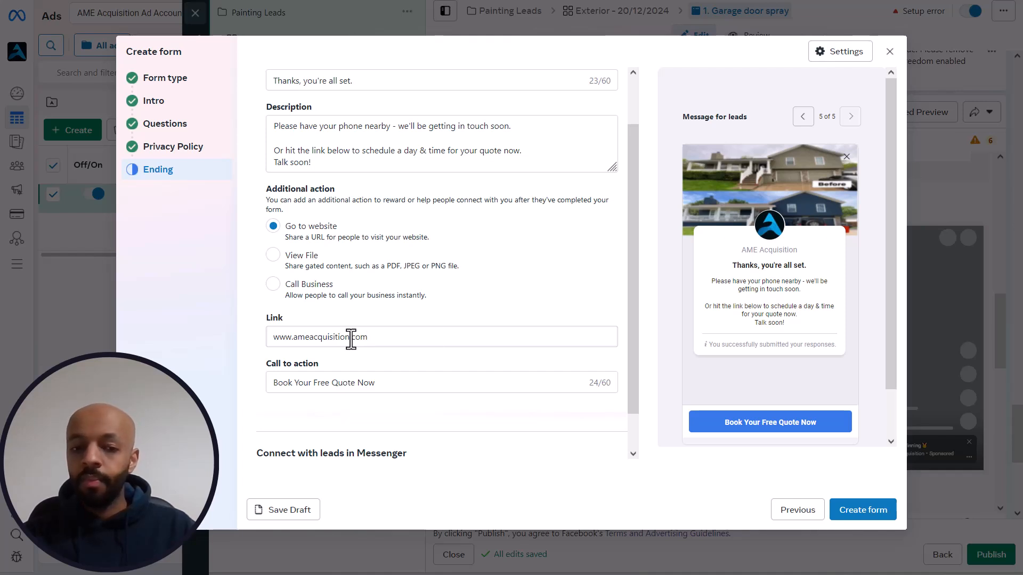
scroll(541, 281, down, 1)
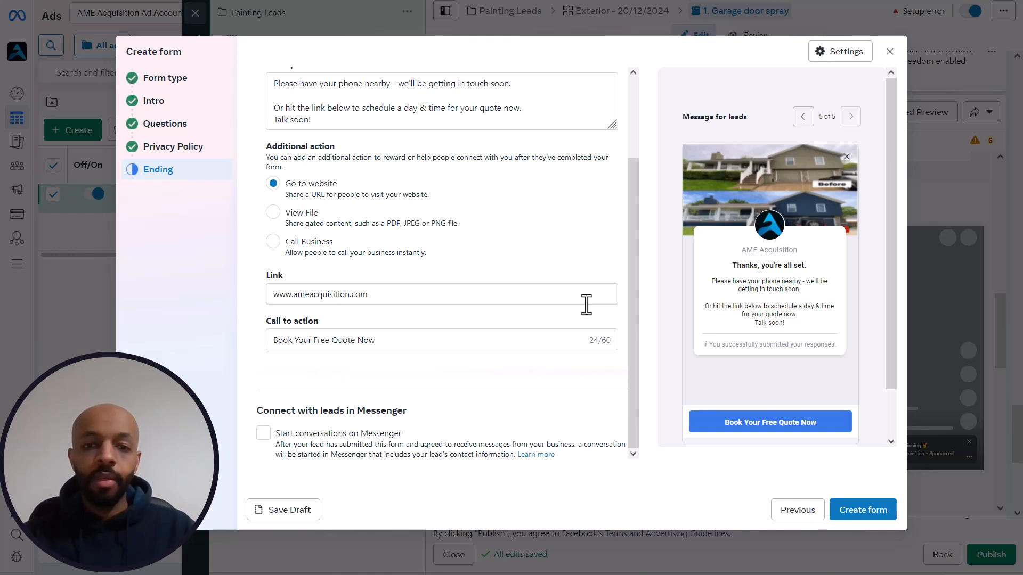
scroll(586, 305, up, 2)
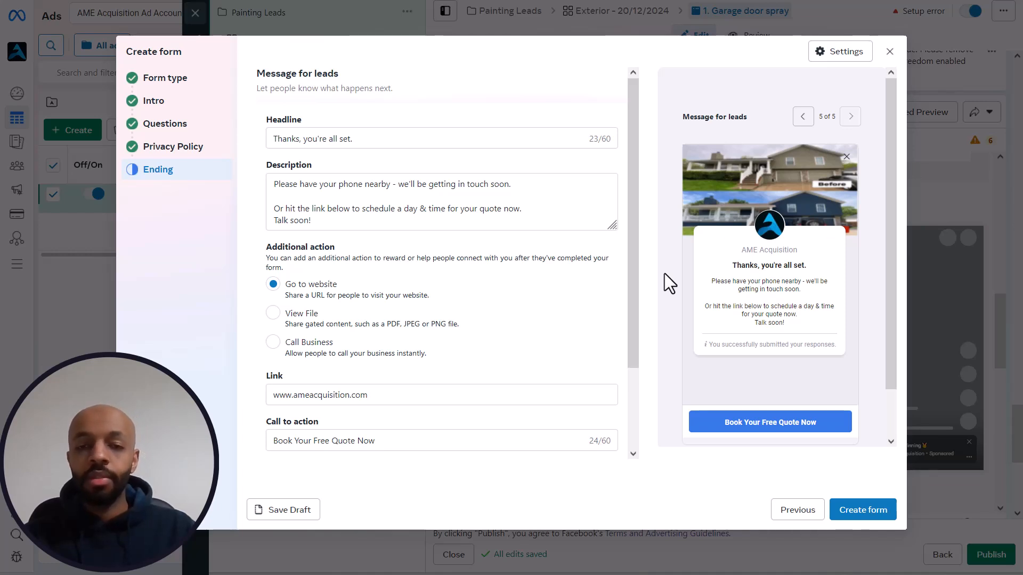
Set the form's sharing to Open in the form settings so anyone can submit it
click(841, 53)
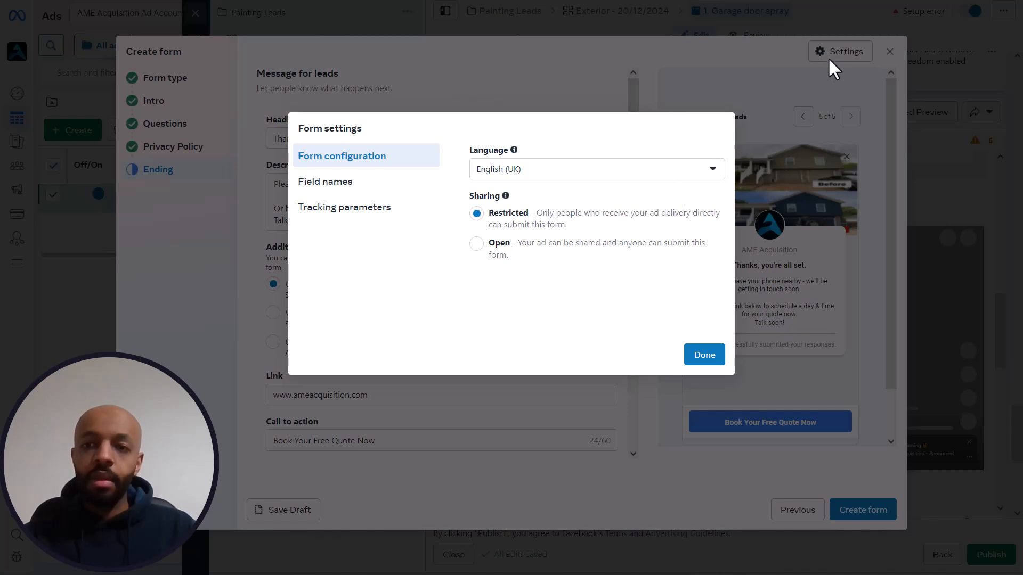
click(478, 244)
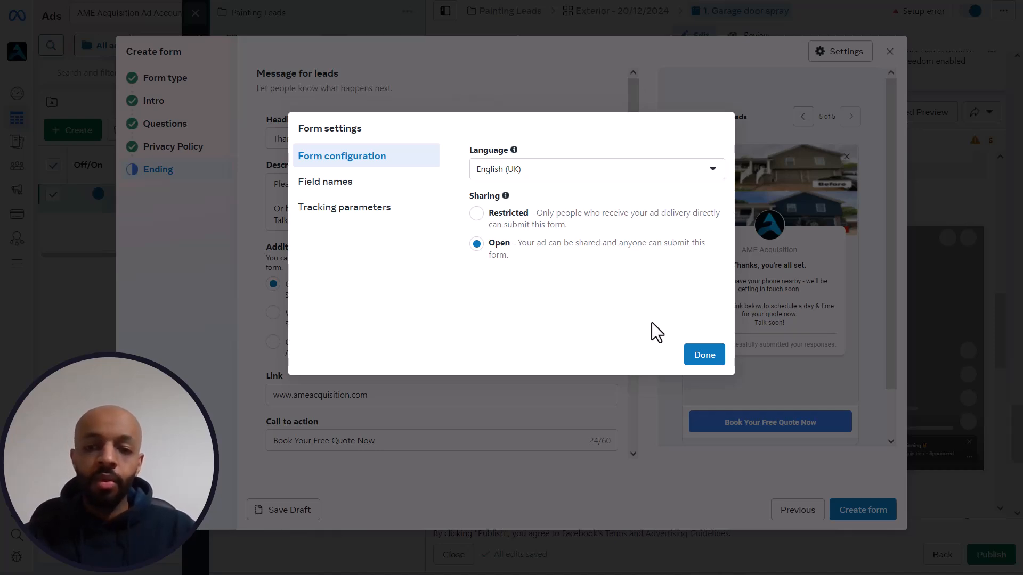
click(693, 354)
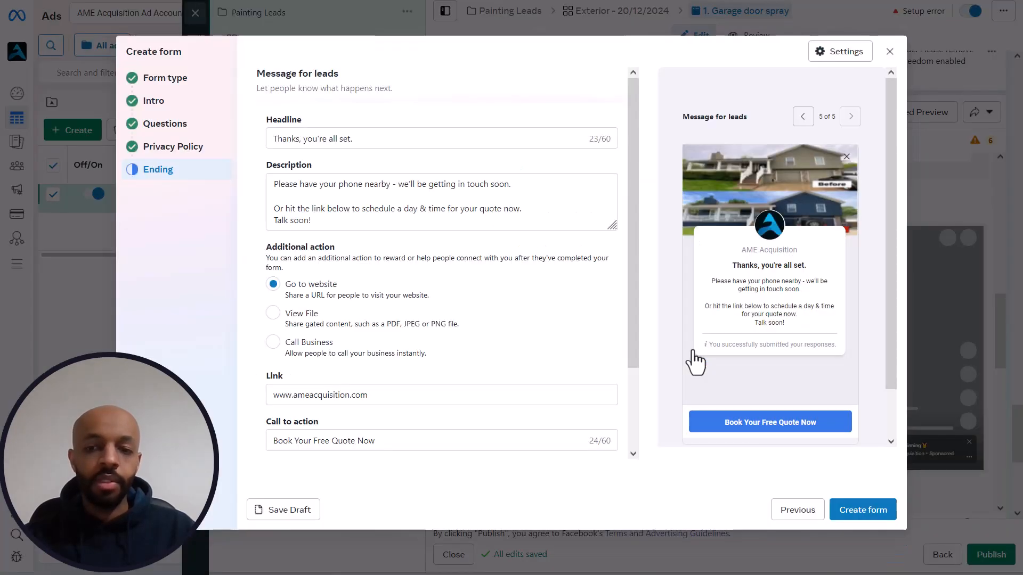
scroll(577, 318, down, 2)
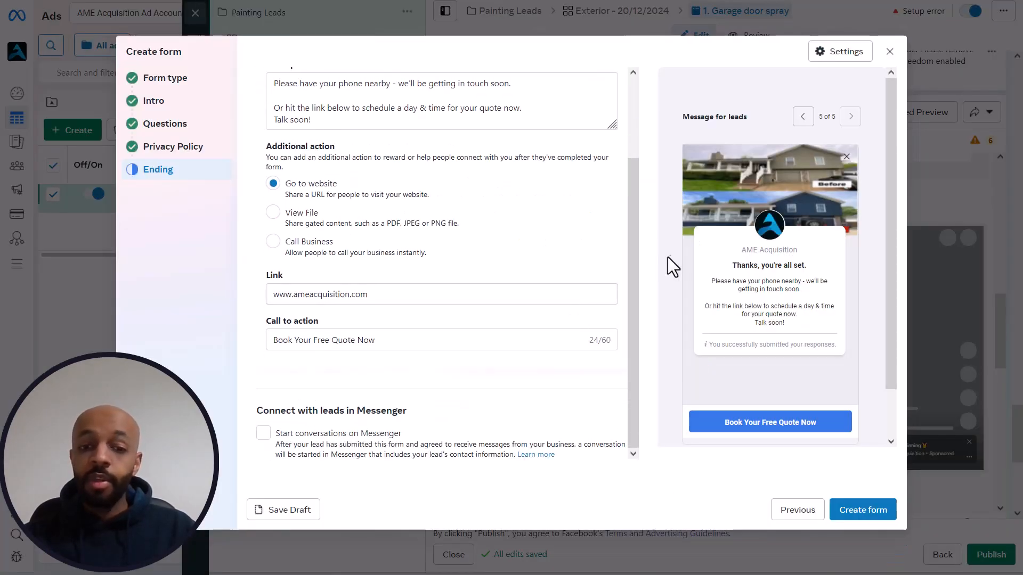
scroll(671, 256, down, 1)
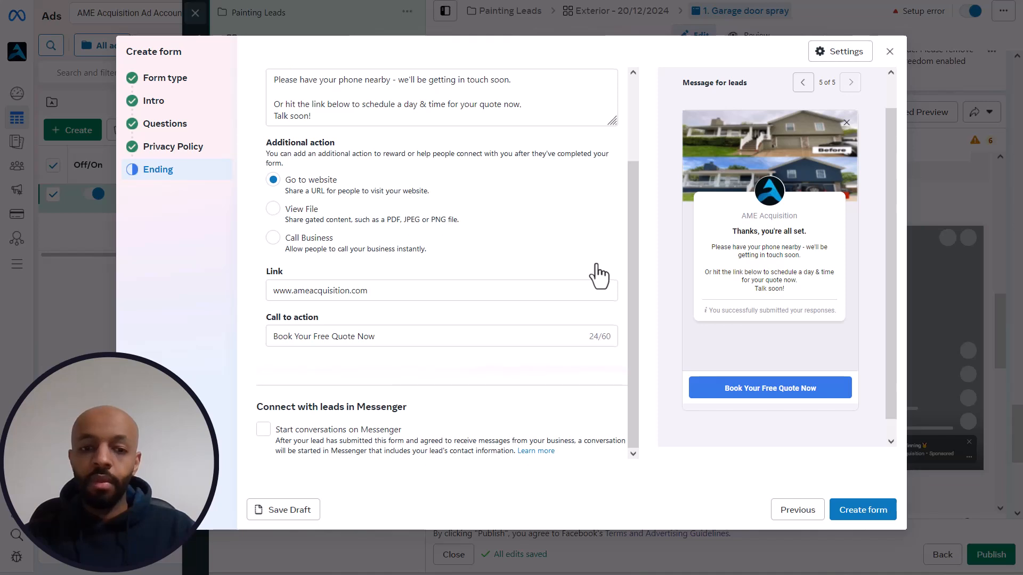
scroll(773, 302, up, 1)
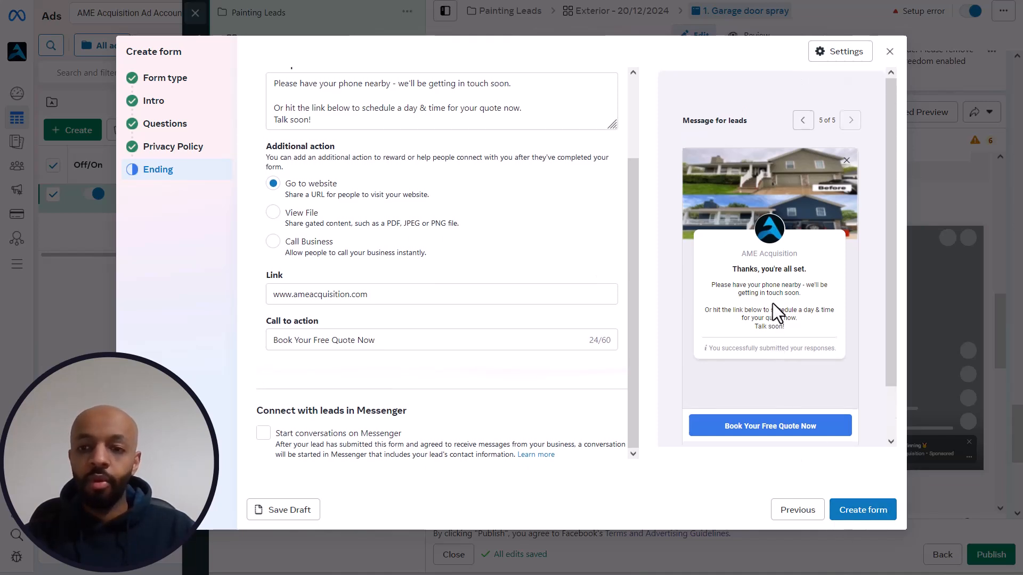
Review every page of the lead form preview, from the custom questions and contact information through the privacy review to the ending message
click(804, 118)
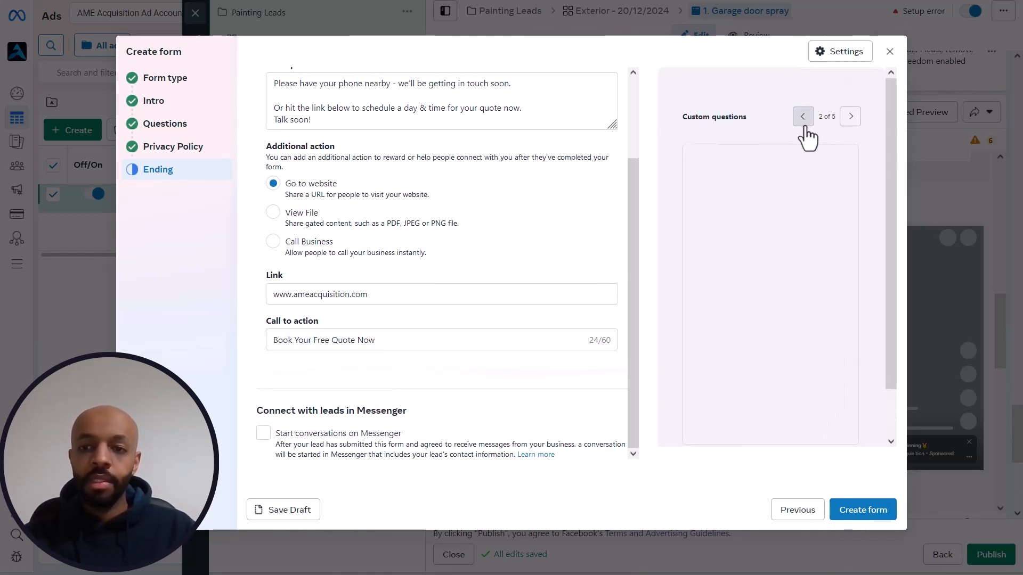
scroll(772, 190, up, 3)
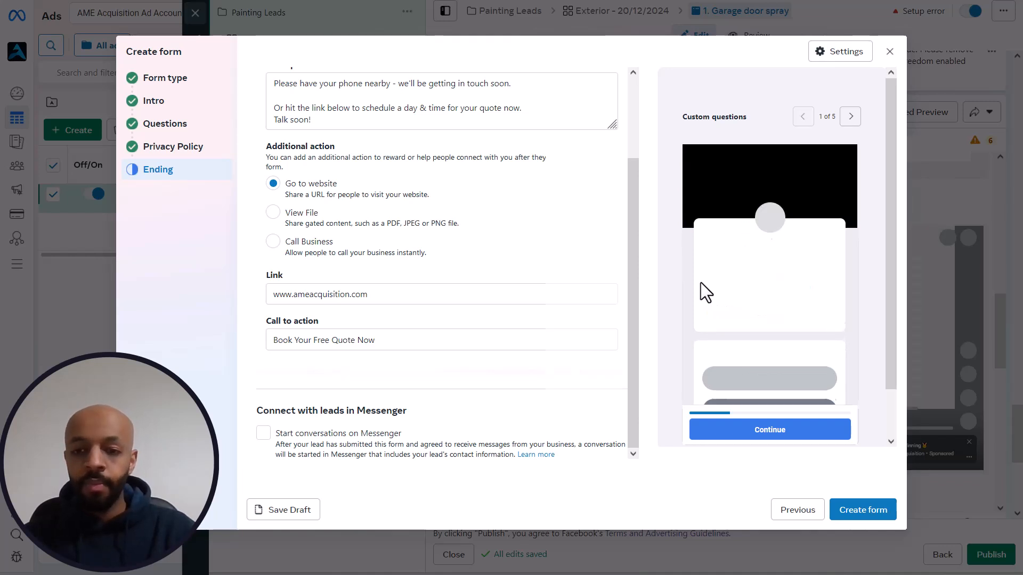
scroll(692, 264, down, 2)
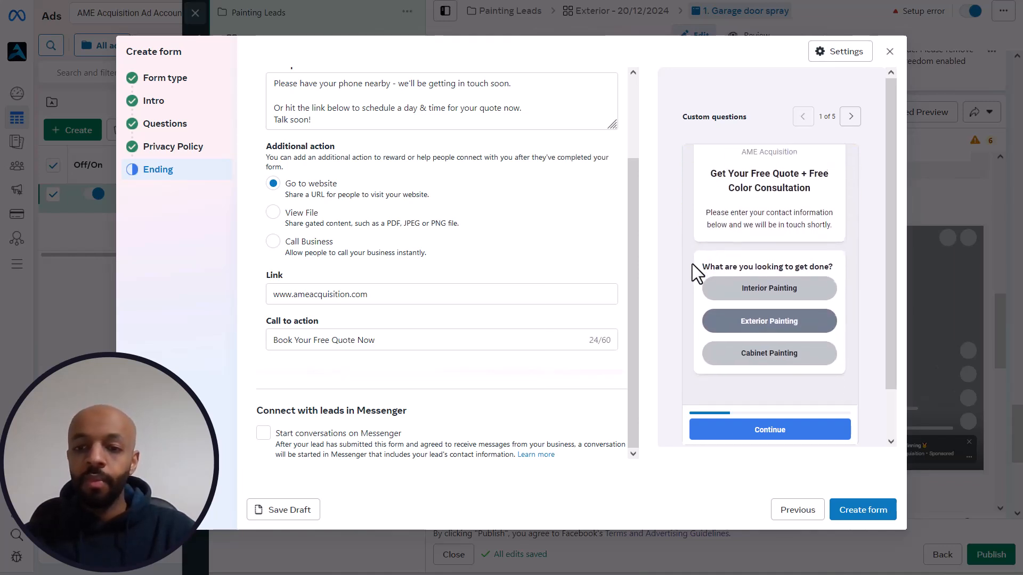
click(849, 119)
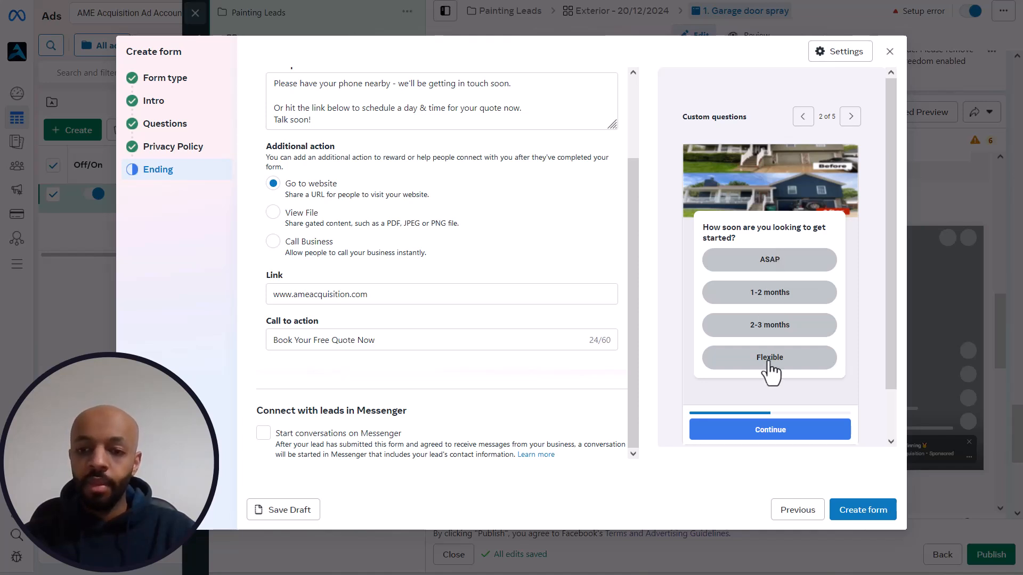
click(850, 118)
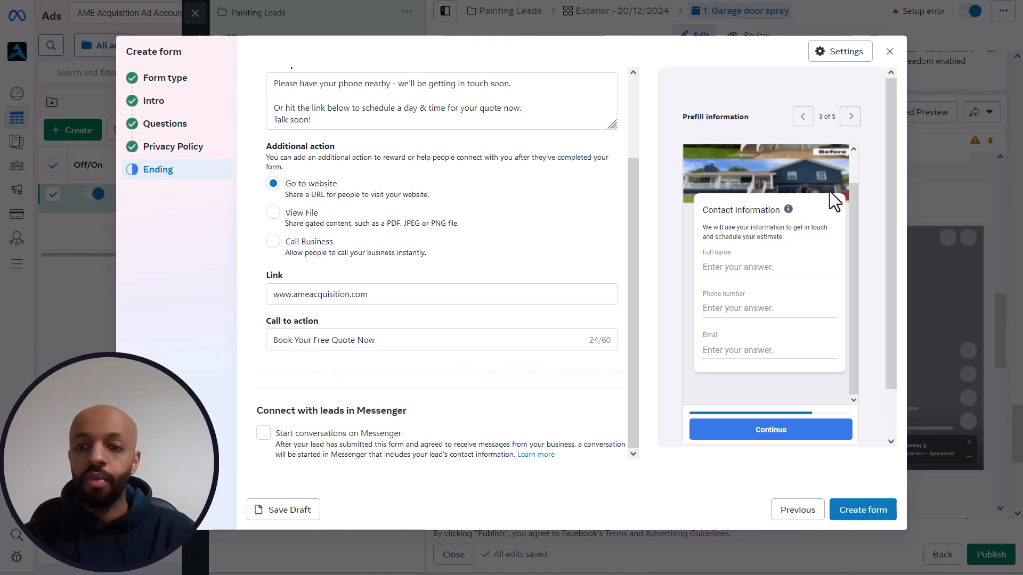
click(849, 118)
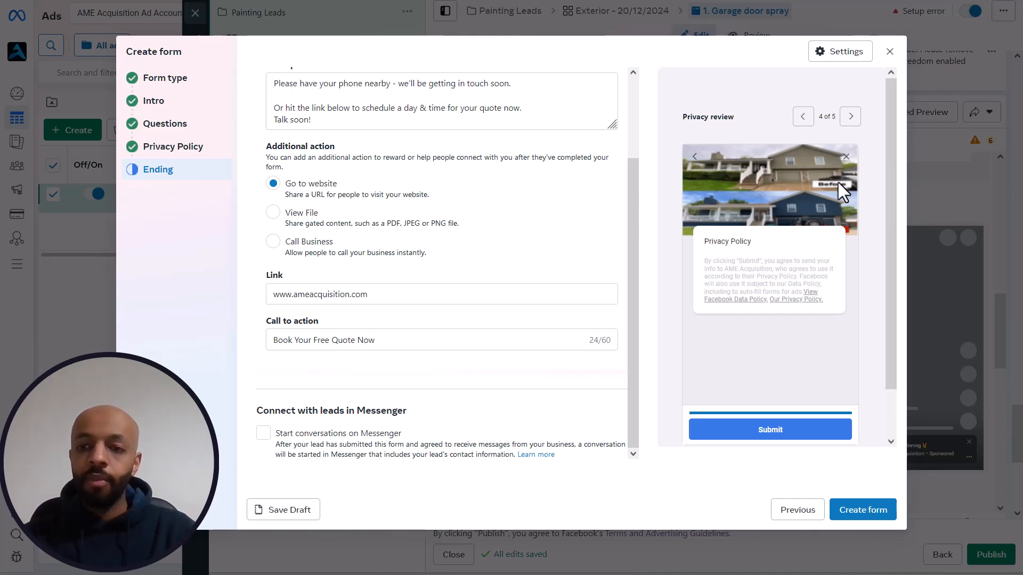
click(848, 118)
scroll(790, 233, down, 1)
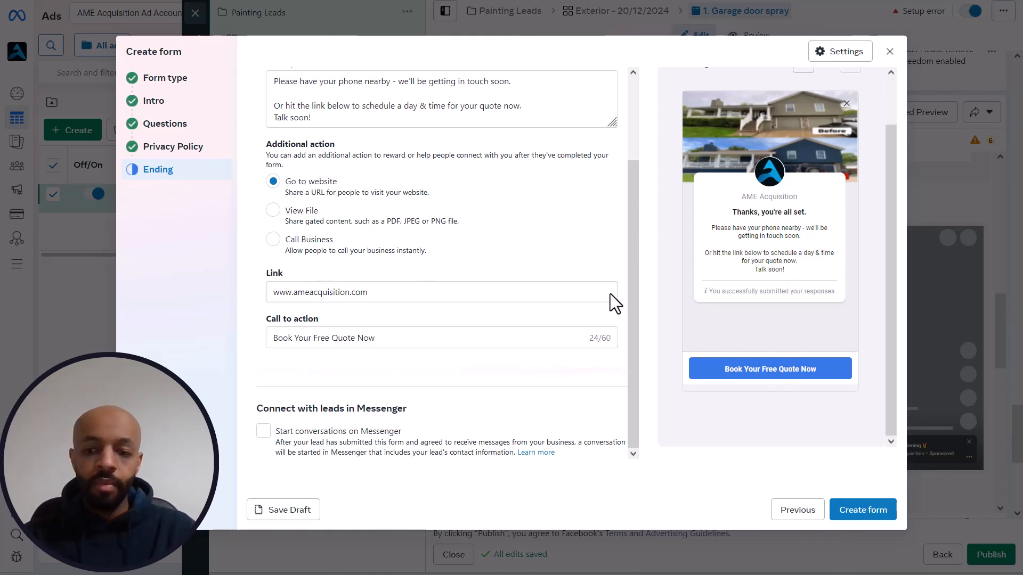
Create the instant form, check its entry and follow-up options in the ad's Destination section, and close the ad editor
click(852, 510)
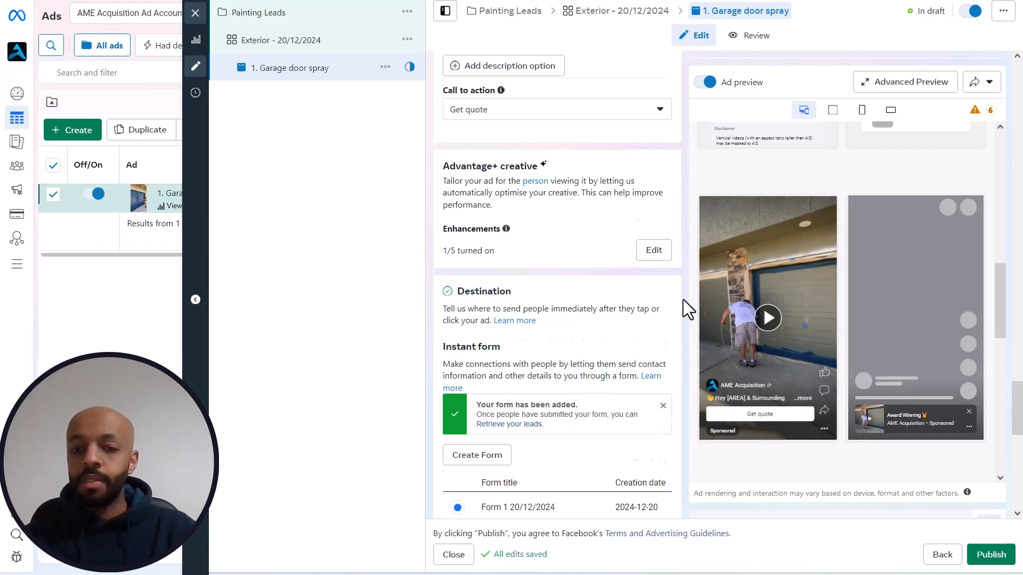
scroll(683, 299, down, 2)
scroll(684, 300, down, 1)
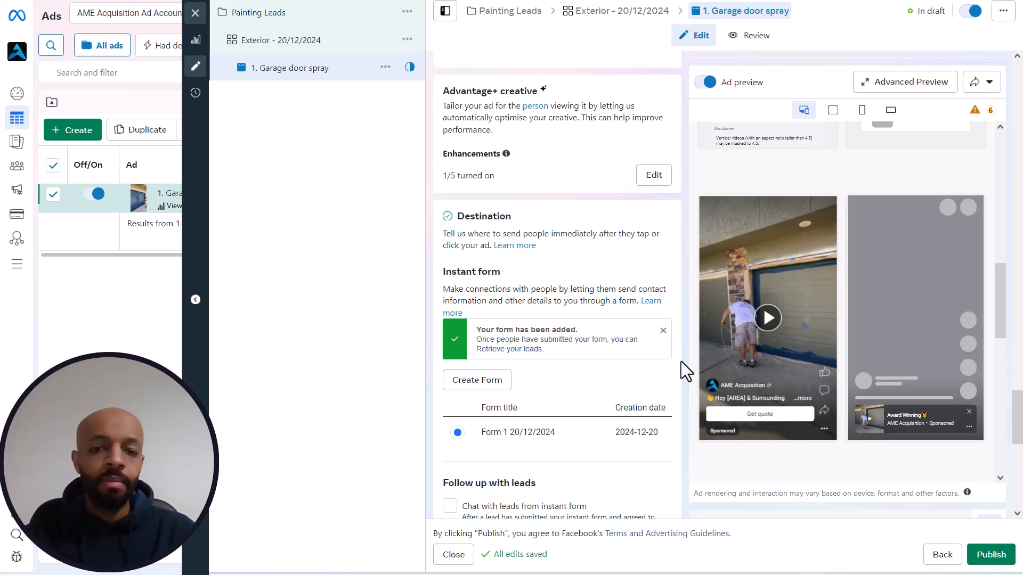
scroll(682, 368, down, 5)
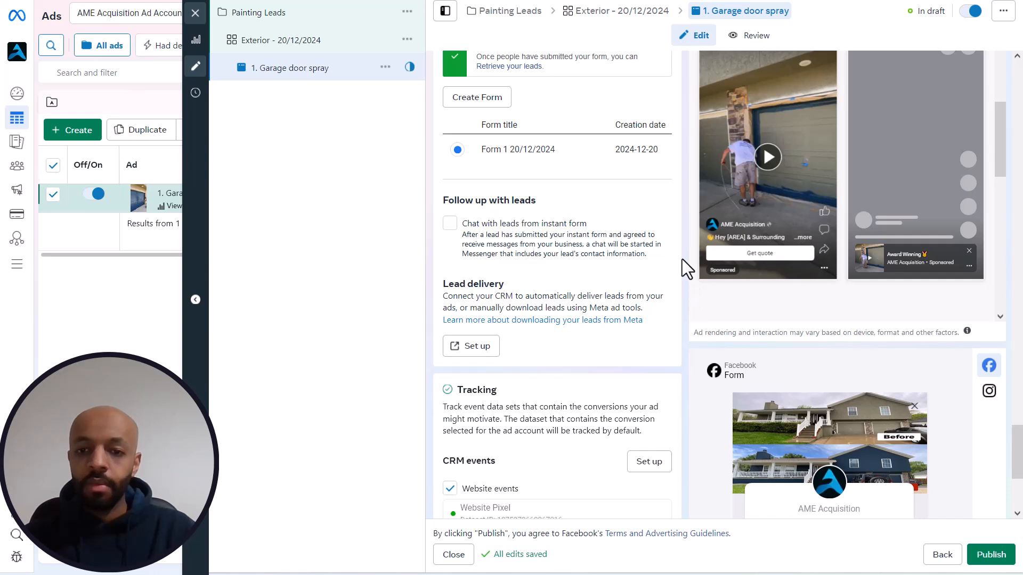
scroll(682, 259, up, 1)
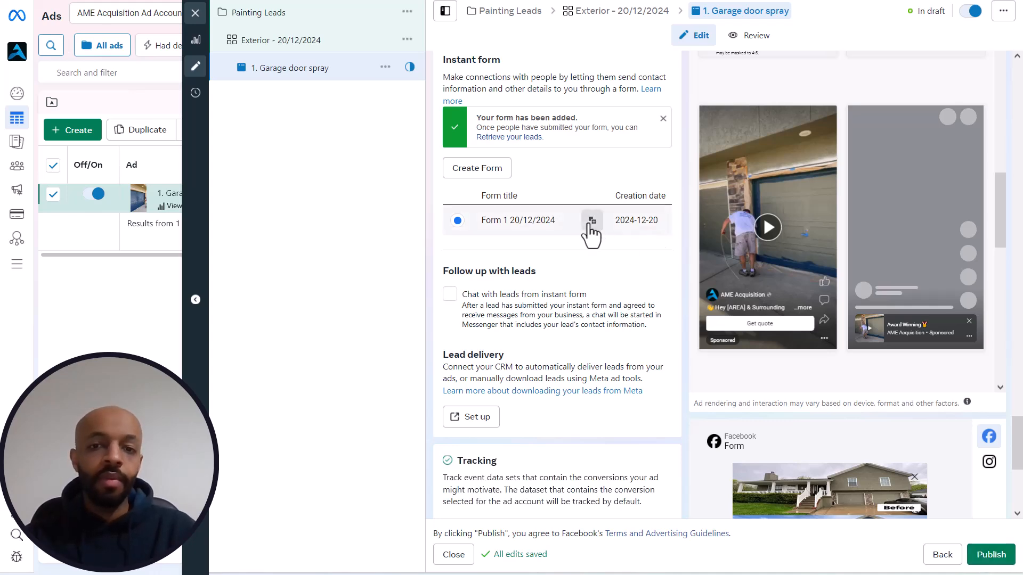
scroll(589, 233, up, 1)
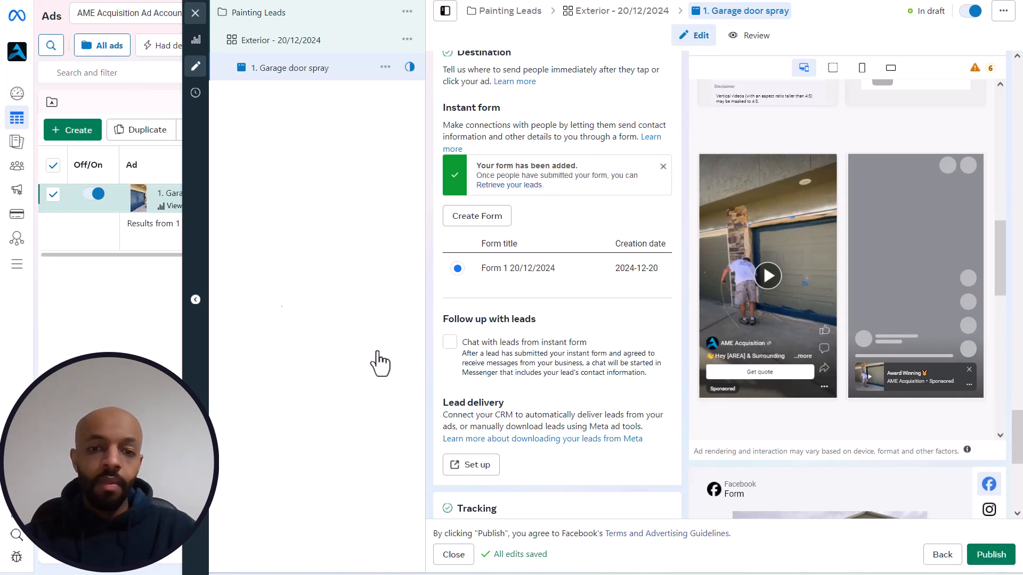
click(198, 247)
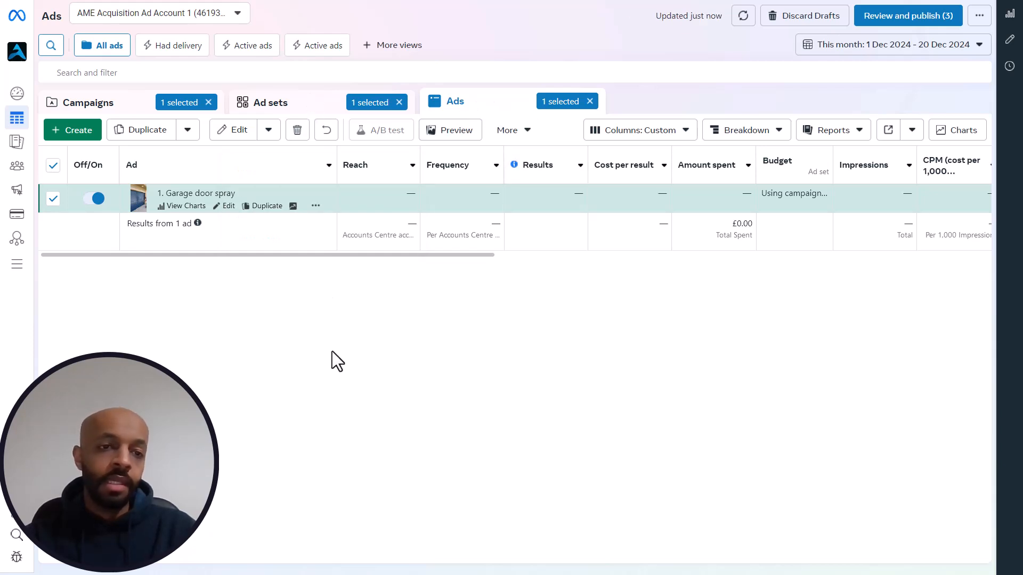
click(70, 135)
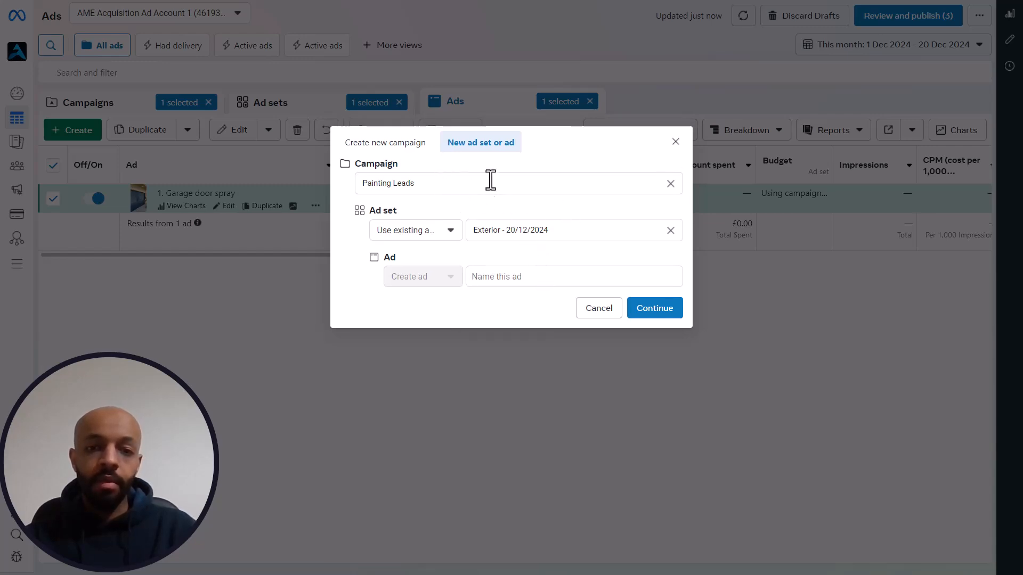
click(534, 275)
text(2. Selfie video)
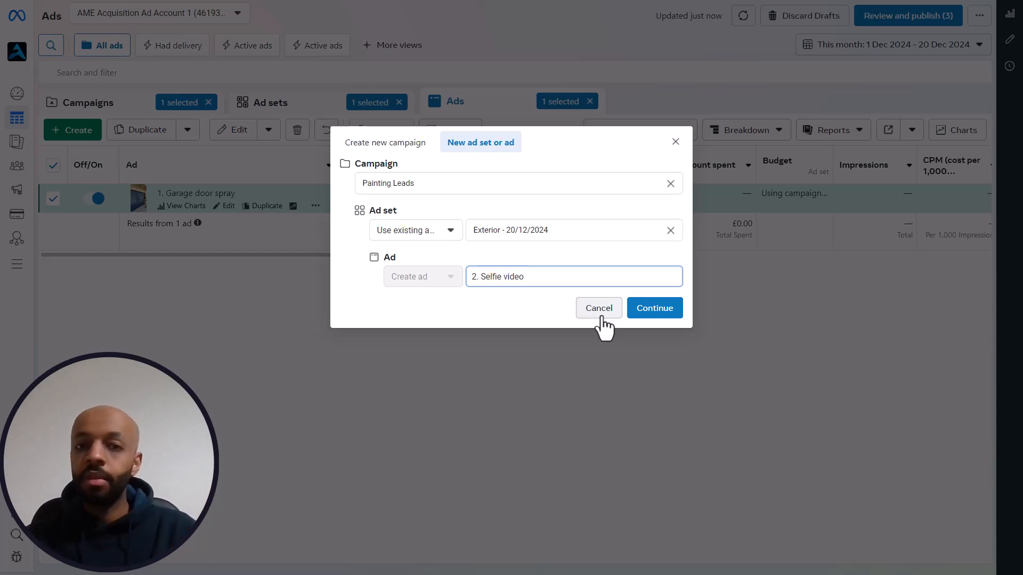
click(599, 309)
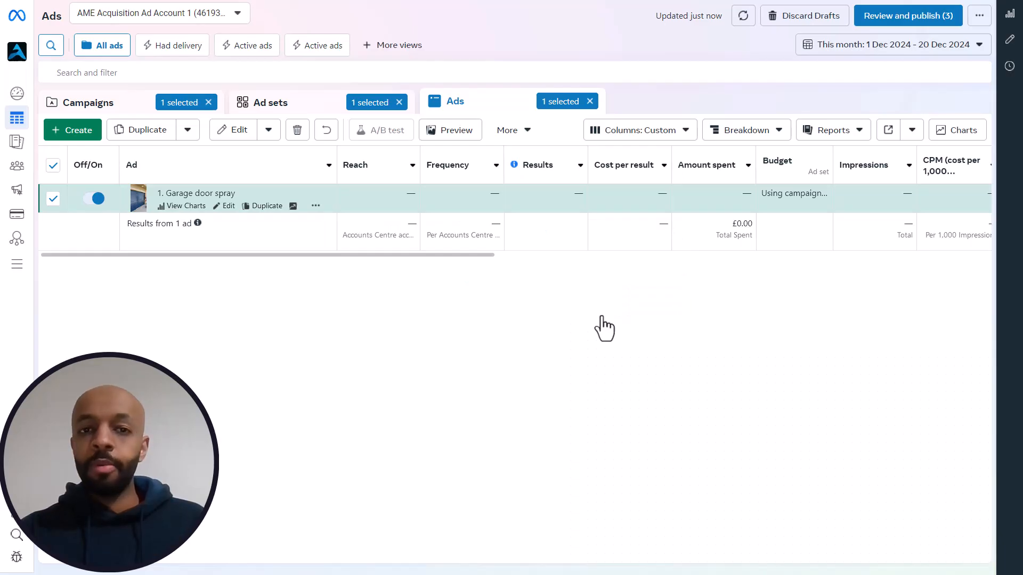
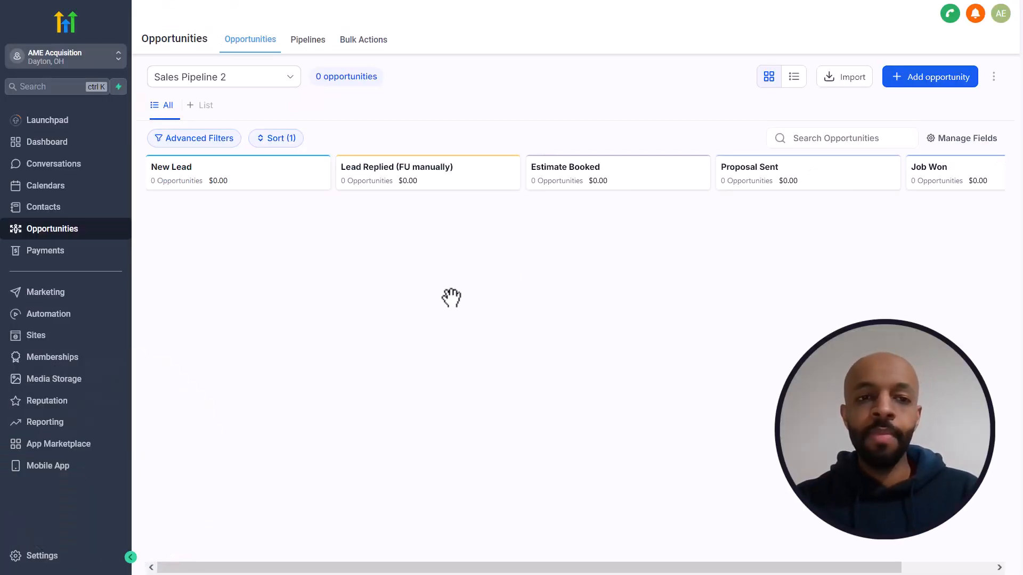
Switch to GoHighLevel and look across the opportunity stages of Sales Pipeline 2, starting from New Lead
scroll(461, 287, right, 2)
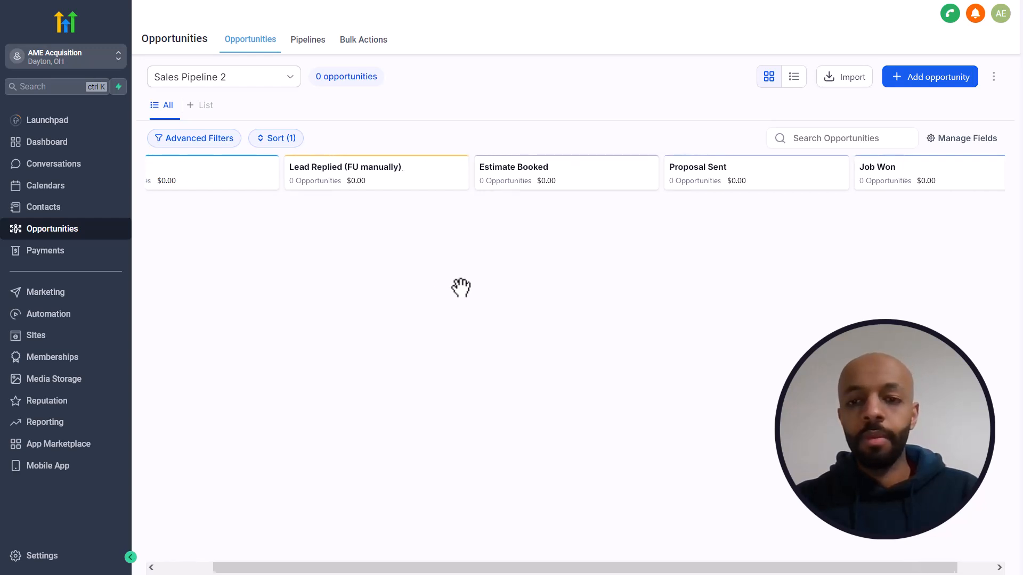
scroll(461, 287, right, 1)
scroll(461, 287, left, 4)
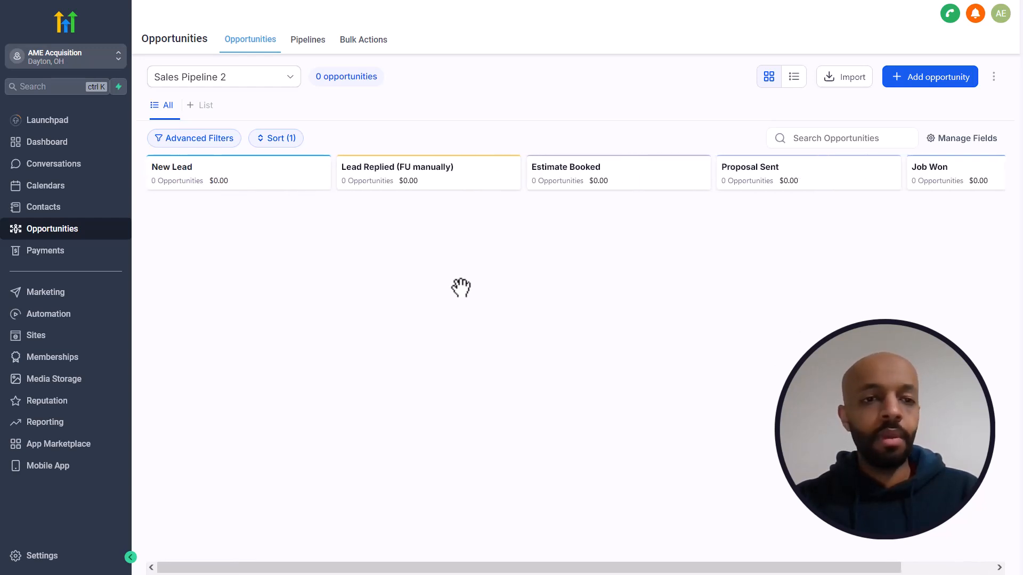
scroll(461, 288, right, 2)
scroll(460, 288, left, 2)
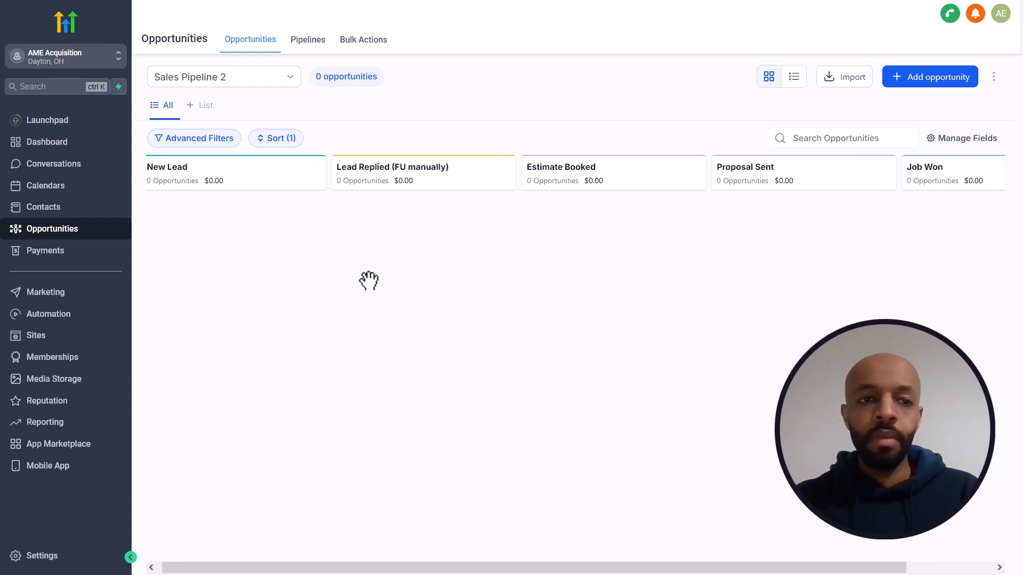
scroll(288, 258, left, 1)
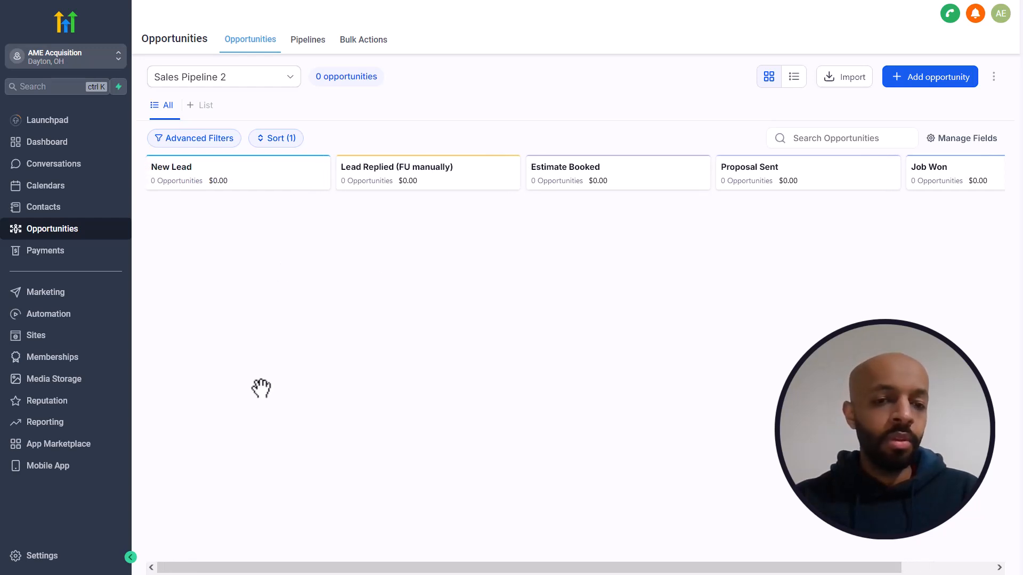
In the Integrations settings, connect the location's Facebook account and select AME Acquisition Ad Account 1 as its ad account
click(42, 556)
scroll(65, 373, down, 3)
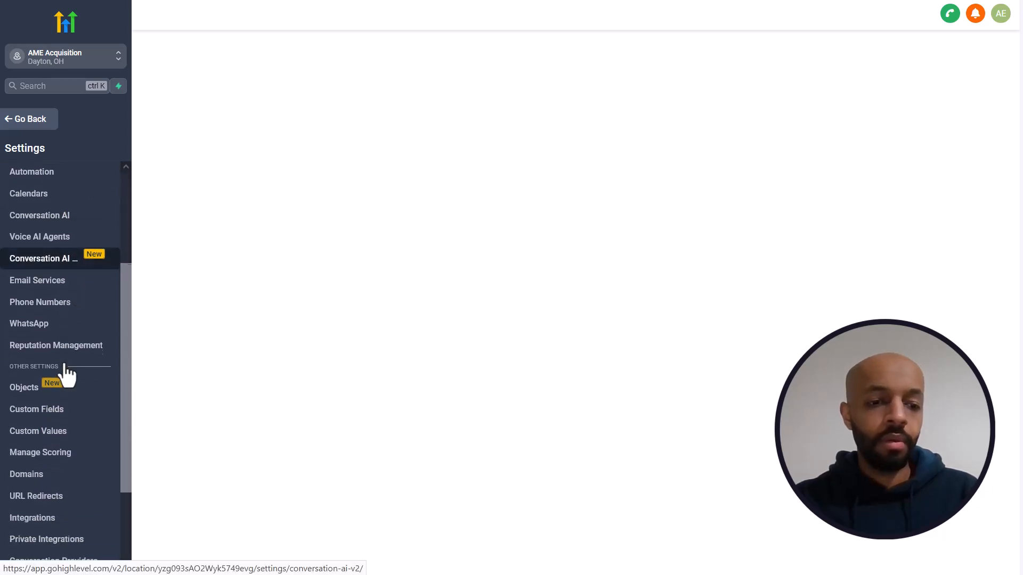
scroll(62, 397, down, 1)
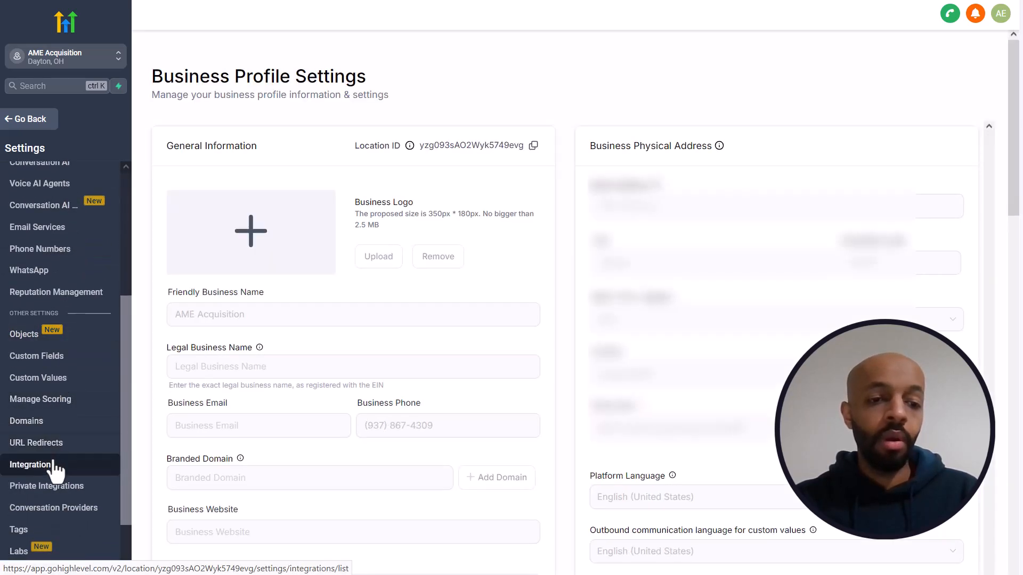
click(54, 462)
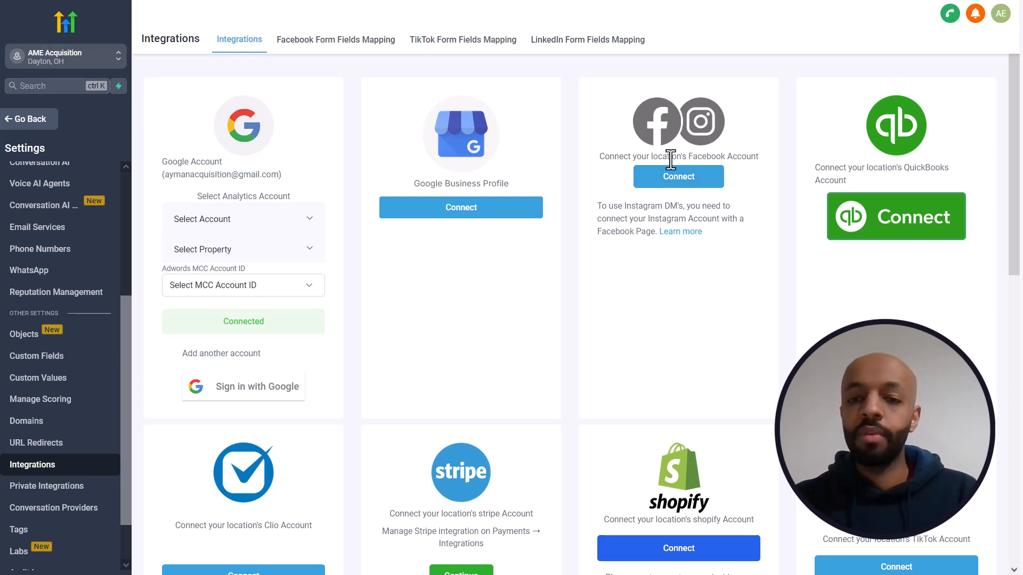
click(705, 187)
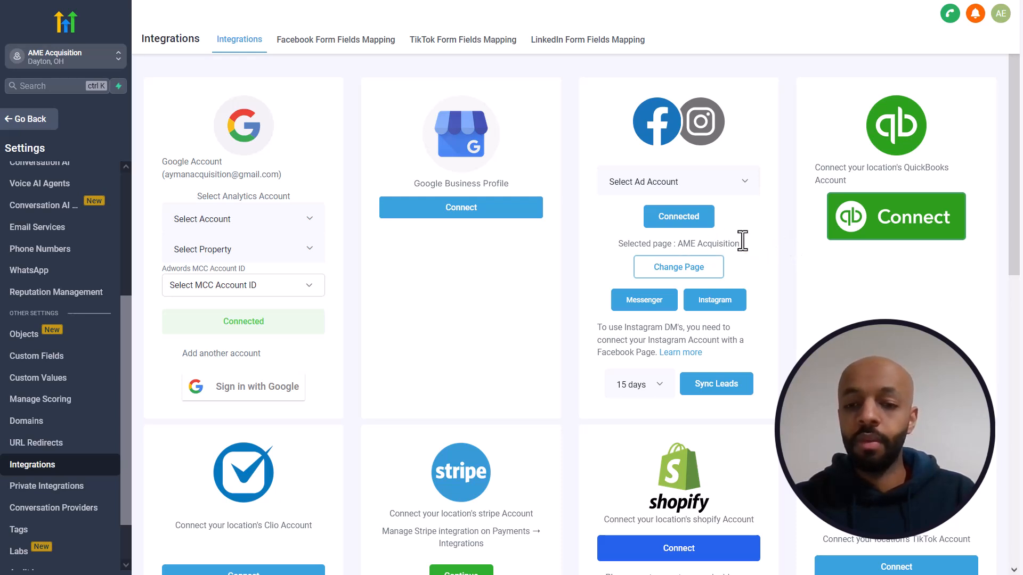
click(751, 183)
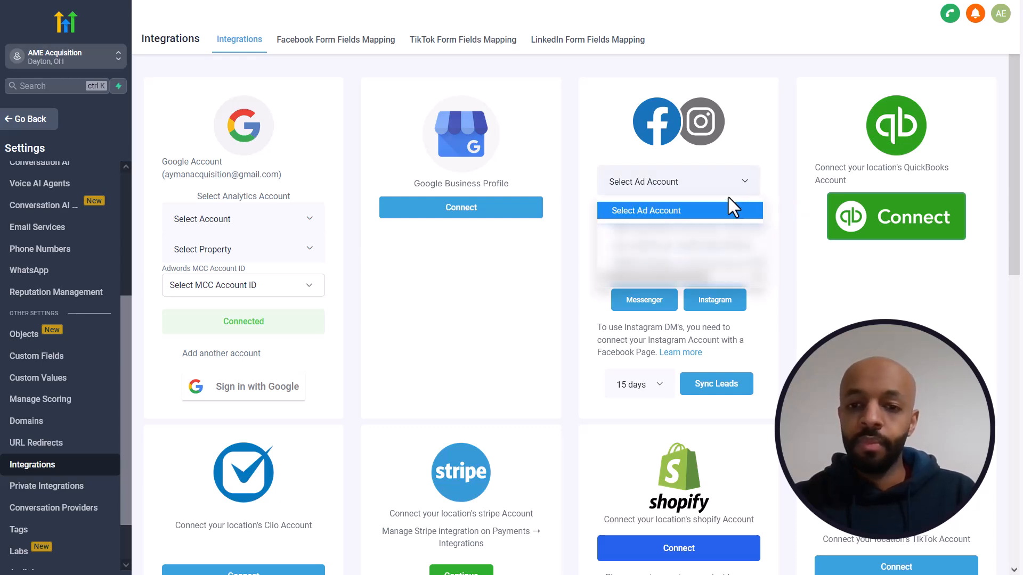
click(700, 234)
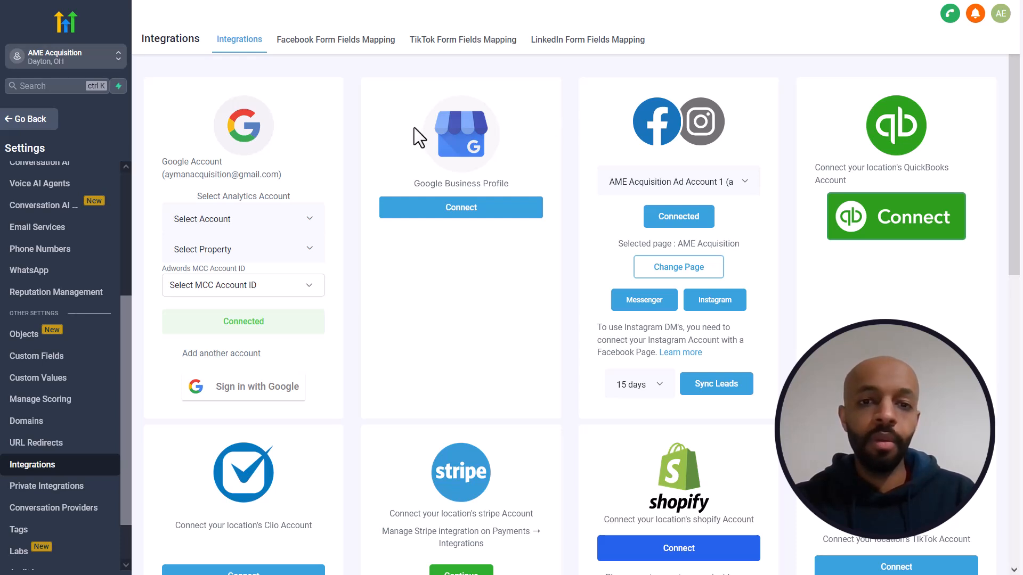
Open the Facebook form field mapping for Form 1 20/12/2024
click(335, 42)
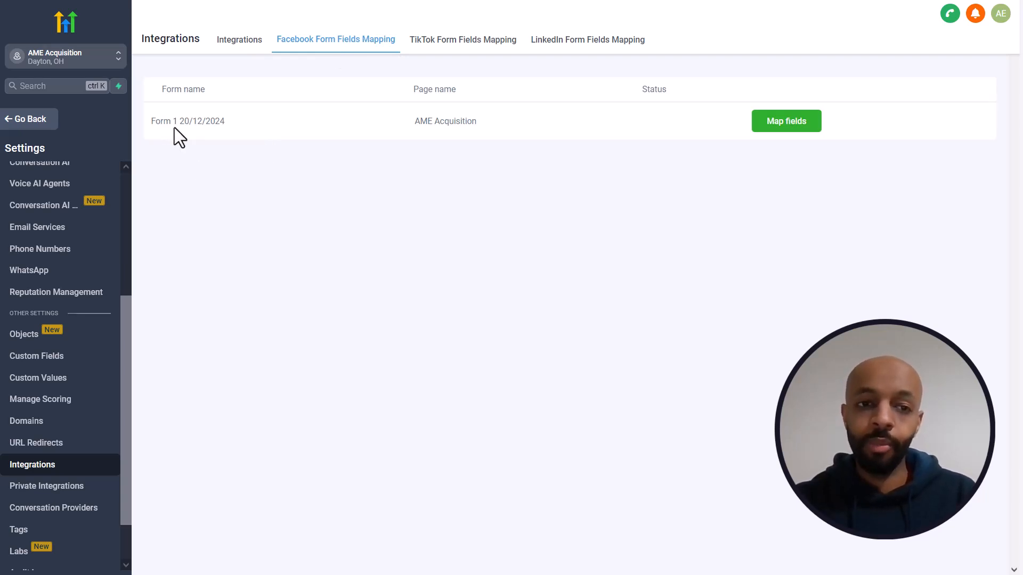
double_click(209, 144)
click(389, 158)
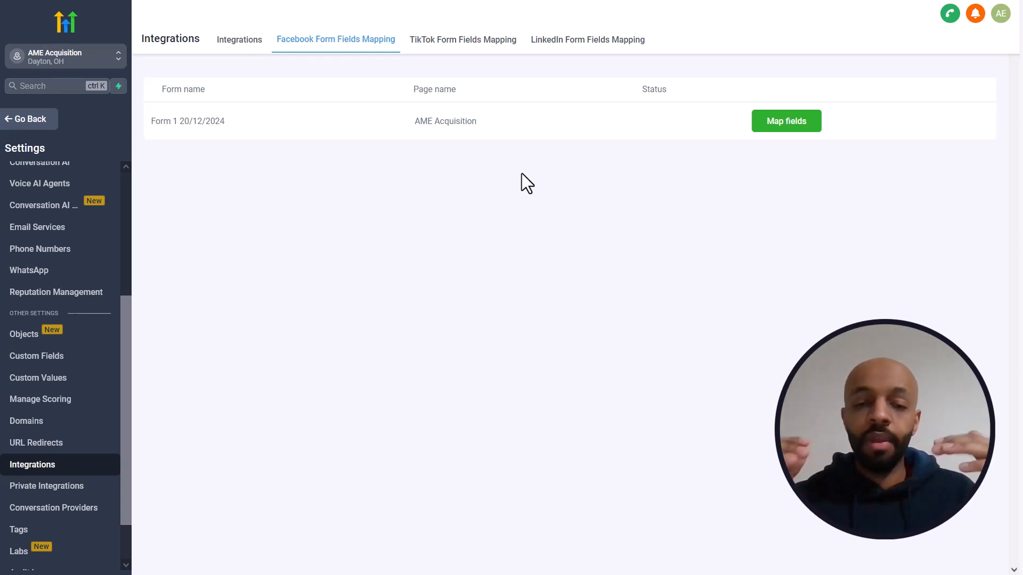
click(761, 128)
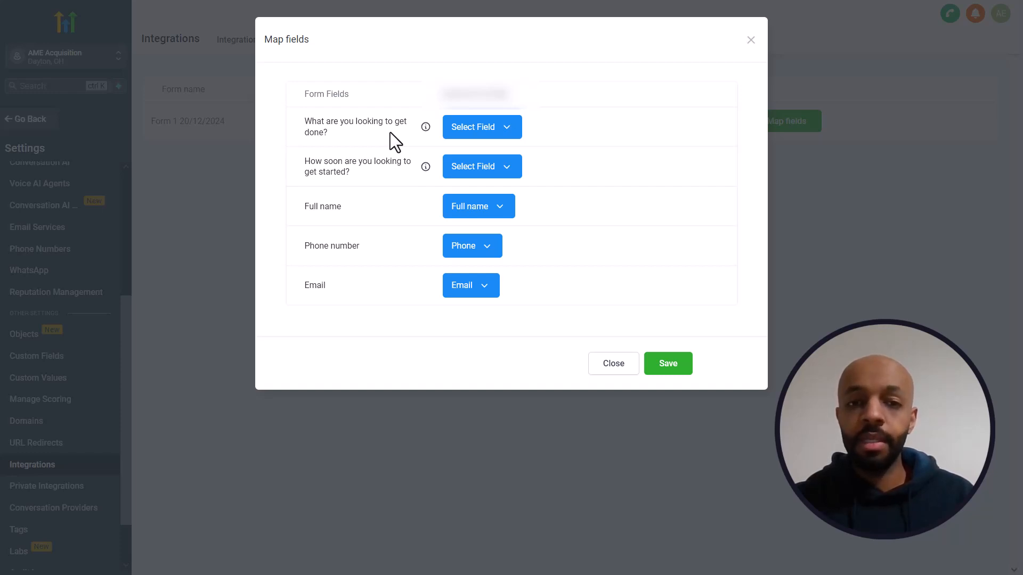
Read the mapping notes for the questions "What are you looking to get done?" and "How soon are you looking to get started?"
mouse_move(425, 129)
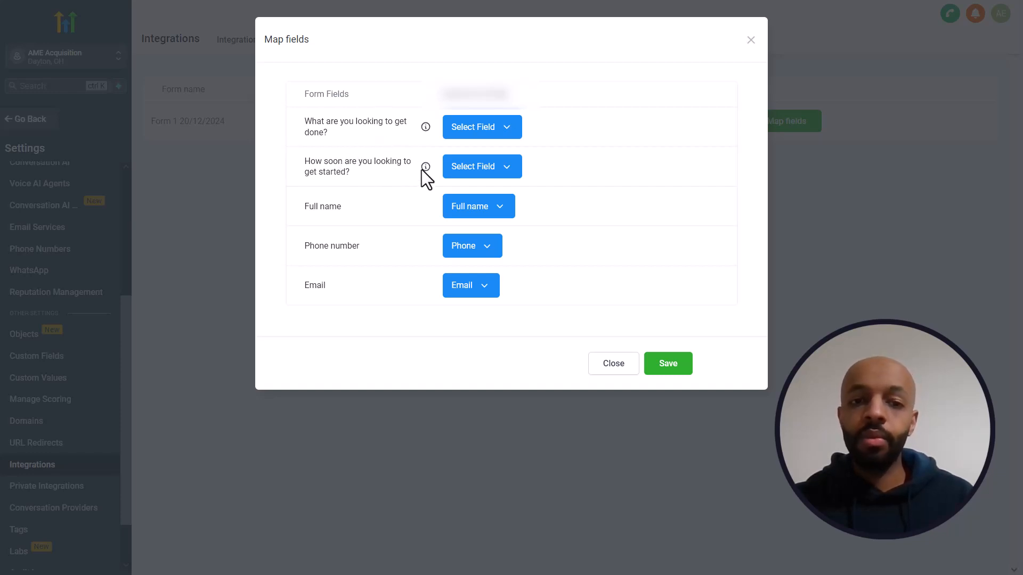
mouse_move(424, 169)
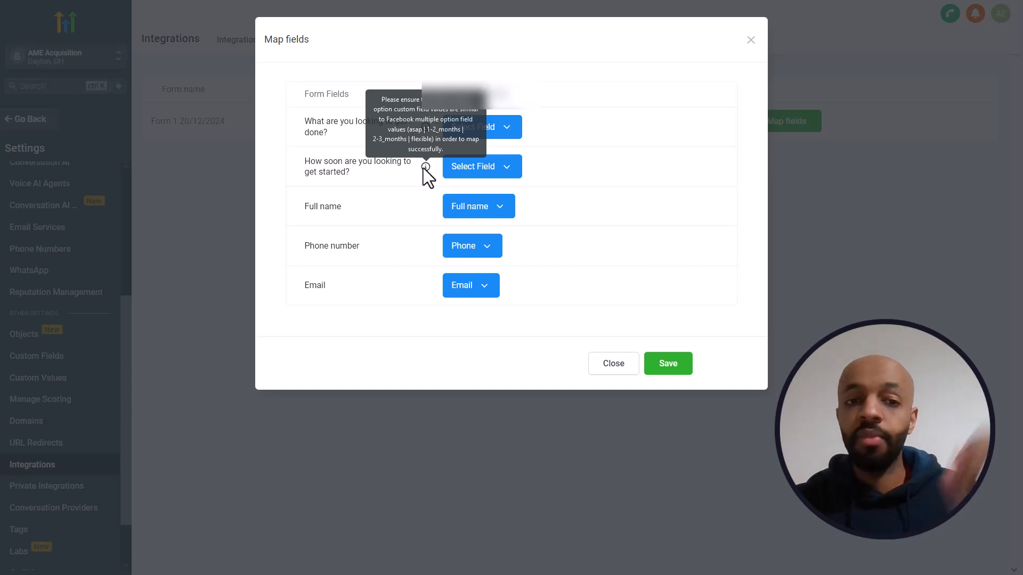
triple_click(312, 124)
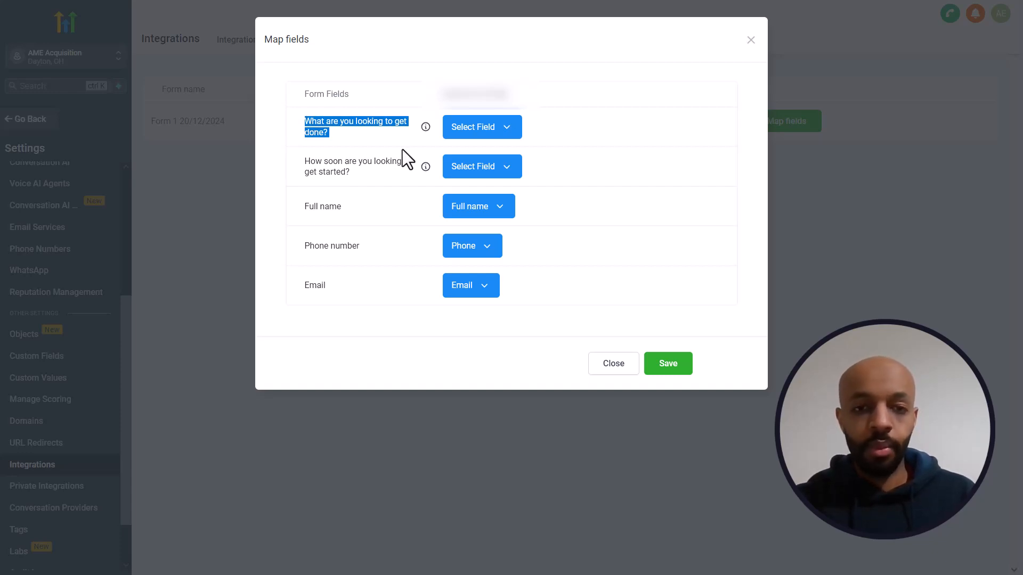
click(413, 142)
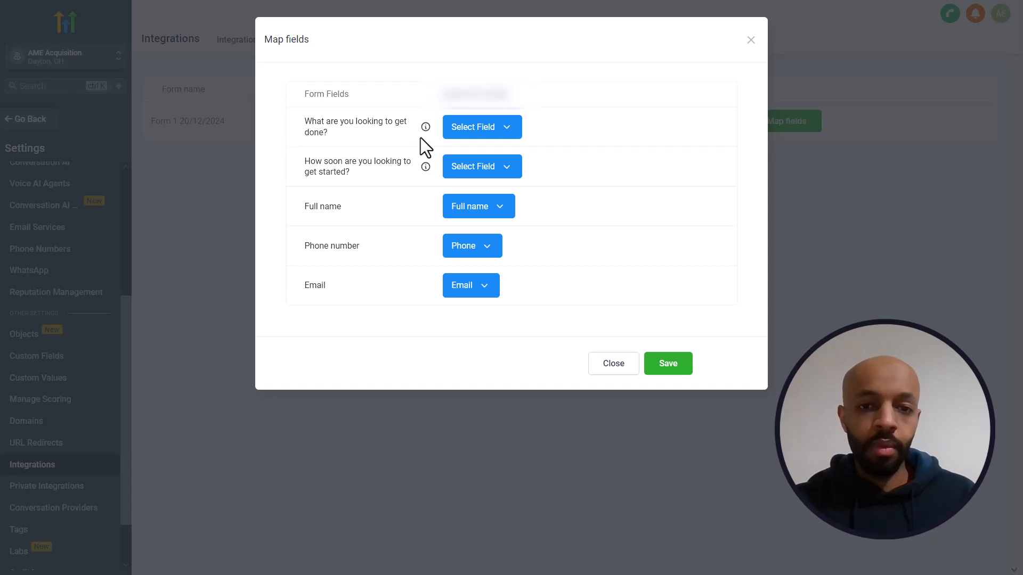
mouse_move(422, 127)
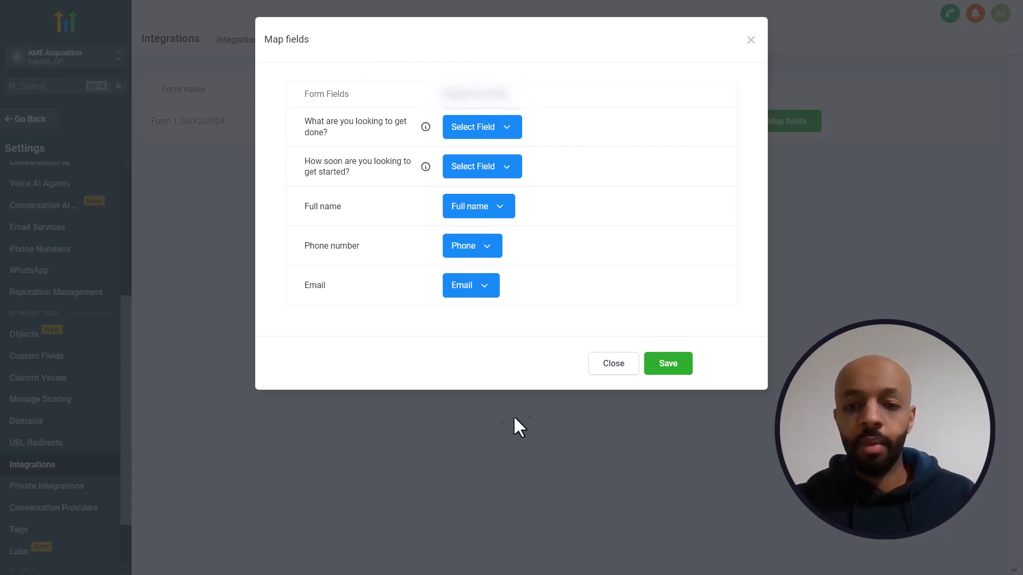
Close the form's field mapping without saving and open the Custom Fields settings
click(619, 367)
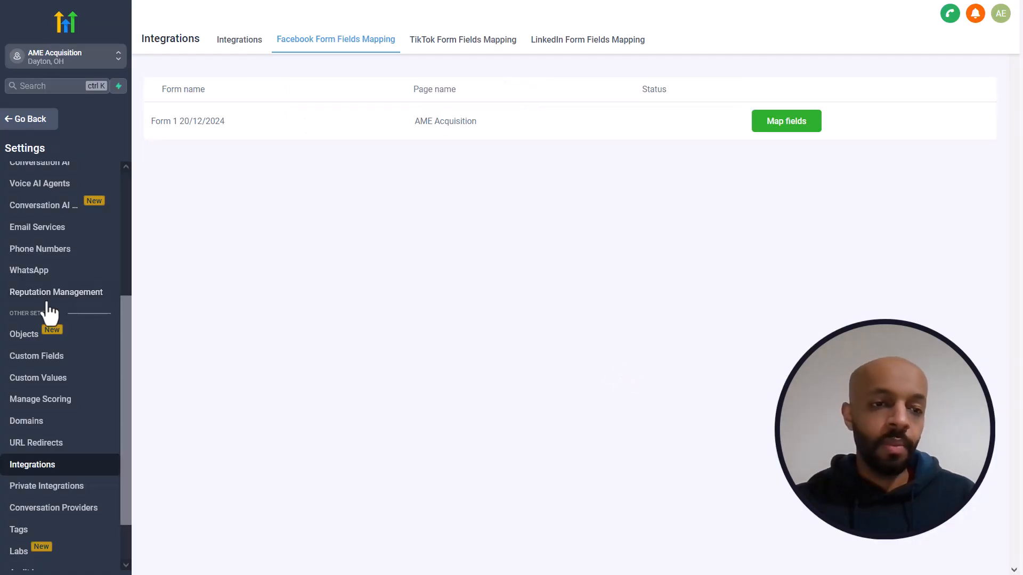
scroll(48, 314, up, 4)
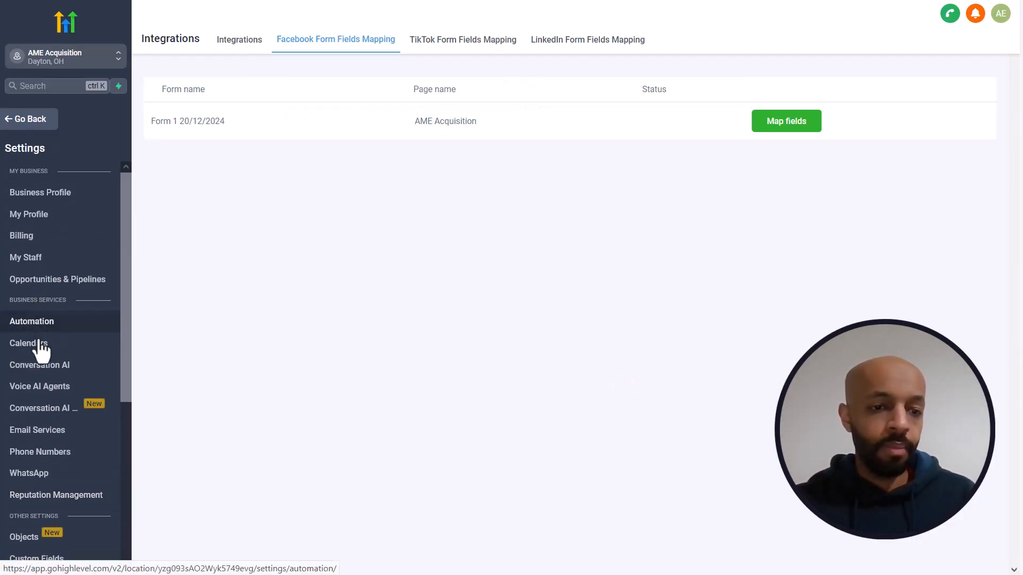
scroll(61, 246, down, 3)
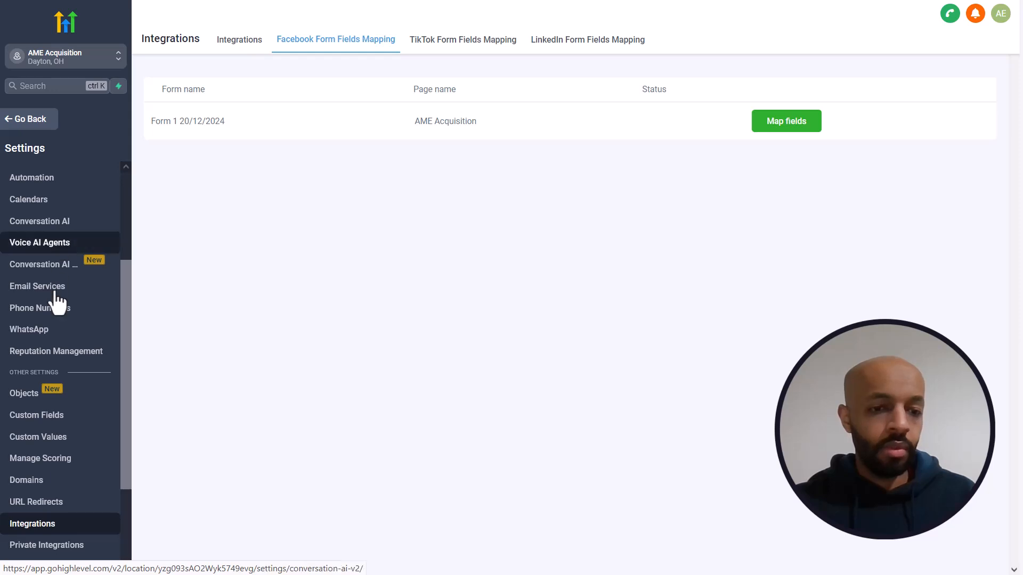
click(58, 424)
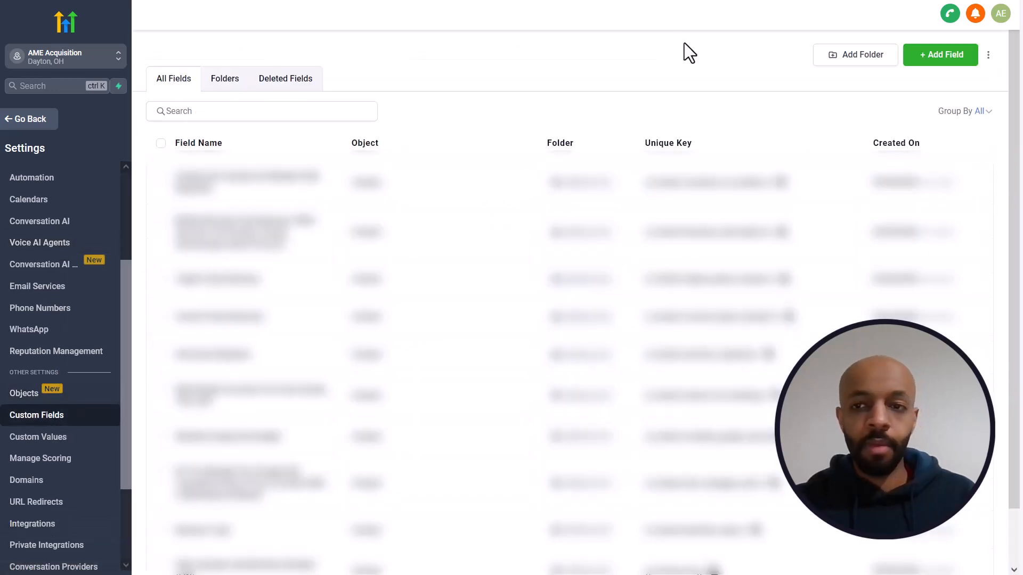
Start a Dropdown (Single) custom field named "What are you looking to get done?" in the General Info group
click(941, 58)
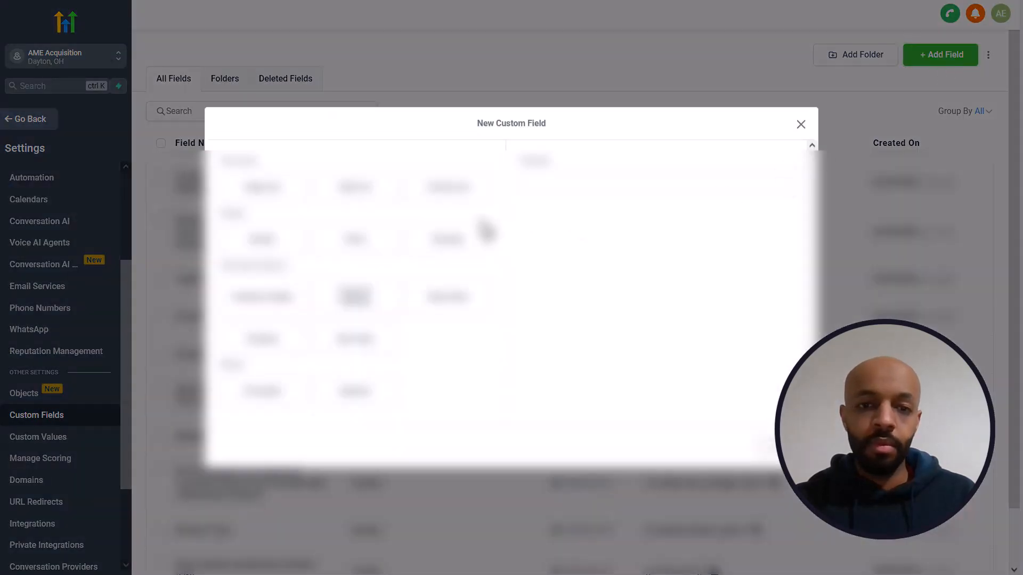
click(374, 245)
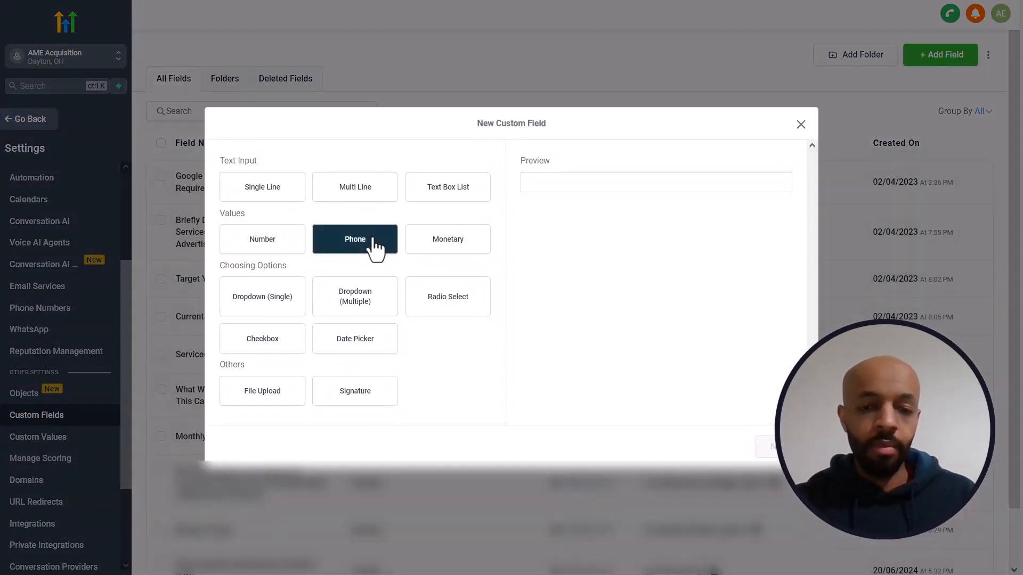
click(262, 296)
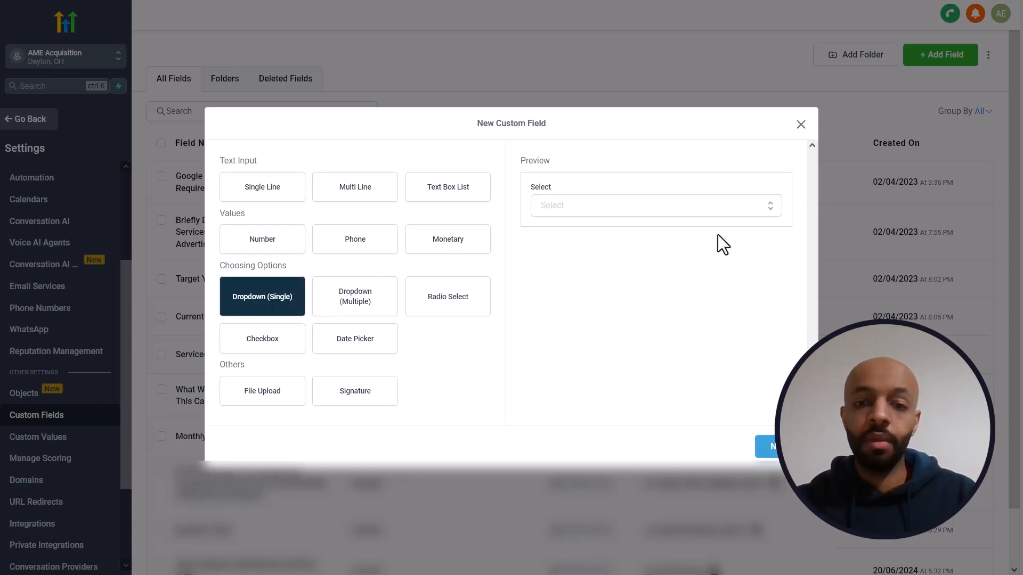
click(738, 208)
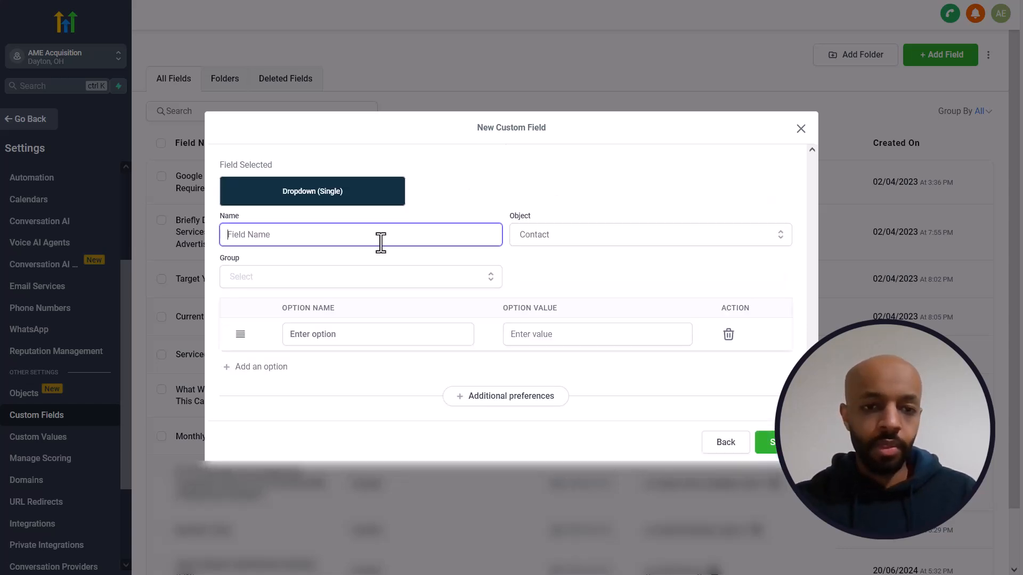
text(What are you looking to get done?)
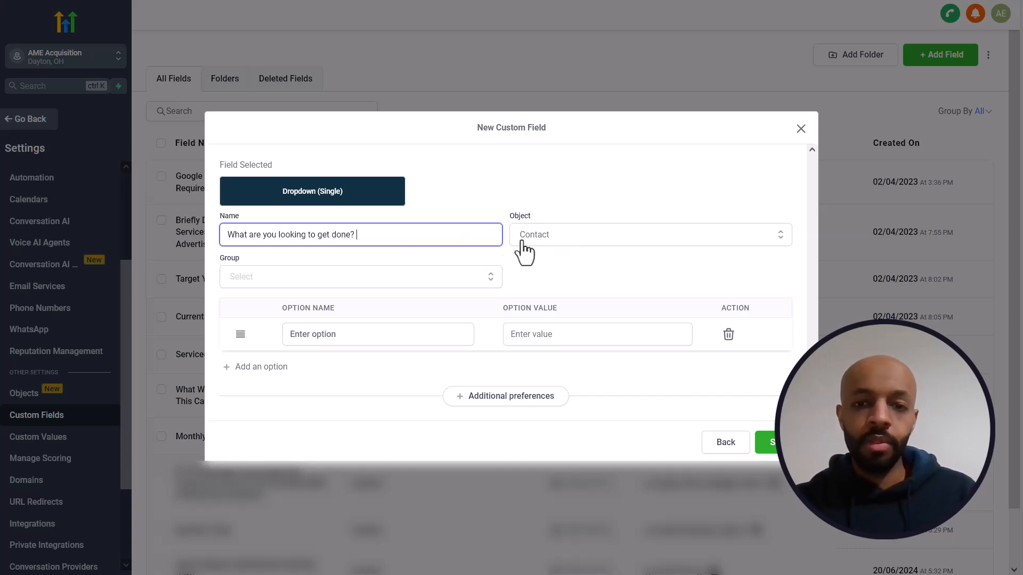
click(428, 281)
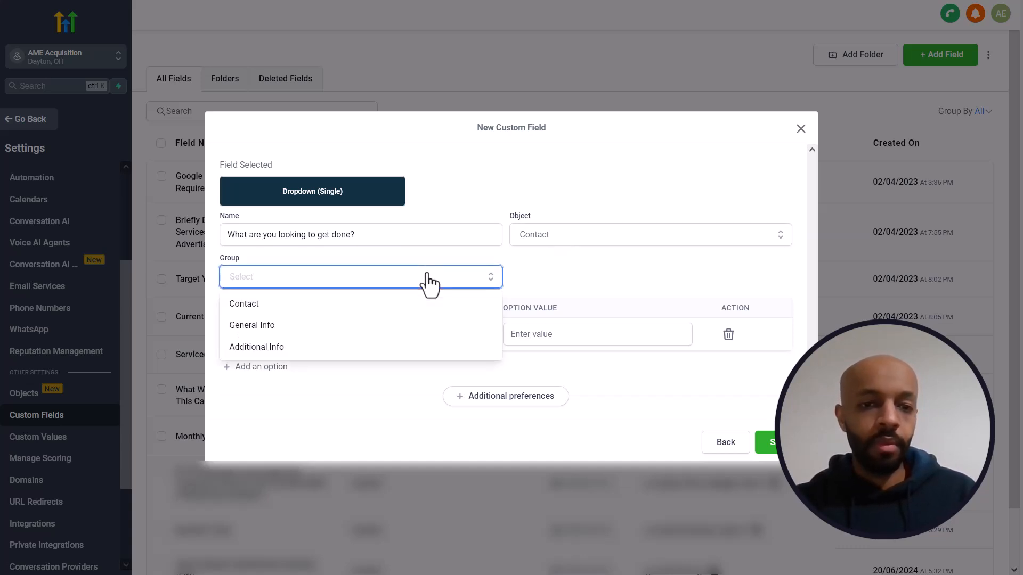
click(297, 327)
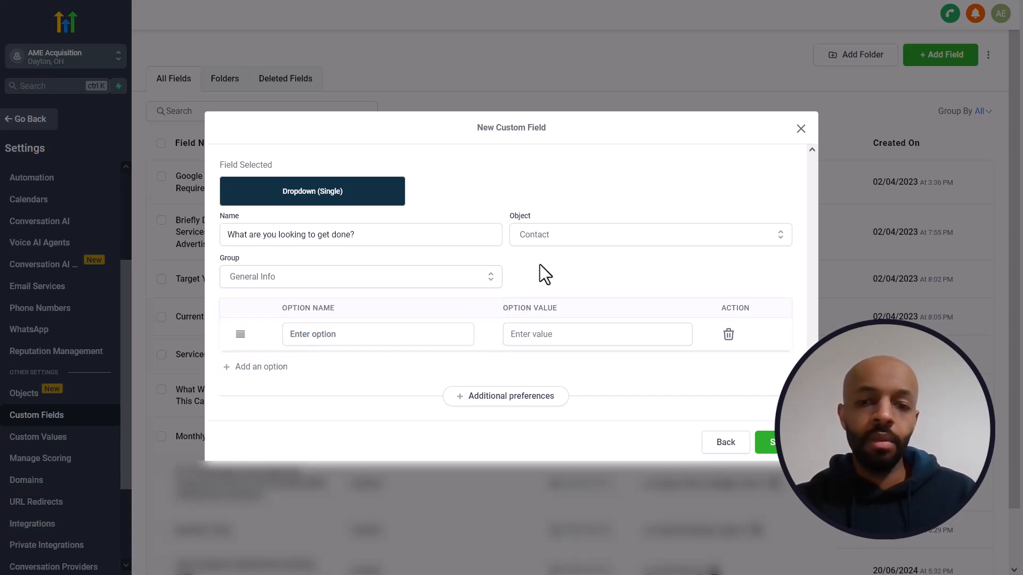
Give the dropdown the options Interior Painting, Exterior Painting and Cabinet Painting, and save the custom field
click(395, 335)
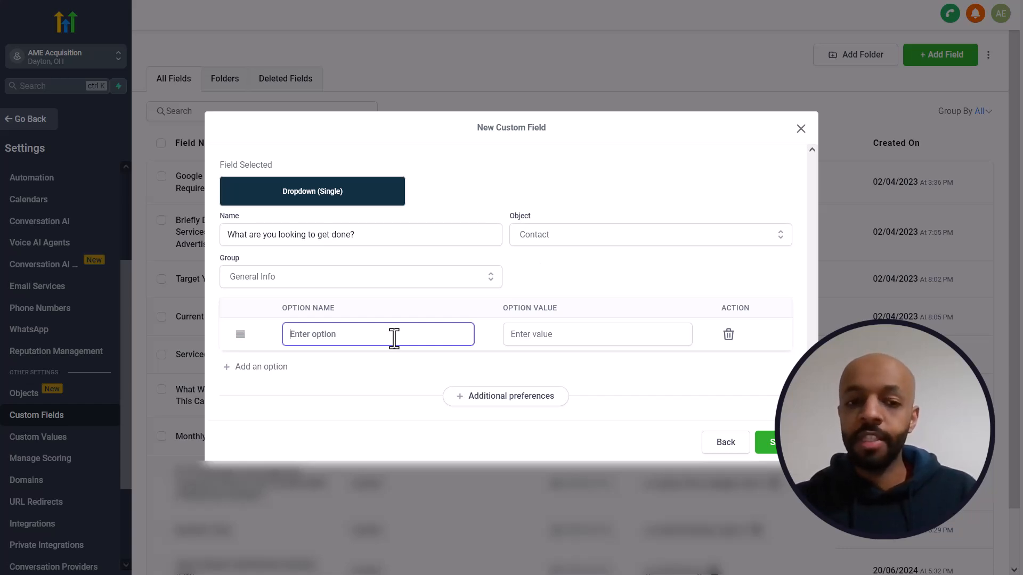
text(Int)
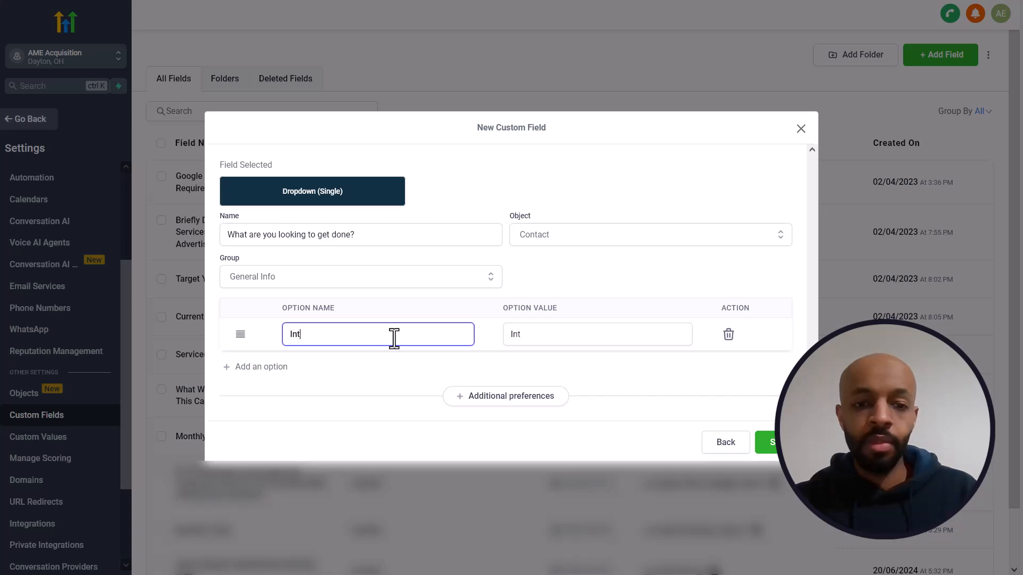
text(erior Paintin)
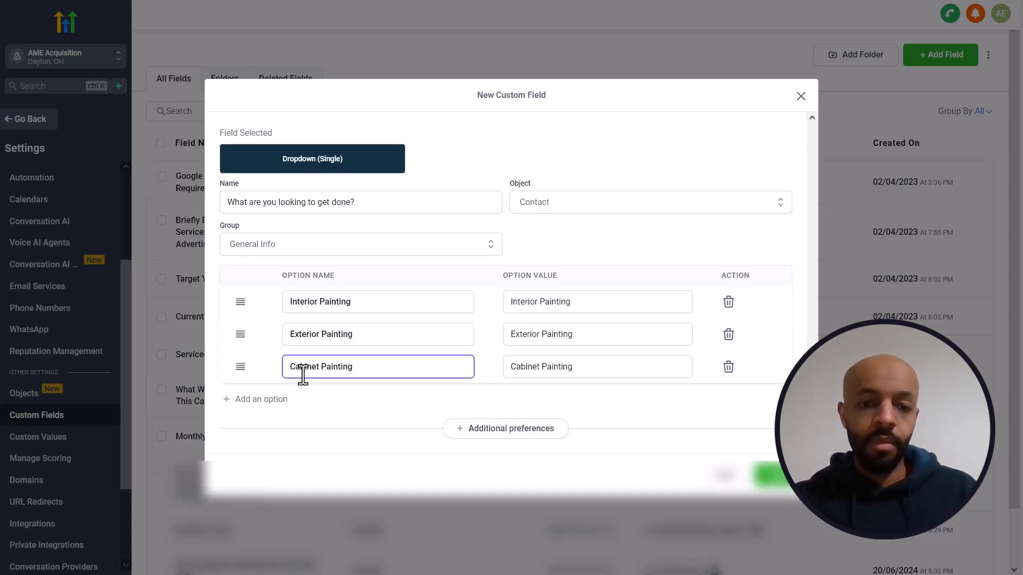
click(490, 323)
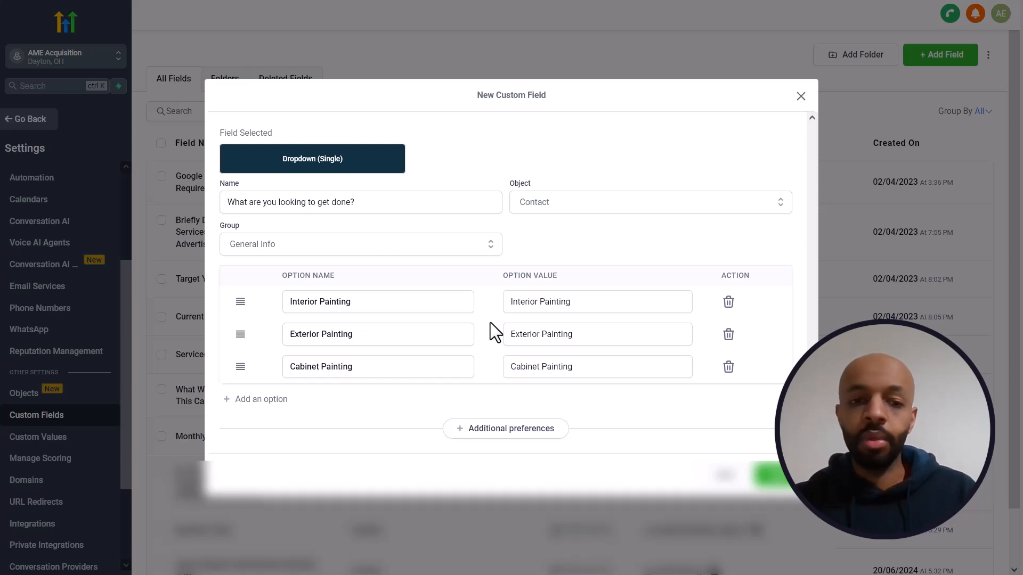
click(782, 475)
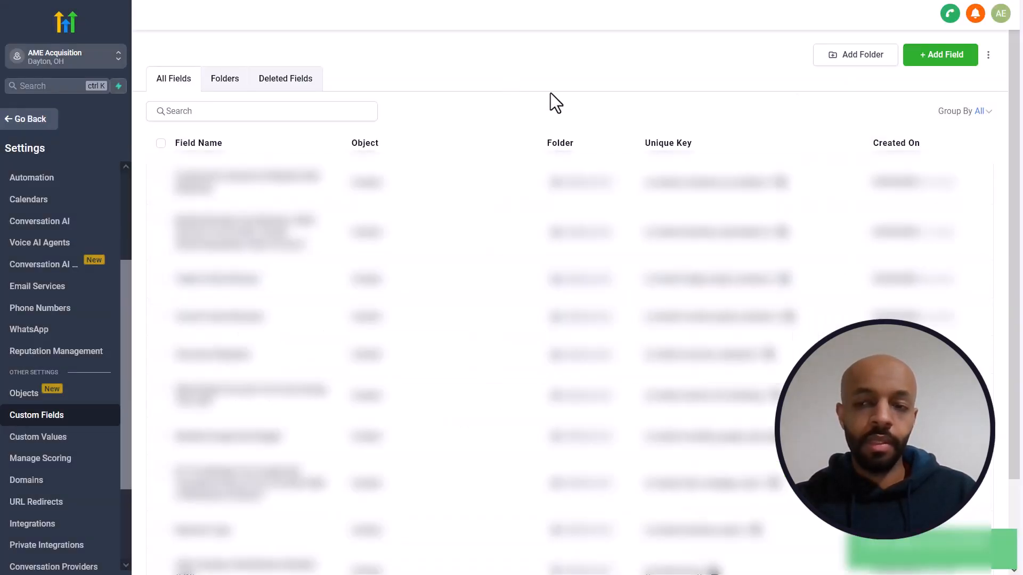
Start a second Dropdown (Single) custom field in the General Info group, named "What are you looking to get done?"
click(933, 59)
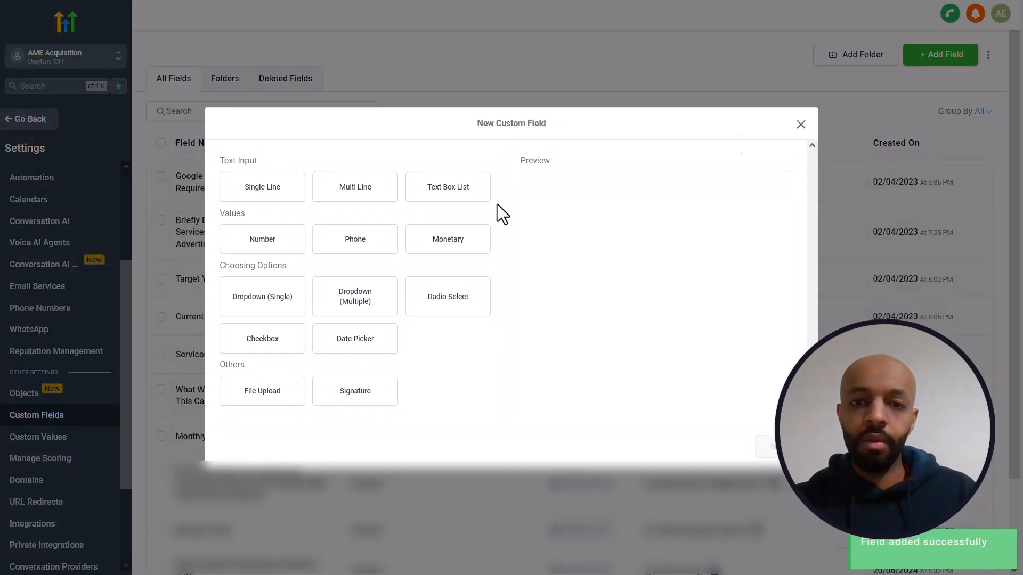
click(289, 313)
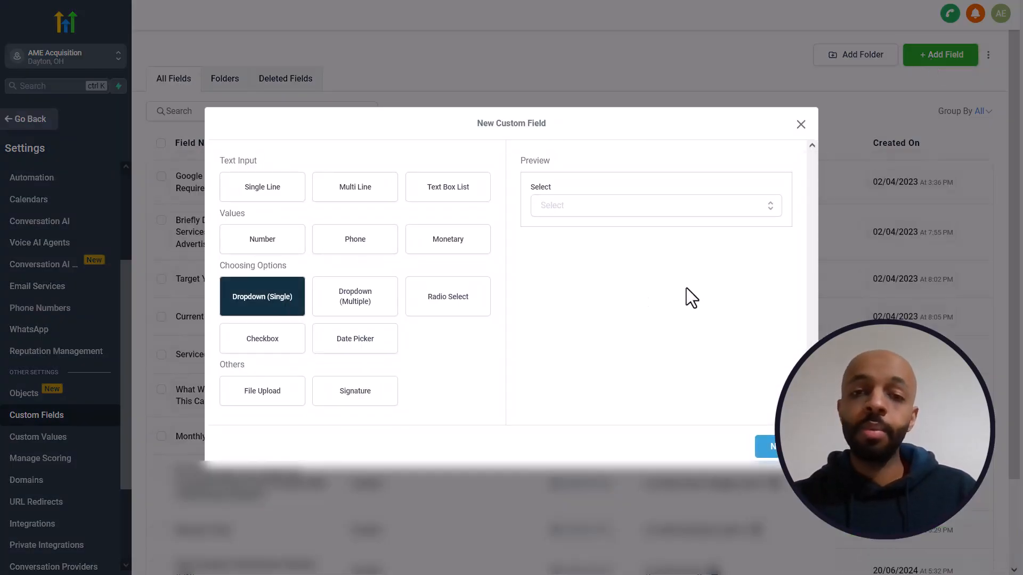
click(770, 447)
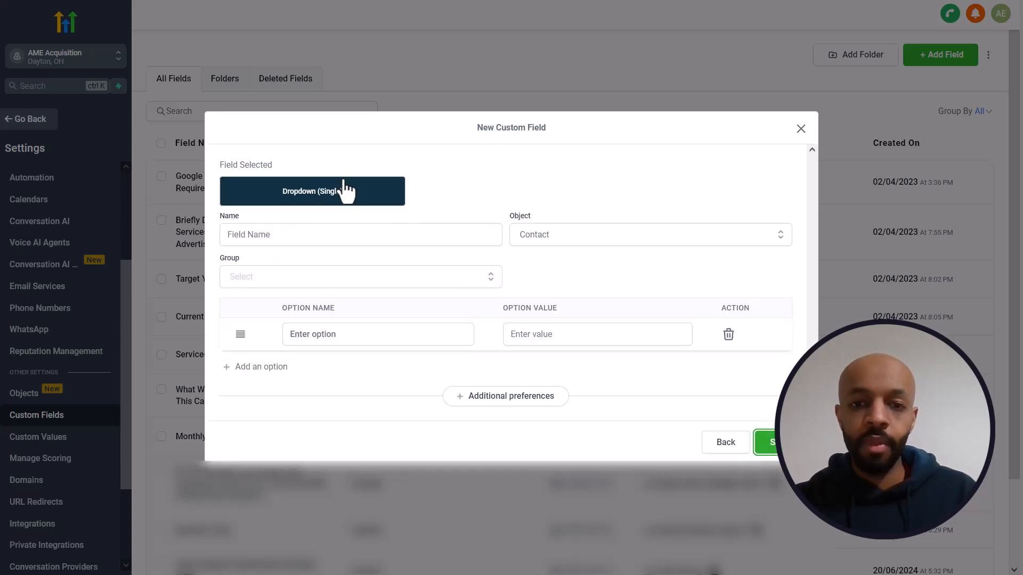
click(358, 242)
text(Wha)
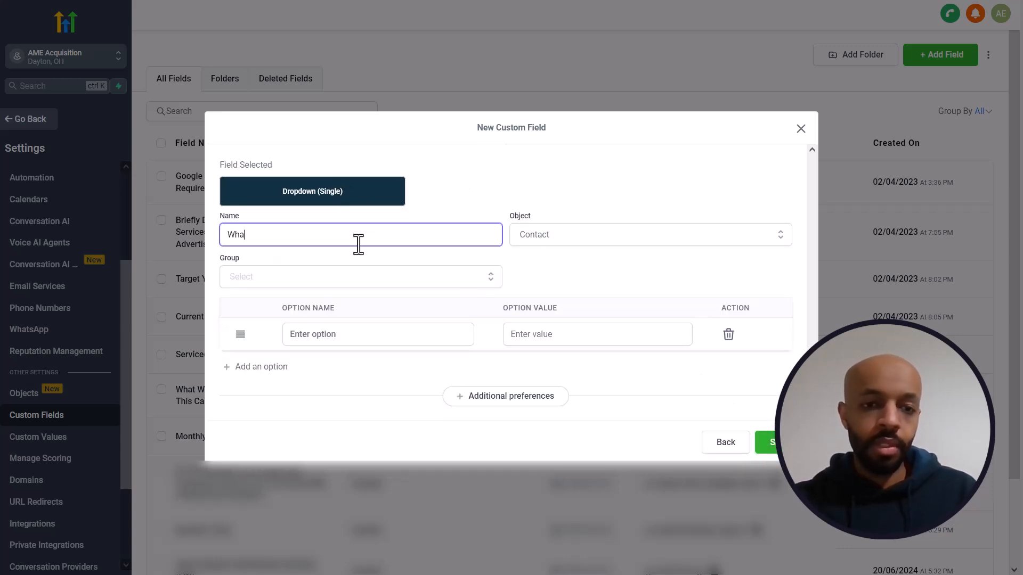
text(t are you)
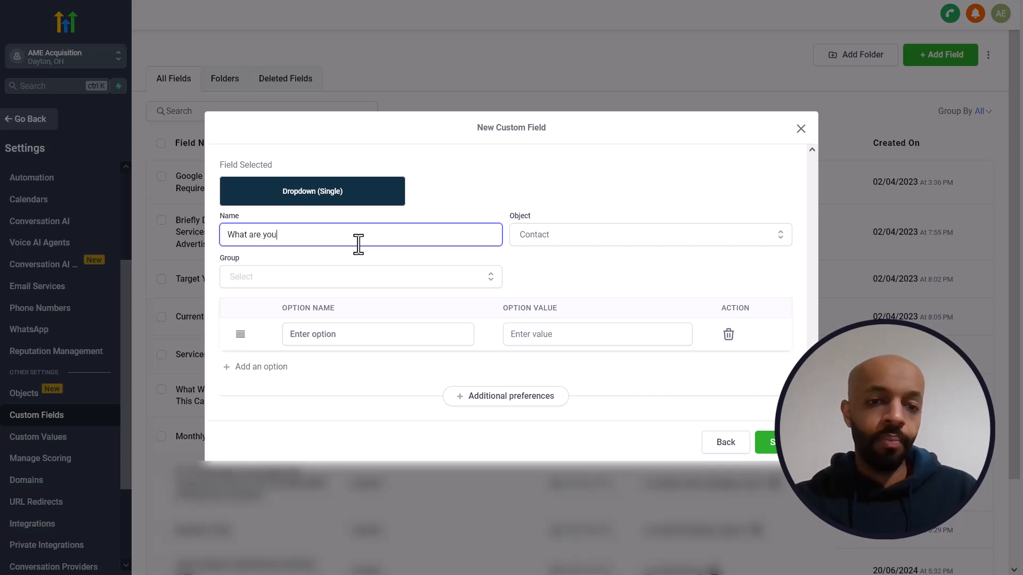
text( looking)
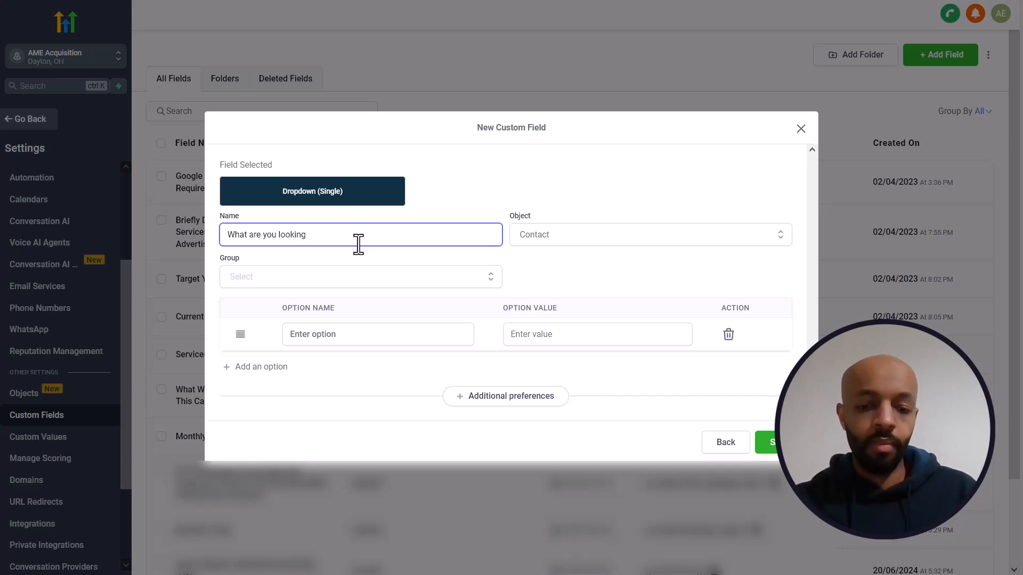
text( to get done?)
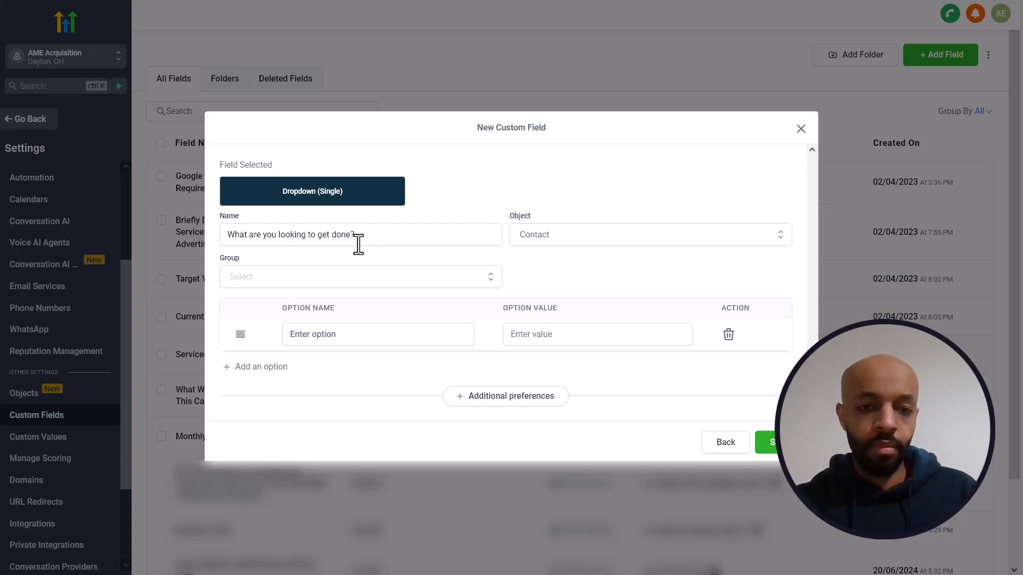
click(416, 280)
click(318, 325)
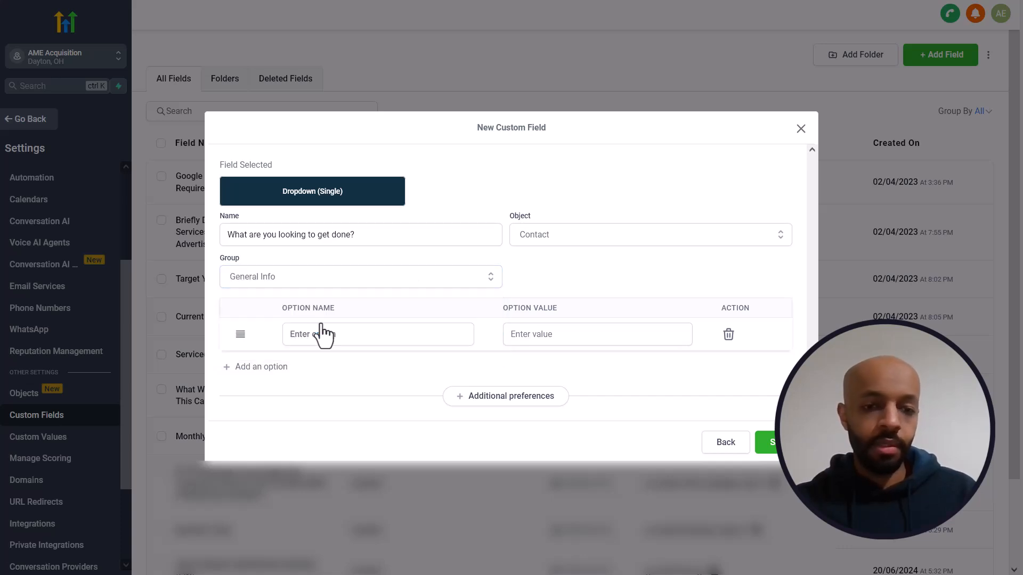
Set the new dropdown's first option to ASAP and add an empty second option
click(361, 335)
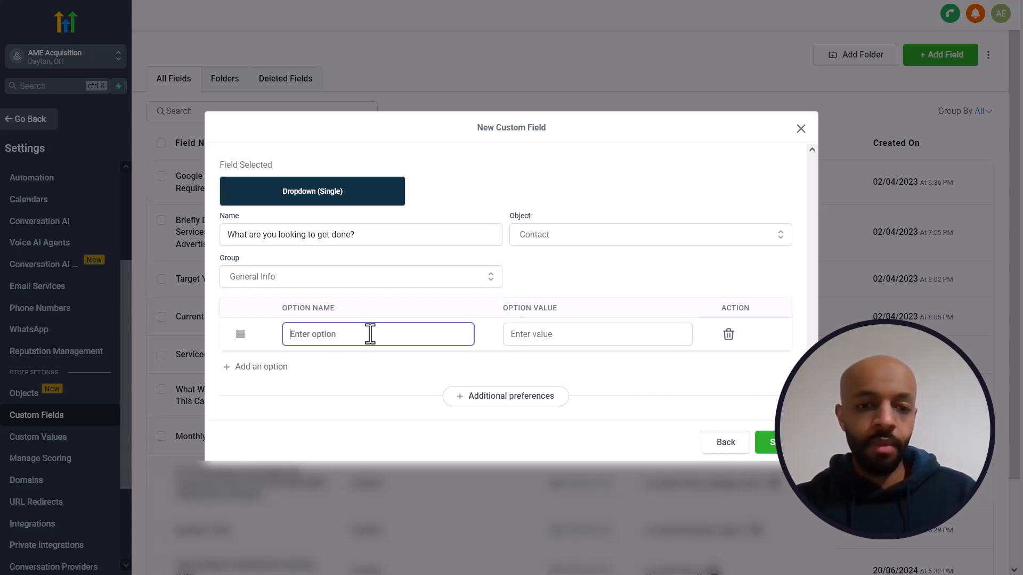
text(1-3)
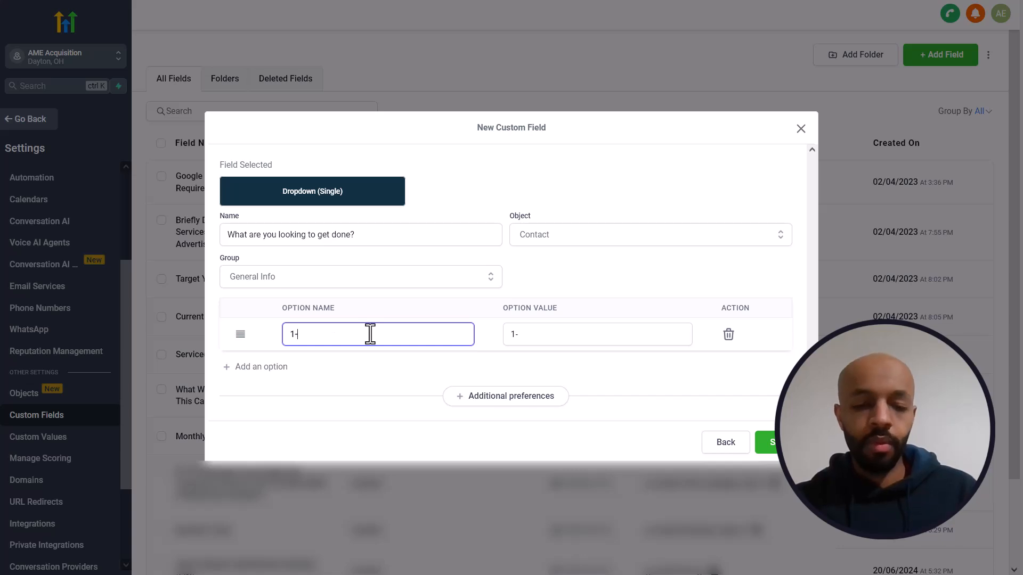
key(ctrl+a)
text(ASAP)
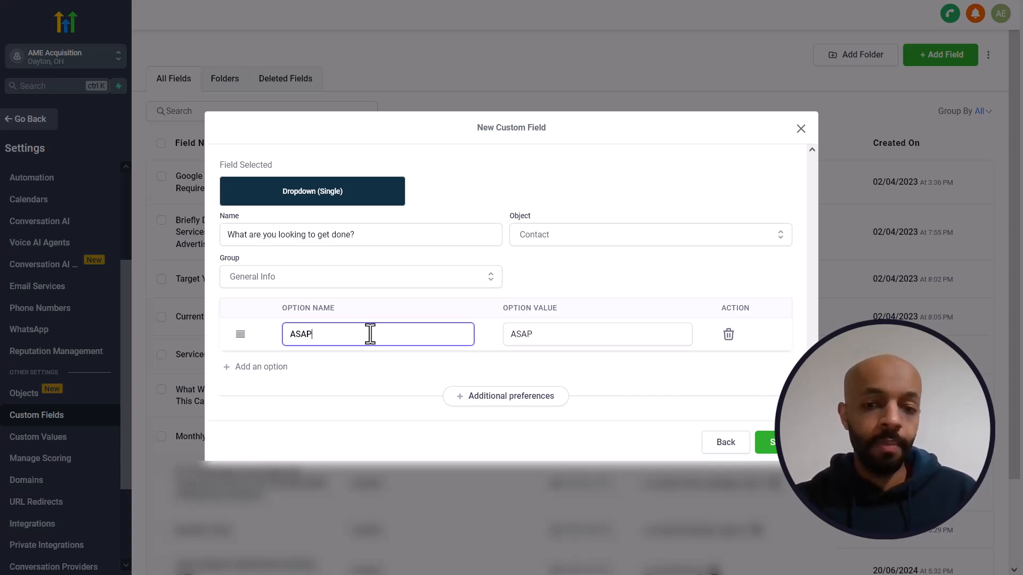
click(266, 367)
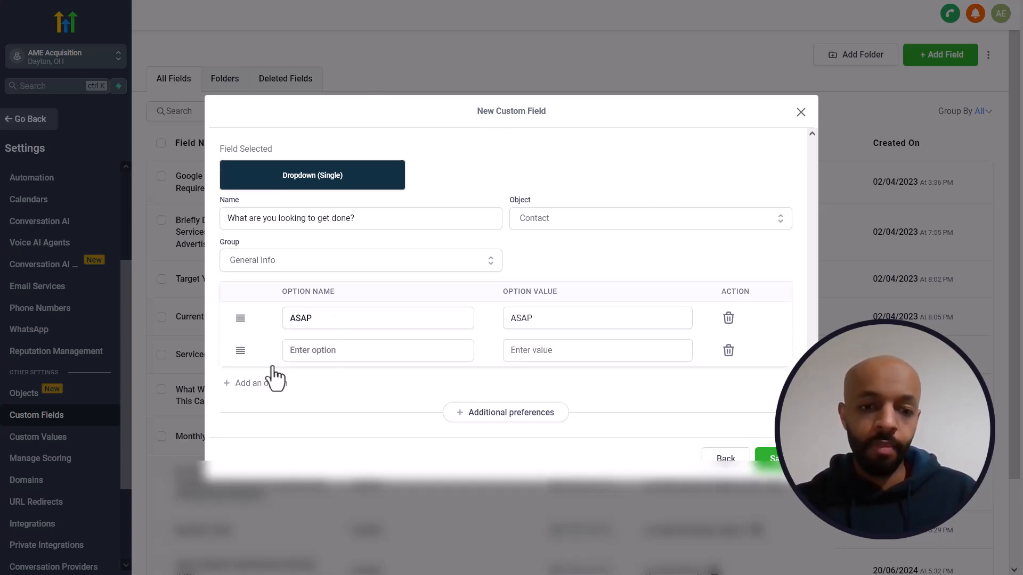
Add the options 1-2 months, 2-3 months and Flexible, rename the field "How soon would you like to get started?" and save it
click(342, 360)
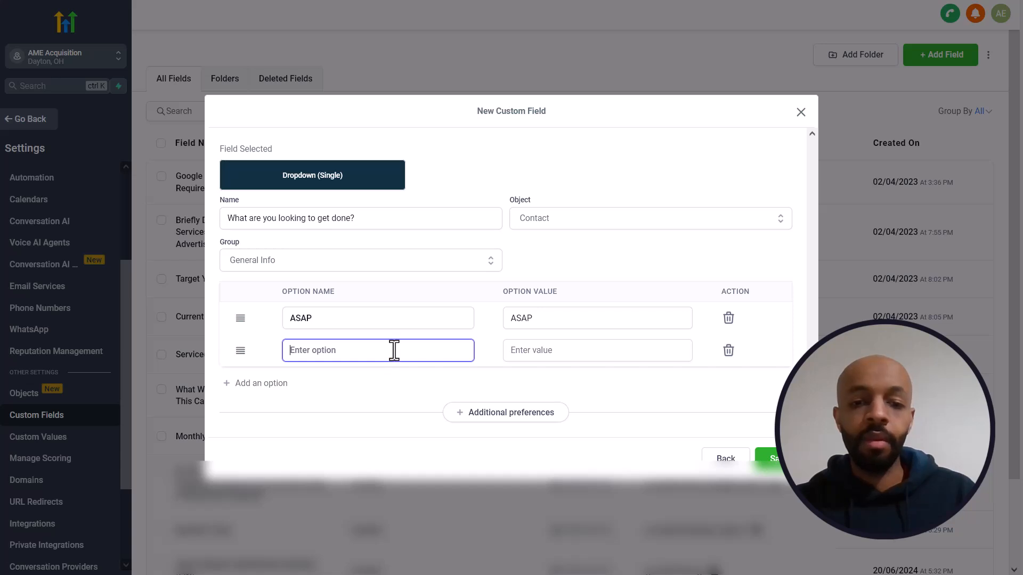
click(326, 350)
click(327, 350)
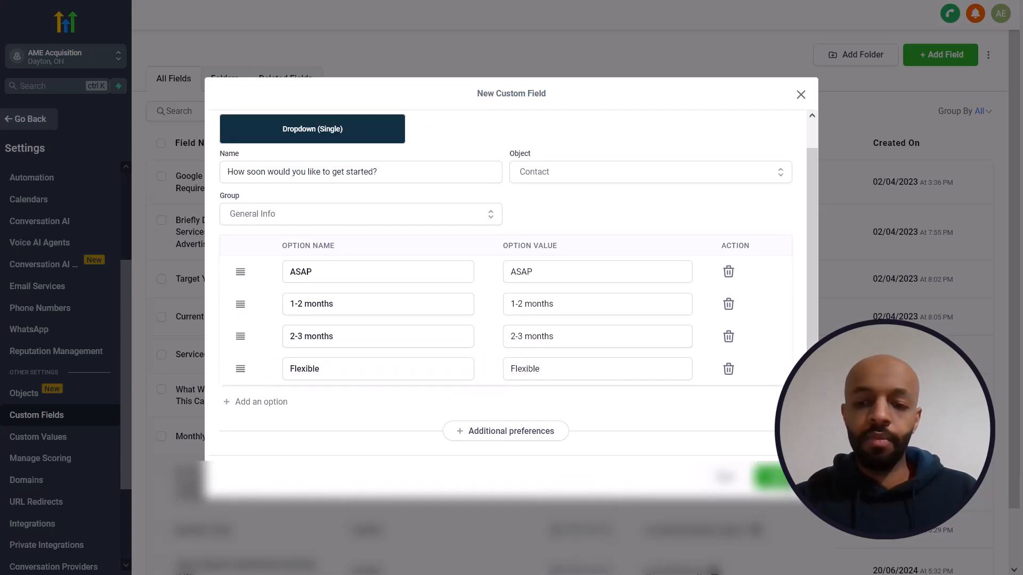
click(781, 477)
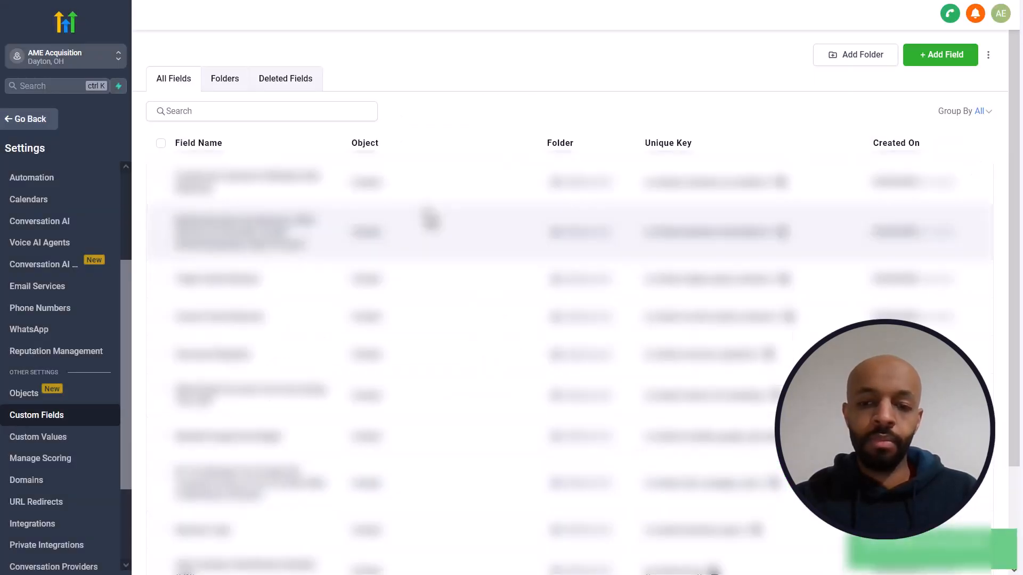
Open the field mapping for Facebook form "Form 1 20/12/2024" and map "What are you looking to get done?" to the custom field of that name
click(44, 527)
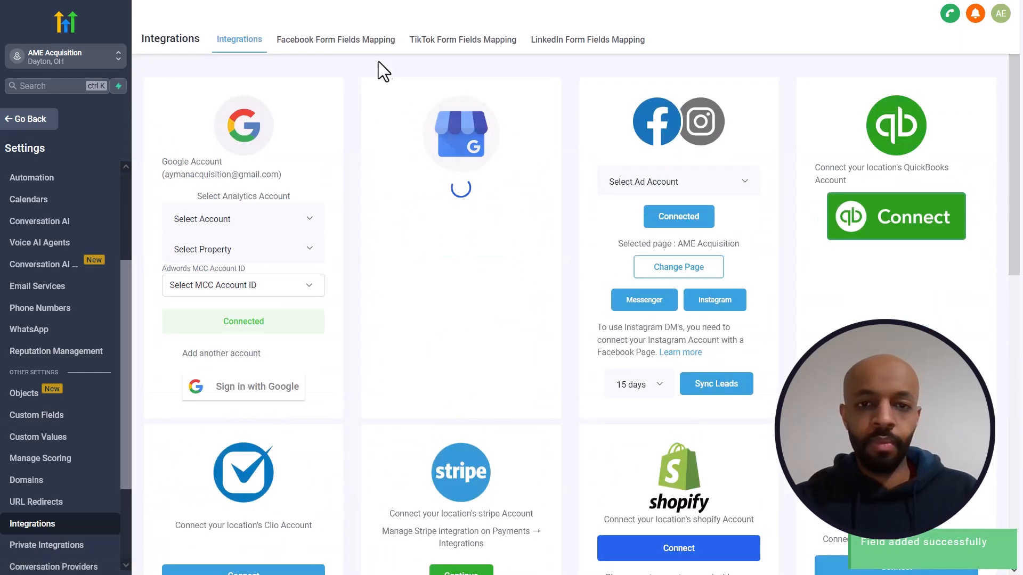
click(332, 48)
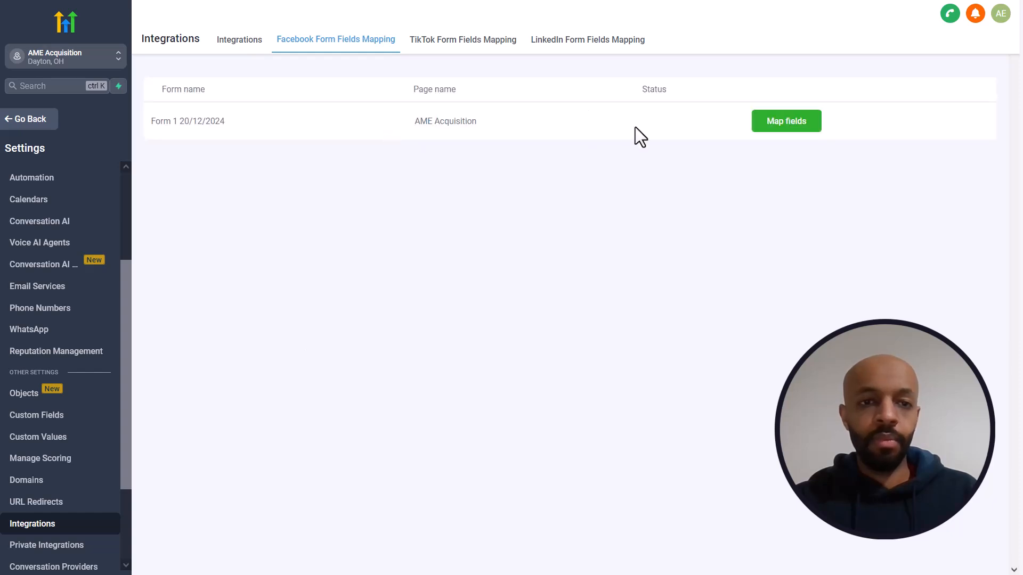
click(778, 127)
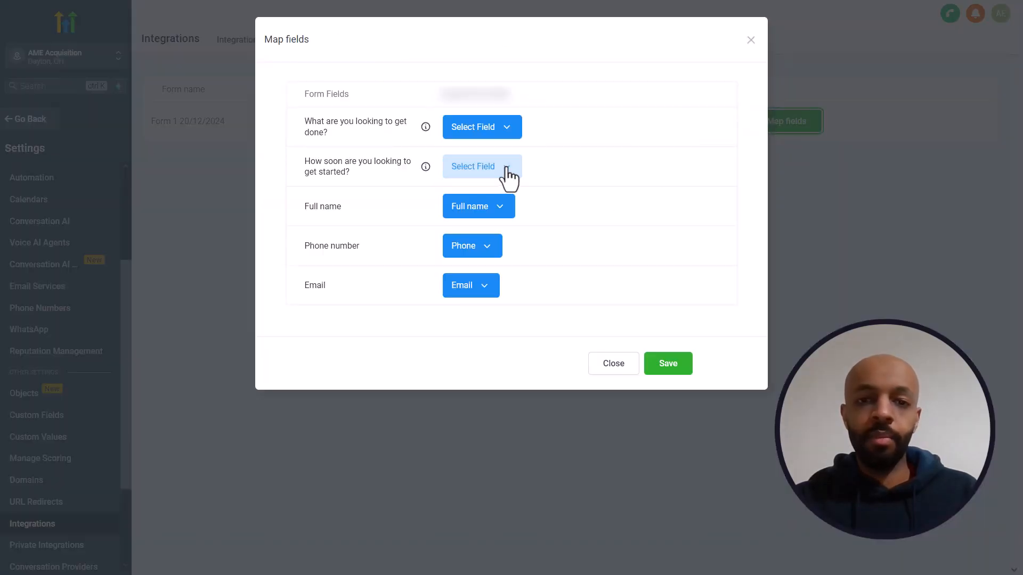
click(494, 133)
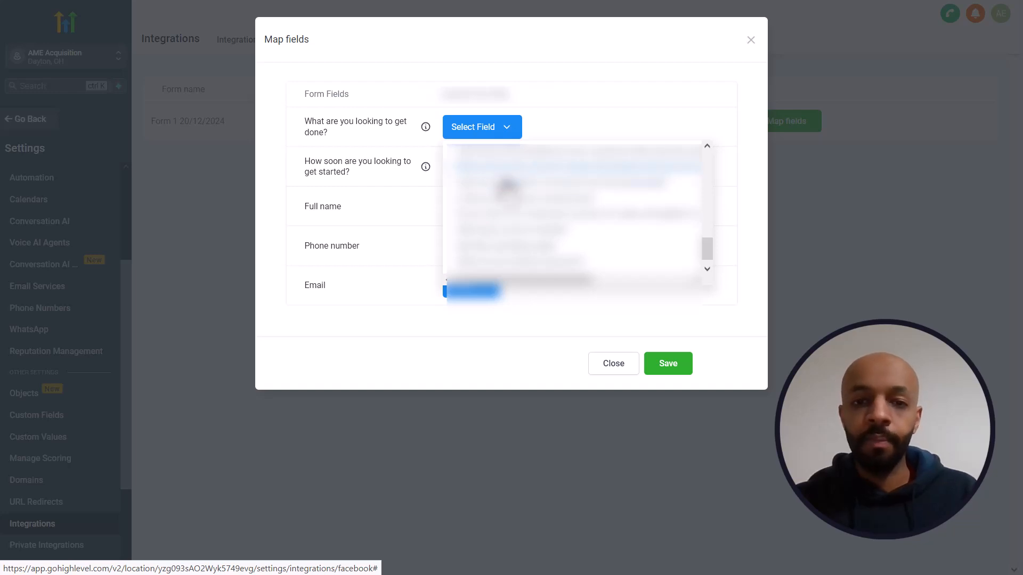
scroll(506, 187, down, 1)
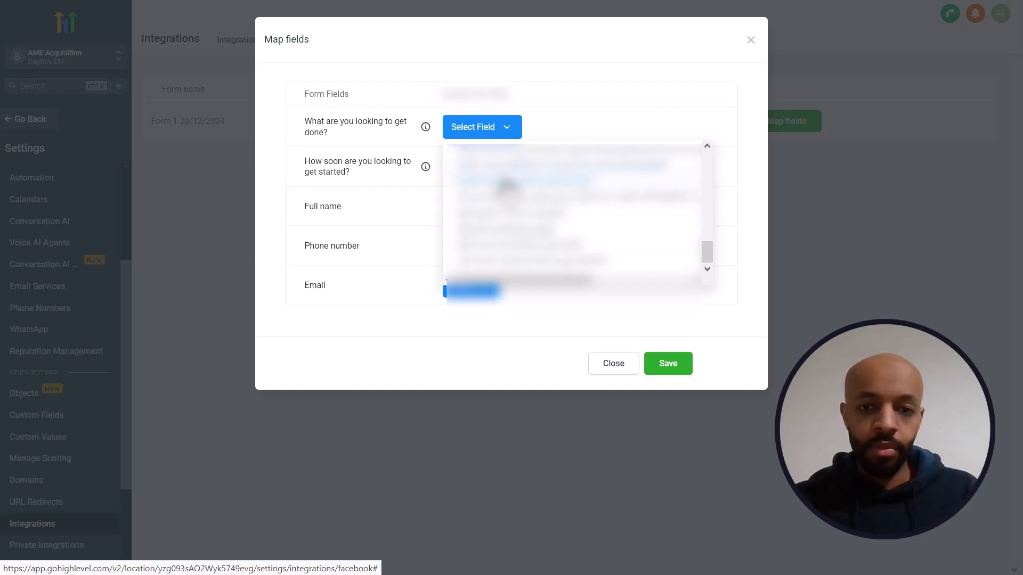
click(509, 250)
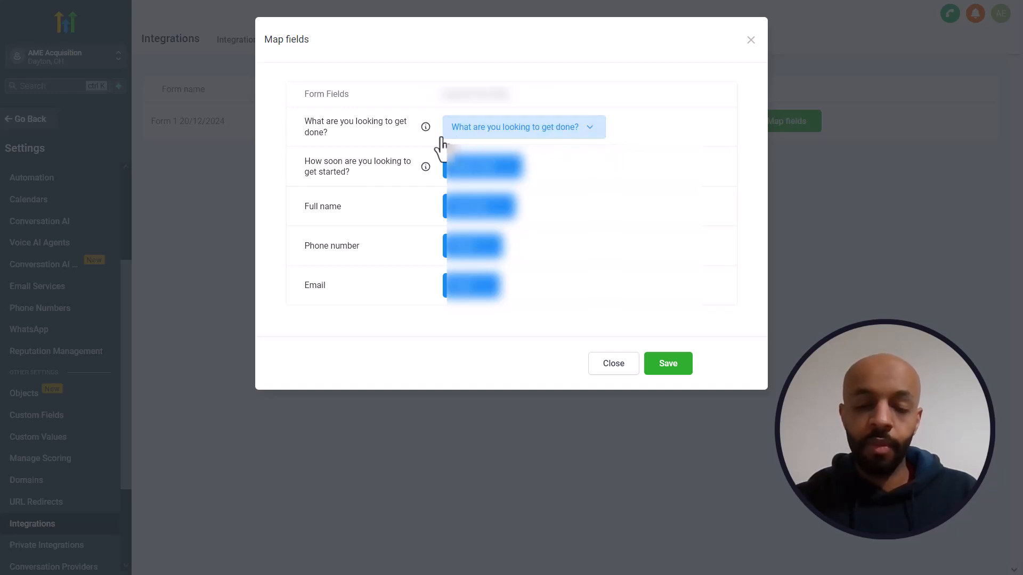
Map "How soon are you looking to get started?" to the custom field "How soon would you like to get started?" and save the mapping
click(495, 175)
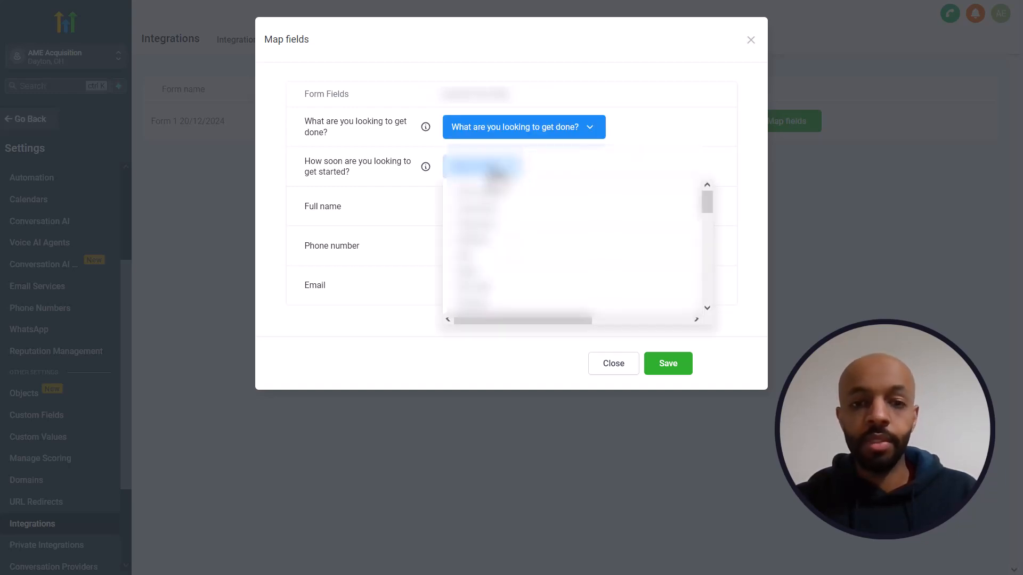
scroll(513, 223, down, 5)
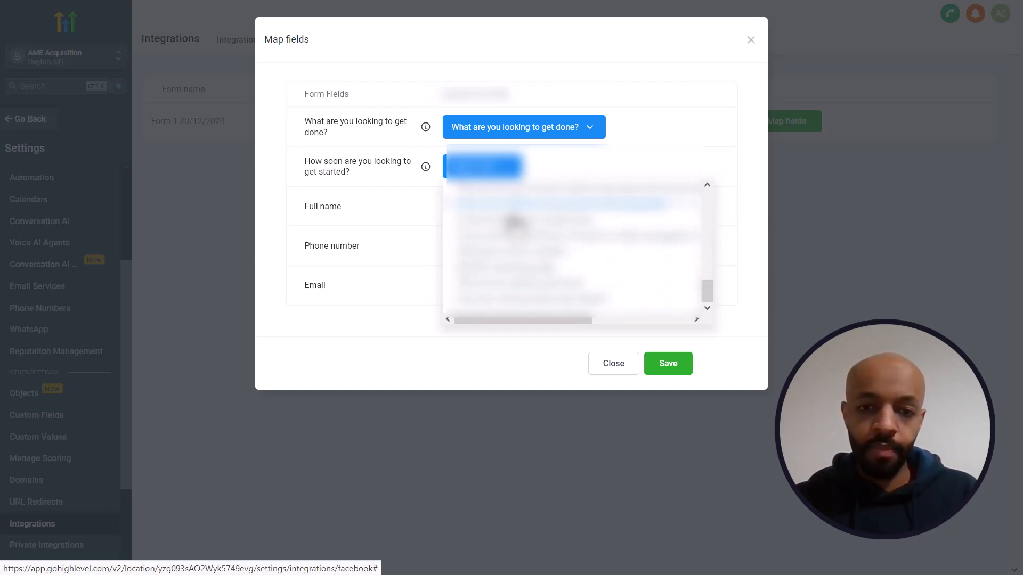
click(522, 317)
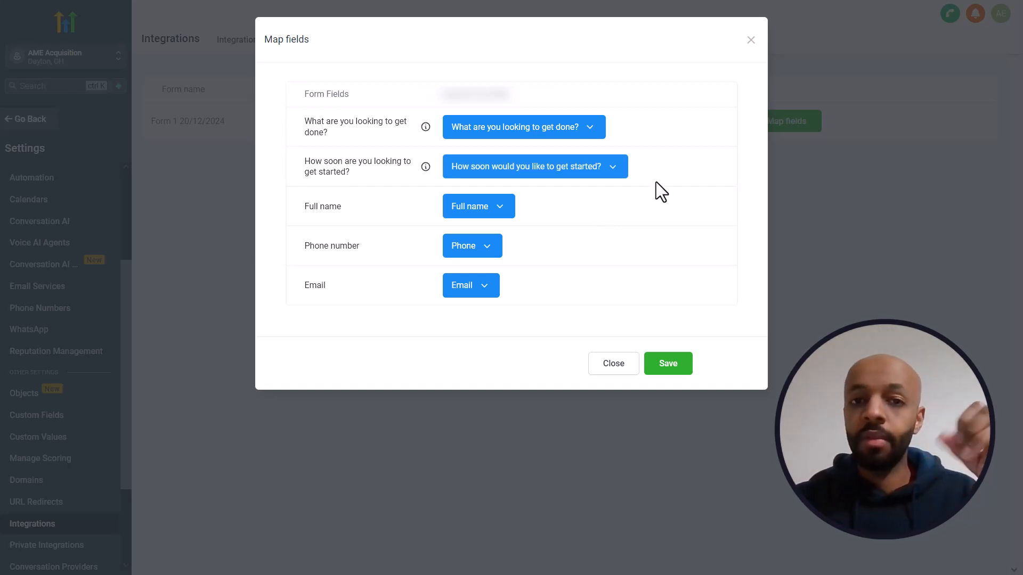
triple_click(373, 165)
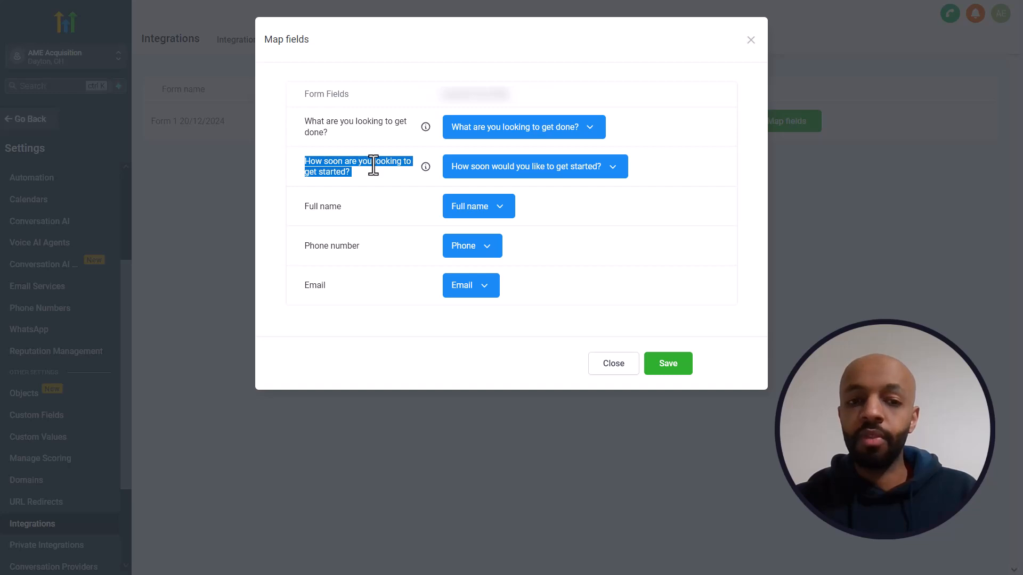
click(388, 178)
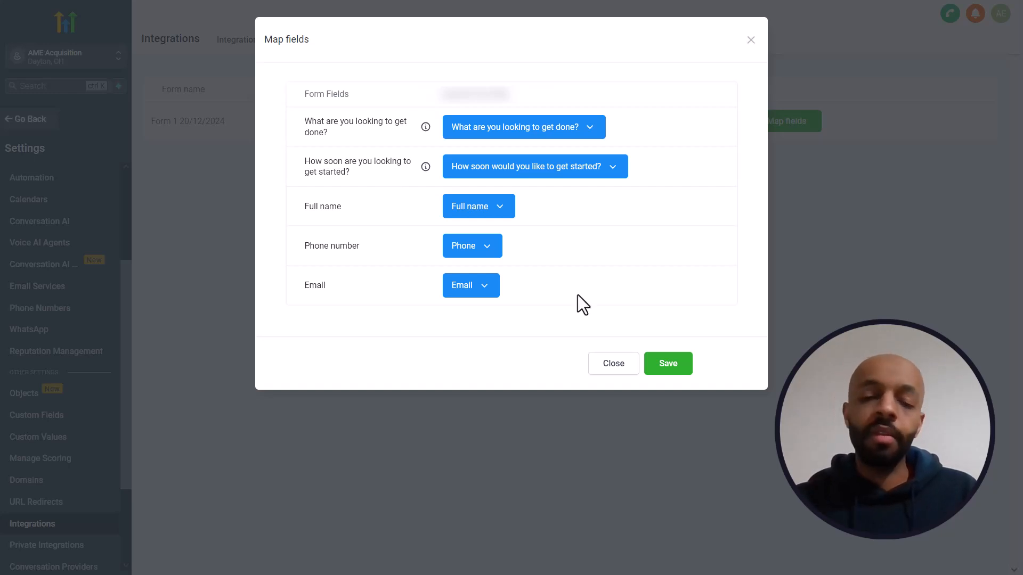
click(665, 365)
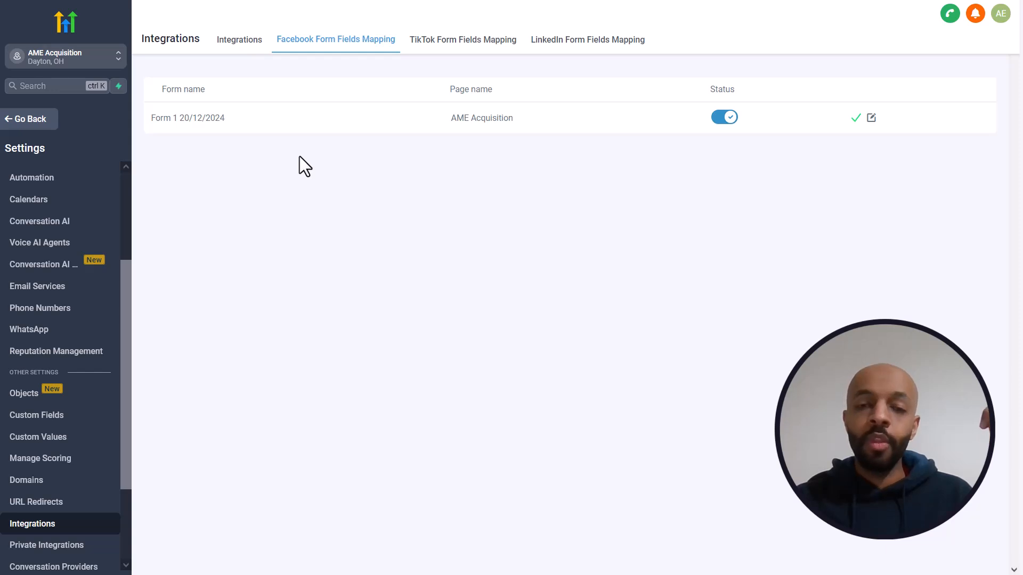
double_click(160, 118)
click(193, 119)
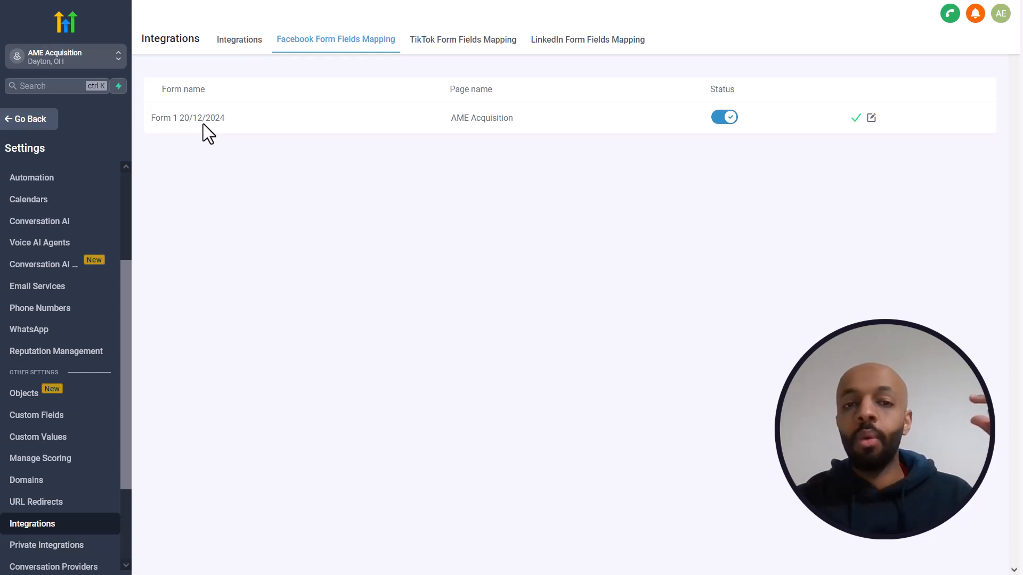
Create a new automation workflow from scratch and name it "Facebook Lead Form"
click(29, 126)
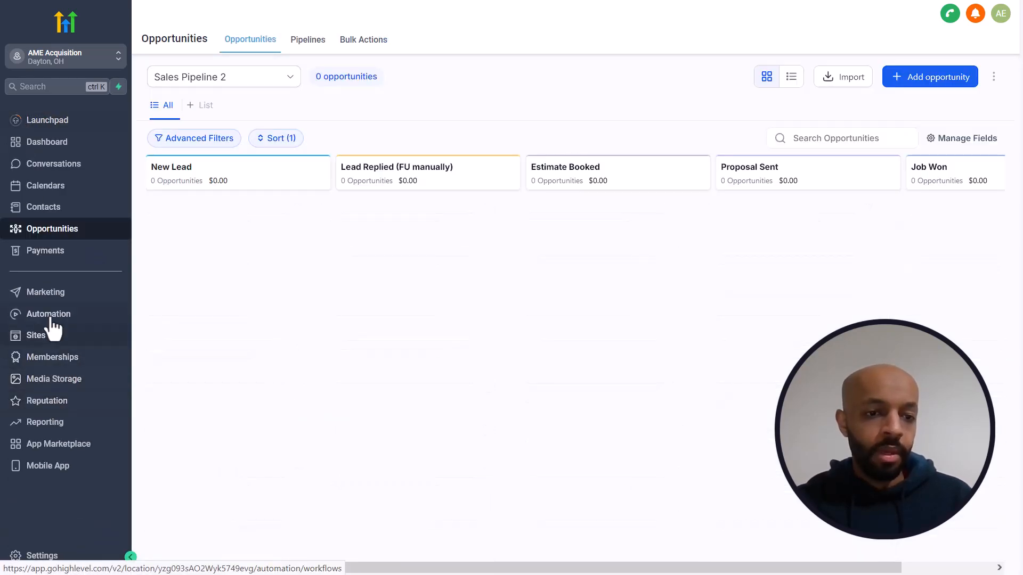
click(50, 319)
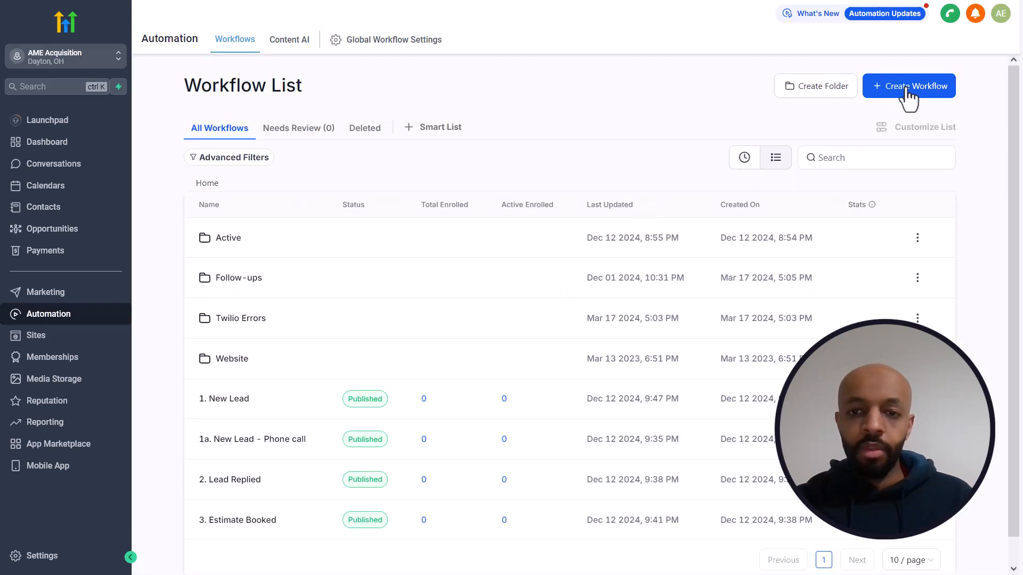
click(915, 93)
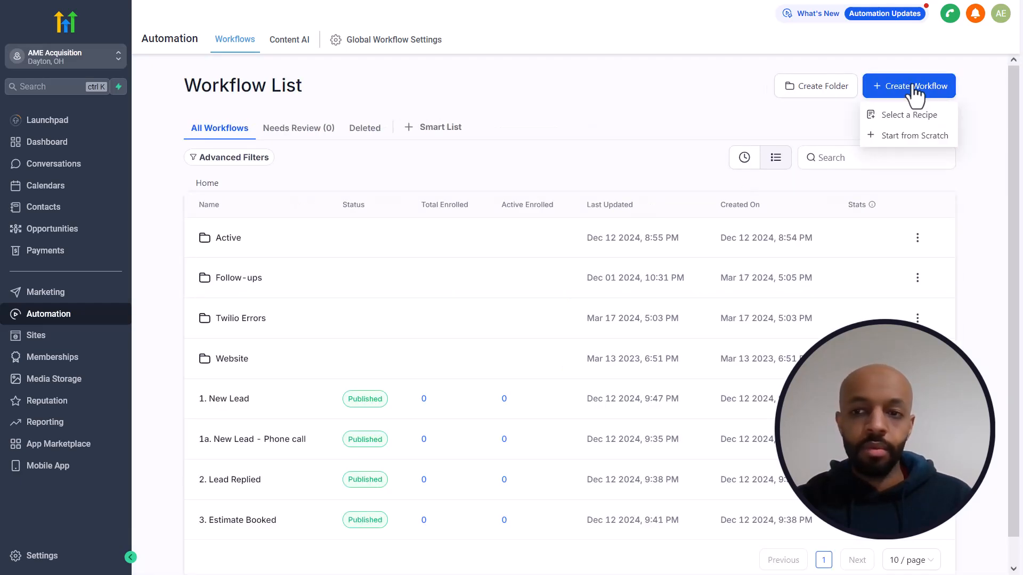
click(903, 136)
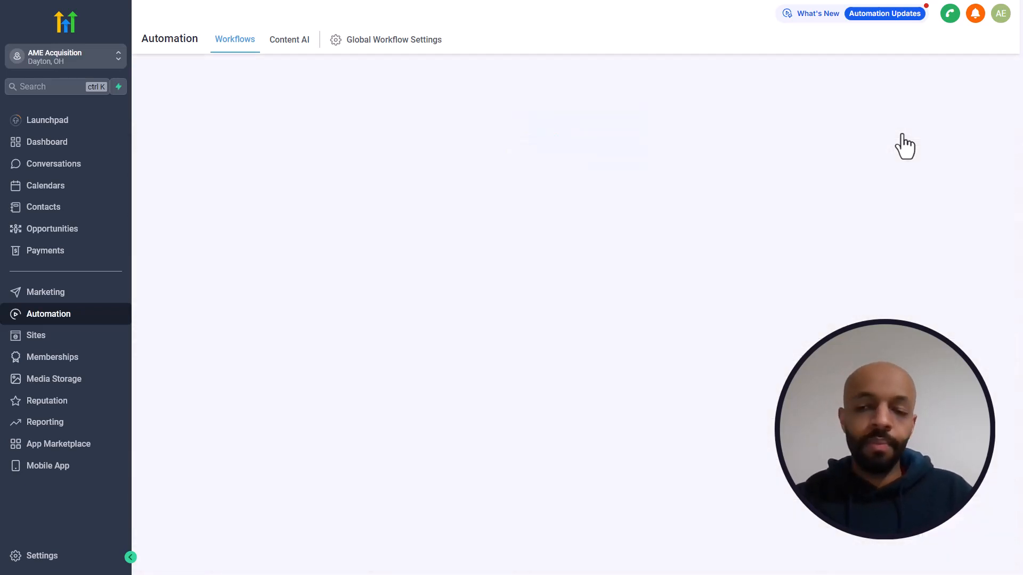
click(495, 16)
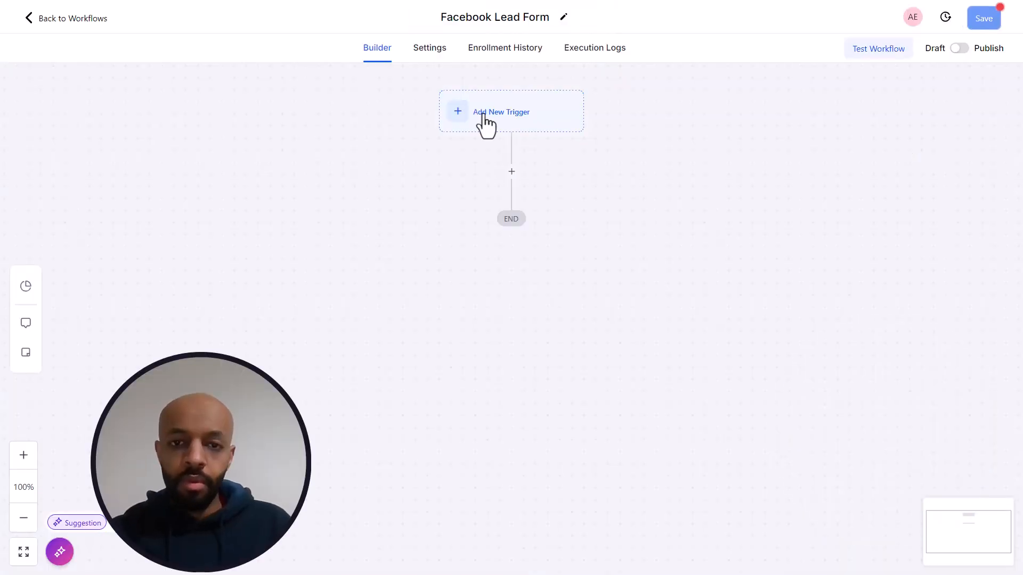
Add a Facebook Lead Form Submitted trigger and set its Page Is filter to AME Acquisition
click(483, 116)
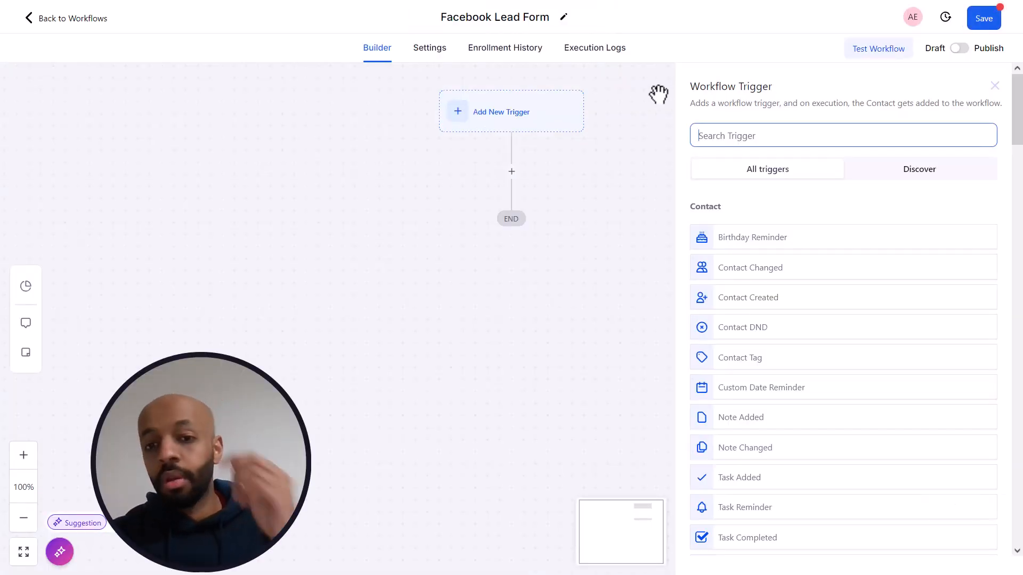
text(face)
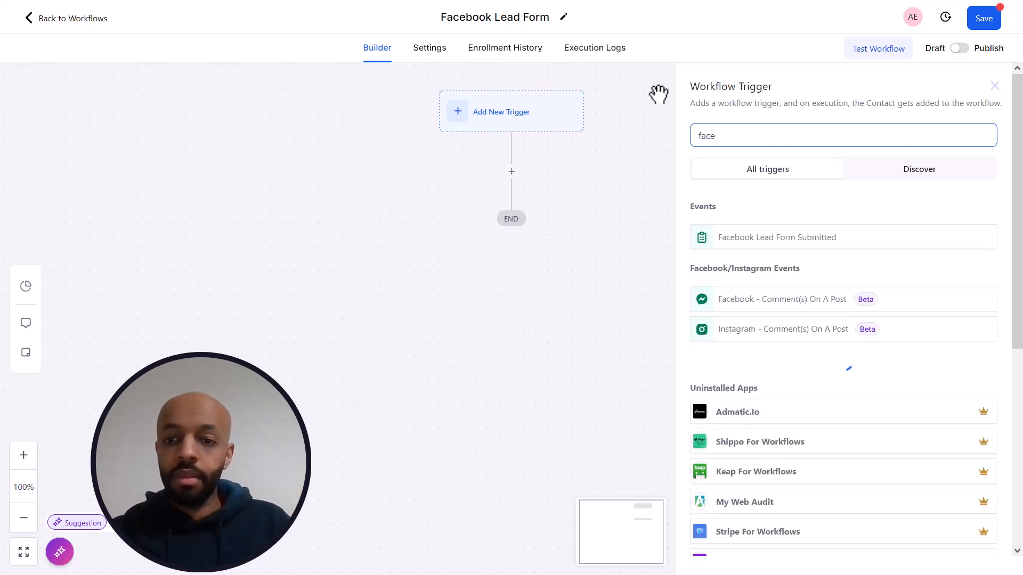
click(788, 241)
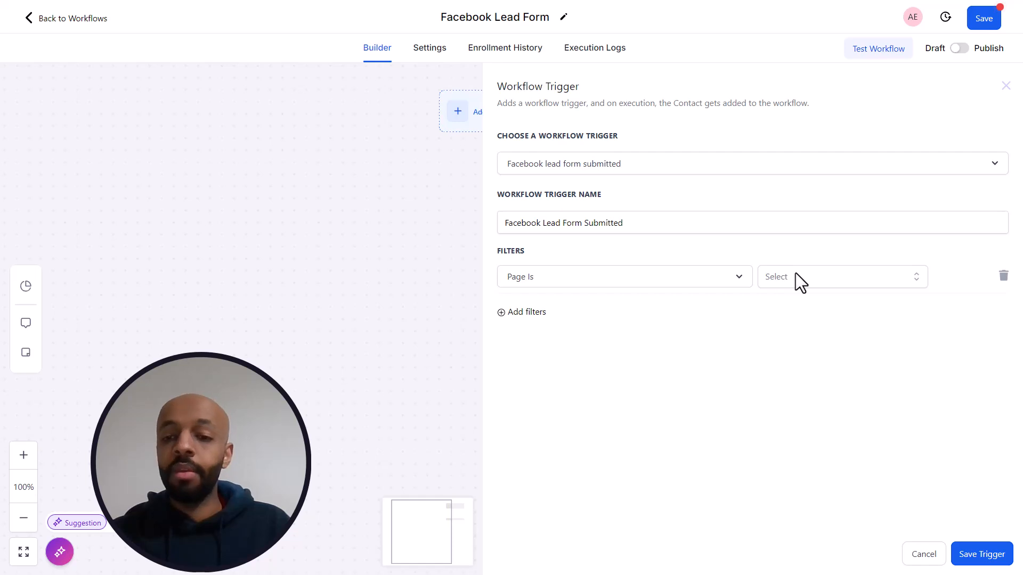
click(795, 273)
click(799, 335)
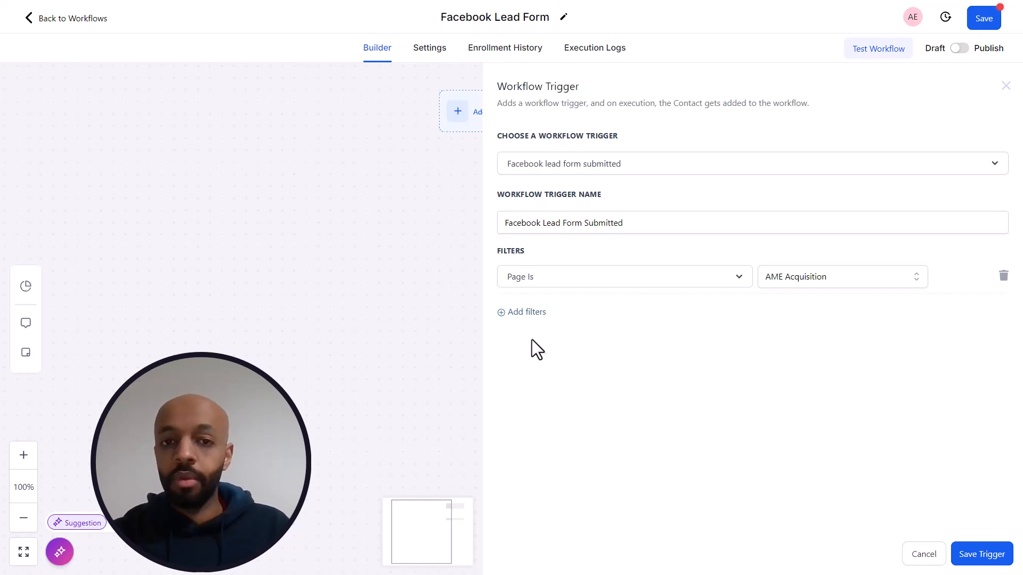
Add a Form Is filter set to "Form 1 20/12/2024" and save the trigger
click(528, 313)
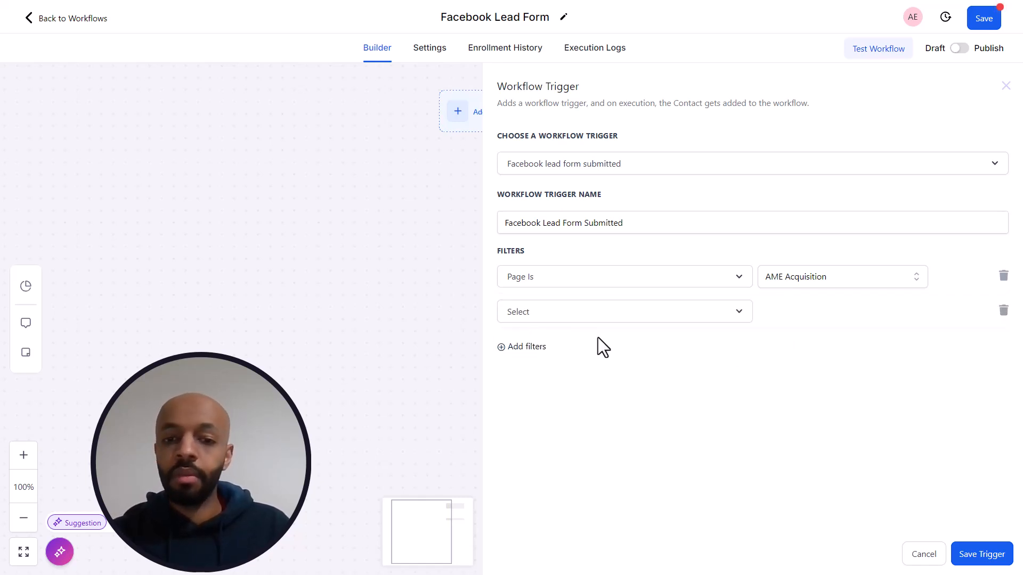
click(645, 316)
click(609, 392)
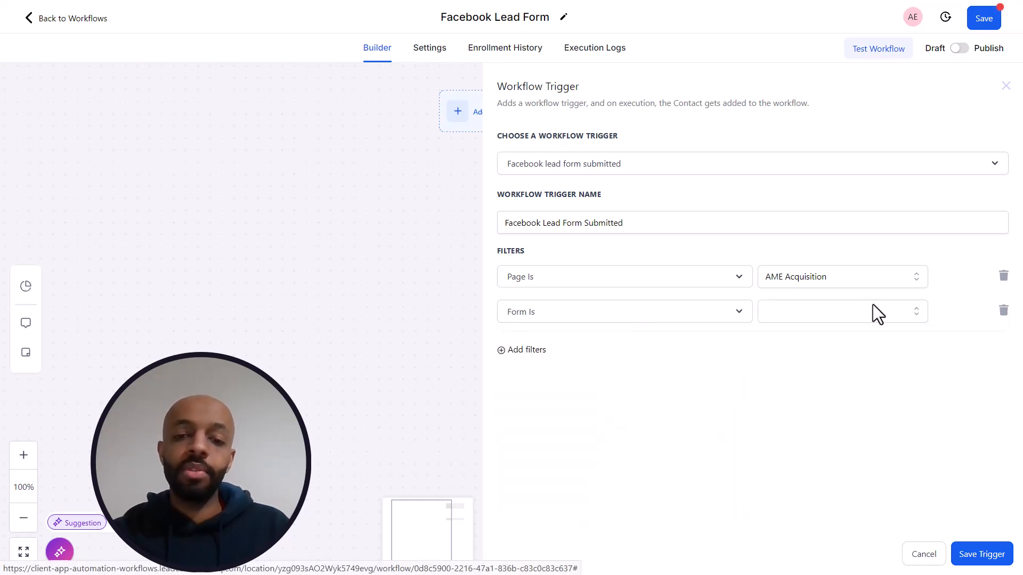
click(877, 309)
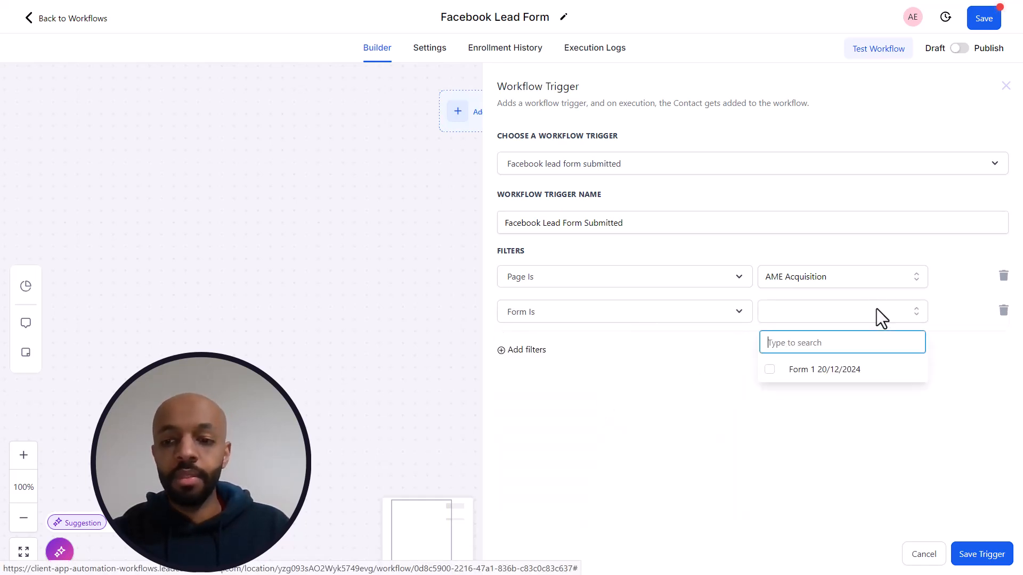
click(771, 372)
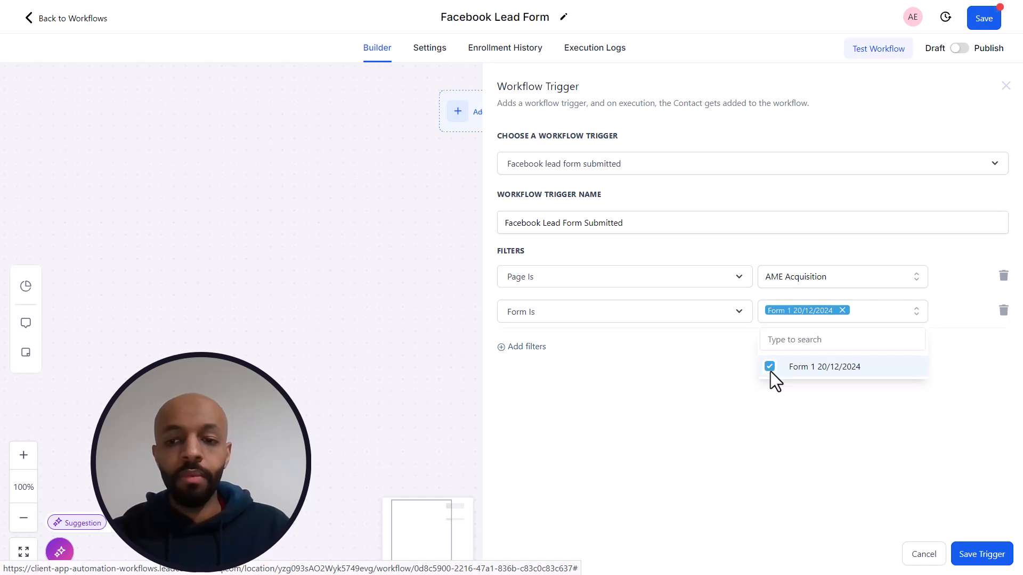
click(824, 403)
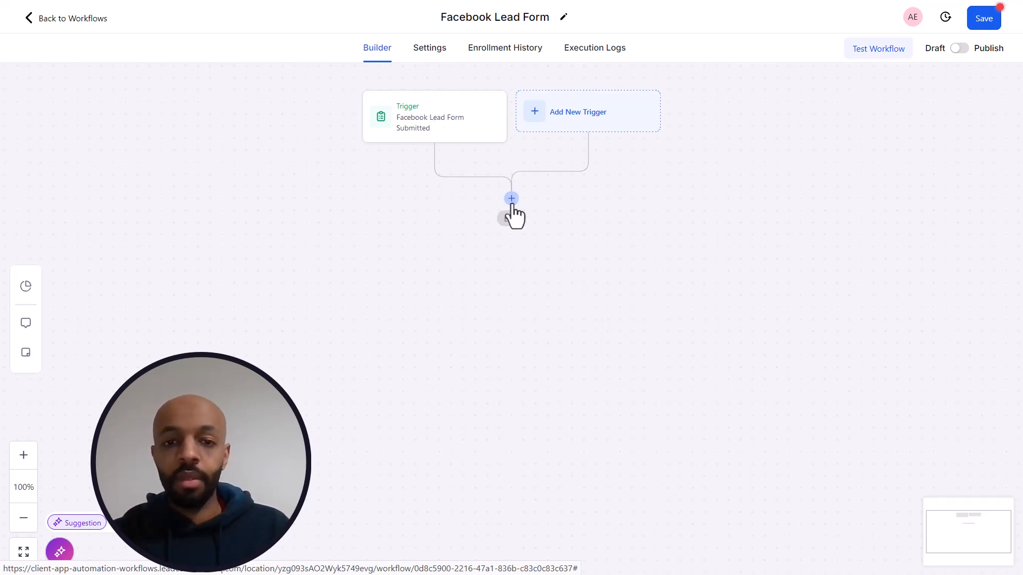
Add a Wait action after the trigger with a time delay of 0.3 minutes and save it
click(512, 201)
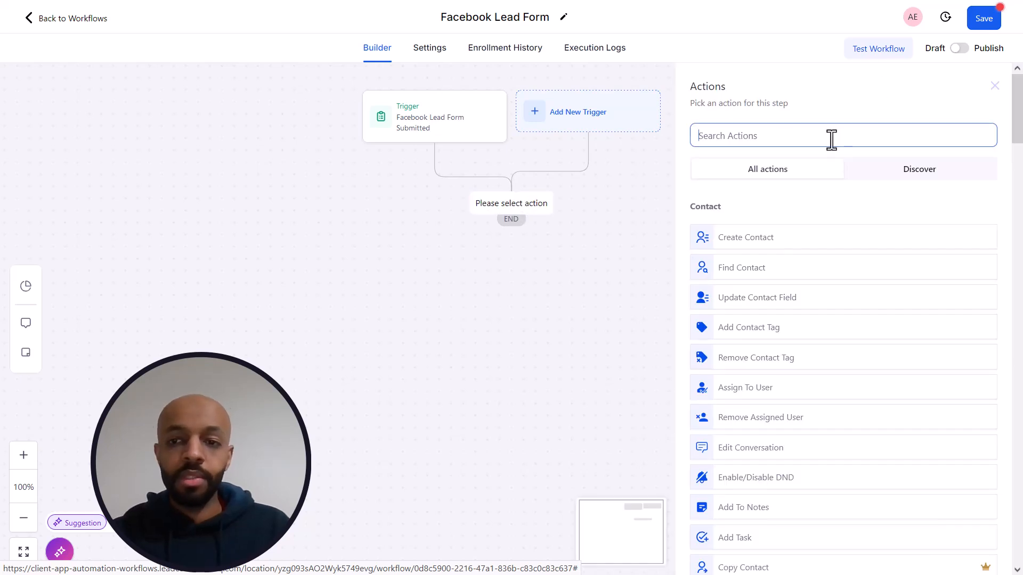
text(wait)
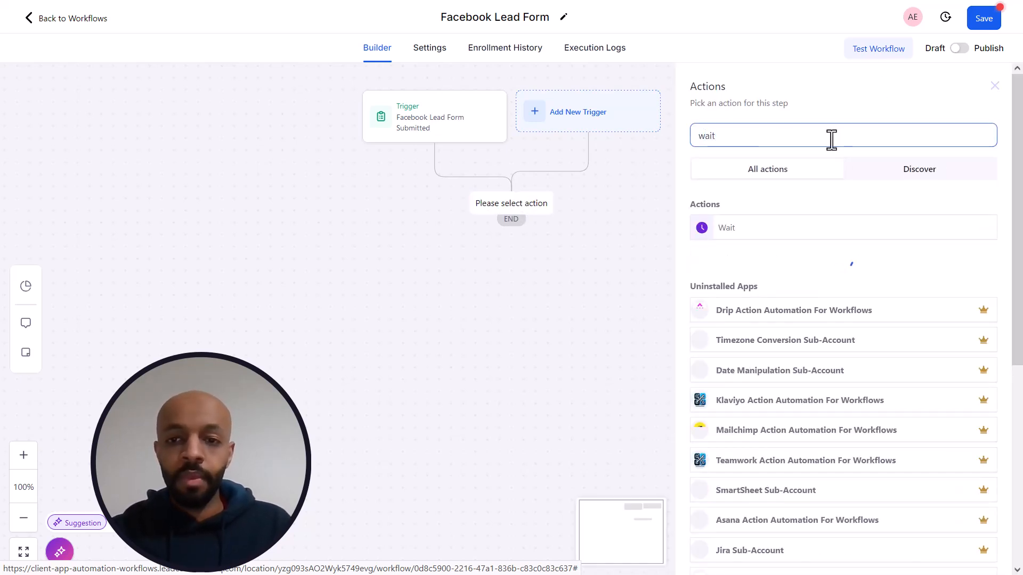
click(805, 240)
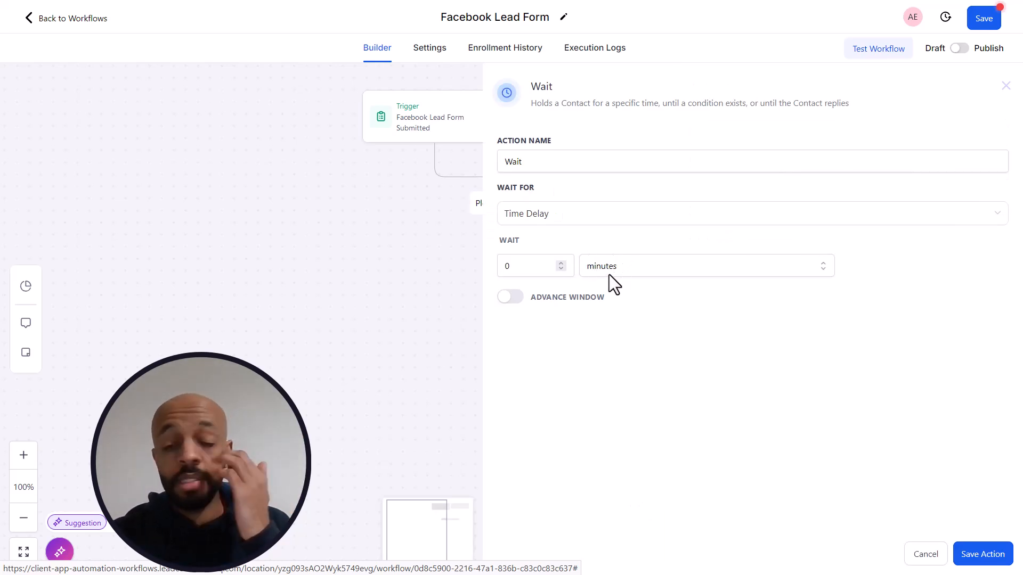
click(522, 273)
text(.2)
key(BackSpace)
key(BackSpace)
key(BackSpace)
text(3)
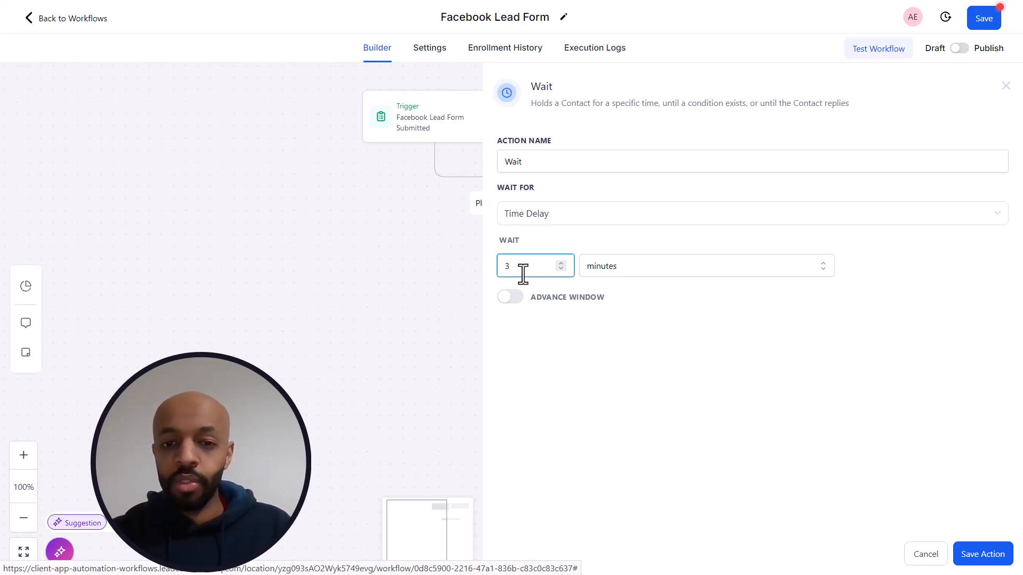
key(BackSpace)
text(0.)
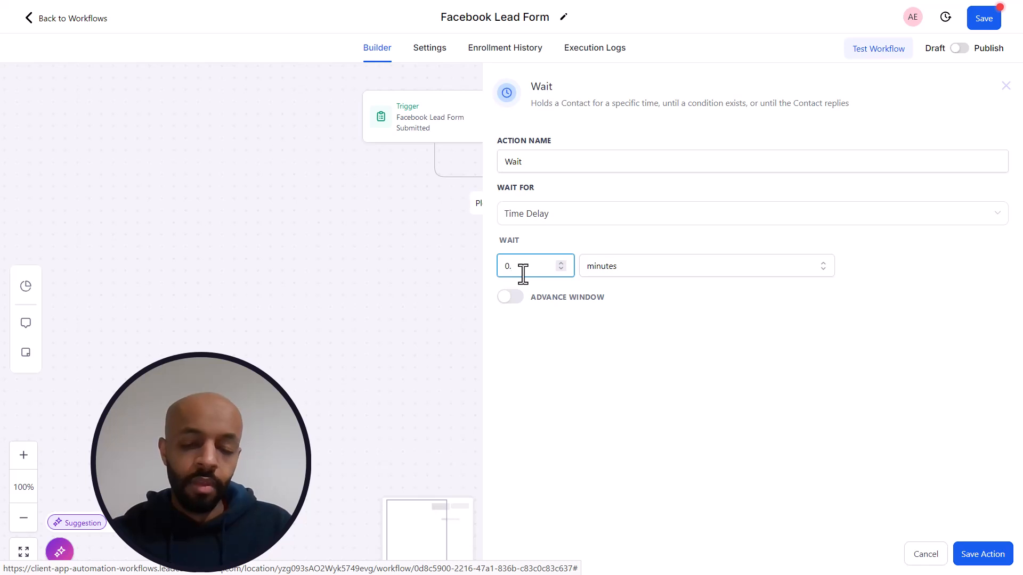
text(3)
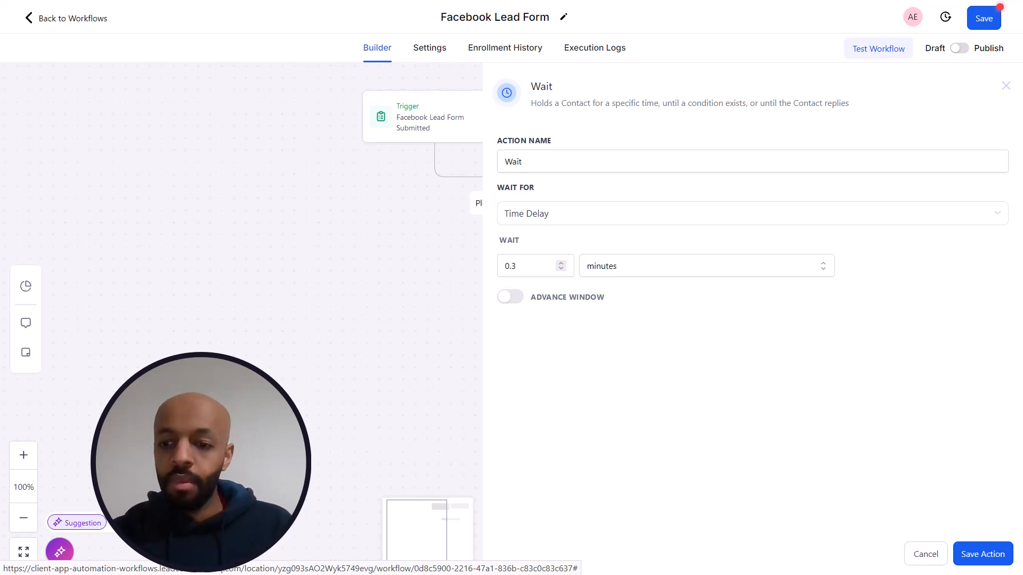
click(971, 557)
Rename the Wait action to "Wait 18 seconds", keeping minutes as its delay unit, and save it
click(519, 244)
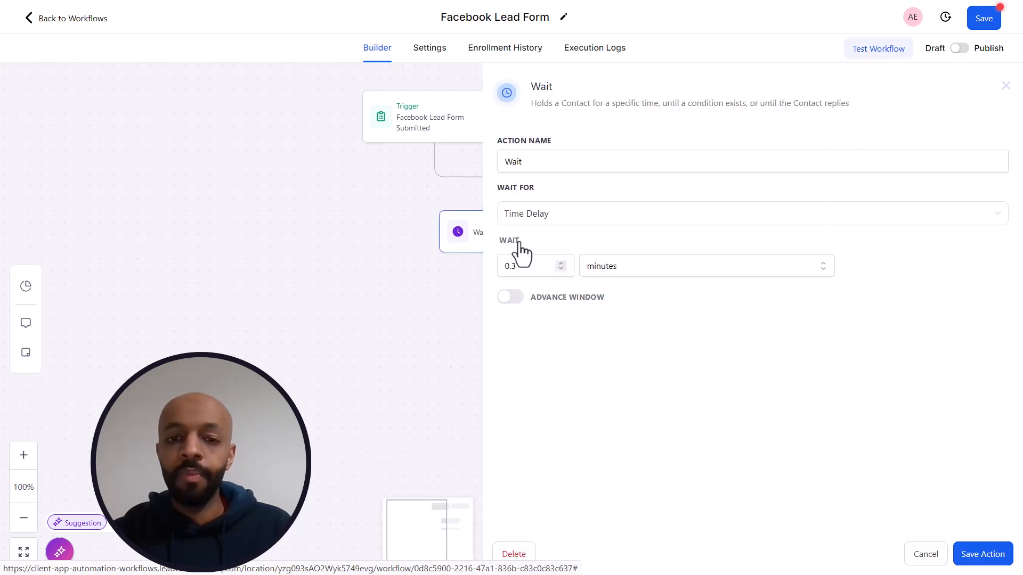
click(559, 167)
text(18 seconds)
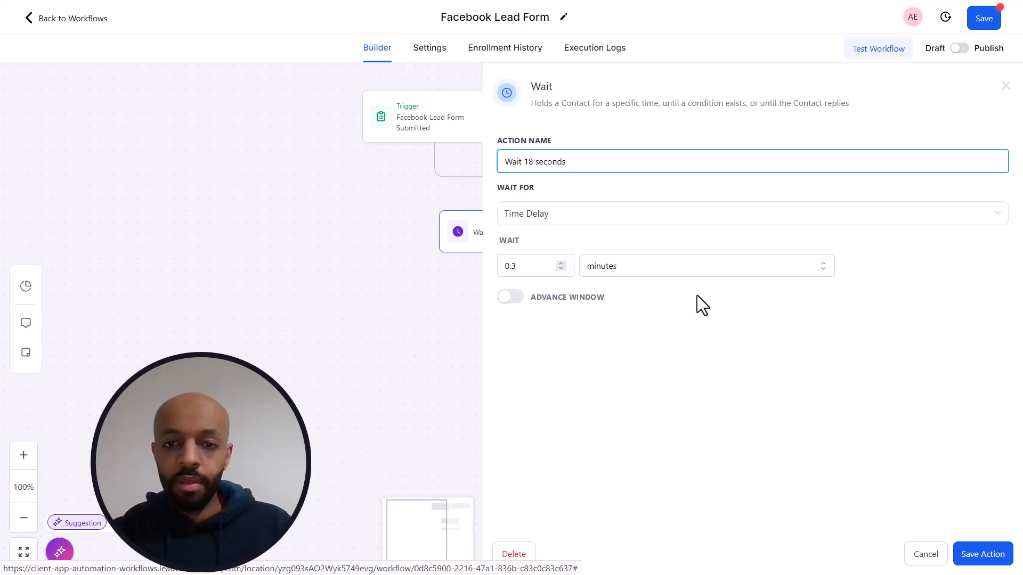
click(727, 349)
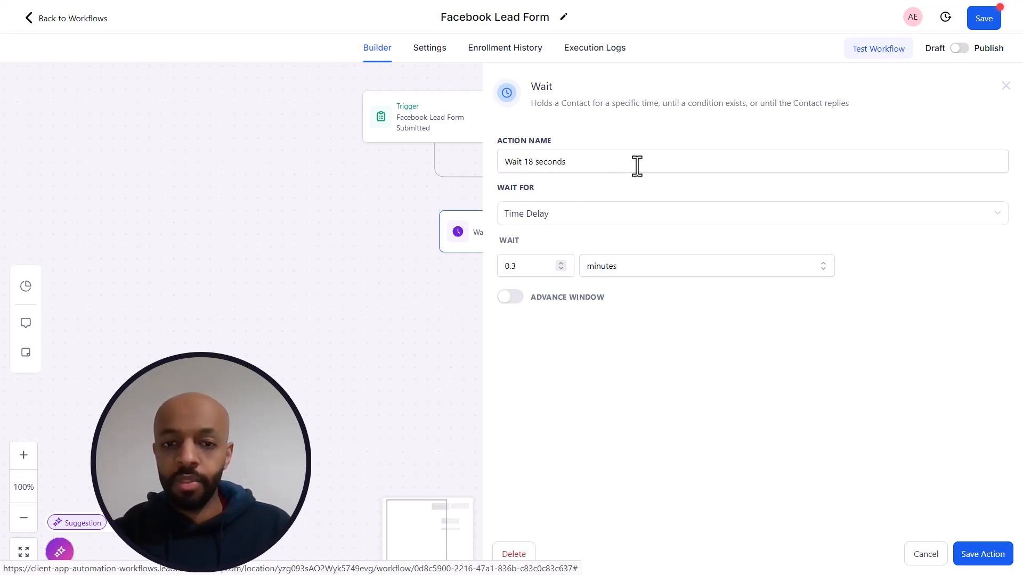
click(648, 272)
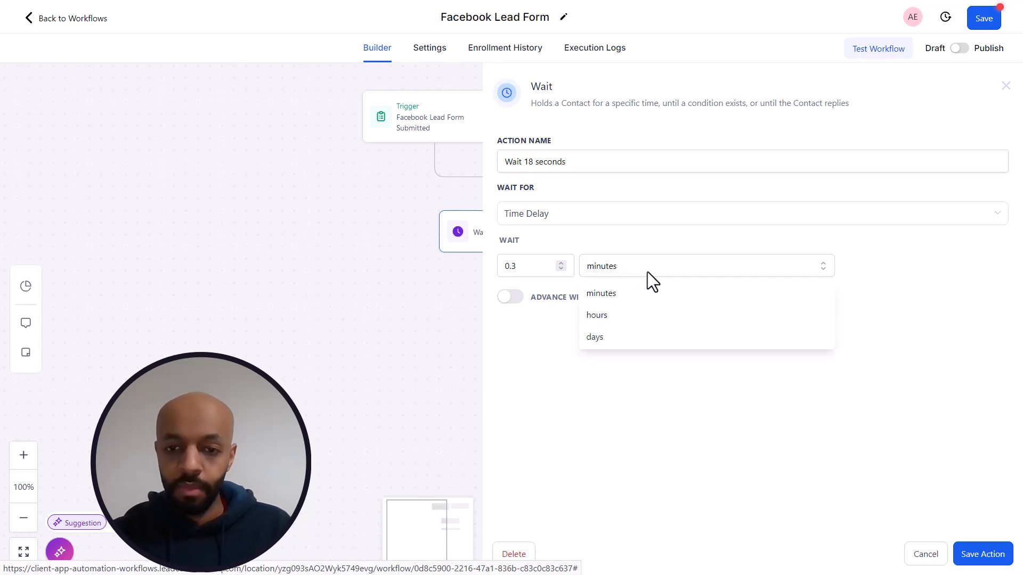
click(616, 360)
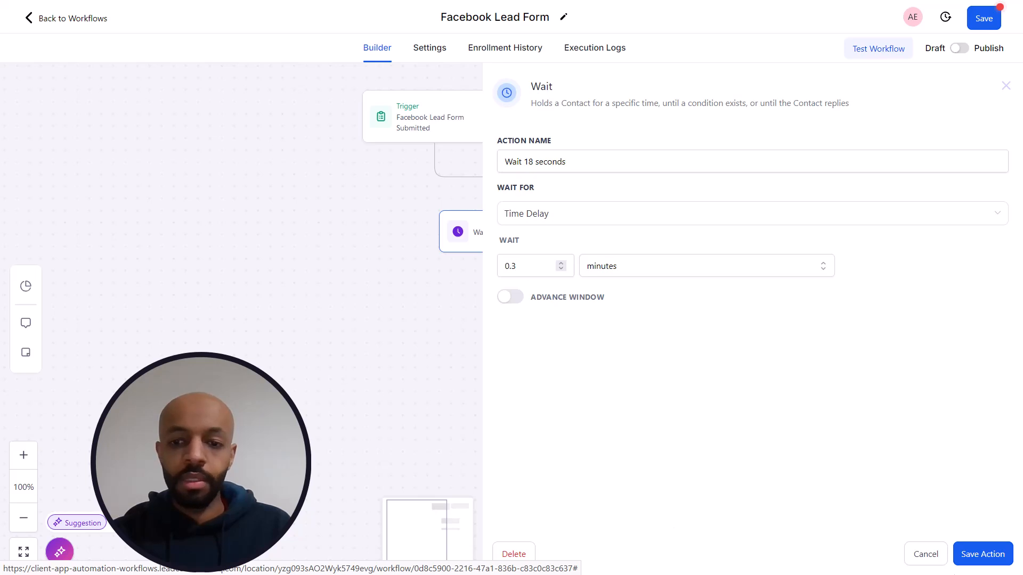
click(964, 564)
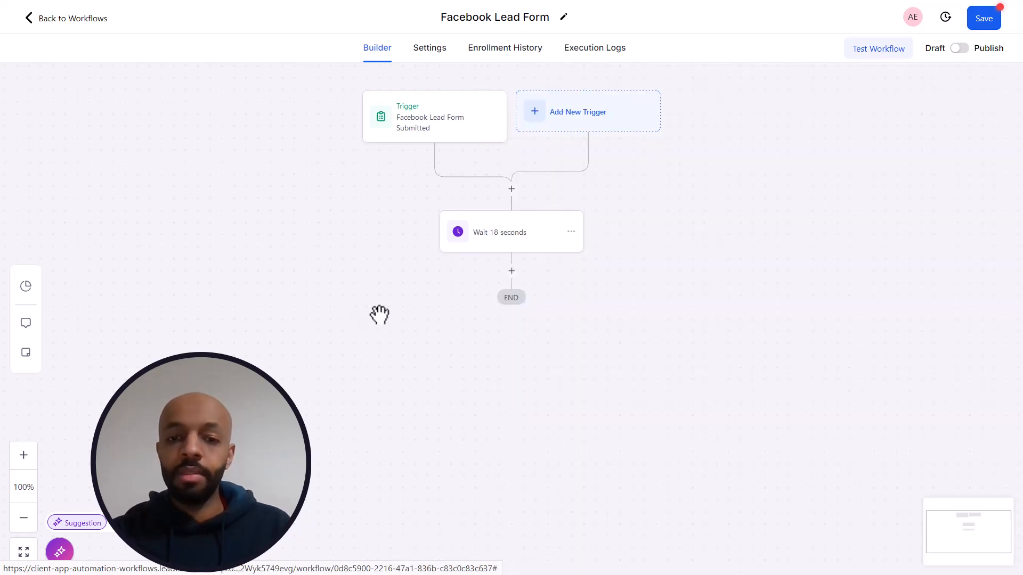
Add a Send SMS action directly after the Wait 18 seconds action
click(512, 271)
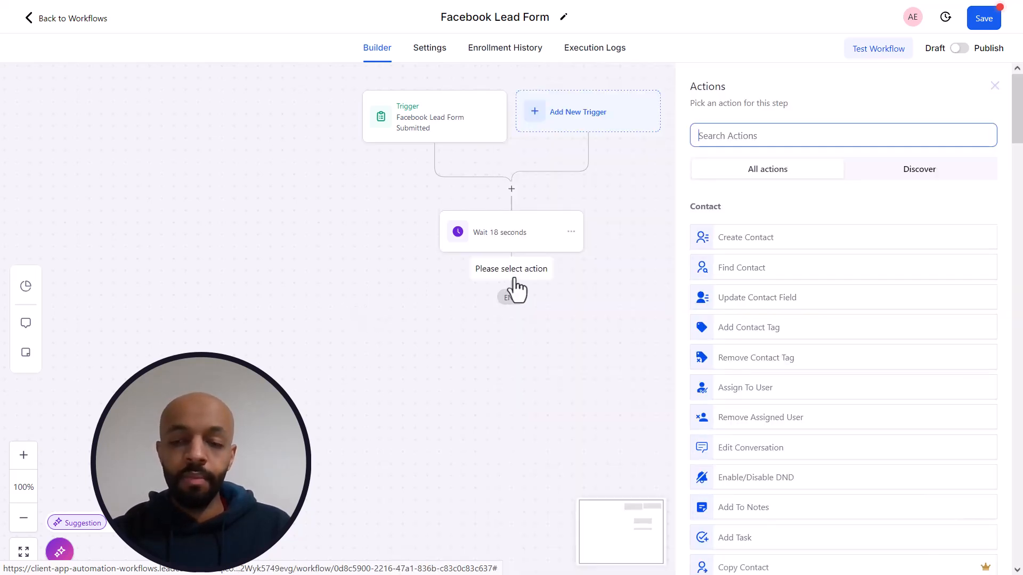
text(sms)
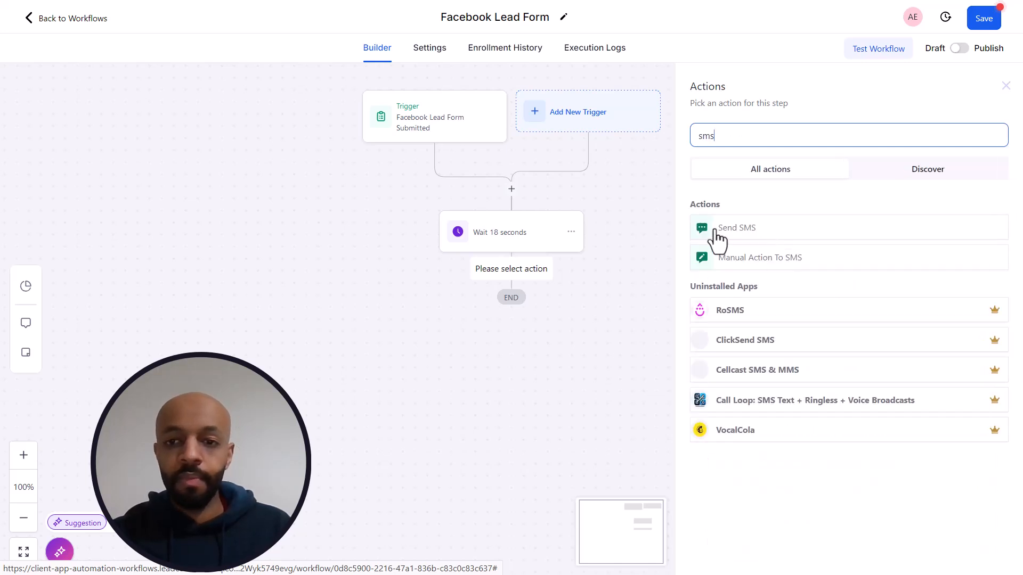
click(724, 234)
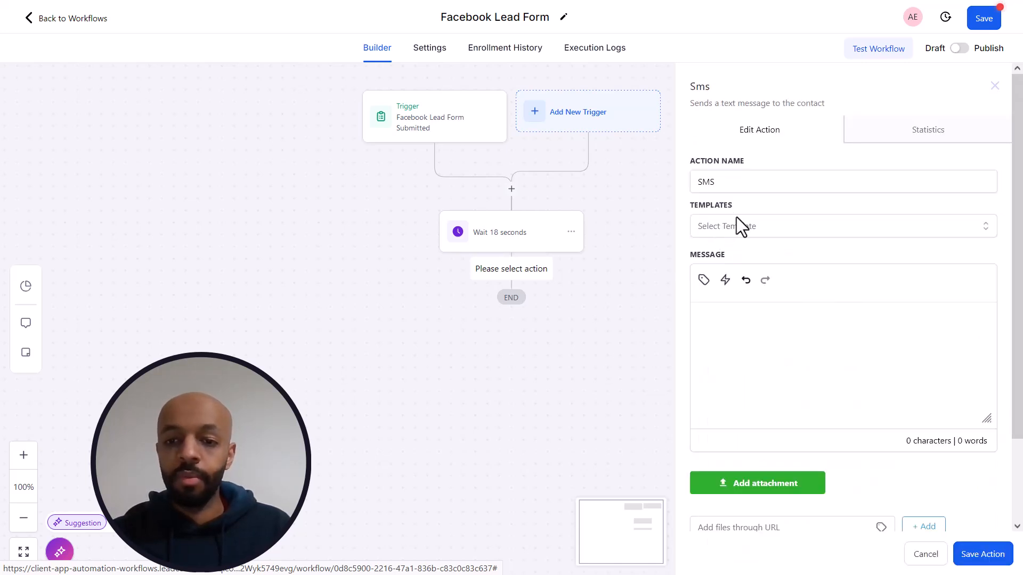
Write "Hey {{contact.first_name}}," the sender's introduction from Ayman's Painting, and "Just noticed you were interested in getting an estimate. Where are you located?"; save the SMS
click(745, 310)
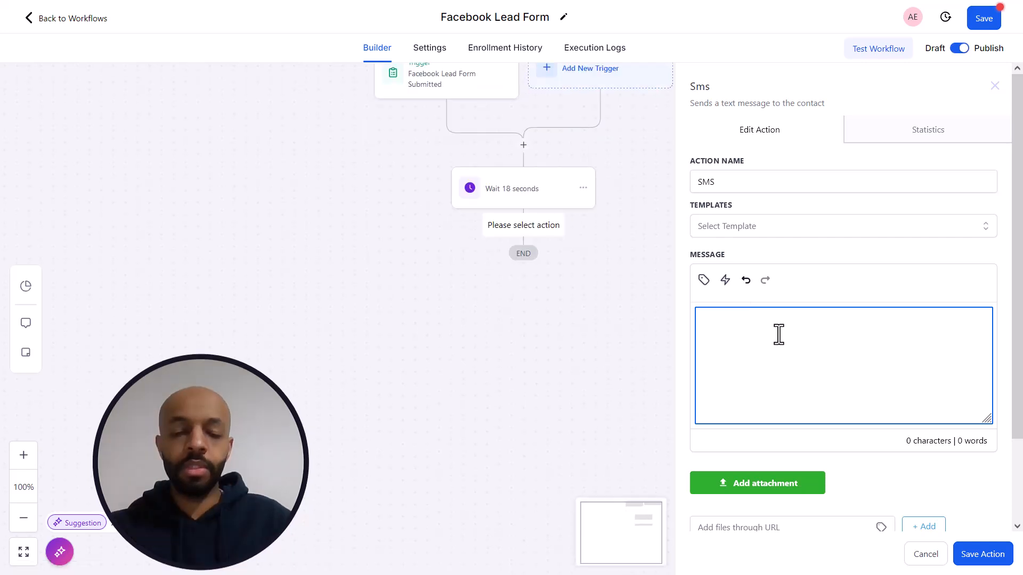
text(Hey)
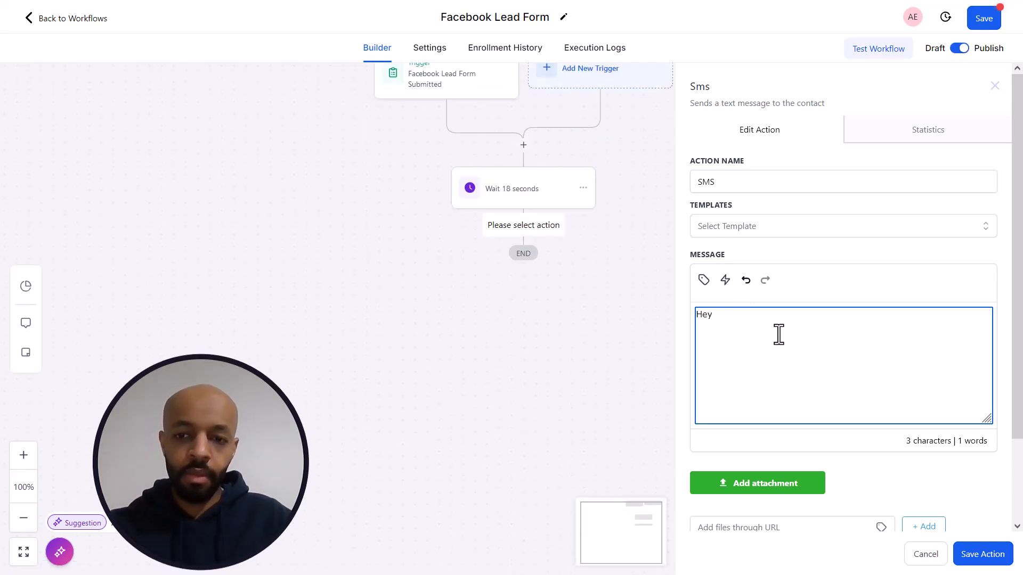
click(704, 280)
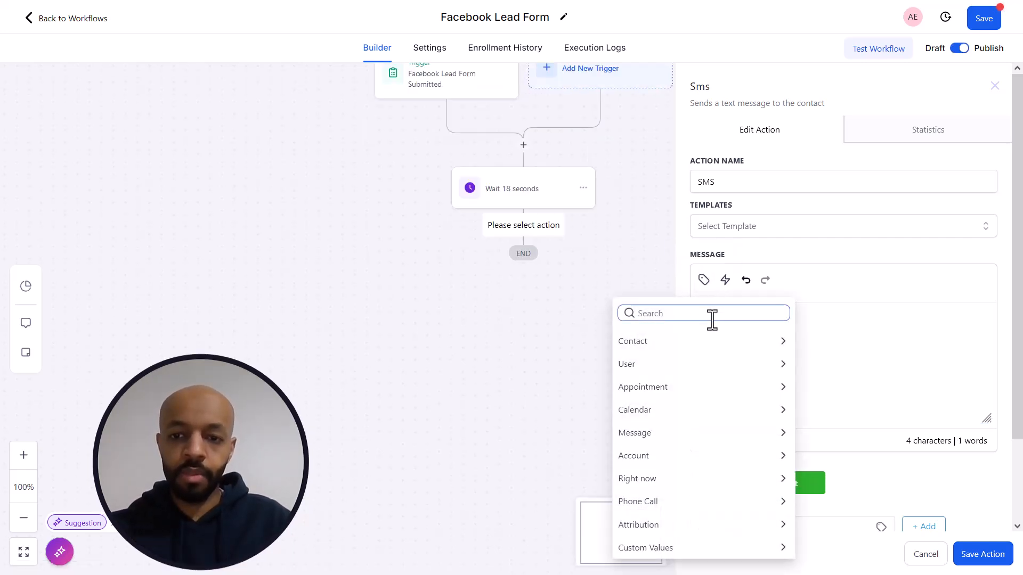
click(773, 337)
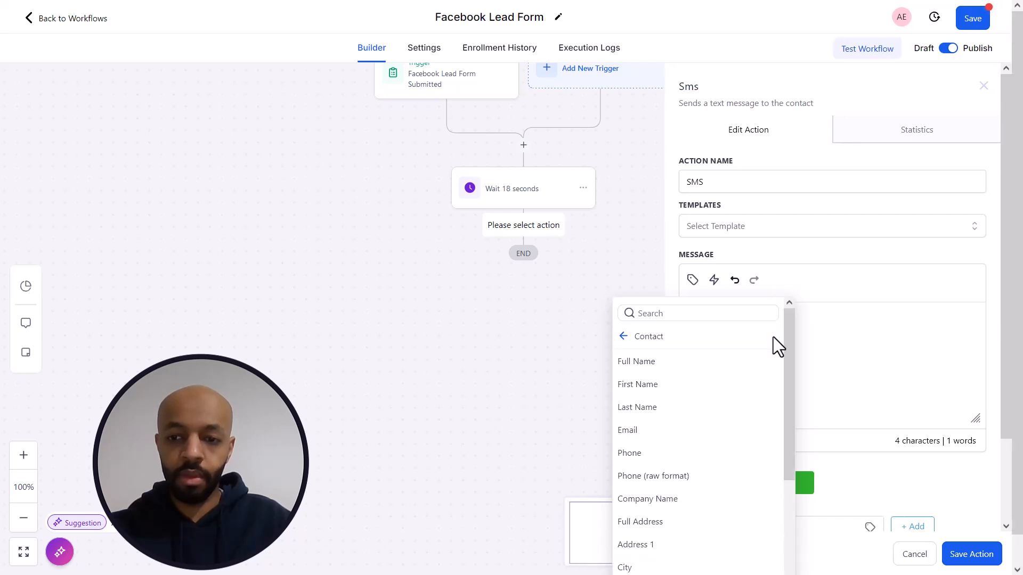
click(697, 380)
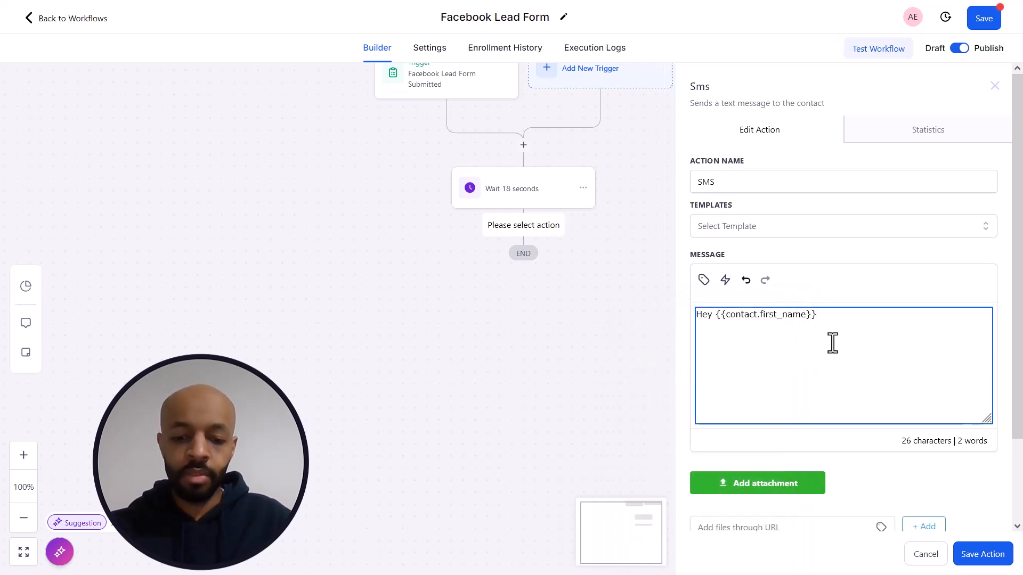
text(Ayman from Ayman's Painting.  Just noticed you were interested in getting an estimate. Where are you located?)
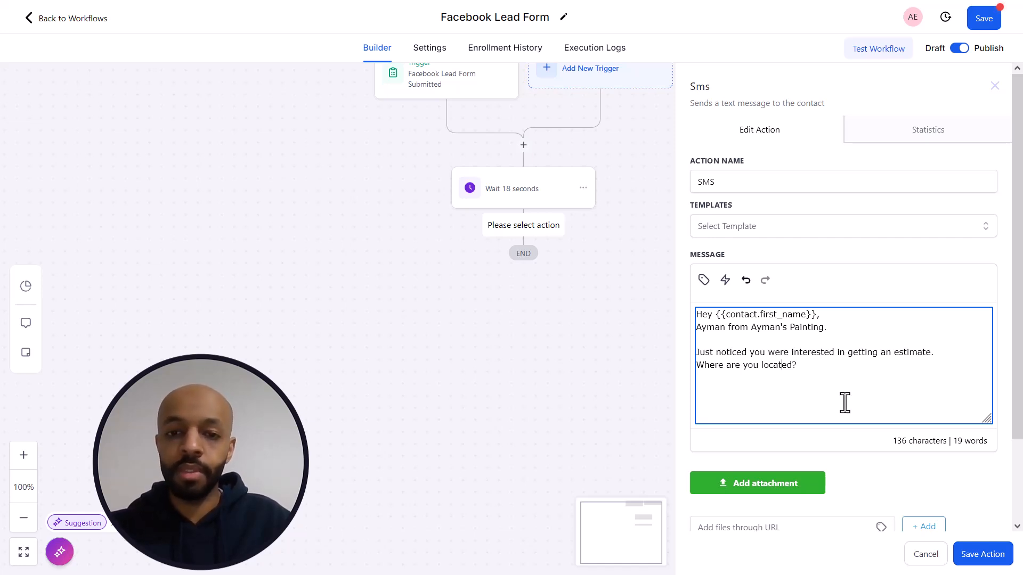
click(979, 555)
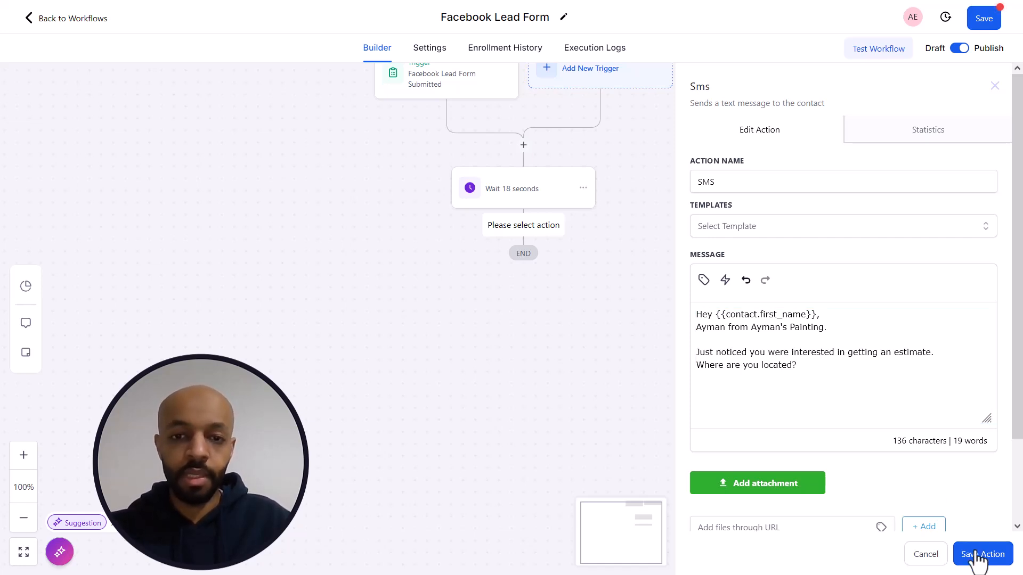
Insert a Create/Update Opportunity action before the wait, using Sales Pipeline 2 and the New Lead stage, and save it
drag(678, 365, 679, 413)
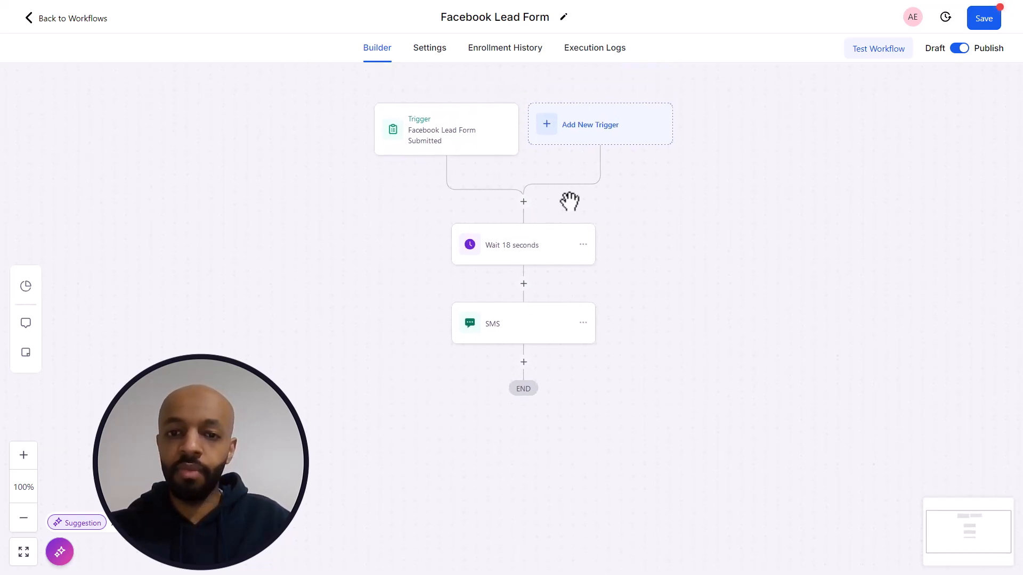
click(523, 201)
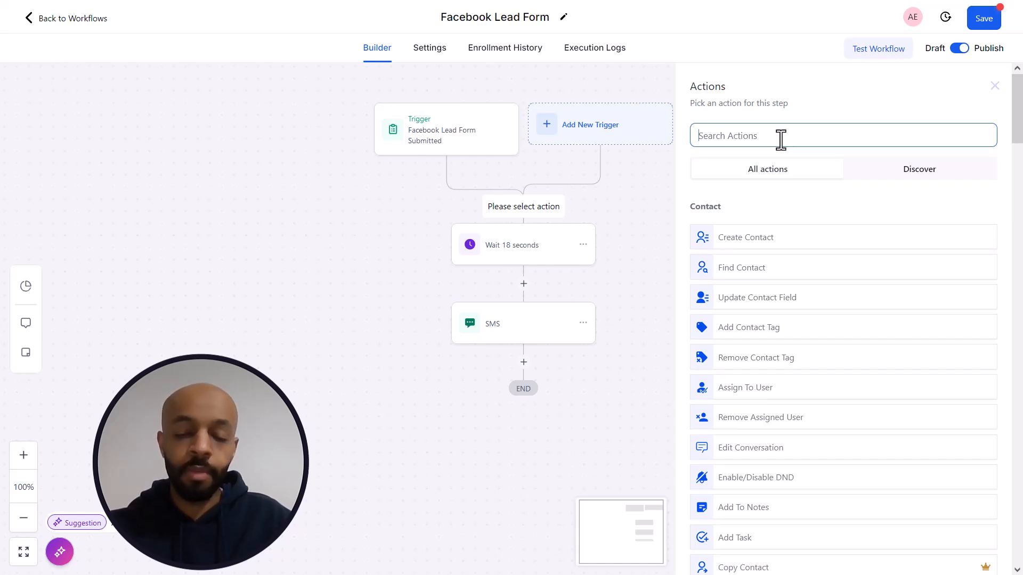
text(opp)
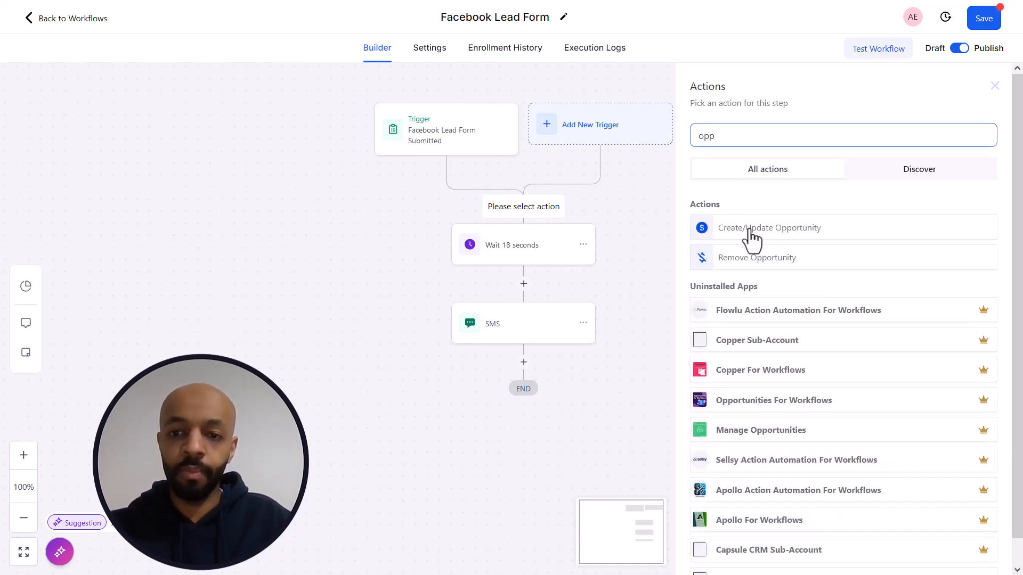
click(751, 234)
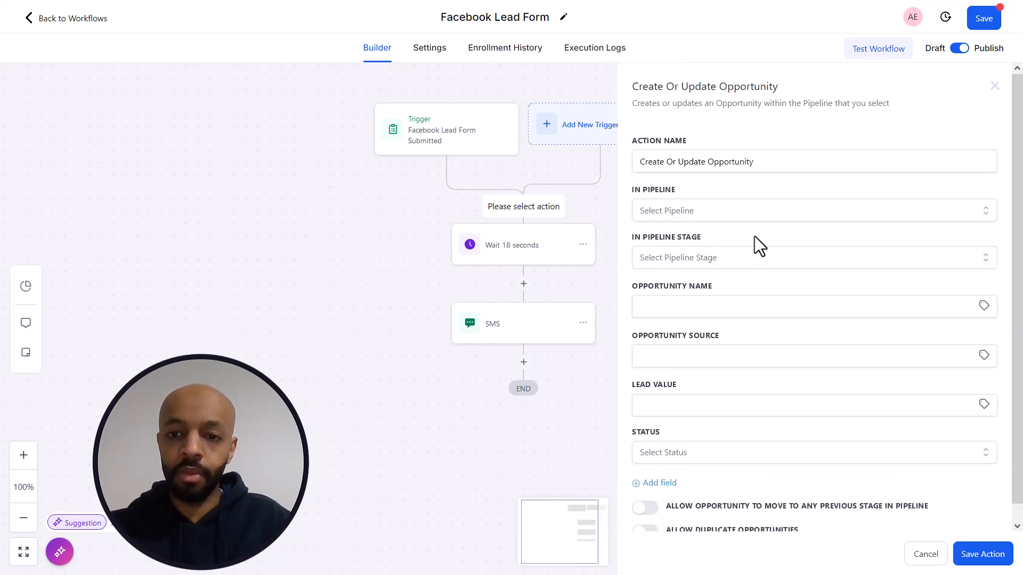
click(750, 210)
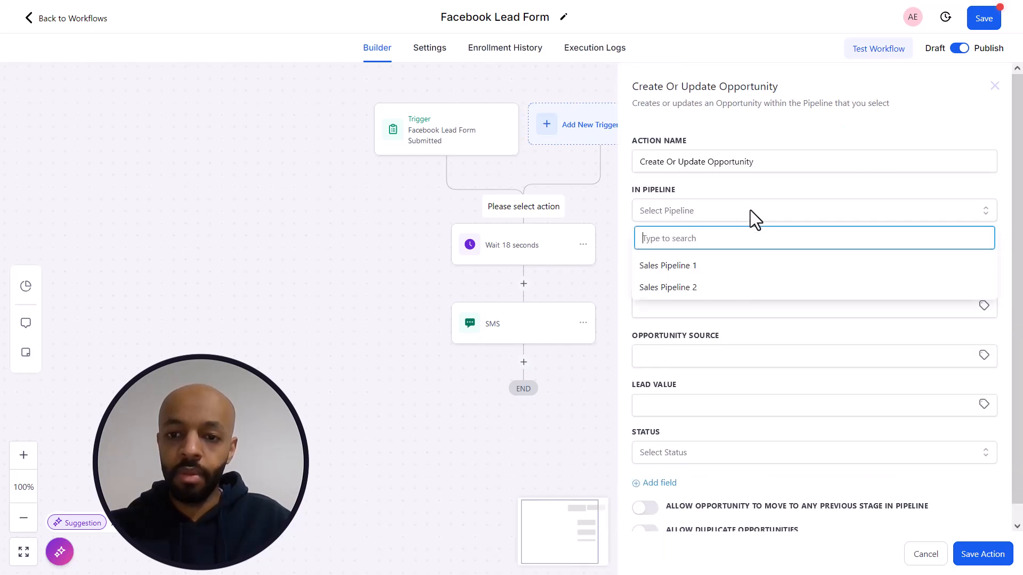
click(692, 289)
click(727, 260)
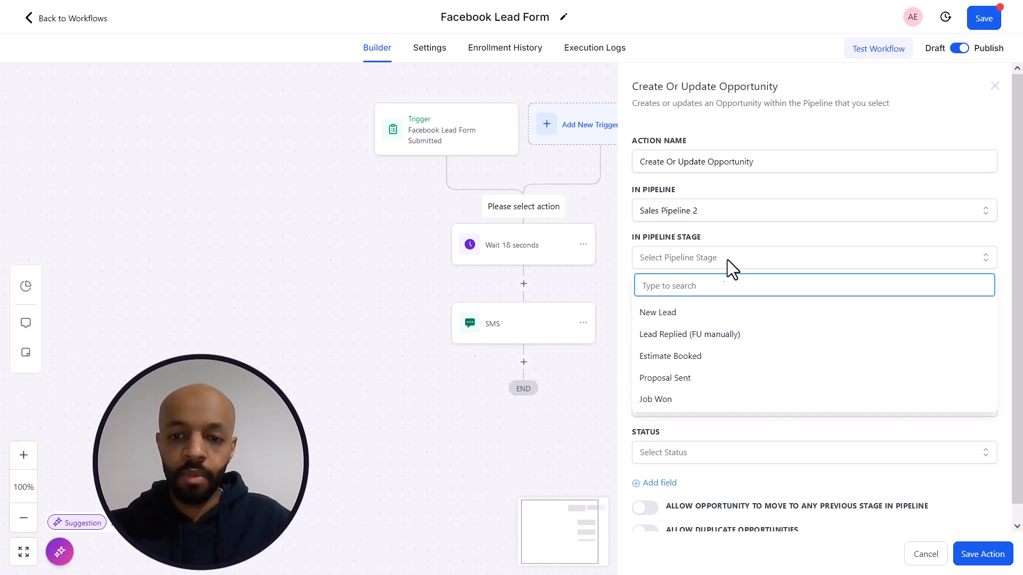
click(674, 315)
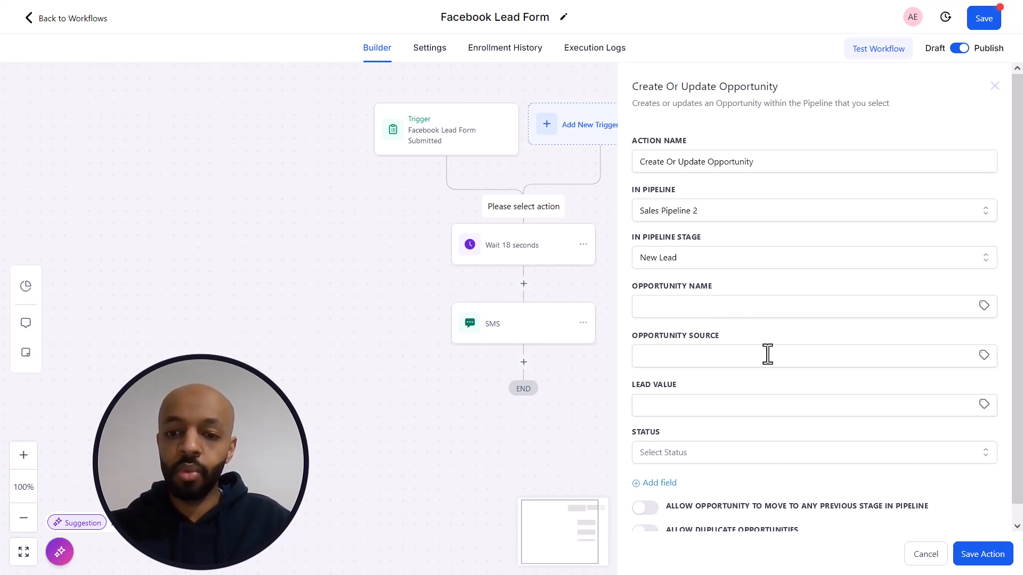
scroll(762, 379, down, 1)
click(968, 549)
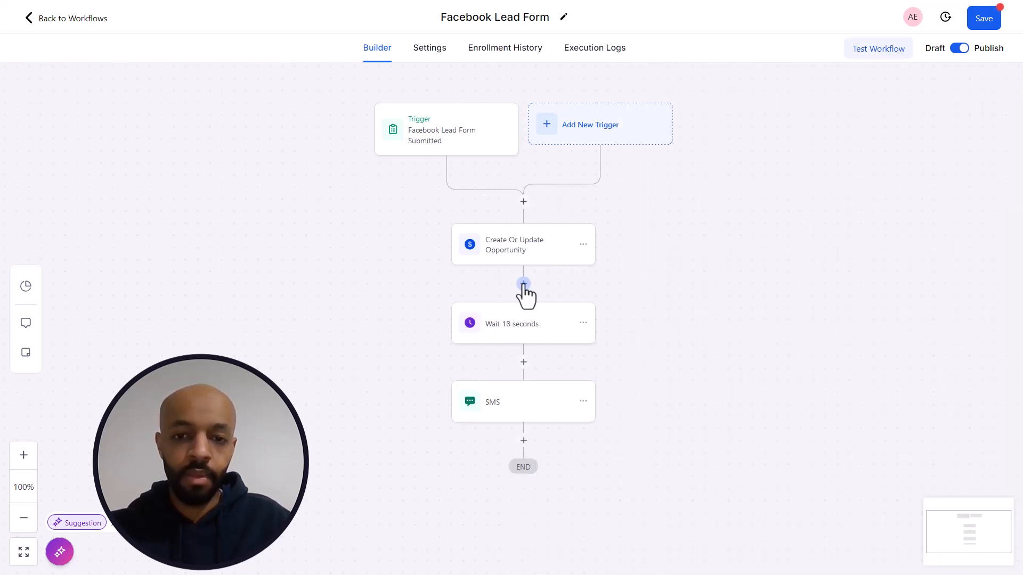
Insert an Add Contact Tag action between the opportunity and the wait with the tags "new lead" and "facebook ad", and save it
click(523, 285)
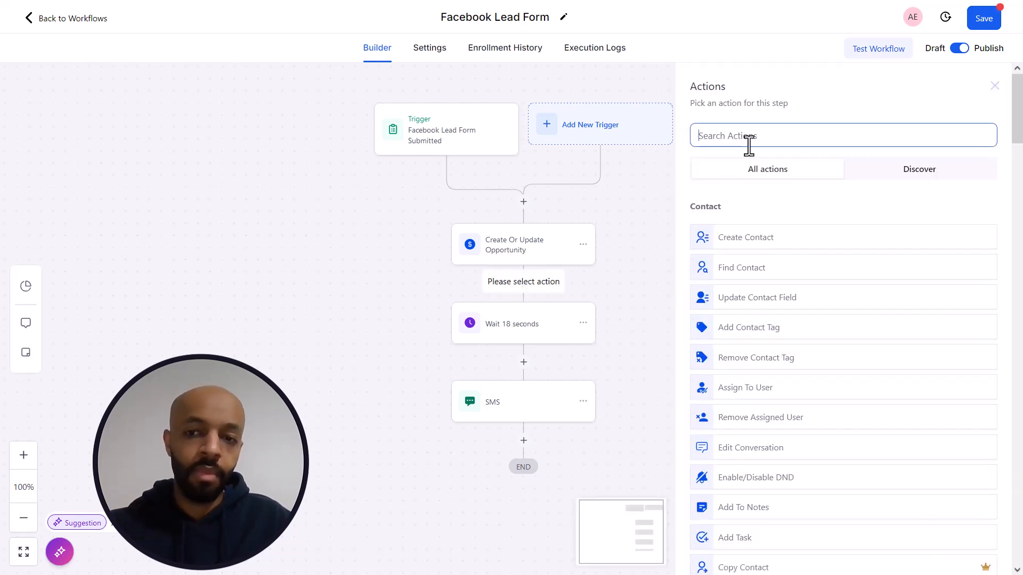
text(tag)
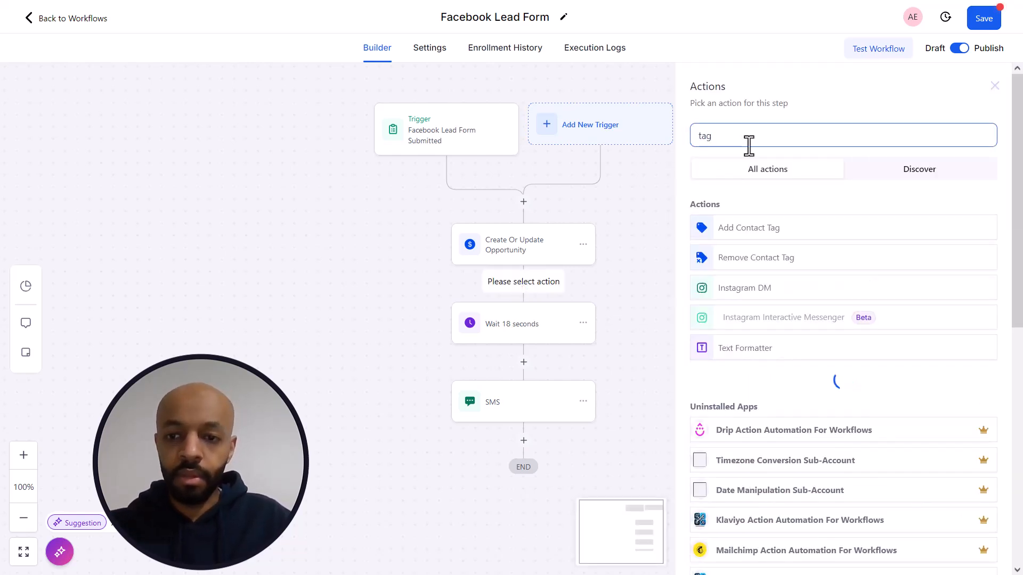
click(733, 230)
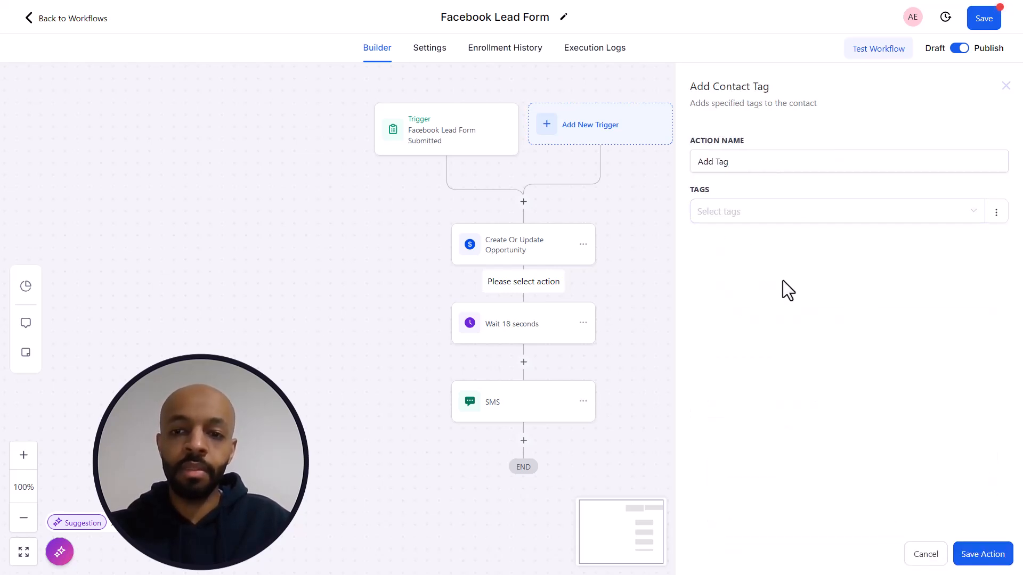
click(815, 230)
text(new lead)
key(Return)
text(faceb)
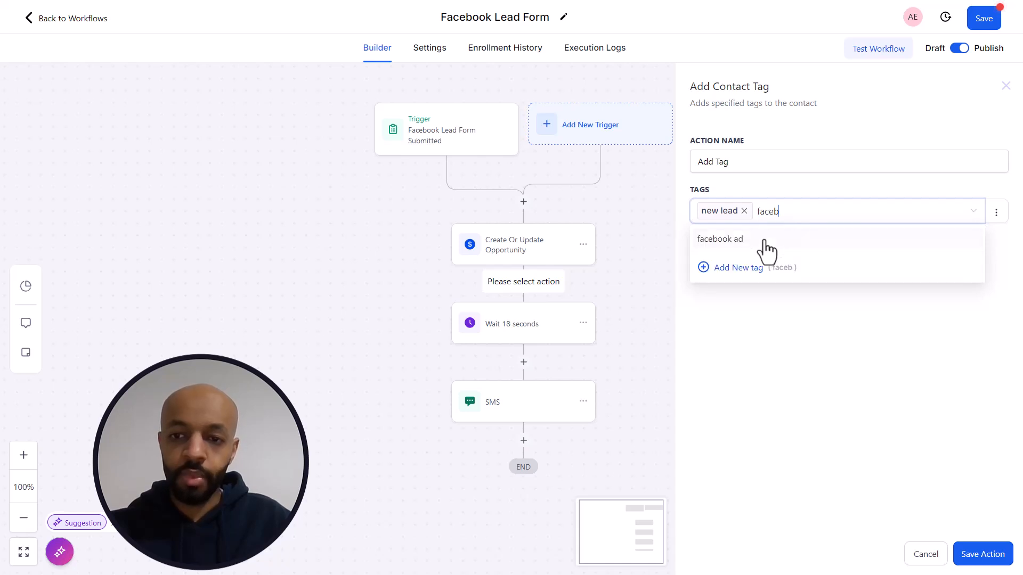
click(763, 241)
click(772, 352)
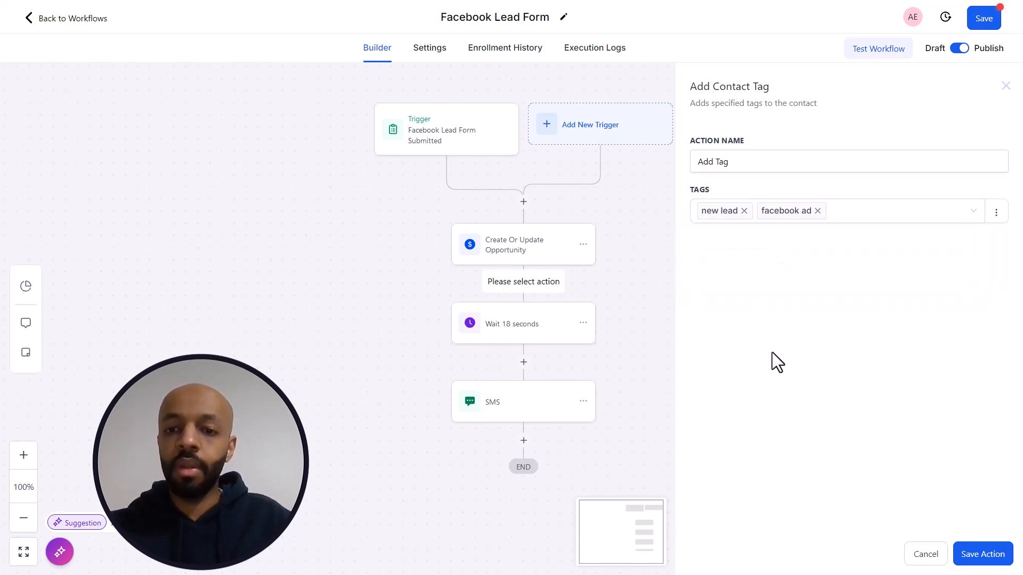
click(982, 555)
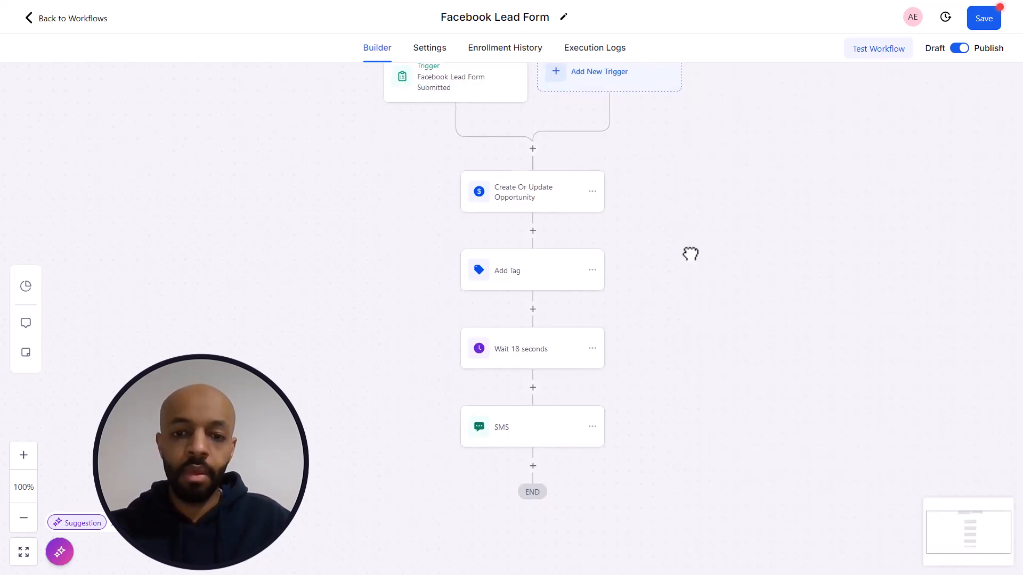
Insert a Send Internal Notification action between the tag and the wait, and set its type to Notification
click(534, 303)
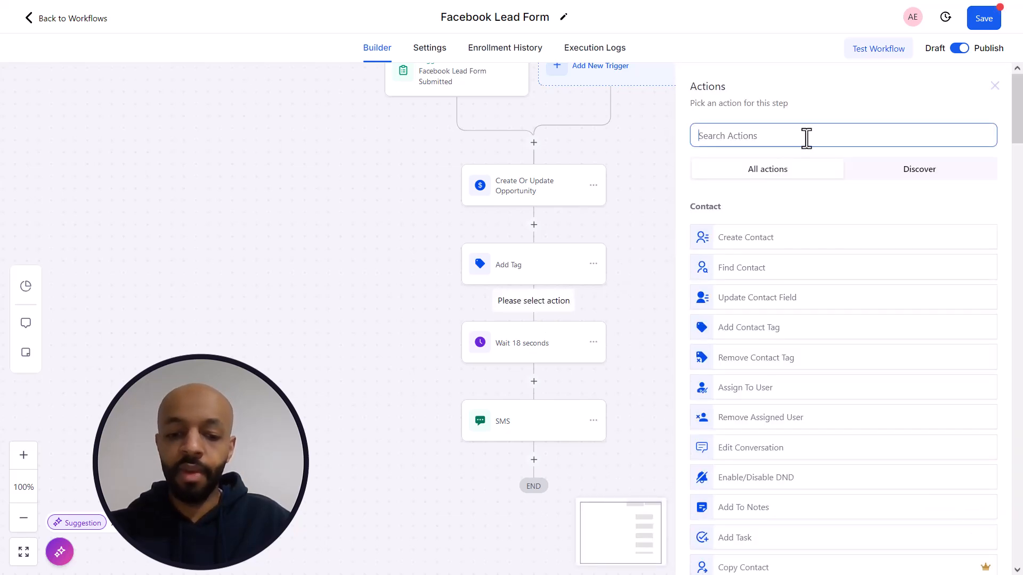
text(inter)
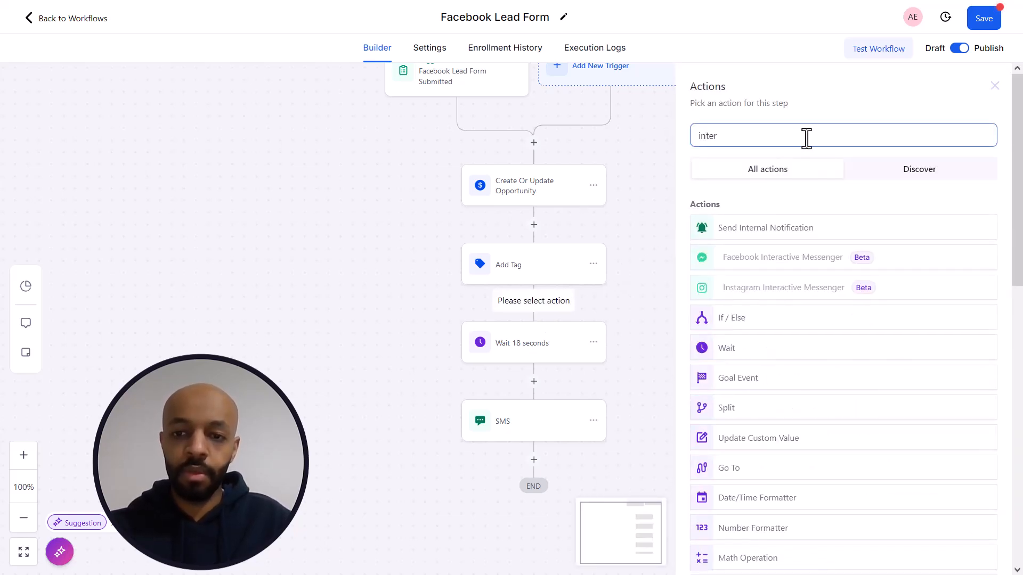
click(725, 229)
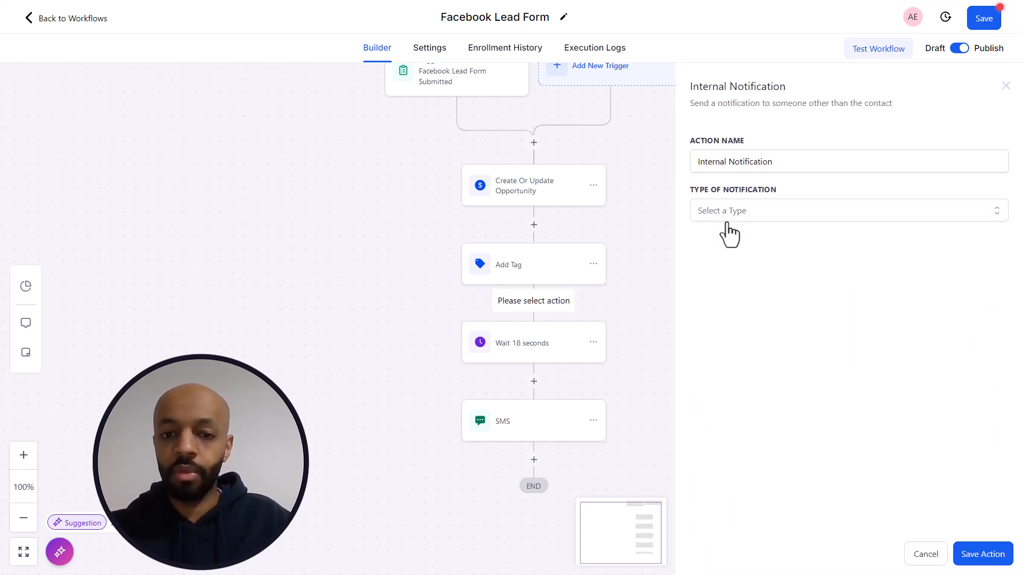
click(760, 216)
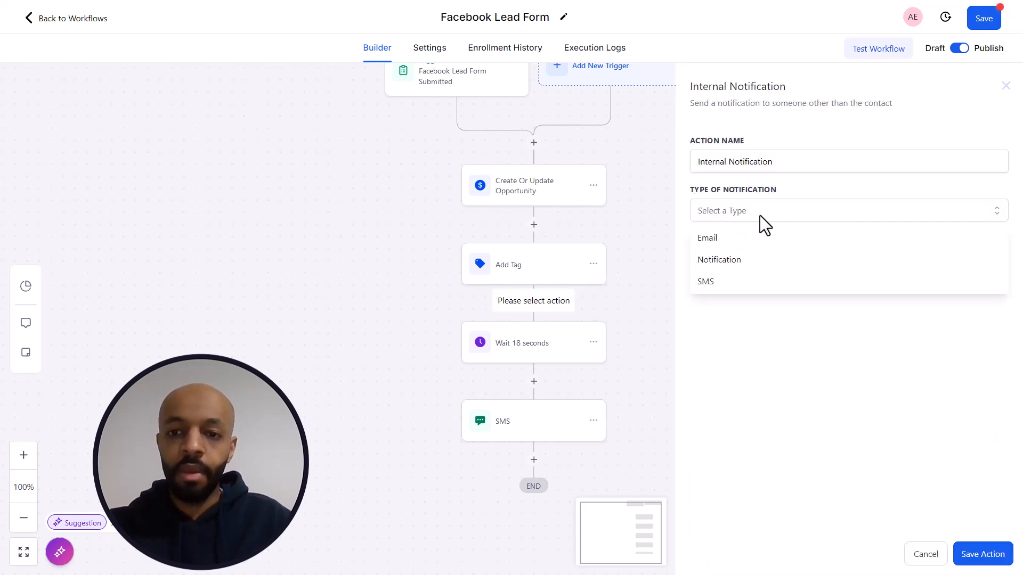
click(741, 273)
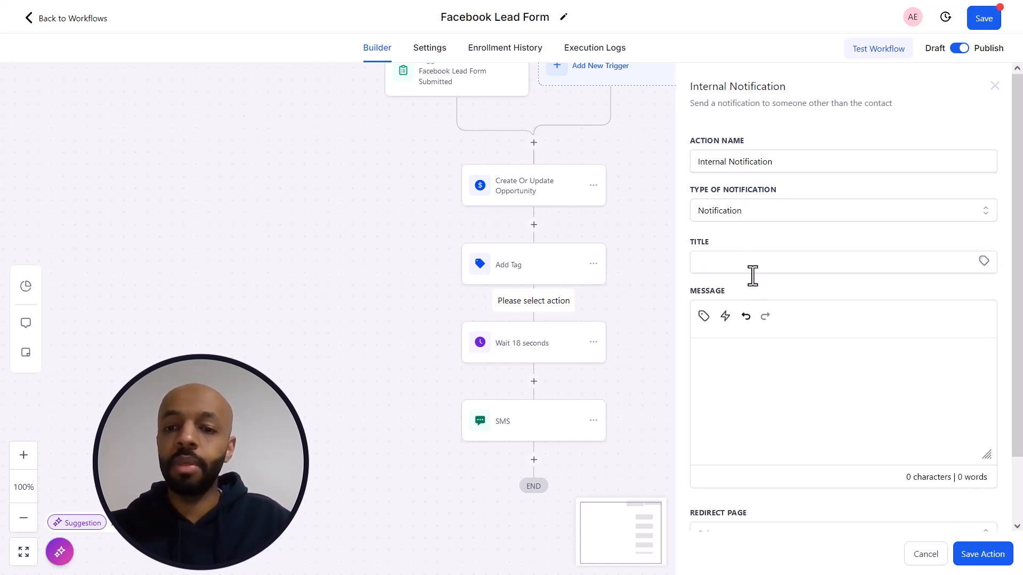
Title the internal notification "New Facebook Ad Lead"
click(765, 267)
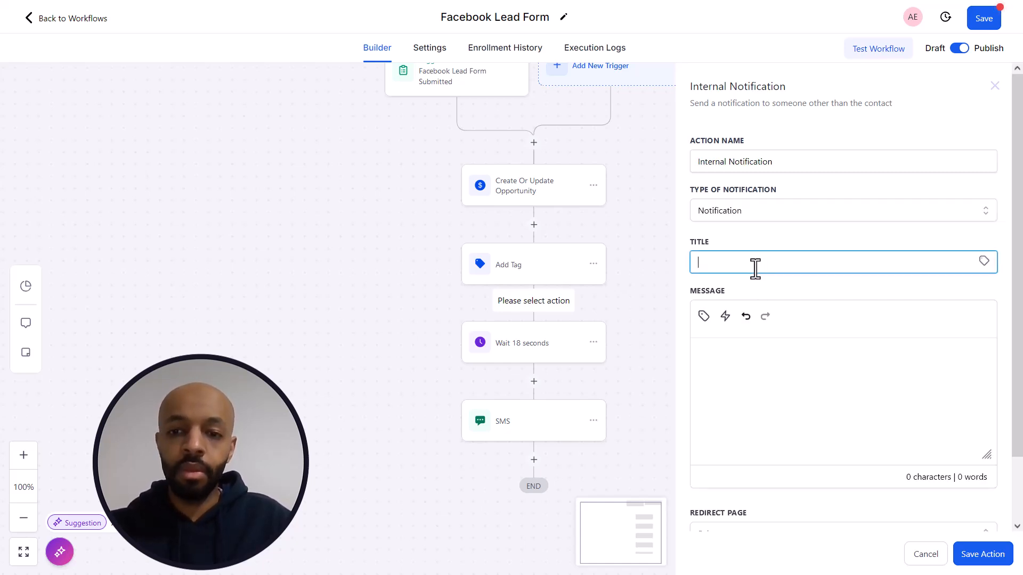
text(New Facebook)
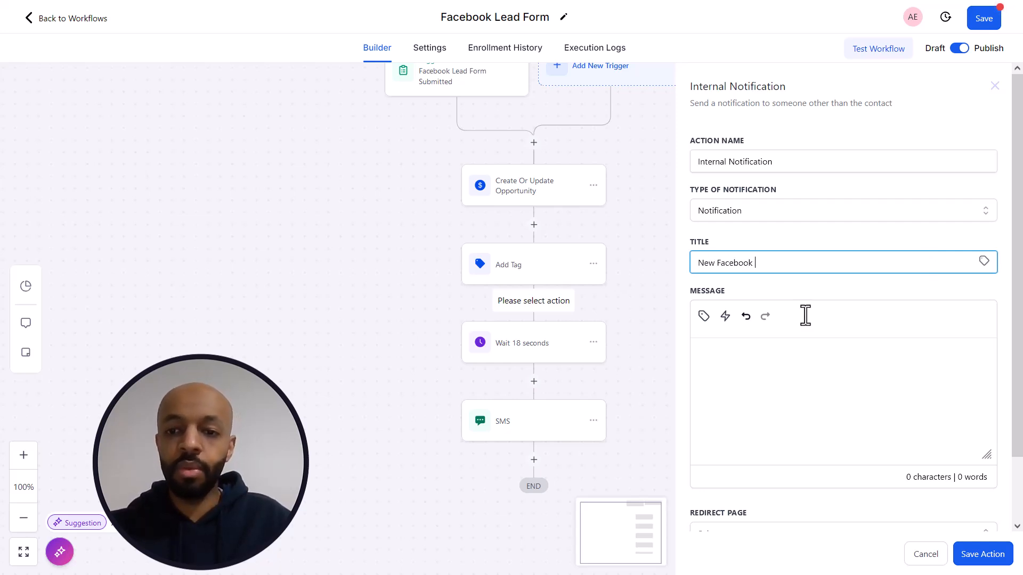
text( Ad )
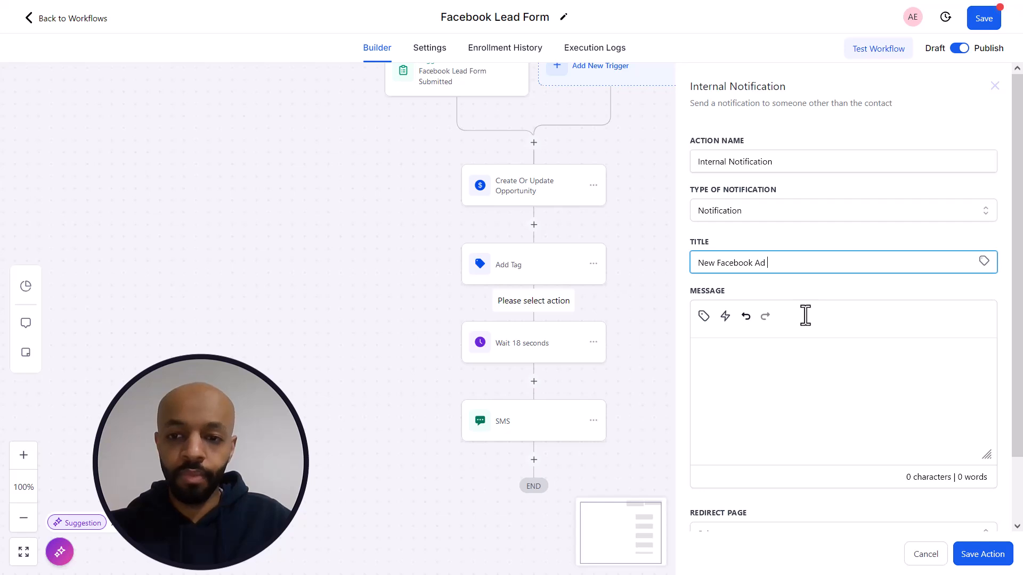
text(Lead)
Write the notification message "{{contact.name}} just came in through Facebook", inserting the contact's full name as a custom value
scroll(804, 298, down, 1)
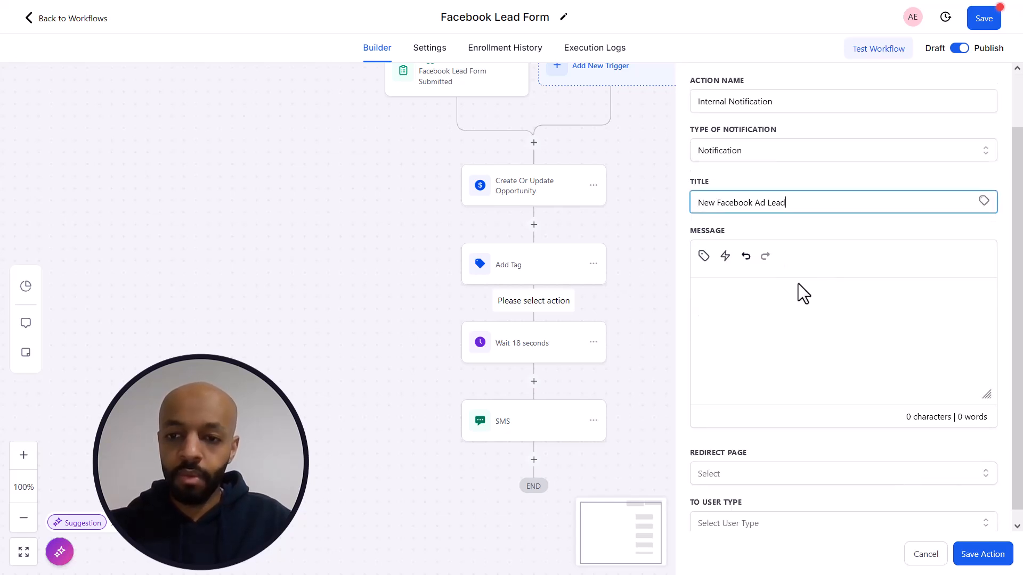
click(793, 289)
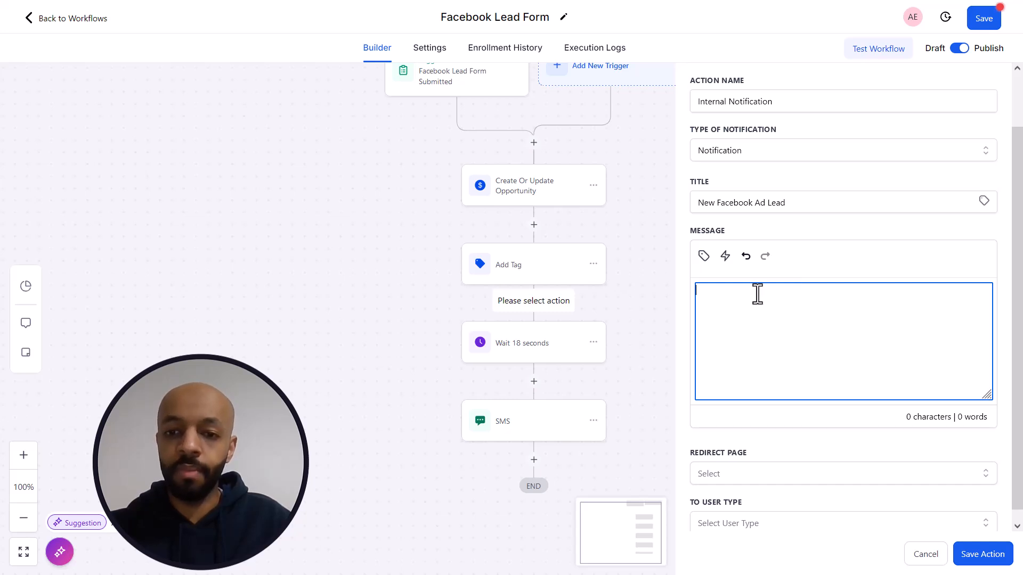
click(704, 258)
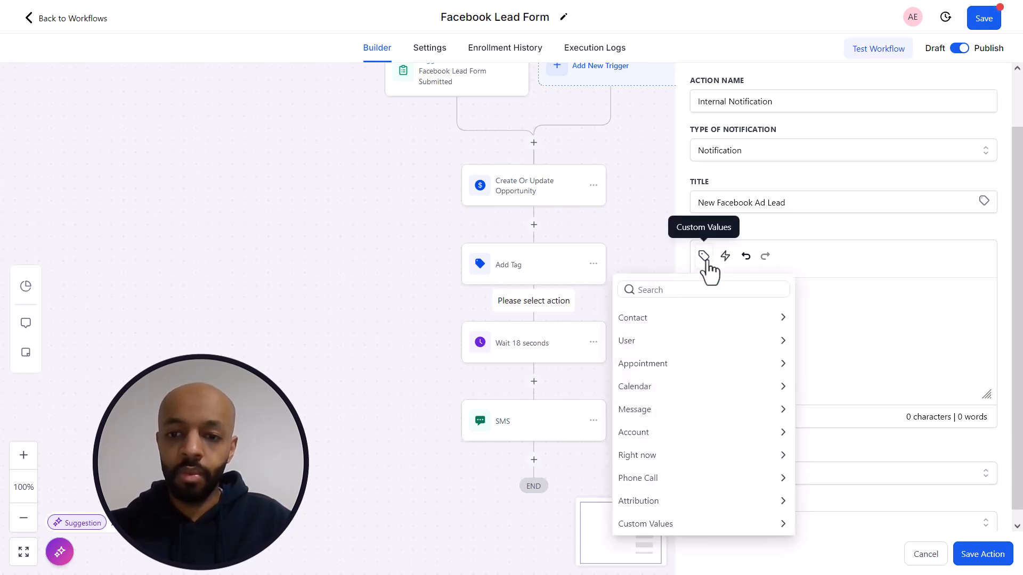
click(761, 320)
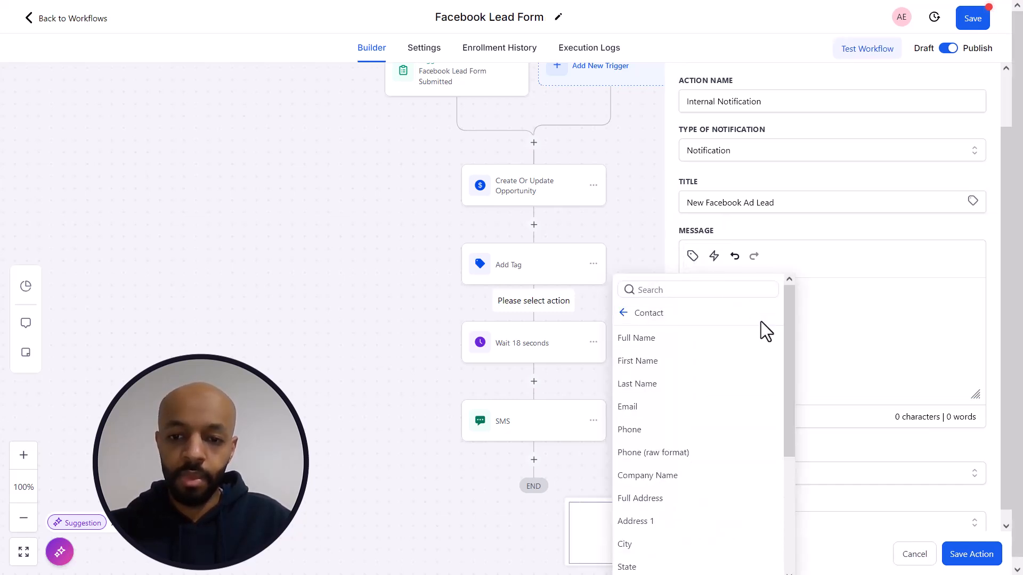
click(718, 338)
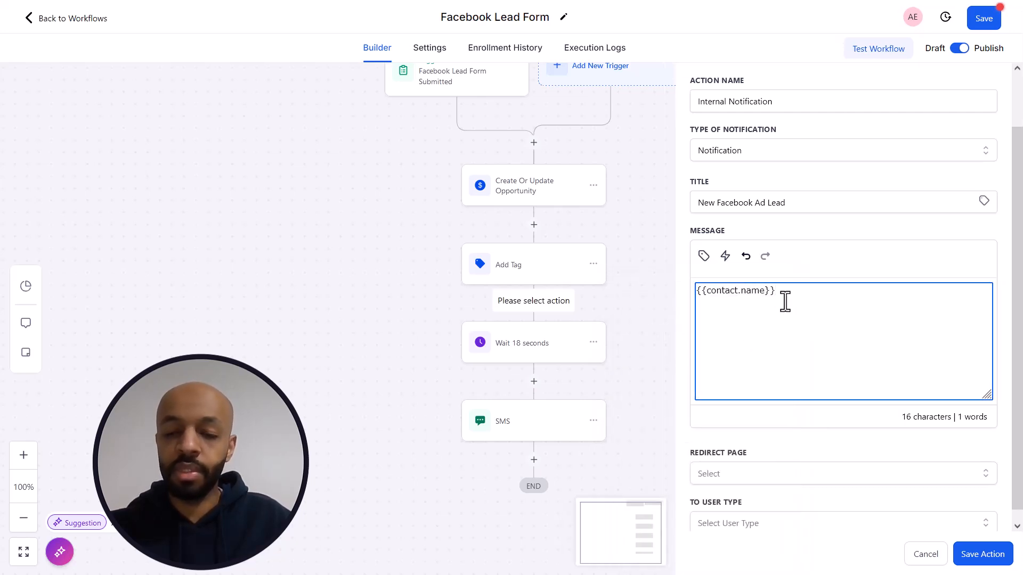
text(just came in through )
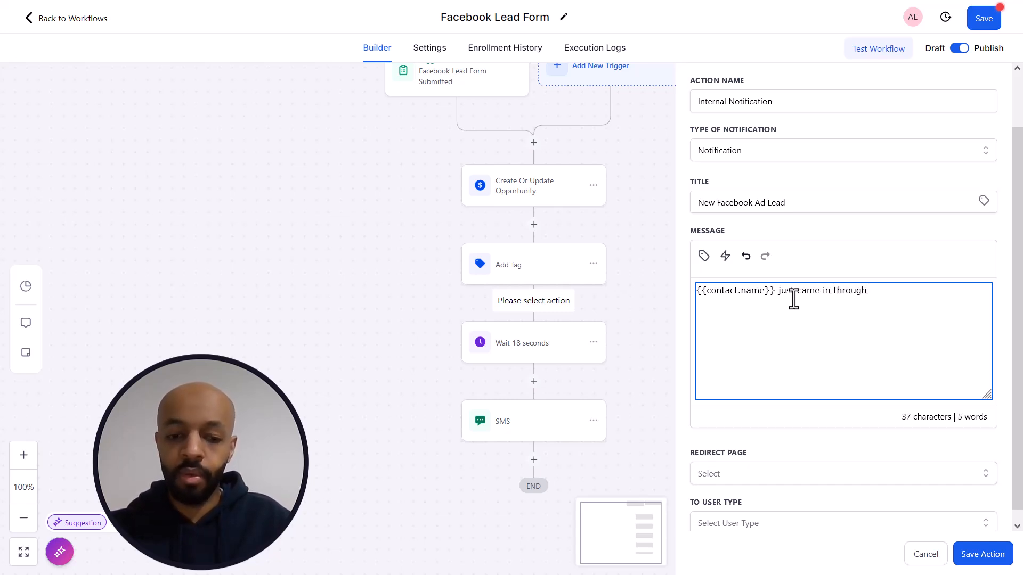
text(Facebook)
scroll(794, 299, down, 1)
click(809, 441)
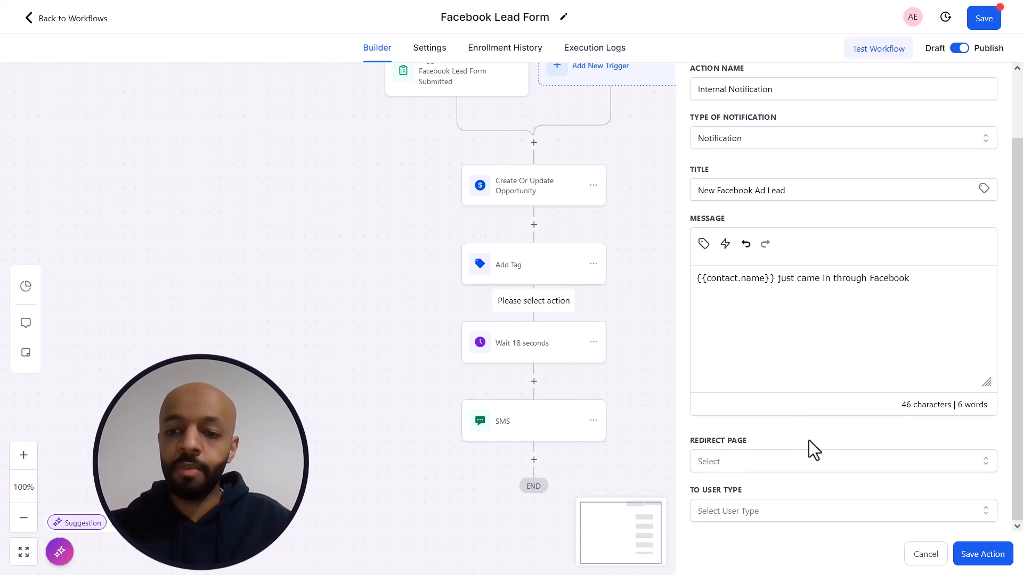
Set the internal notification's redirect page to Conversation
click(842, 458)
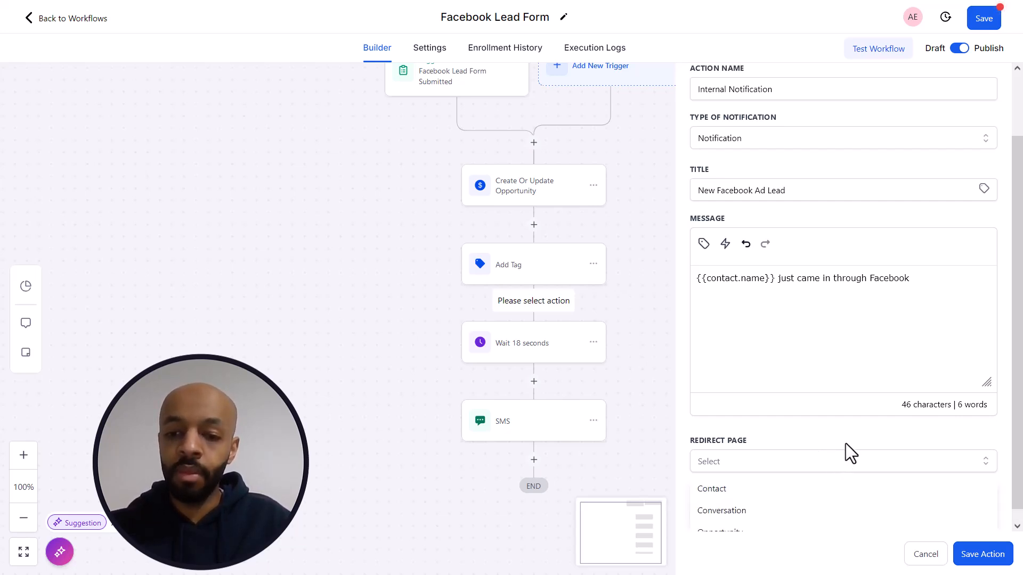
scroll(846, 445, down, 1)
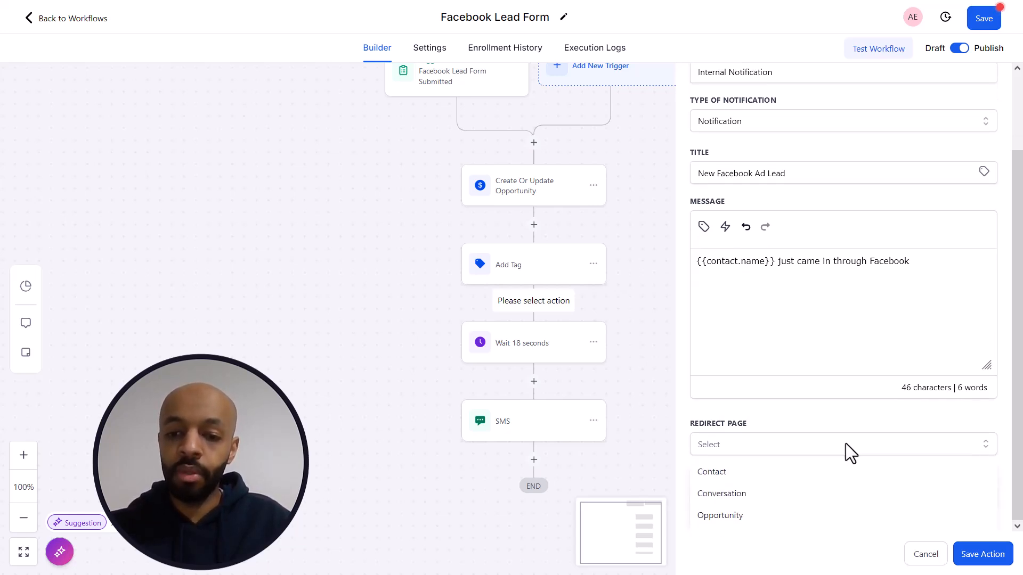
click(770, 501)
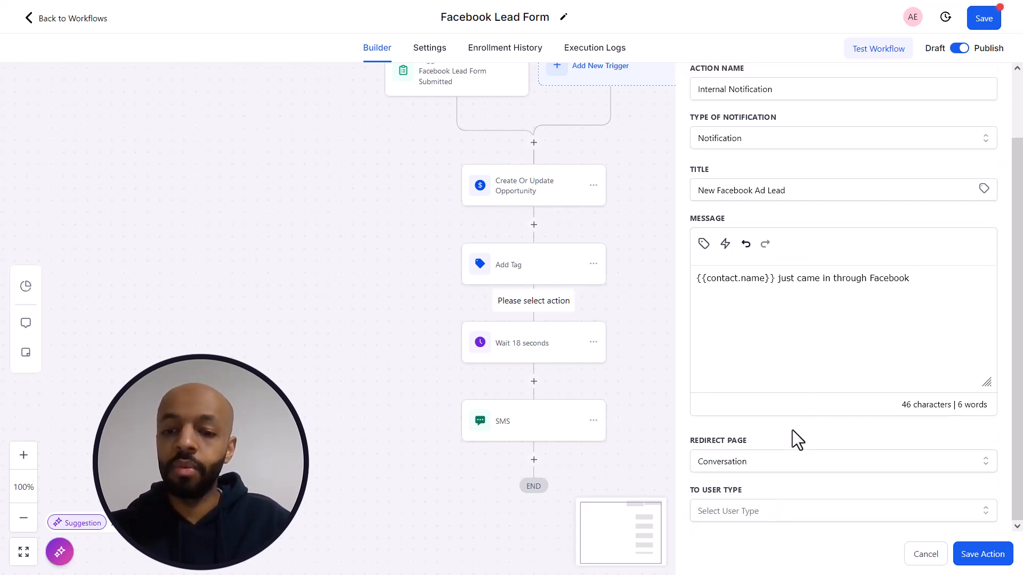
Address the internal notification to a Particular User, select the account owner, and save the action
click(789, 511)
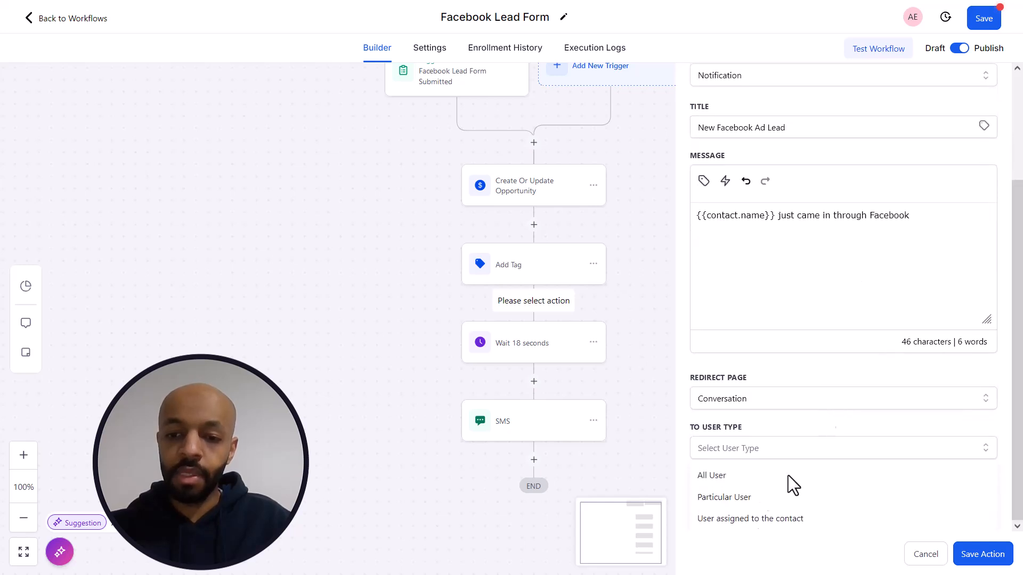
click(730, 482)
click(813, 446)
click(748, 498)
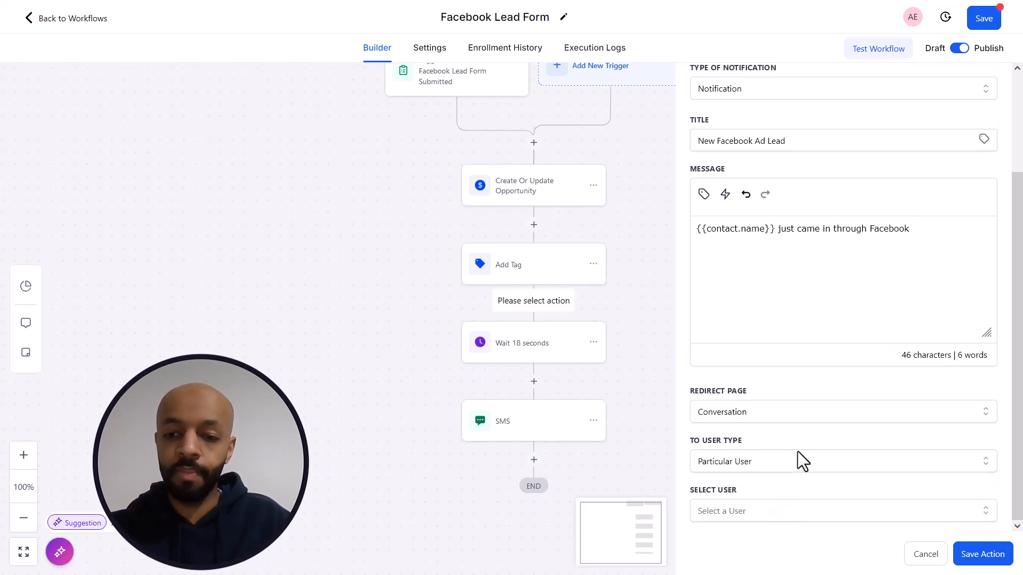
click(786, 516)
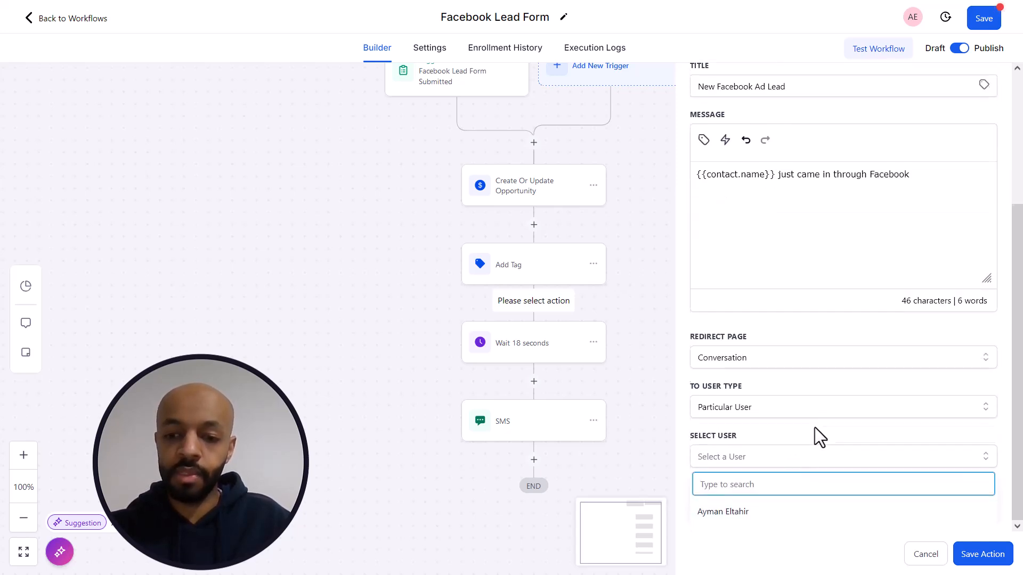
click(749, 521)
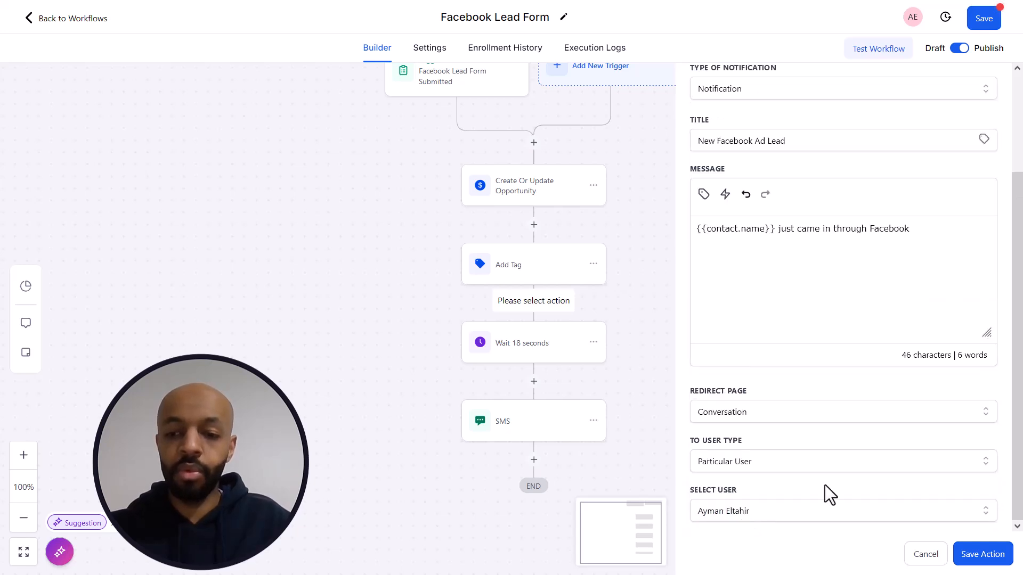
click(983, 554)
Review the message in the SMS action and close it without editing
drag(760, 261, 729, 234)
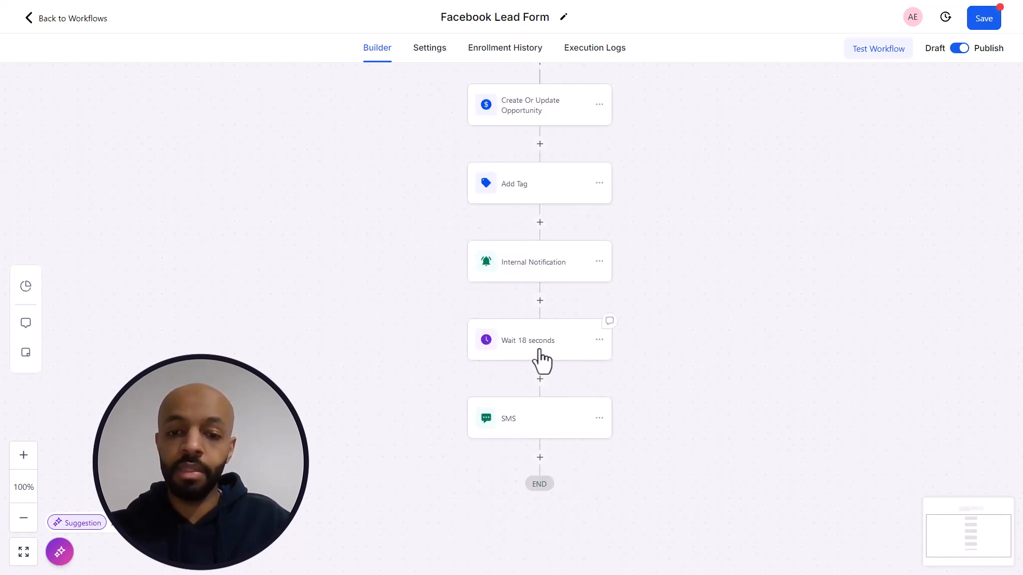
click(546, 439)
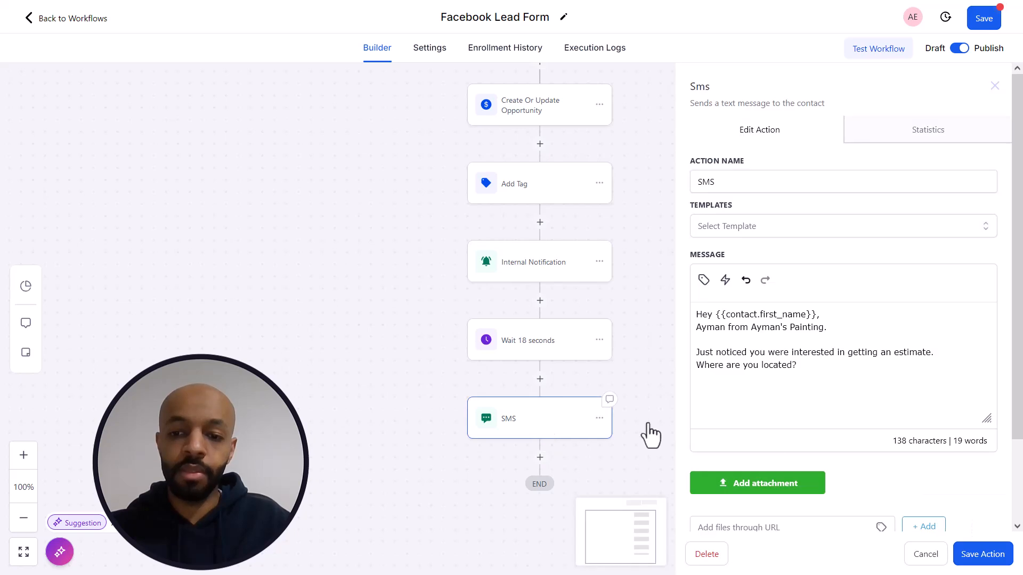
click(926, 554)
Try to add a Send Email action after the SMS with the From Name "Ayman's Painting"
drag(808, 380, 794, 283)
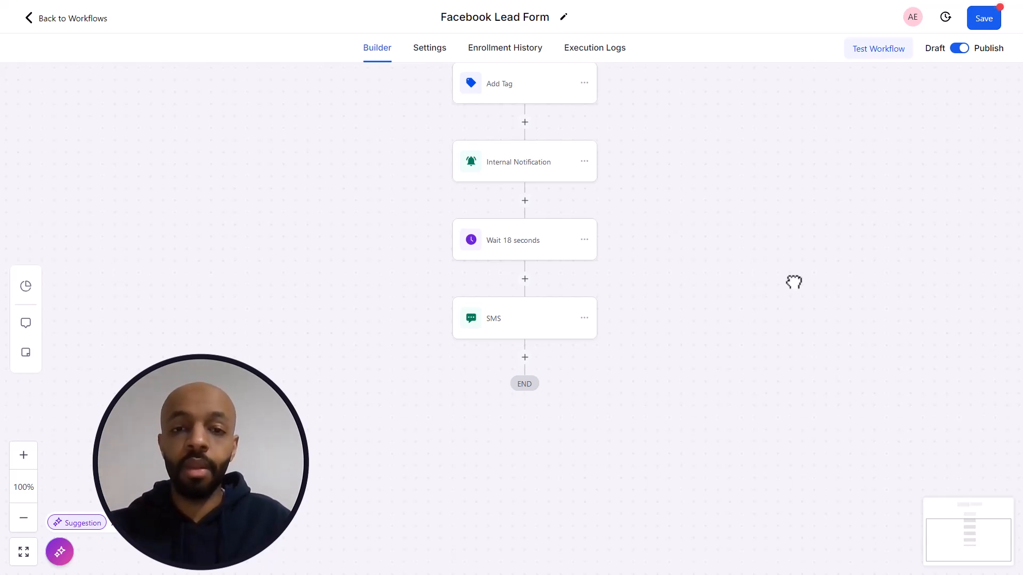
click(525, 358)
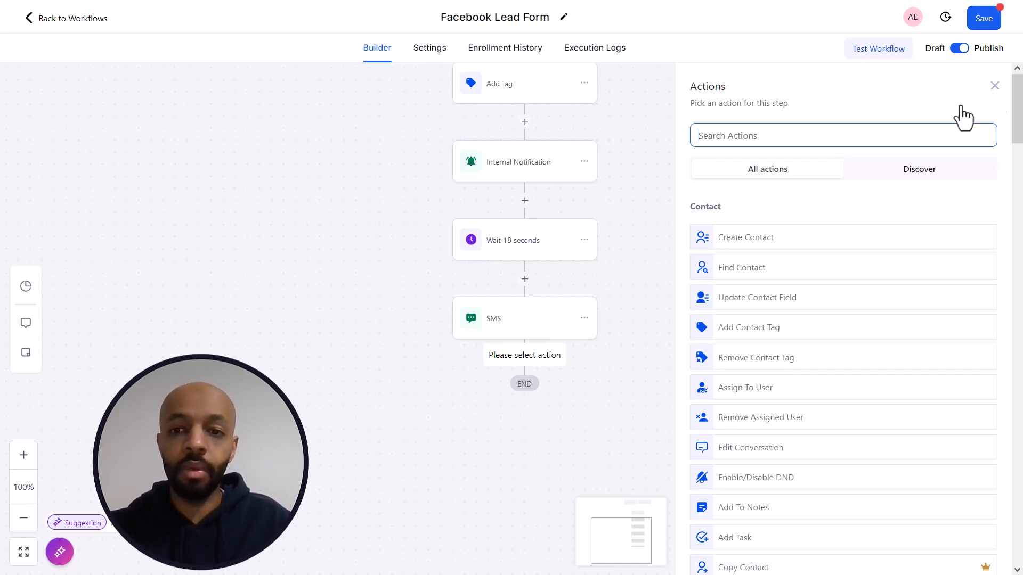
text(email)
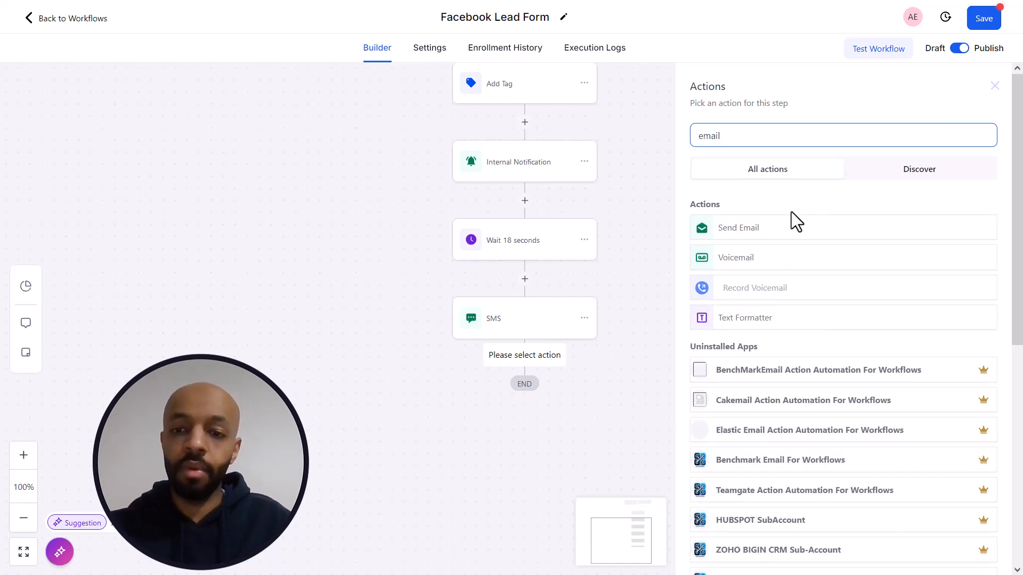
click(781, 229)
click(775, 226)
click(769, 178)
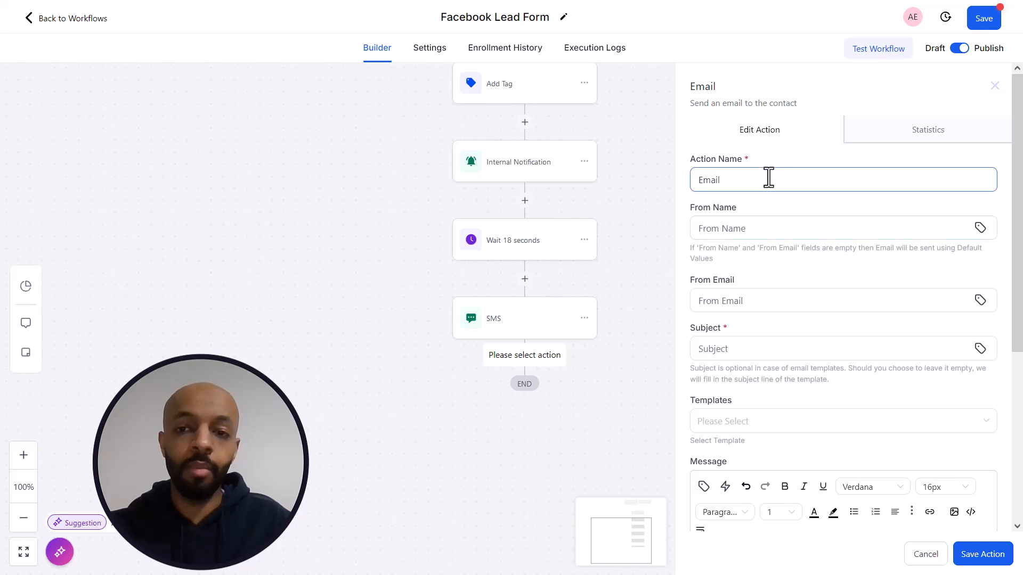
click(748, 228)
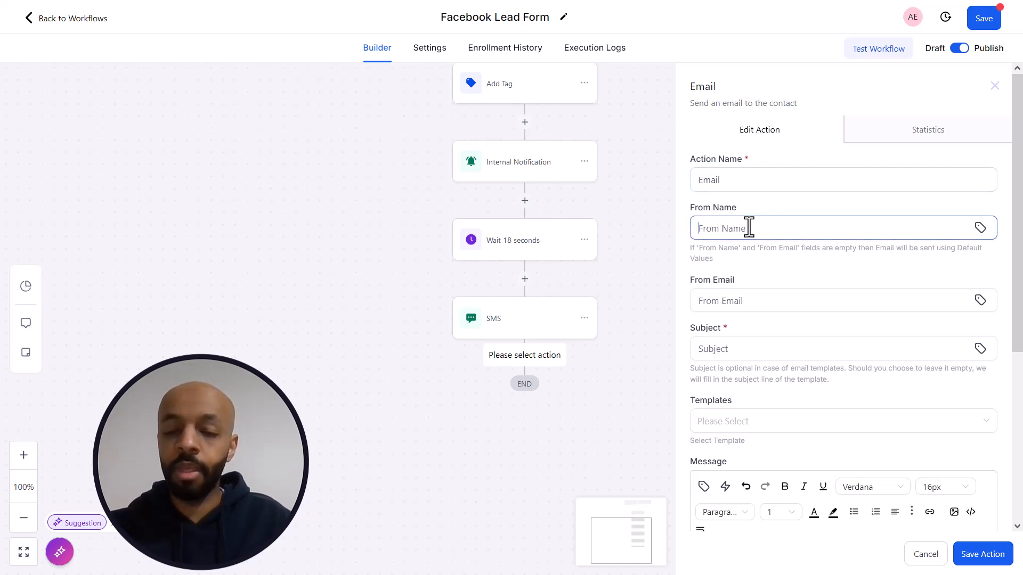
text(Ayman's Painting)
click(729, 291)
click(747, 348)
scroll(746, 342, down, 1)
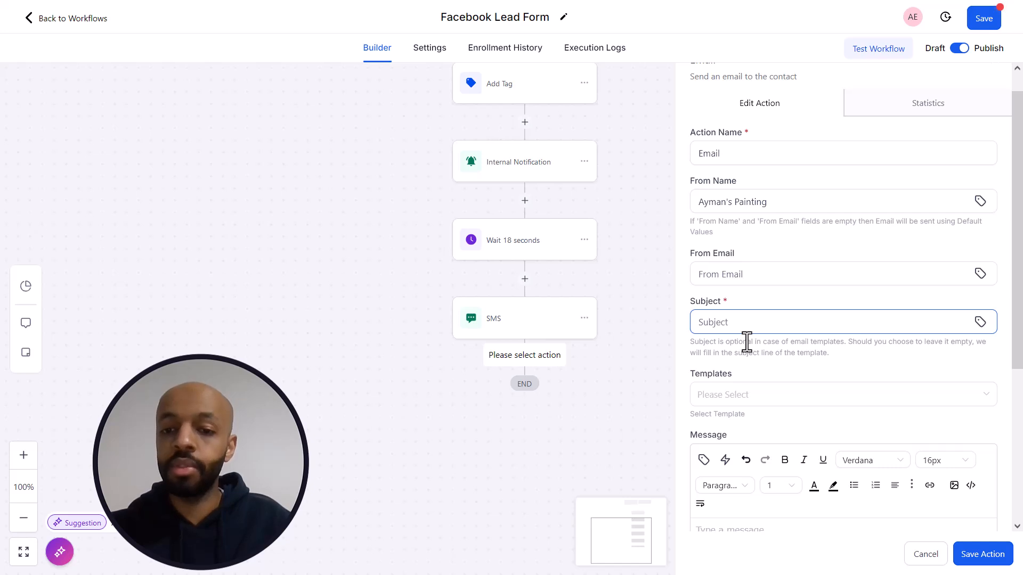
click(791, 368)
scroll(791, 367, down, 3)
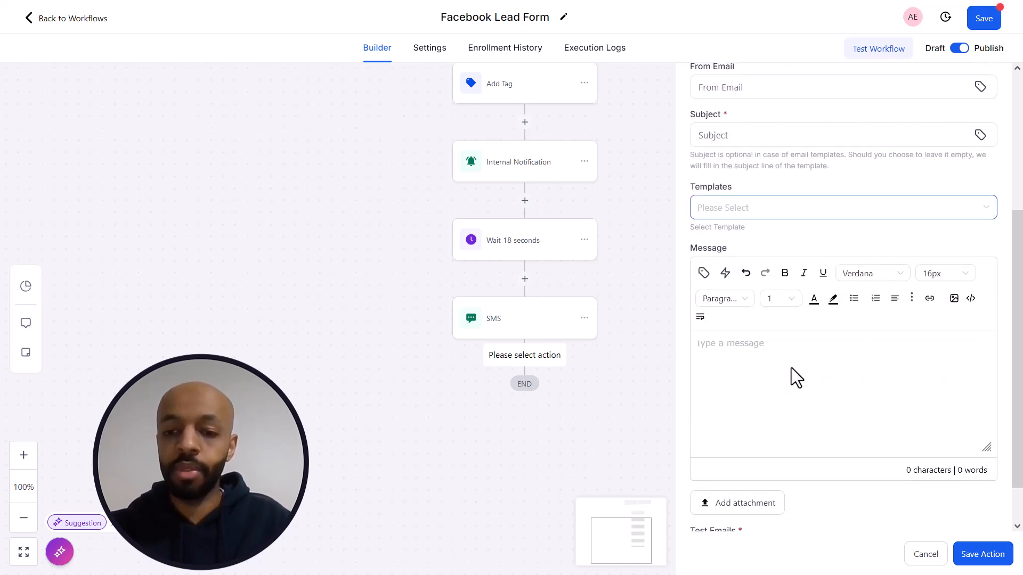
click(838, 356)
scroll(838, 356, down, 1)
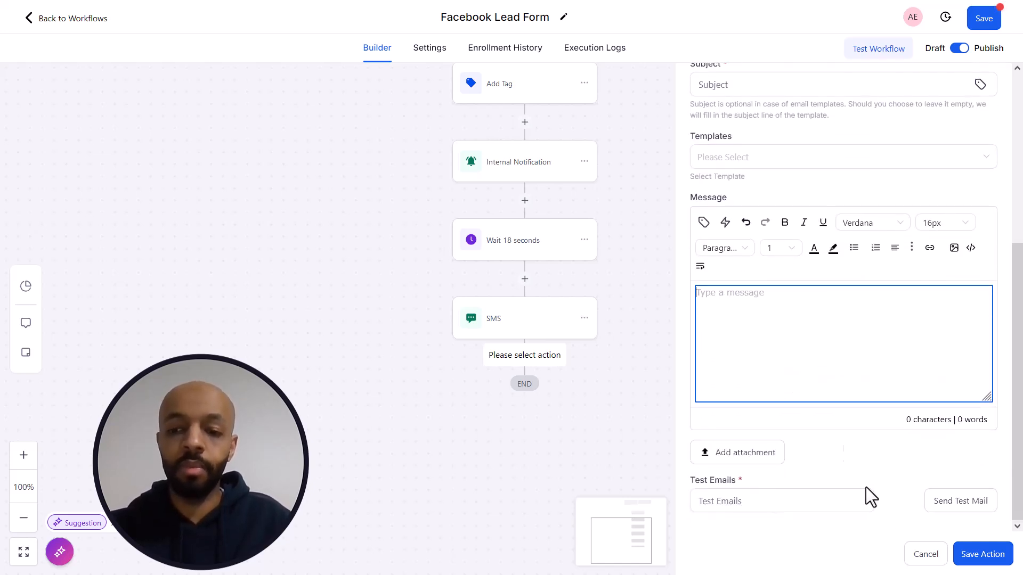
click(930, 556)
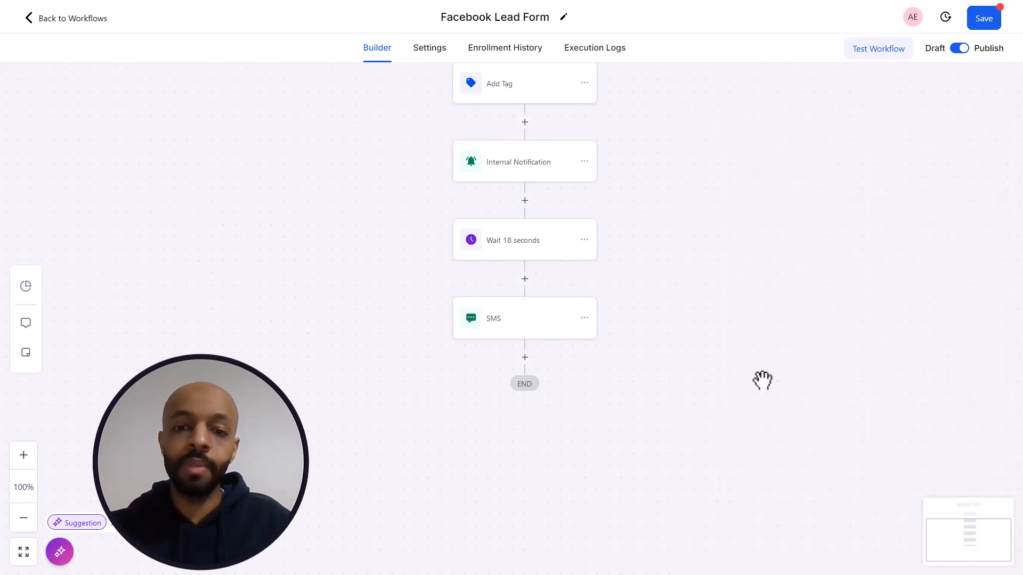
scroll(736, 346, up, 1)
scroll(735, 347, up, 3)
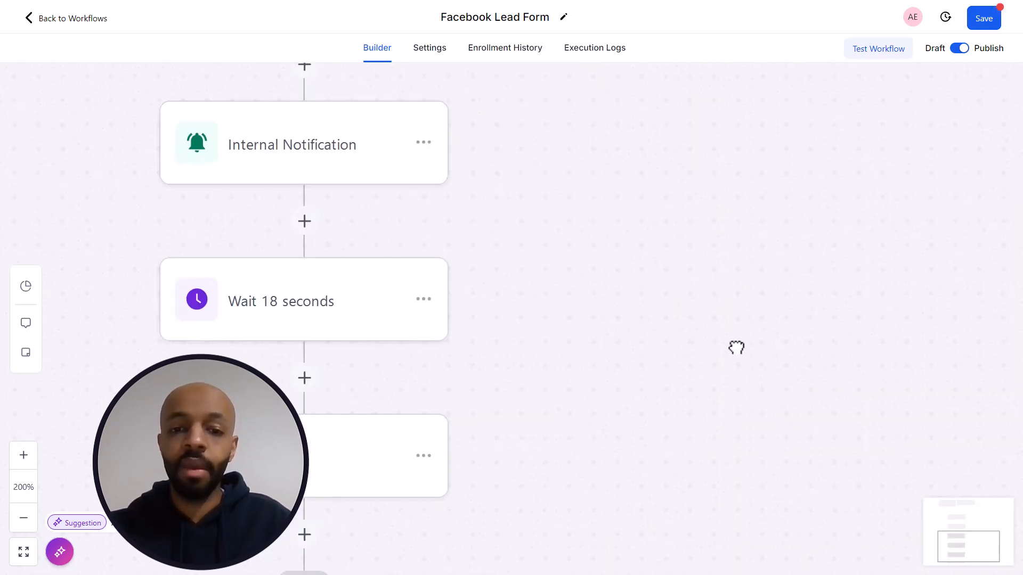
click(26, 519)
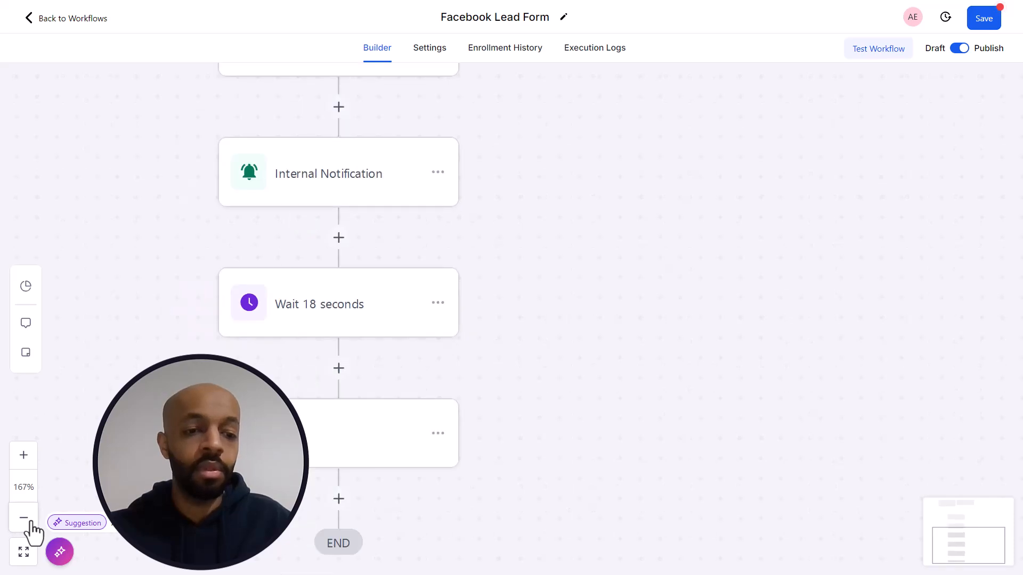
click(29, 521)
click(30, 523)
drag(573, 304, 604, 397)
scroll(604, 397, up, 5)
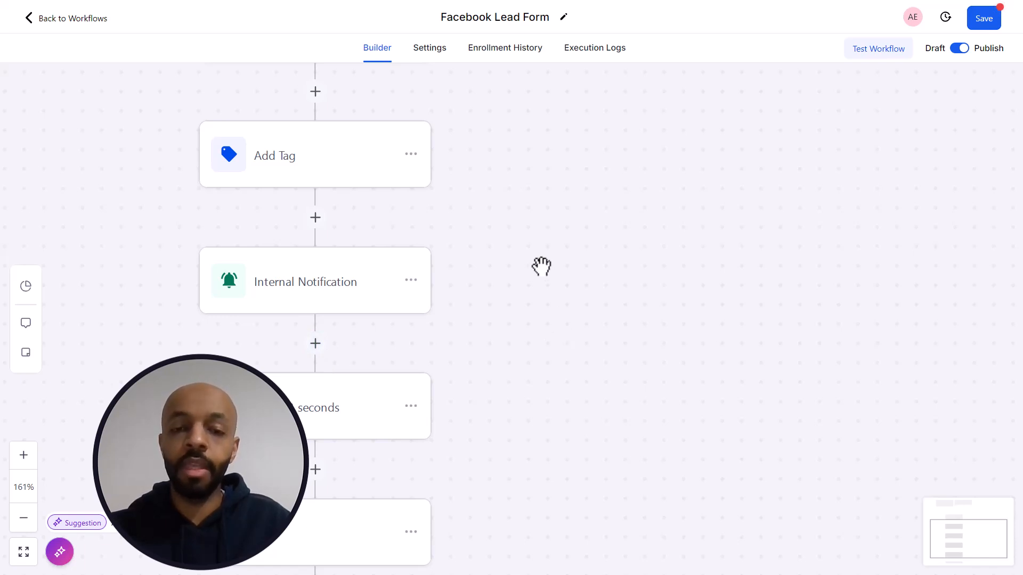
Check the Stop on response option in the workflow settings, leave it enabled, and return to the workflow canvas
click(431, 51)
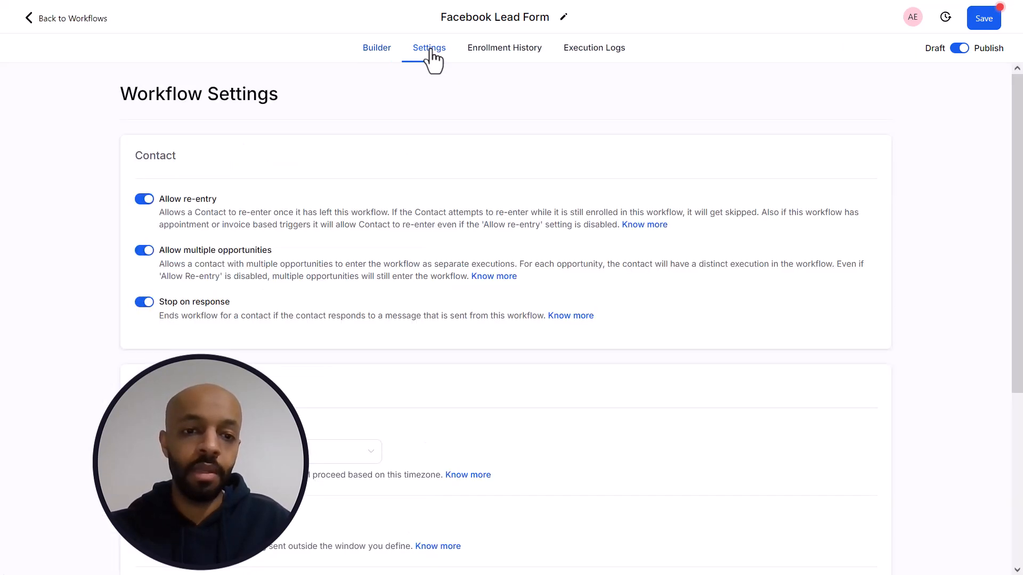
click(145, 302)
click(144, 303)
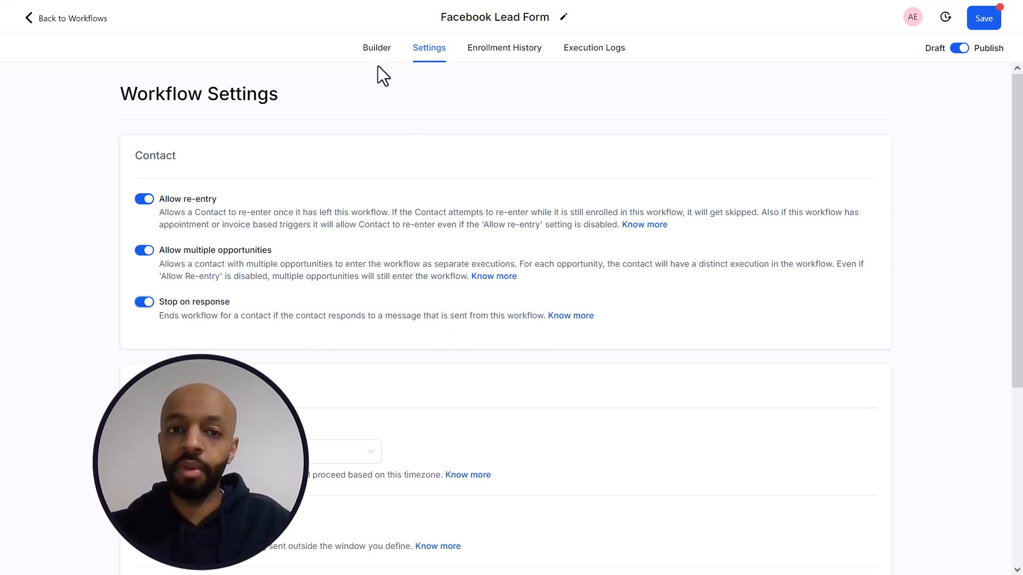
click(377, 49)
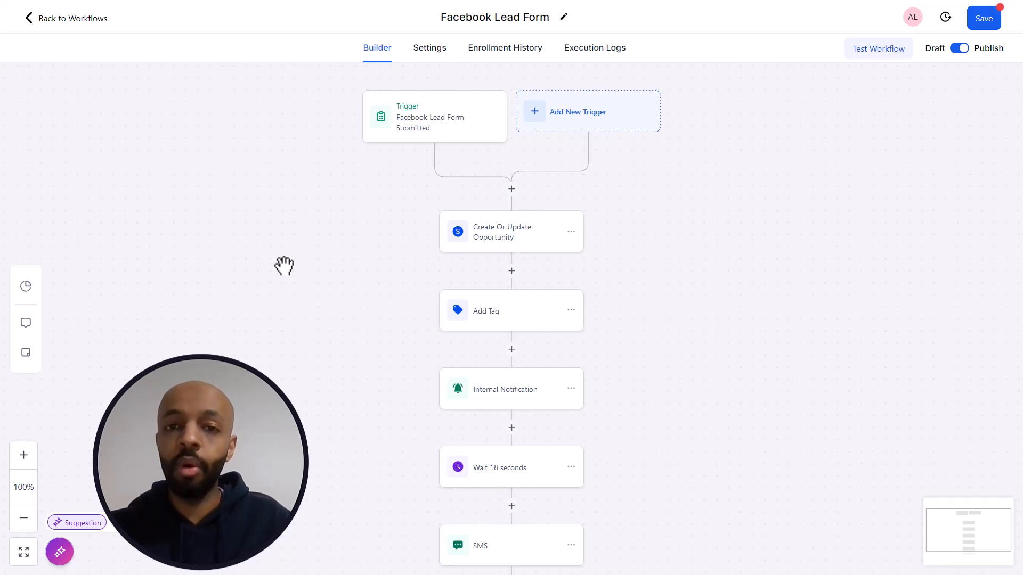
click(285, 267)
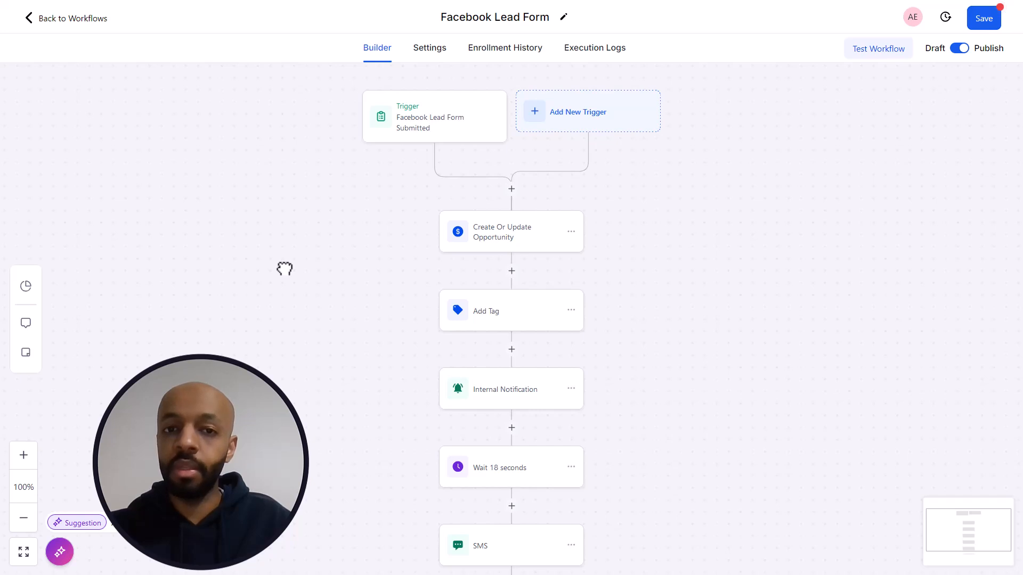
click(23, 518)
drag(361, 317, 374, 282)
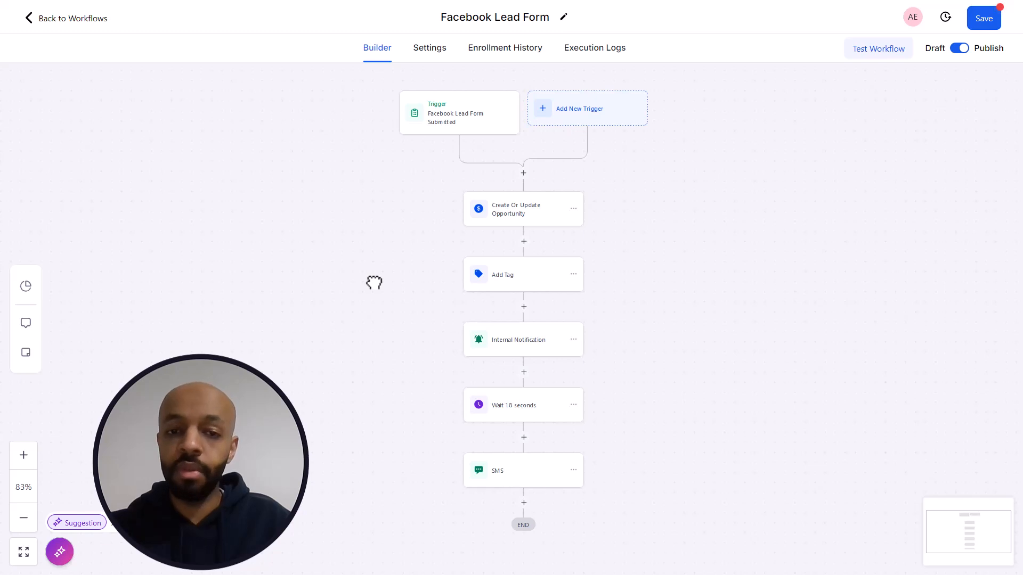
drag(373, 283, 326, 289)
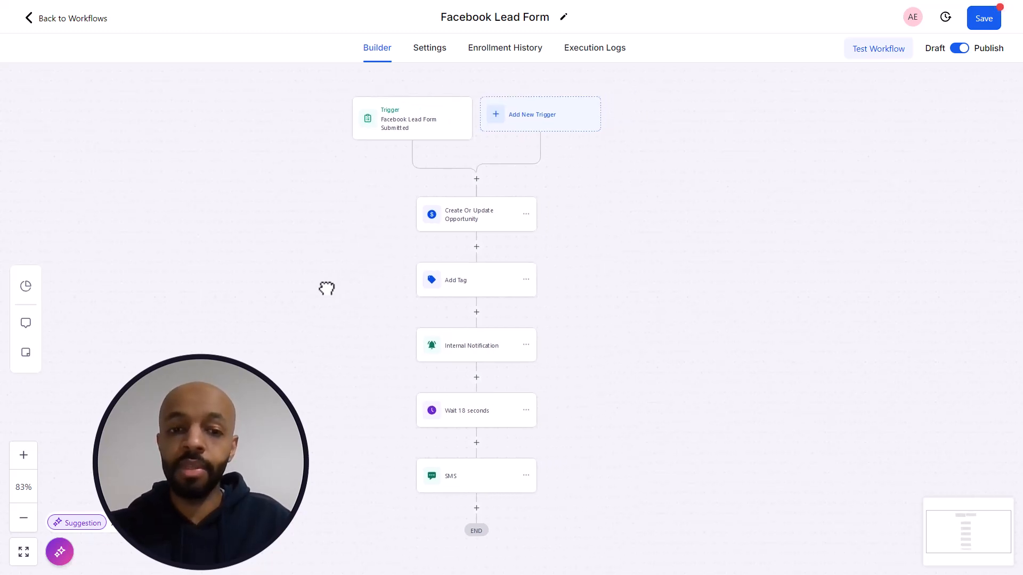
drag(327, 288, 326, 246)
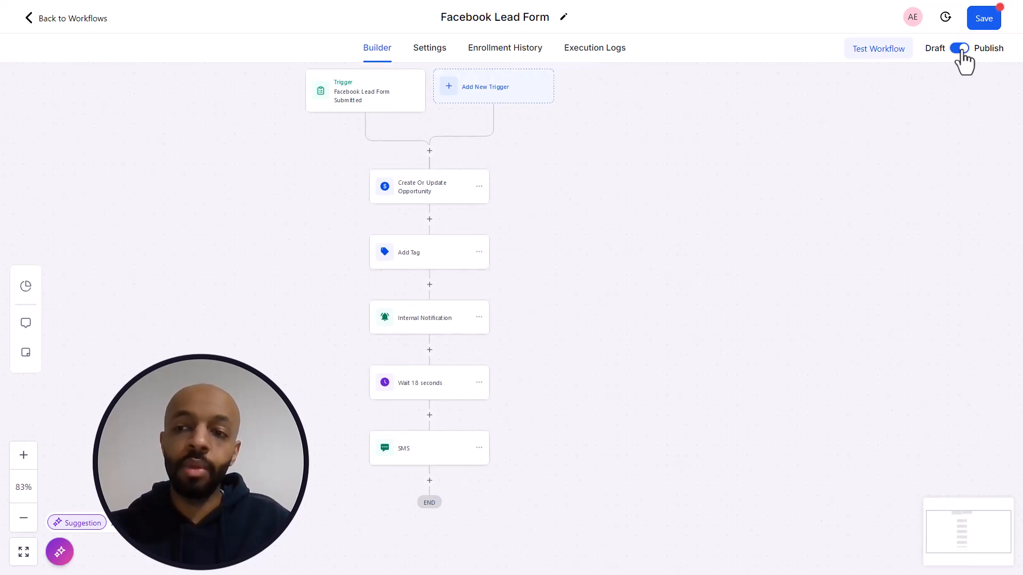
Make sure the Facebook Lead Form workflow is set to Publish and save it
click(962, 52)
click(962, 51)
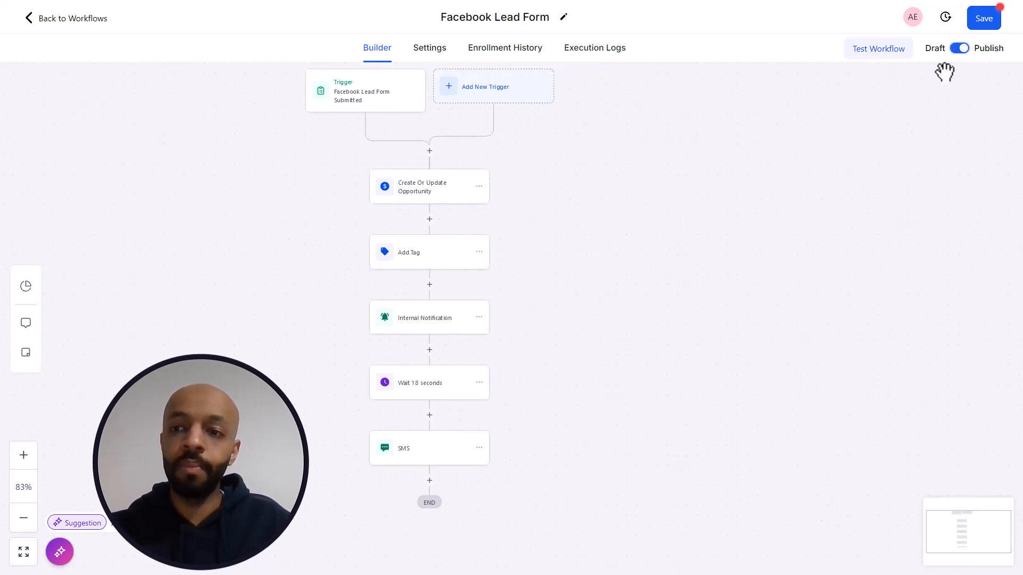
click(980, 21)
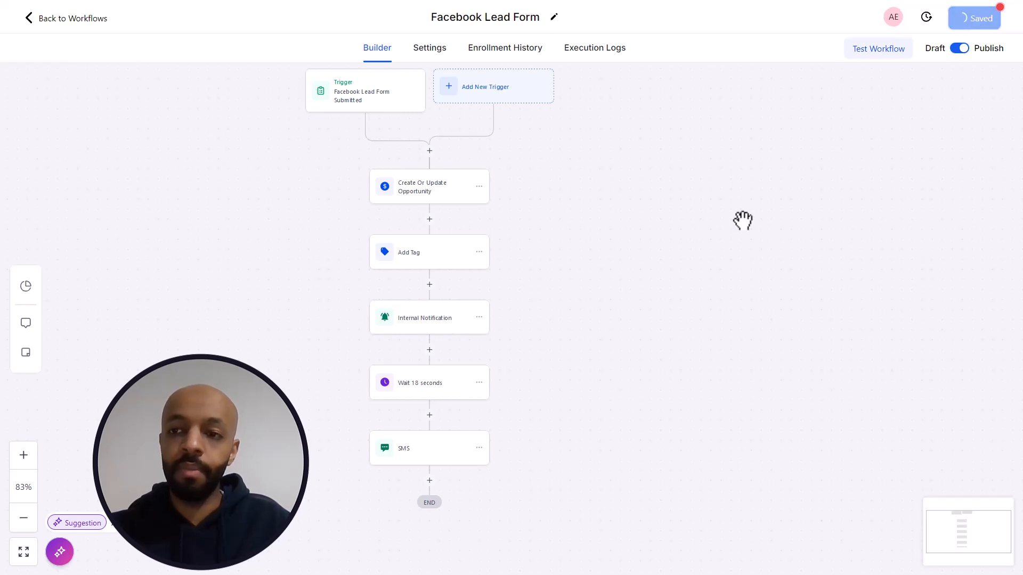